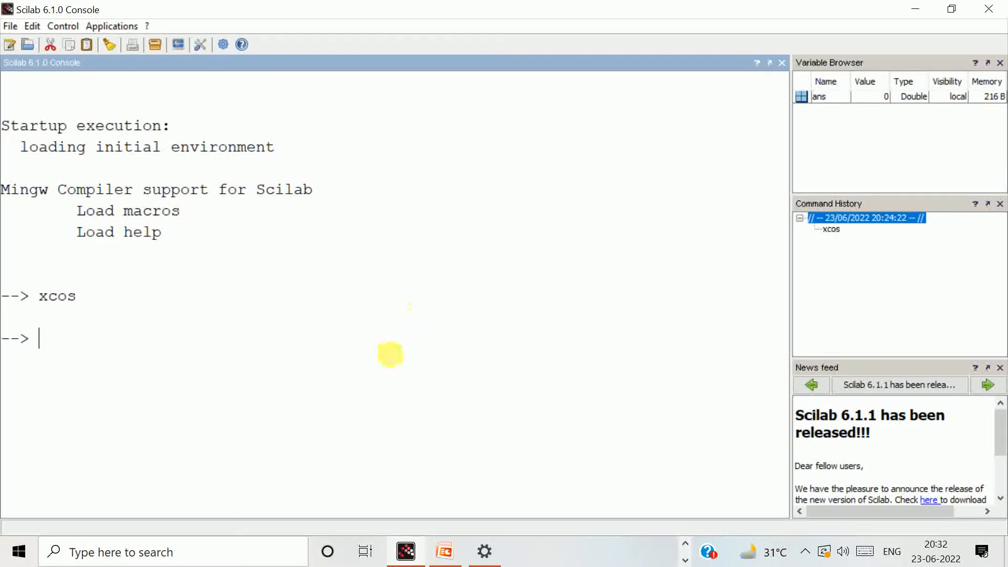
# - Launch Xcos with the xcos console command and fit the diagram window into the space beside the palette browser
pyautogui.press('Return')
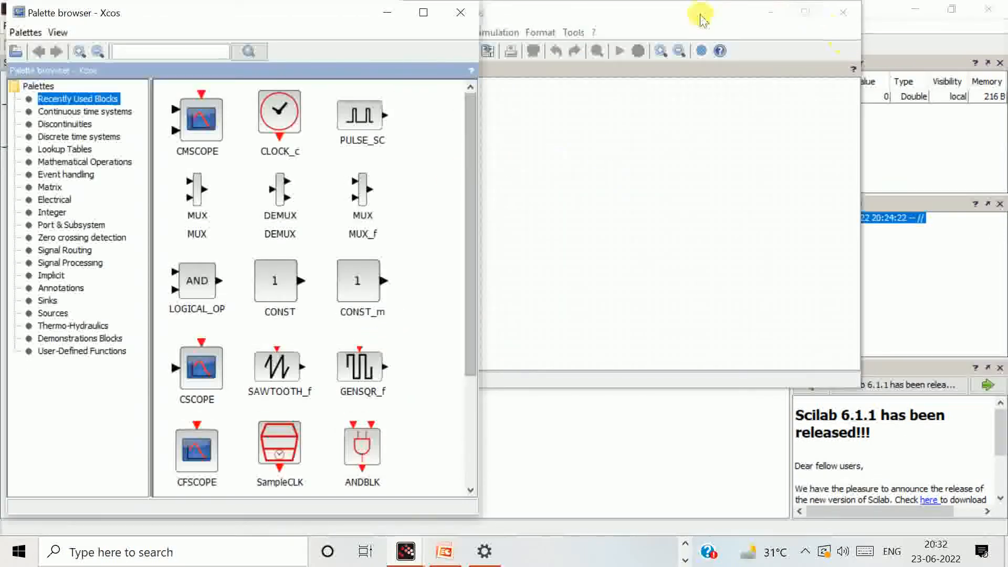
pyautogui.click(745, 15)
pyautogui.moveTo(660, 16); pyautogui.dragTo(680, 18)
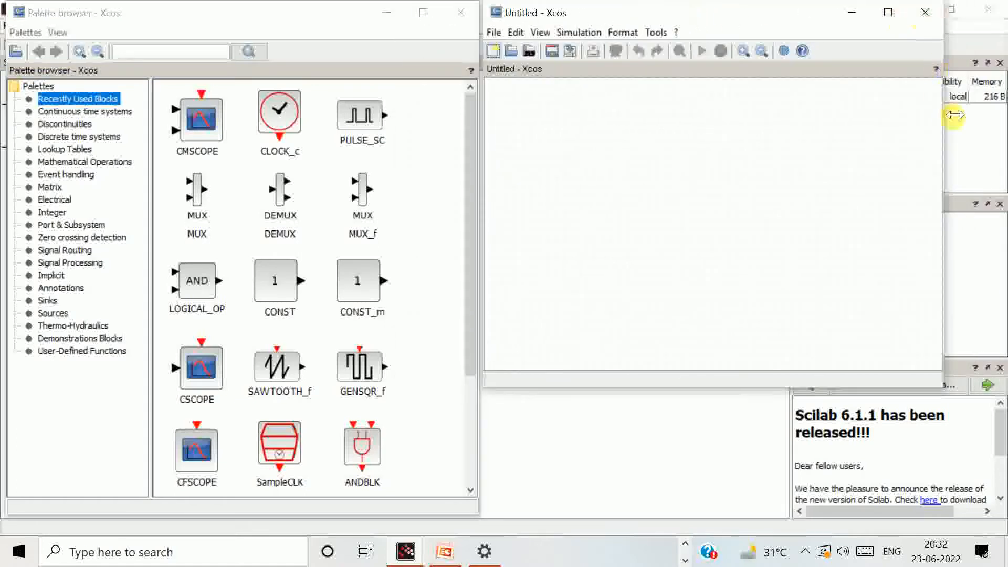
pyautogui.moveTo(944, 113); pyautogui.dragTo(1004, 124)
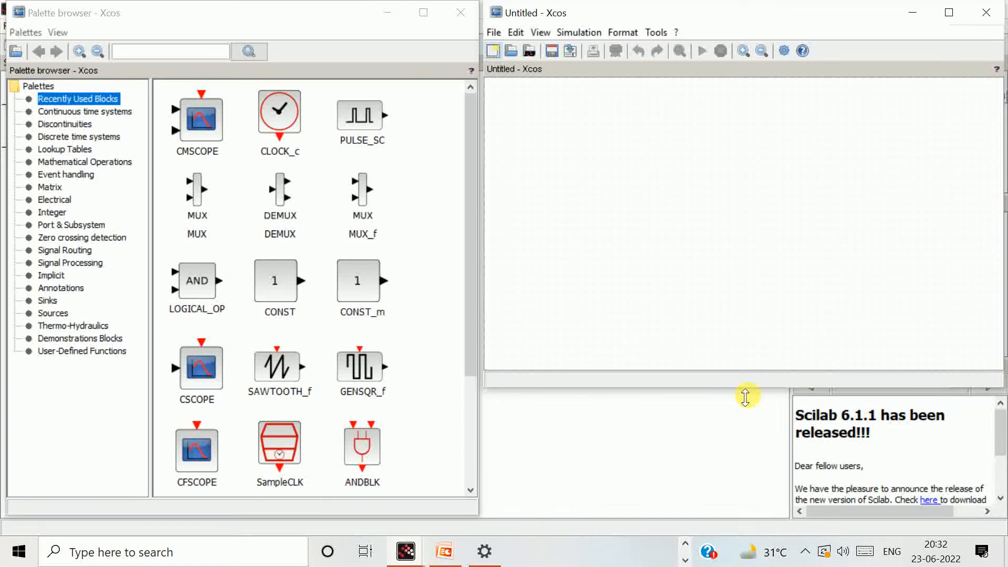
pyautogui.moveTo(745, 396); pyautogui.dragTo(759, 519)
pyautogui.click(267, 192)
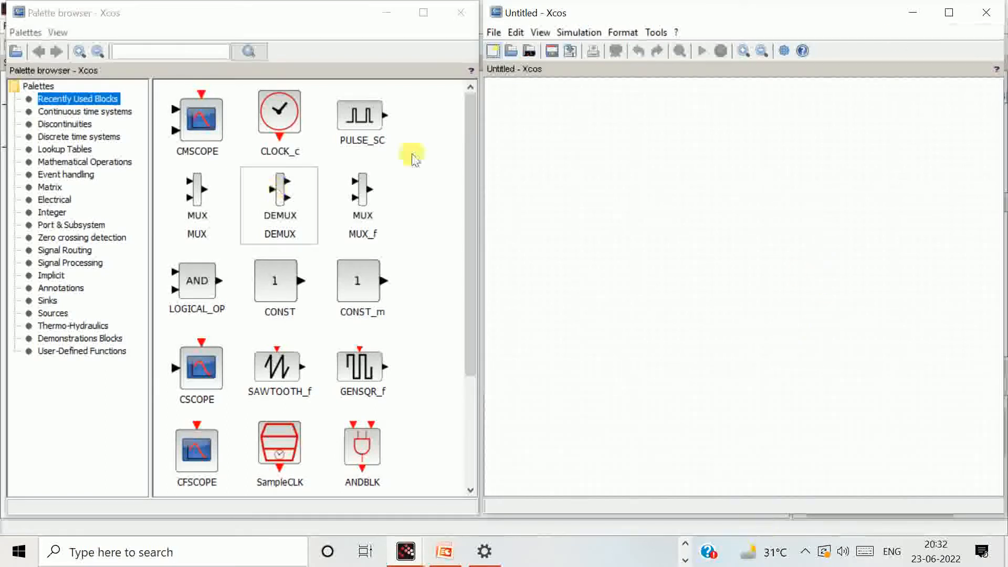
# - Close the untitled diagram and exit Xcos
pyautogui.click(986, 12)
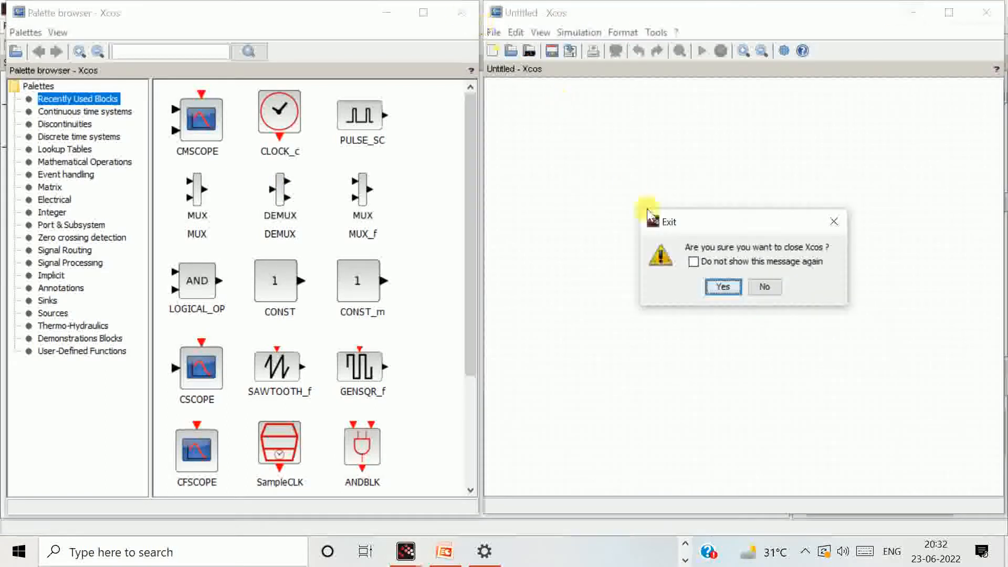
pyautogui.click(723, 286)
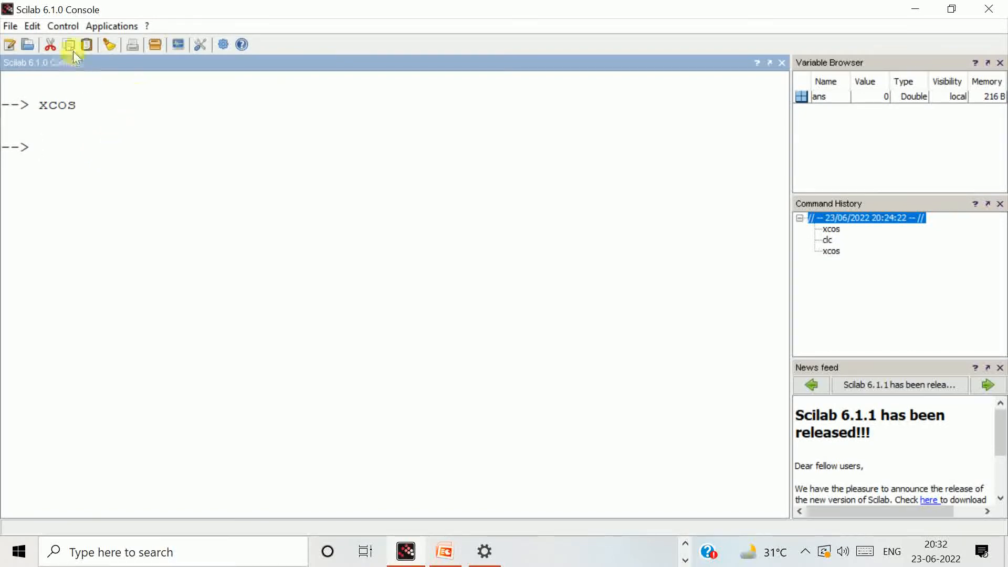
# - Launch Xcos from Scilab's list of applications and exit it again
pyautogui.click(107, 29)
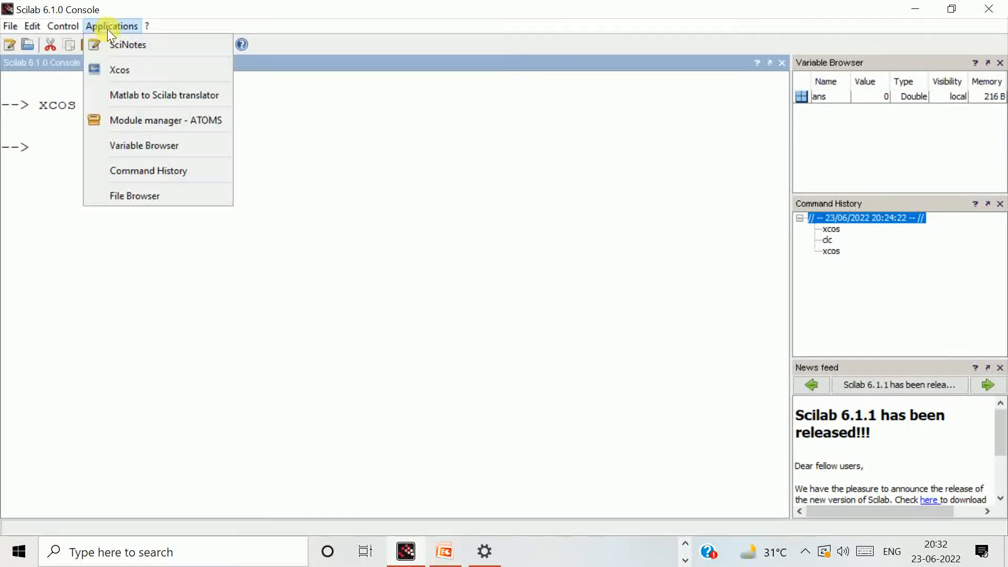
pyautogui.click(122, 74)
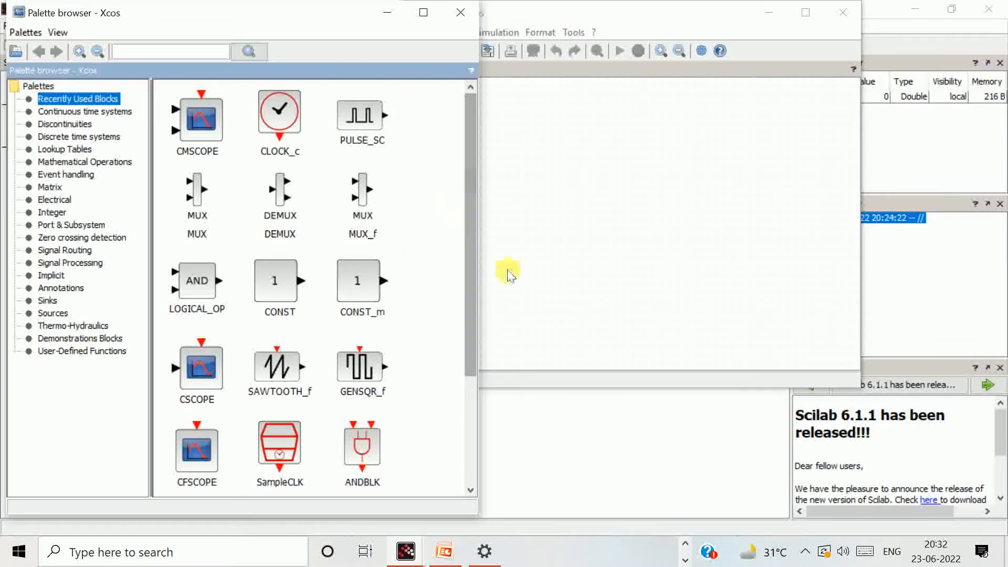
pyautogui.click(843, 14)
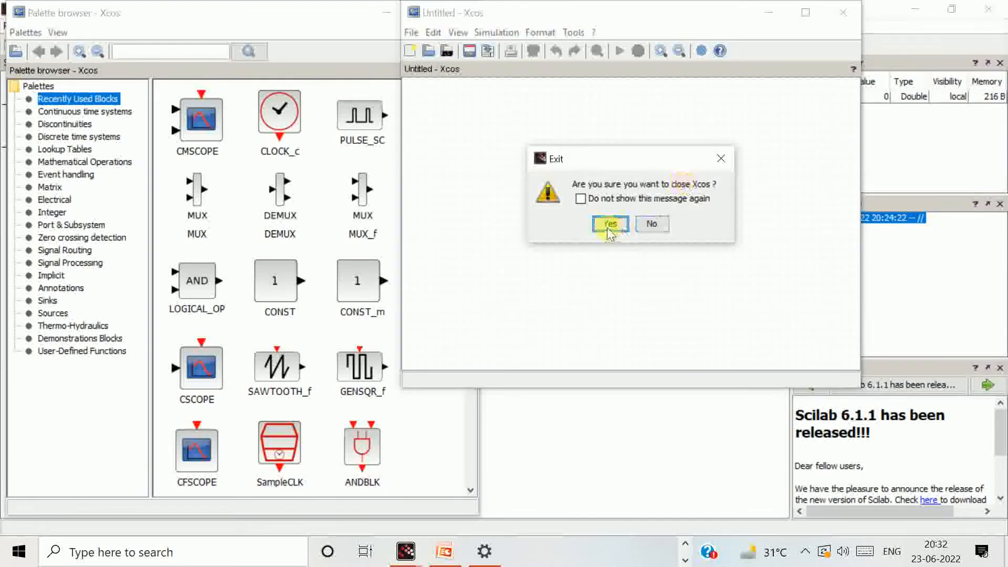
pyautogui.click(609, 225)
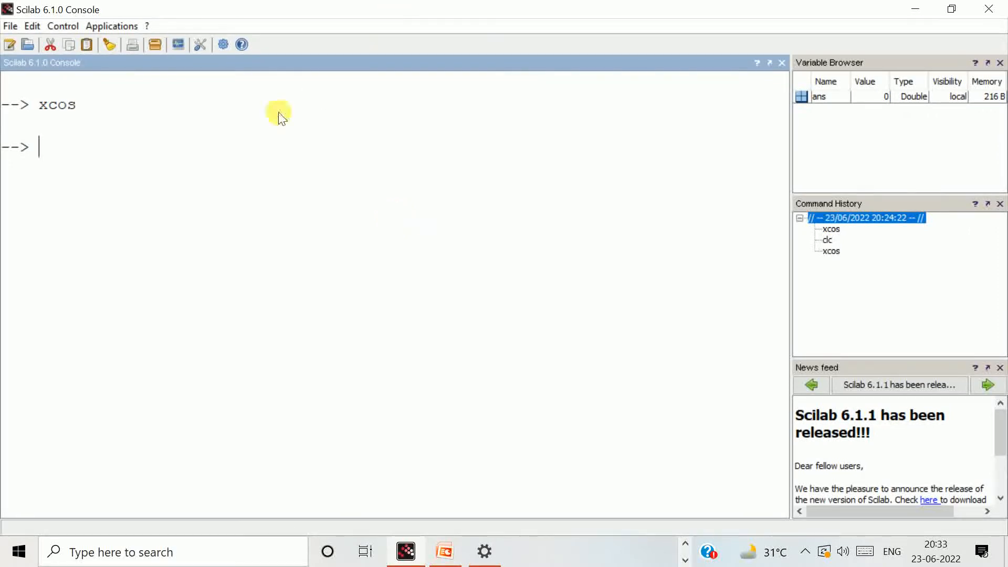
# - Launch Xcos and arrange the palette browser and the untitled diagram window side by side, both extending down to the taskbar
pyautogui.click(175, 44)
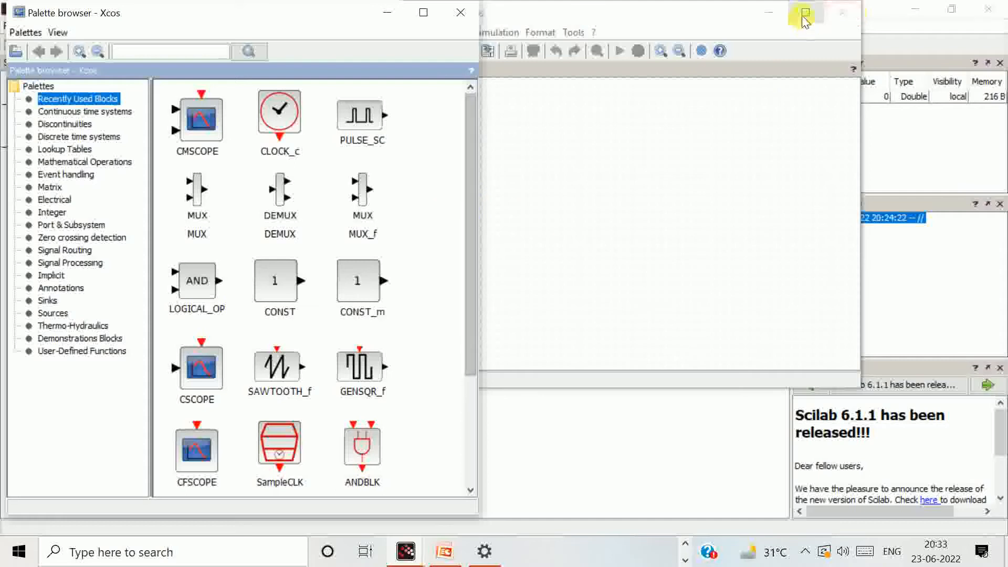
pyautogui.moveTo(695, 11); pyautogui.dragTo(777, 11)
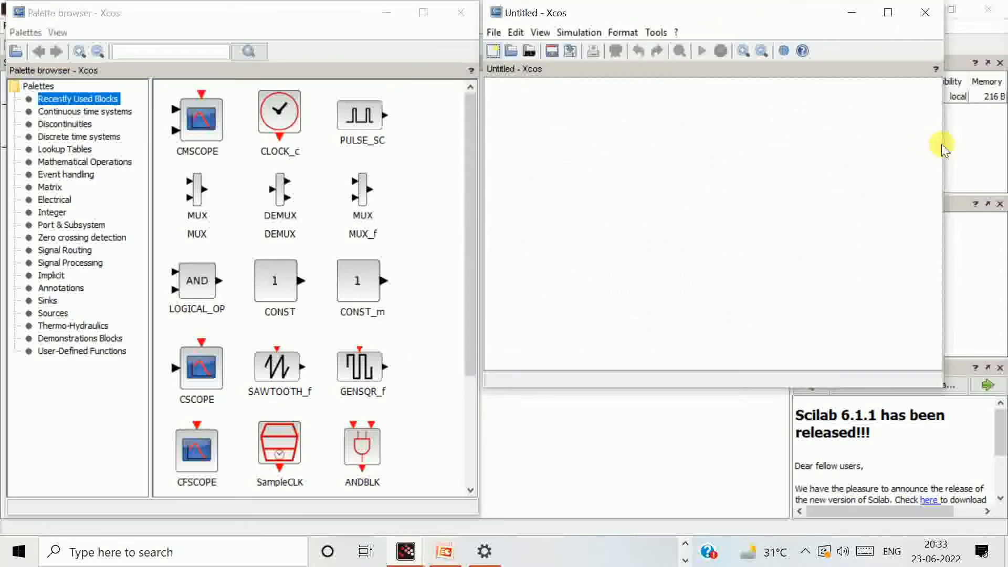
pyautogui.moveTo(952, 151); pyautogui.dragTo(1004, 151)
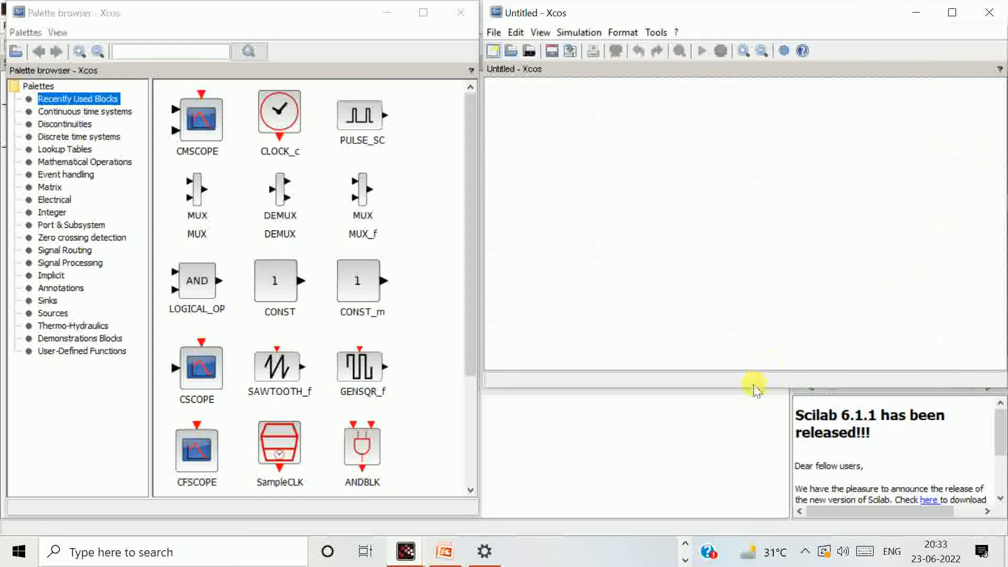
pyautogui.moveTo(753, 395); pyautogui.dragTo(757, 541)
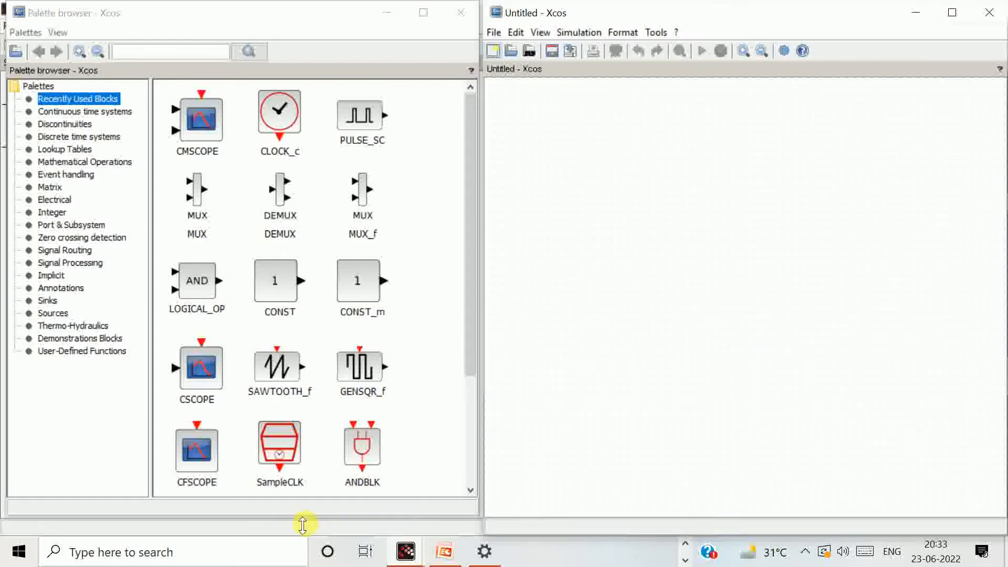
pyautogui.moveTo(303, 524); pyautogui.dragTo(308, 540)
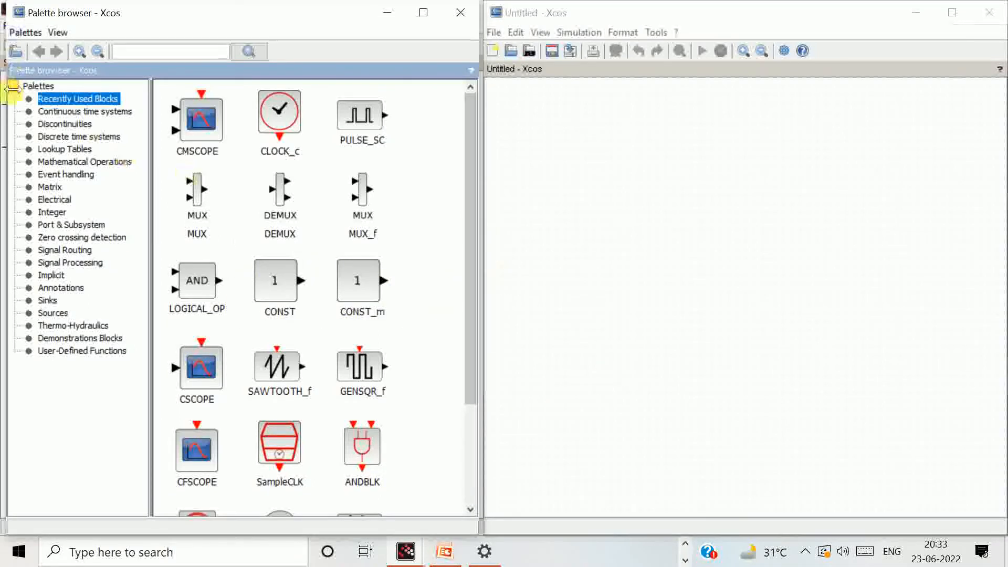
pyautogui.moveTo(11, 87); pyautogui.dragTo(9, 85)
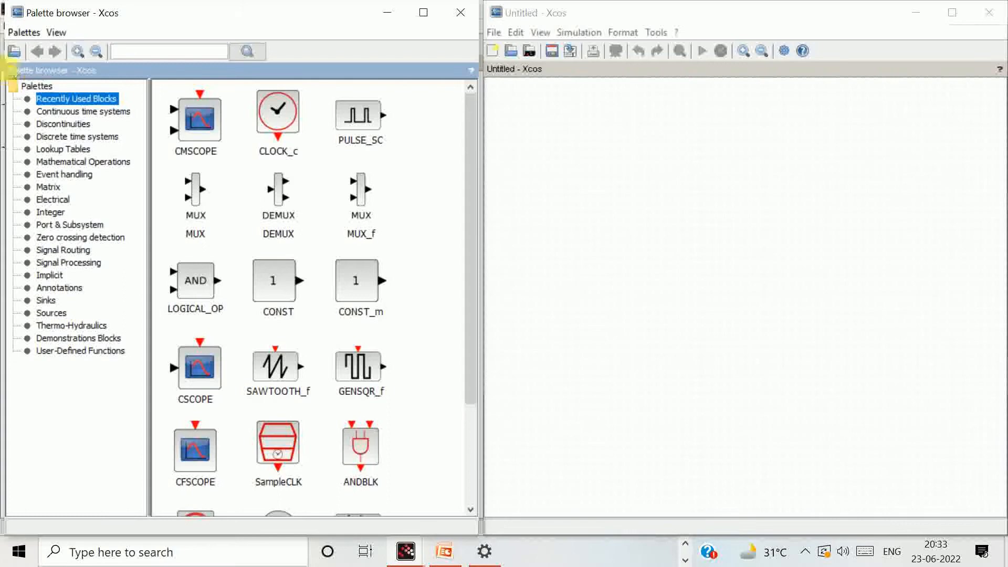
pyautogui.moveTo(160, 23); pyautogui.dragTo(157, 27)
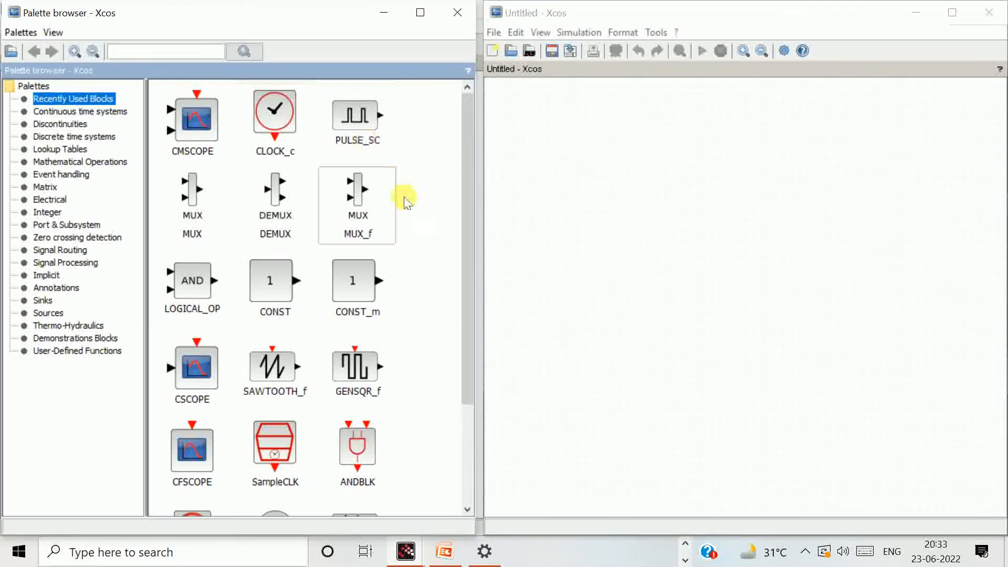
# - Look through the Recently Used Blocks palette and briefly view the Continuous time systems, Discontinuities and Discrete time systems palettes
pyautogui.scroll(-3, 299, 263)
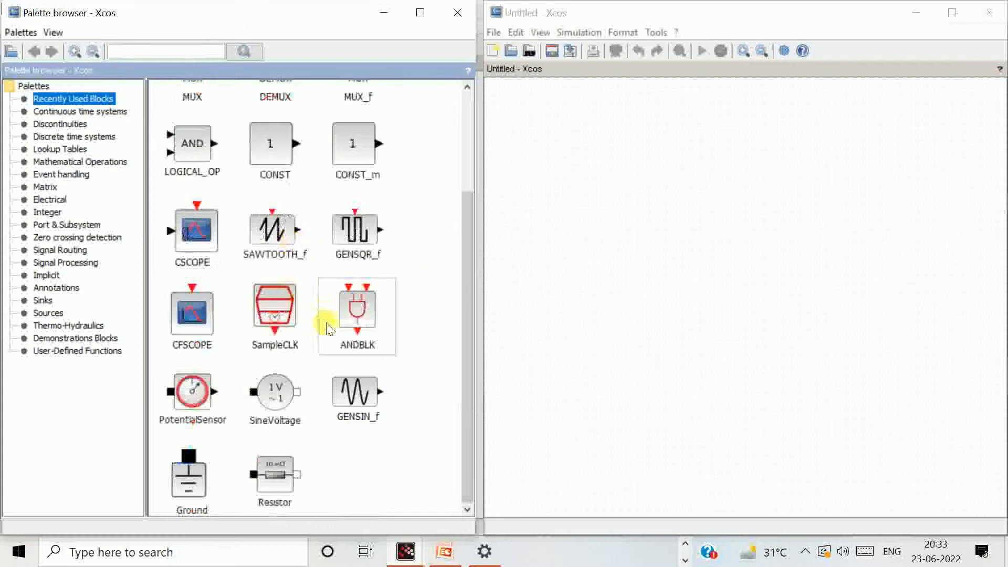
pyautogui.scroll(3, 315, 315)
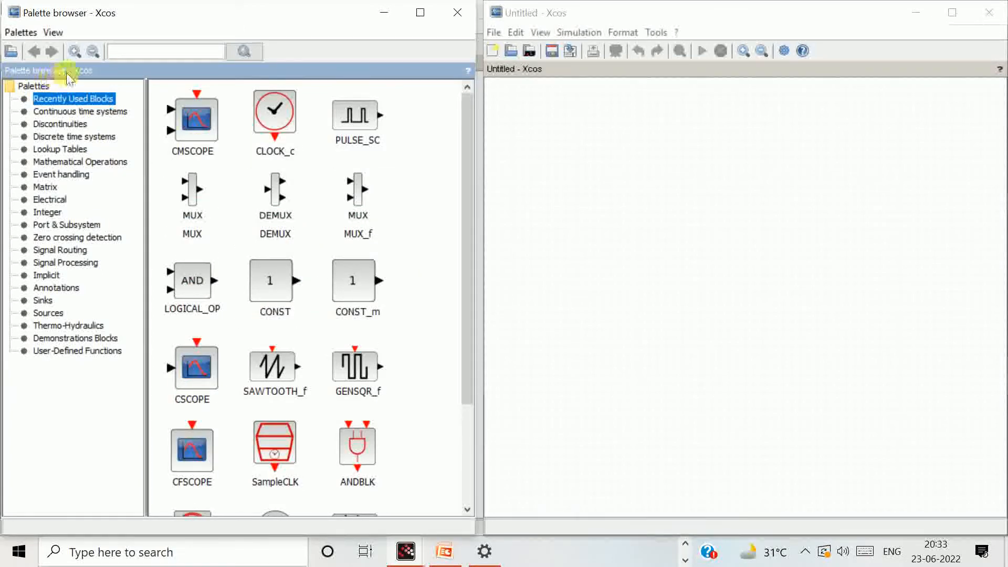
pyautogui.click(51, 114)
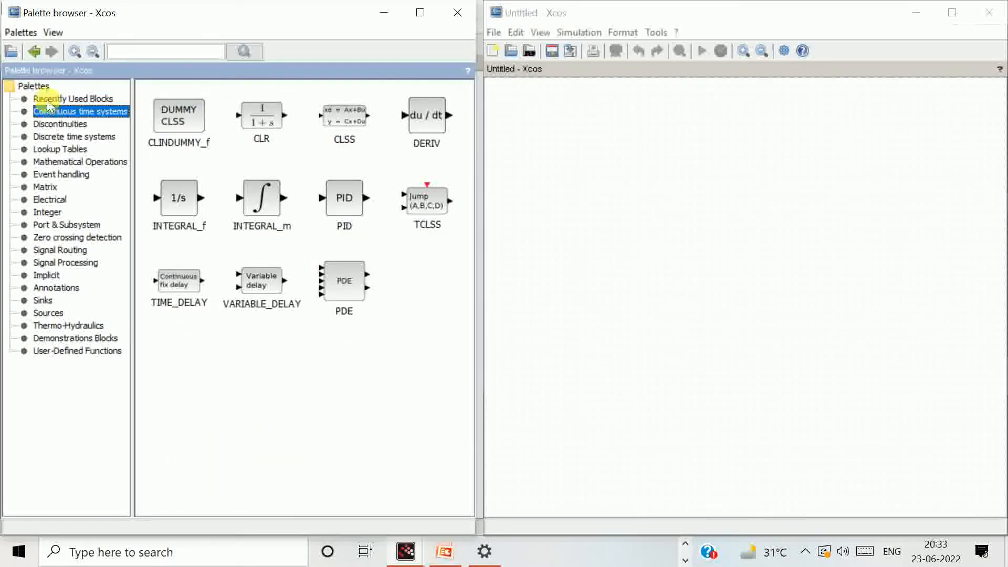
pyautogui.click(50, 101)
pyautogui.click(51, 125)
pyautogui.click(52, 138)
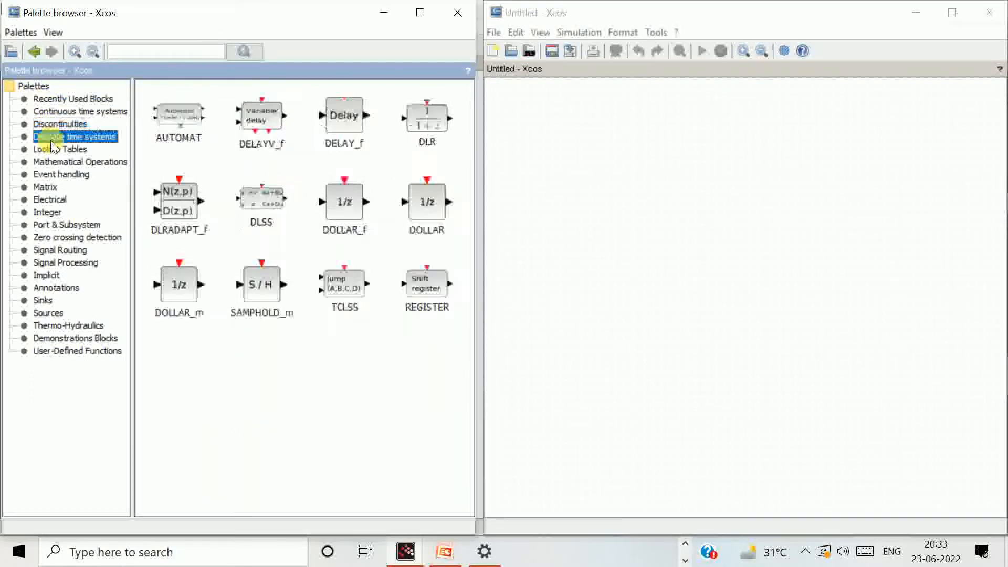
pyautogui.click(49, 98)
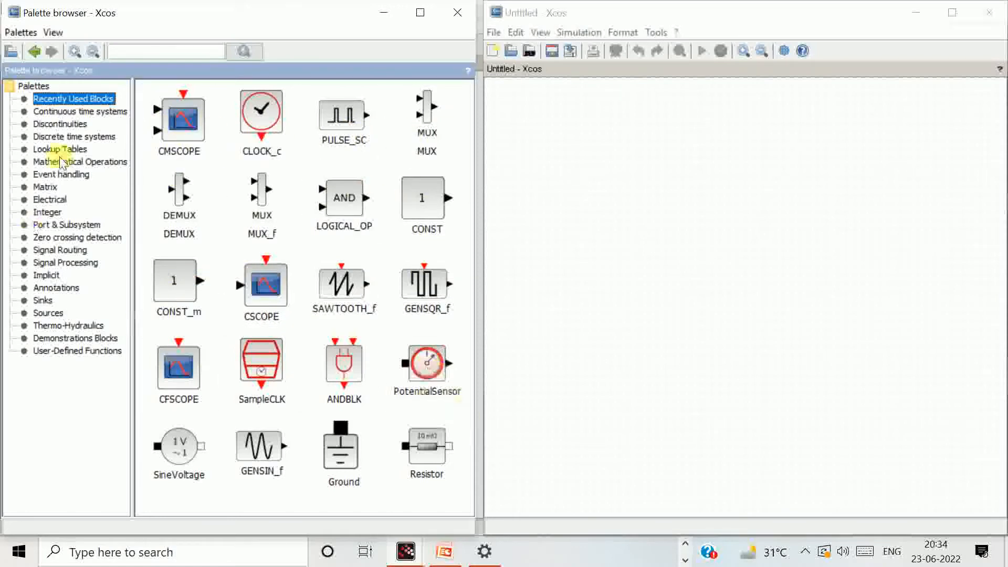
# - Examine the blocks in the palettes from Continuous time systems through Mathematical Operations, viewing the mathematical ones down to the end
pyautogui.click(63, 111)
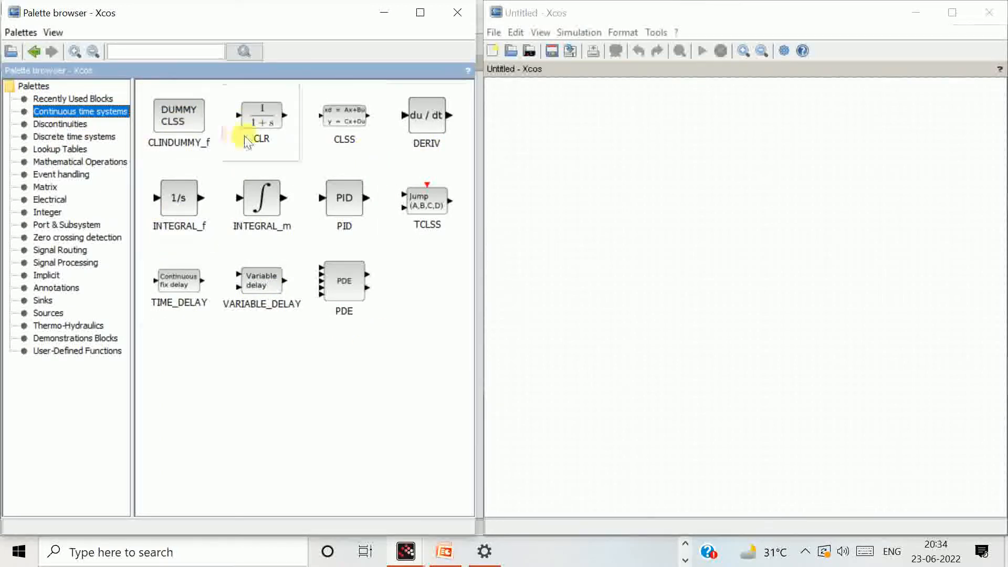
pyautogui.click(52, 123)
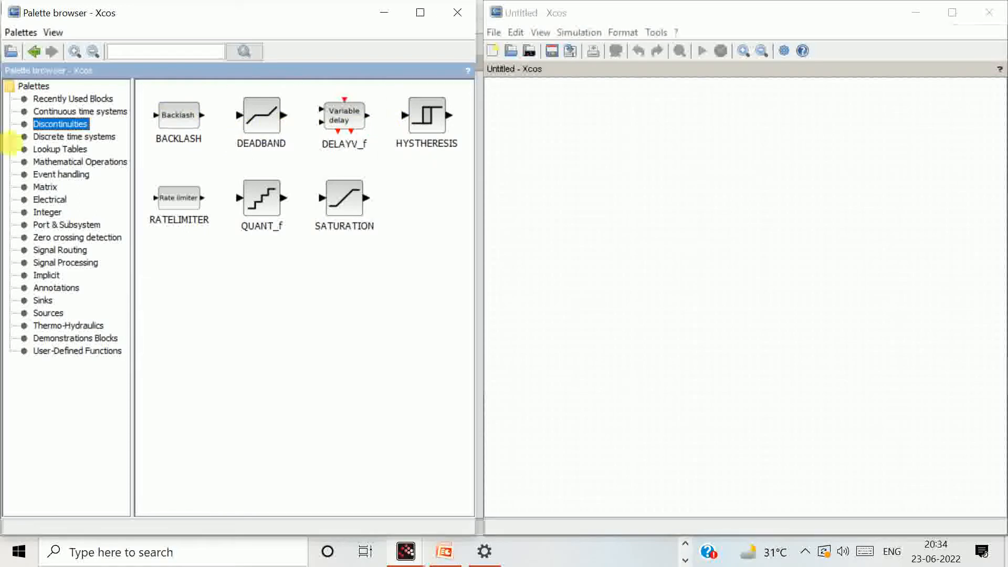
pyautogui.click(68, 138)
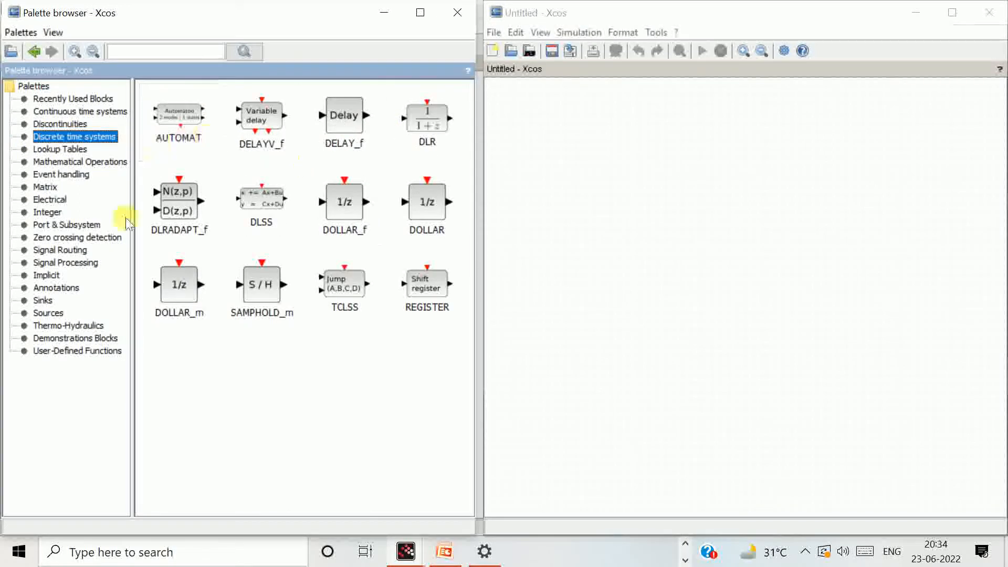
pyautogui.click(47, 149)
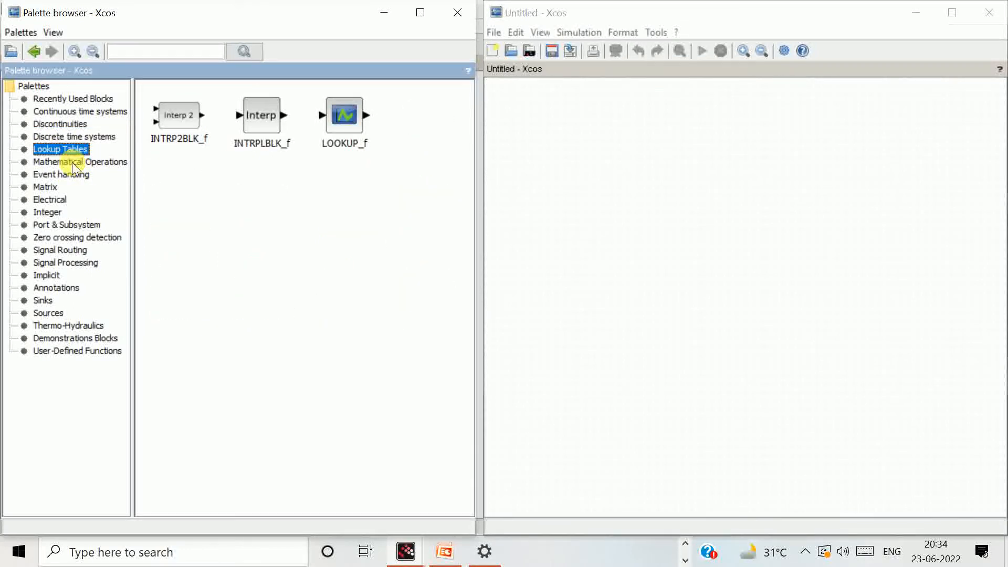
pyautogui.click(71, 162)
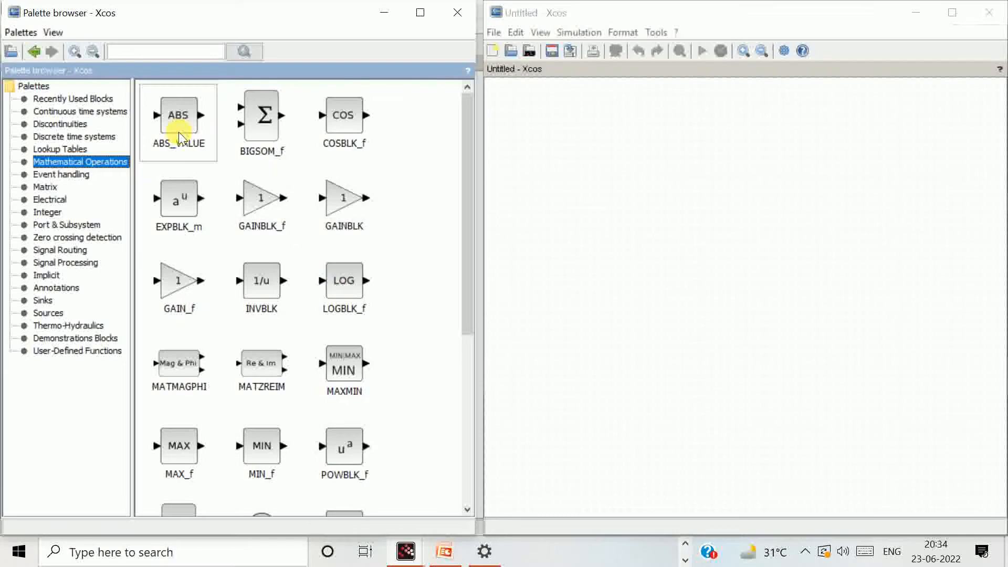
pyautogui.scroll(-2, 357, 294)
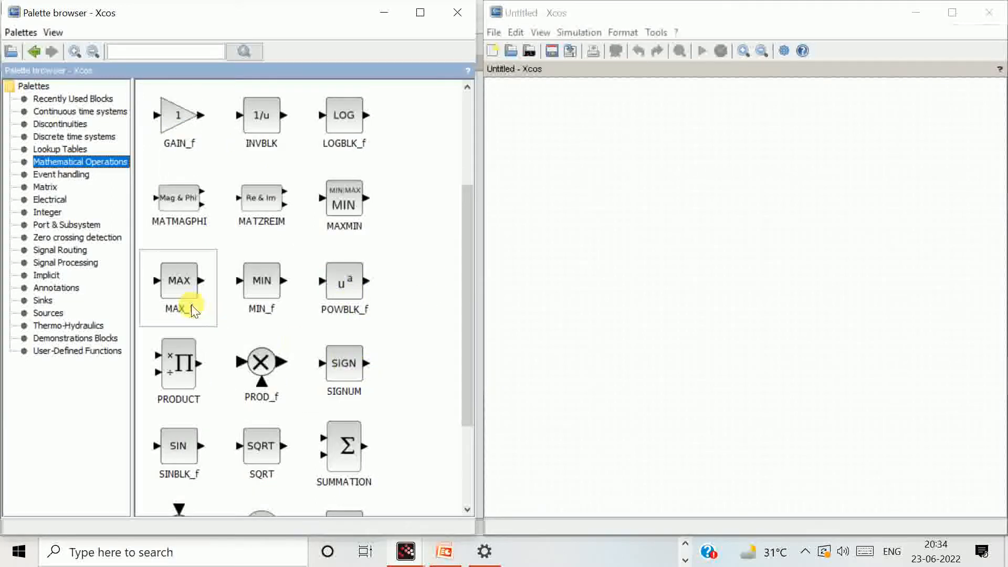
pyautogui.scroll(-2, 190, 307)
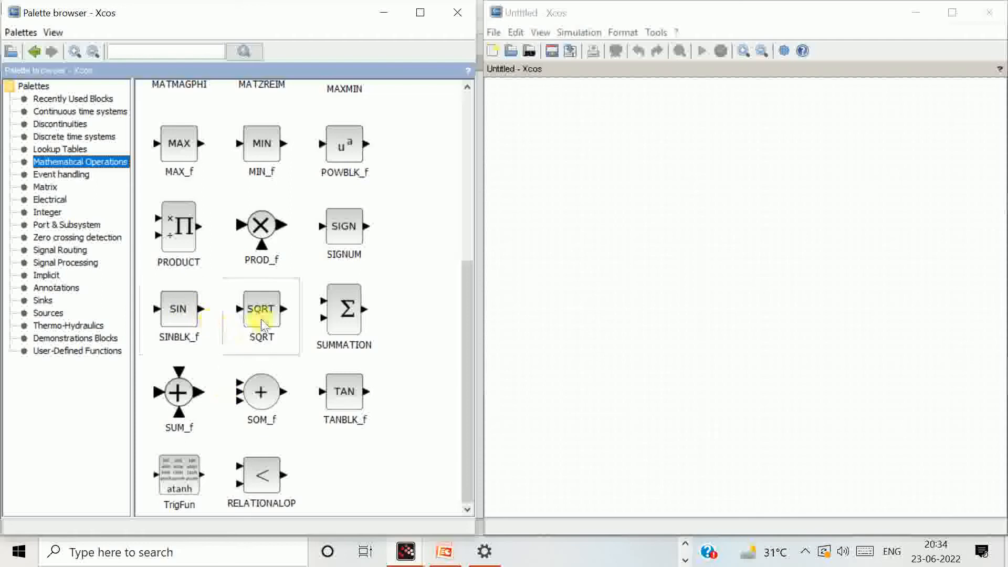
# - Examine all the blocks in the Event handling, Matrix and Electrical palettes
pyautogui.click(71, 176)
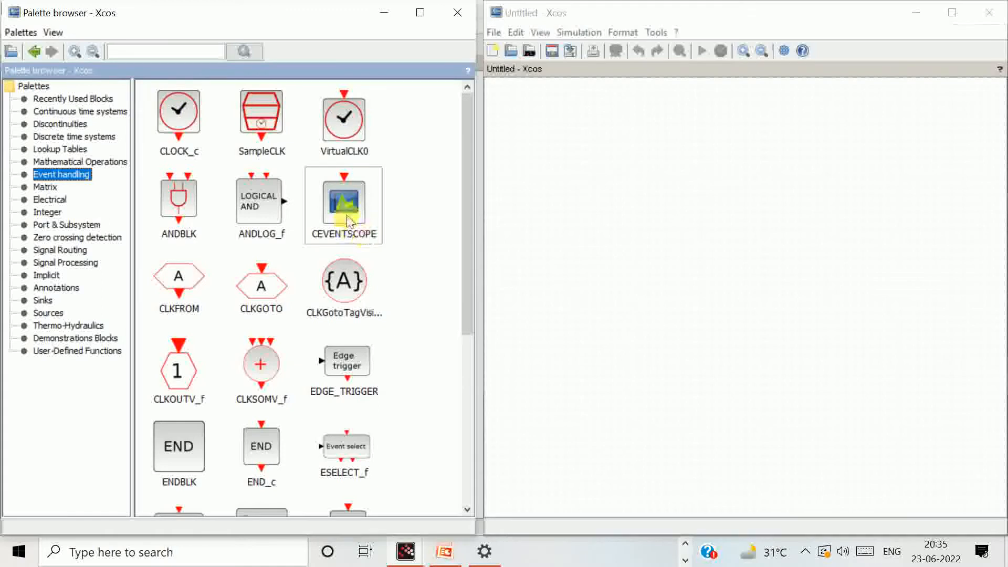
pyautogui.scroll(-5, 348, 221)
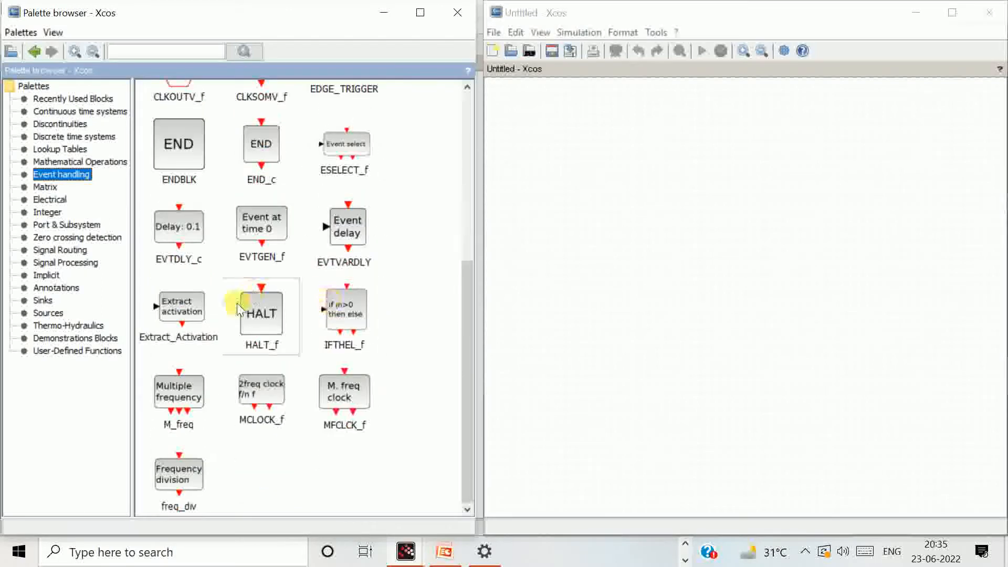
pyautogui.click(46, 187)
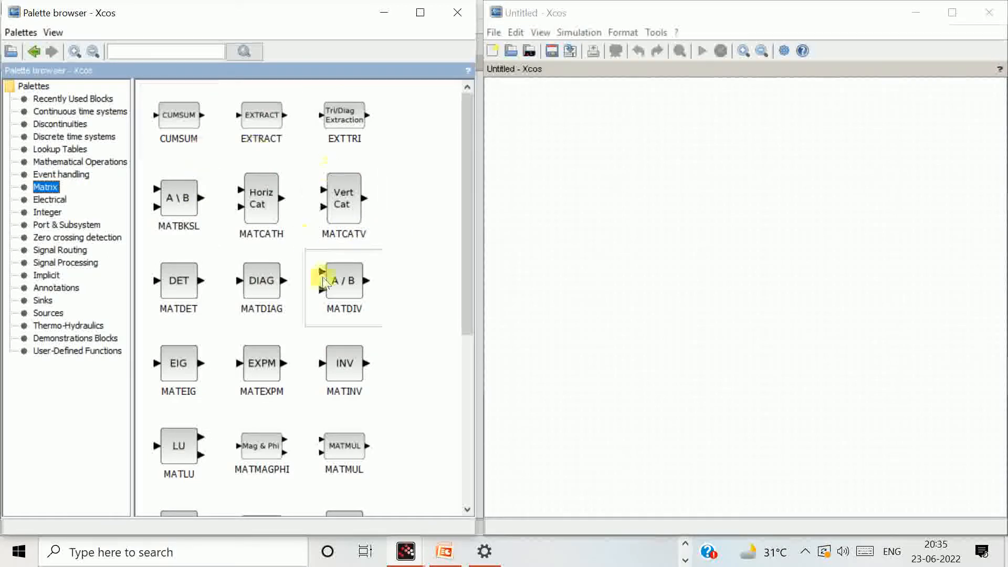
pyautogui.scroll(-6, 382, 292)
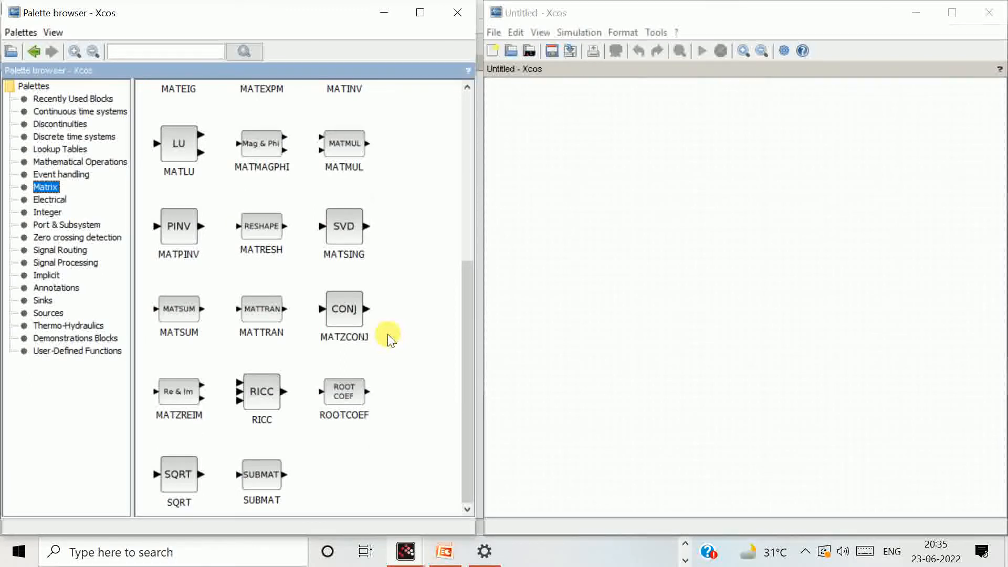
pyautogui.click(50, 200)
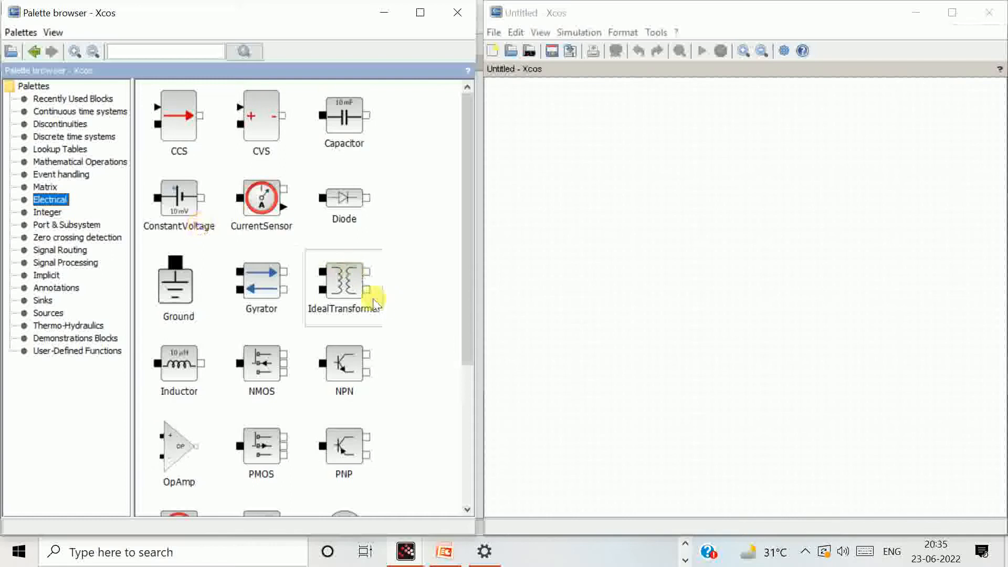
pyautogui.scroll(-3, 360, 292)
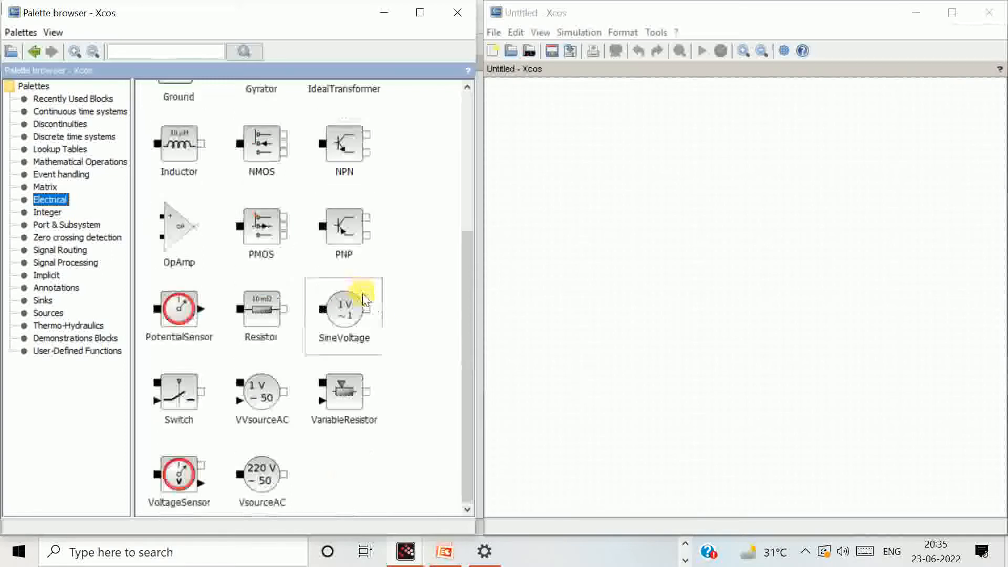
# - Examine the blocks in the palettes from Integer through Annotations, viewing the Signal Routing blocks down to the end
pyautogui.click(48, 213)
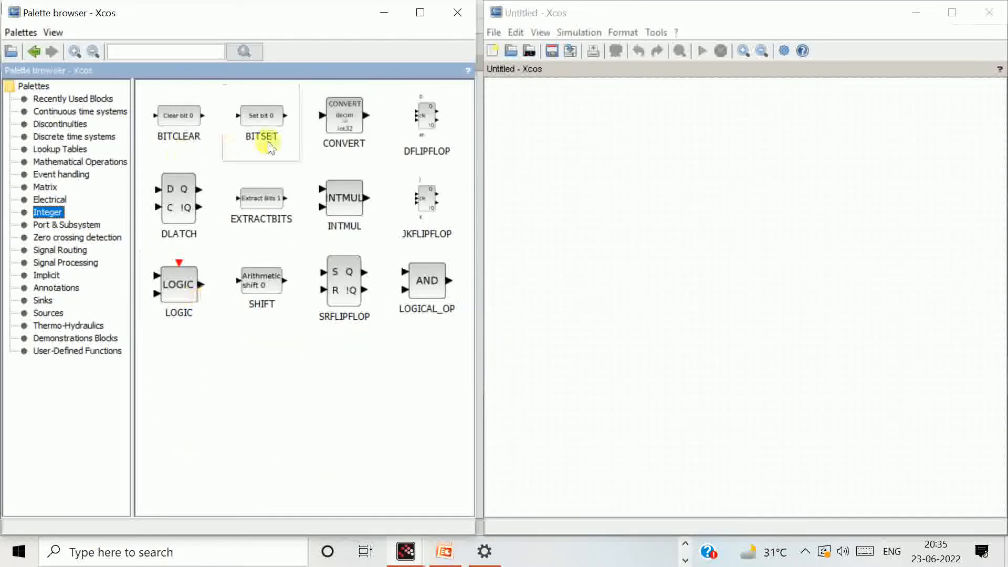
pyautogui.click(68, 226)
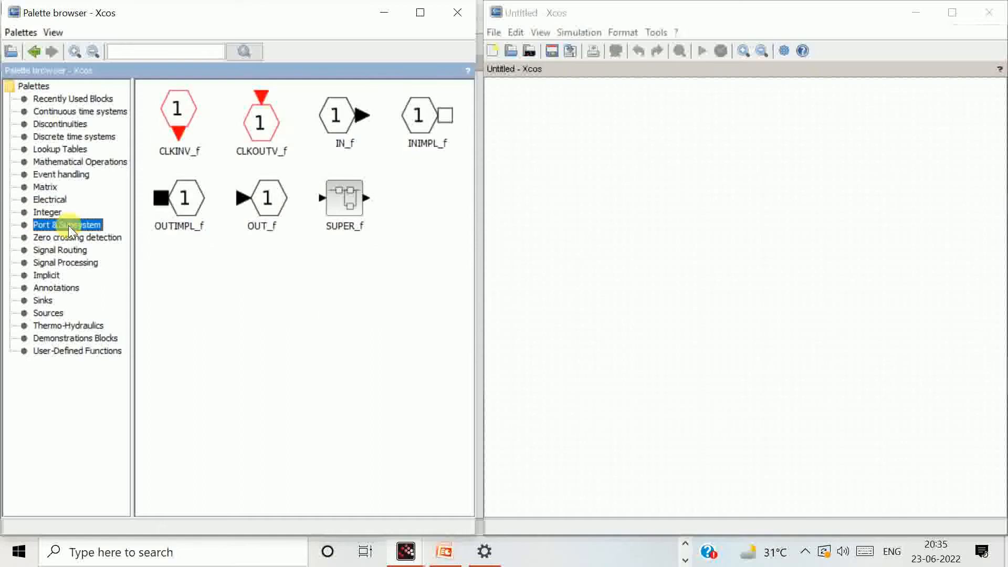
pyautogui.click(63, 239)
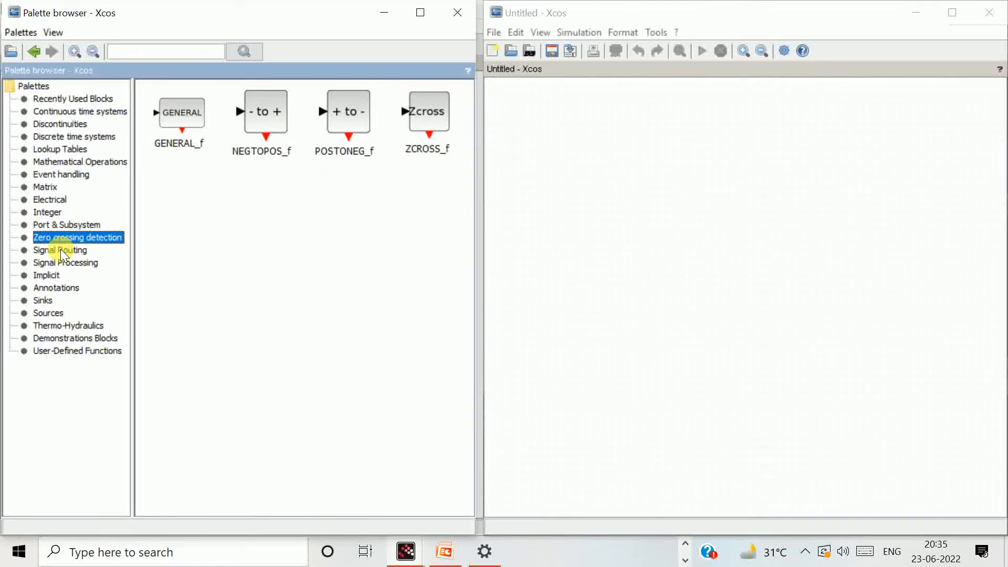
pyautogui.click(61, 249)
pyautogui.scroll(-5, 320, 310)
pyautogui.scroll(5, 368, 362)
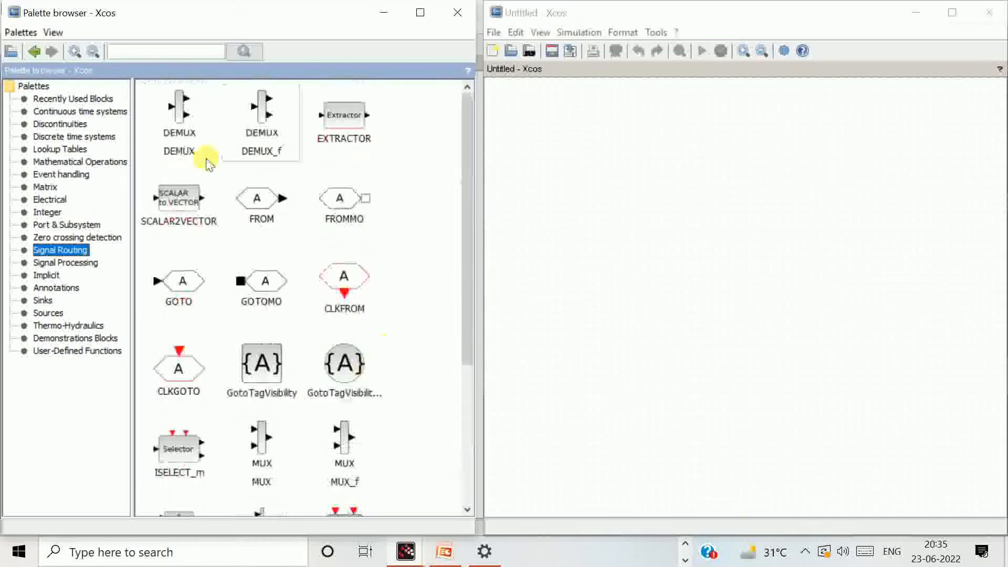
pyautogui.click(73, 263)
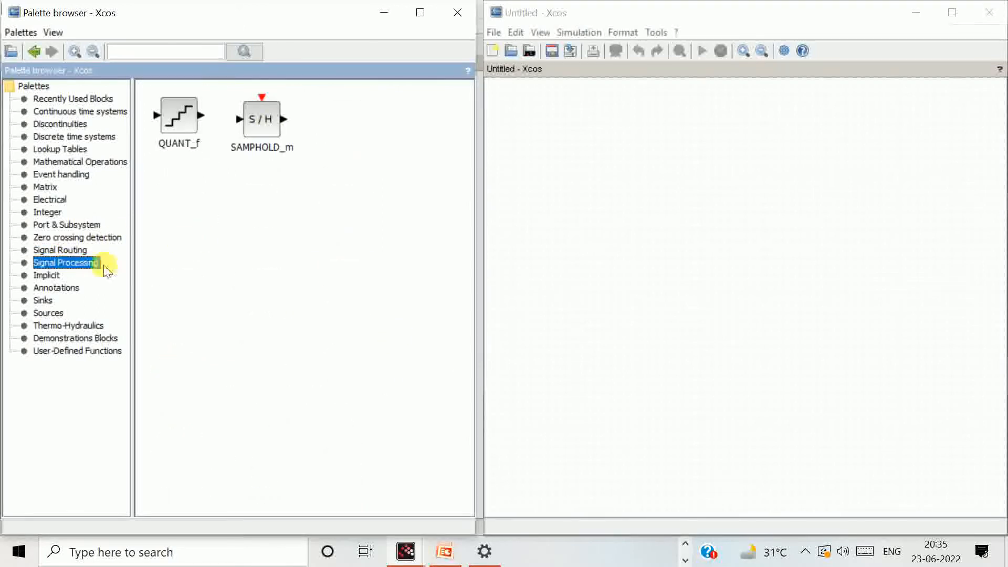
pyautogui.click(46, 275)
pyautogui.click(56, 290)
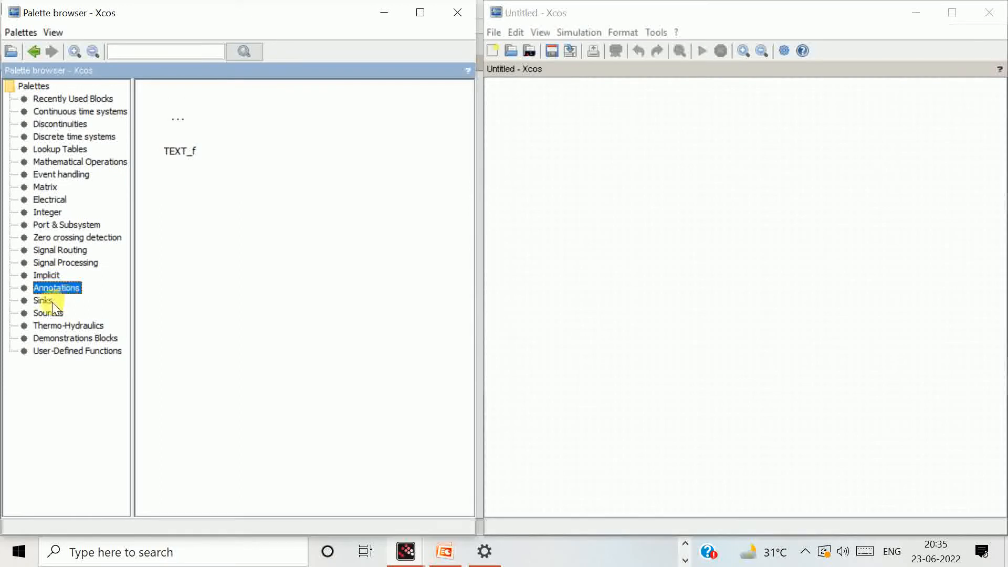
# - Examine the blocks in the Sinks, Sources, Thermo-Hydraulics, Demonstrations Blocks and User-Defined Functions palettes
pyautogui.click(45, 300)
pyautogui.scroll(-3, 340, 278)
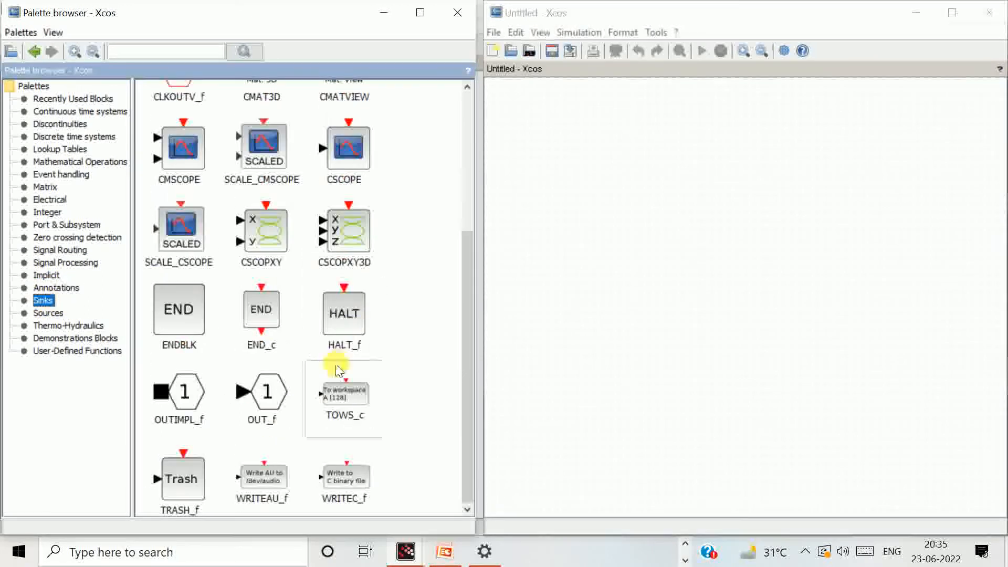
pyautogui.scroll(3, 400, 329)
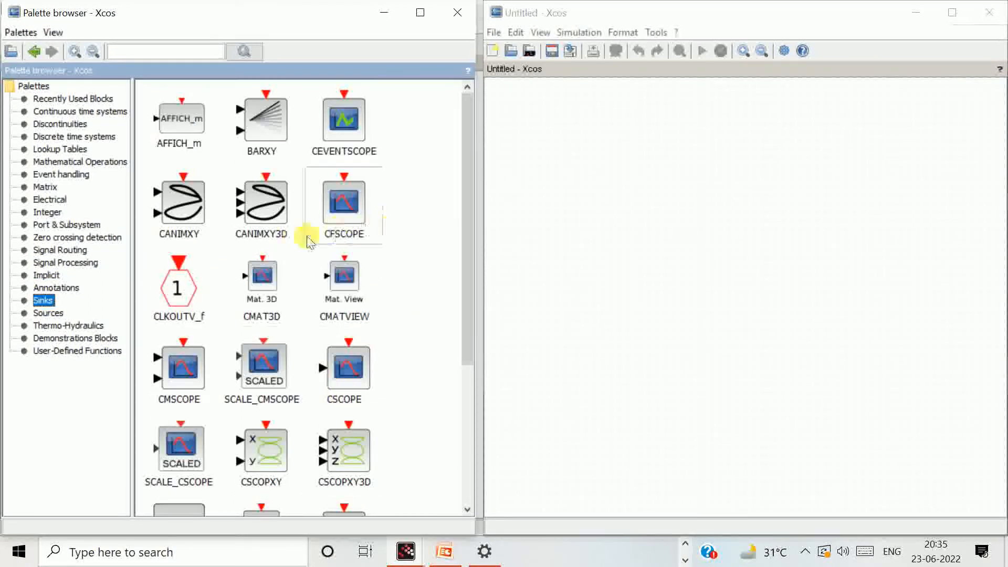
pyautogui.click(53, 314)
pyautogui.scroll(-3, 310, 243)
pyautogui.scroll(3, 362, 341)
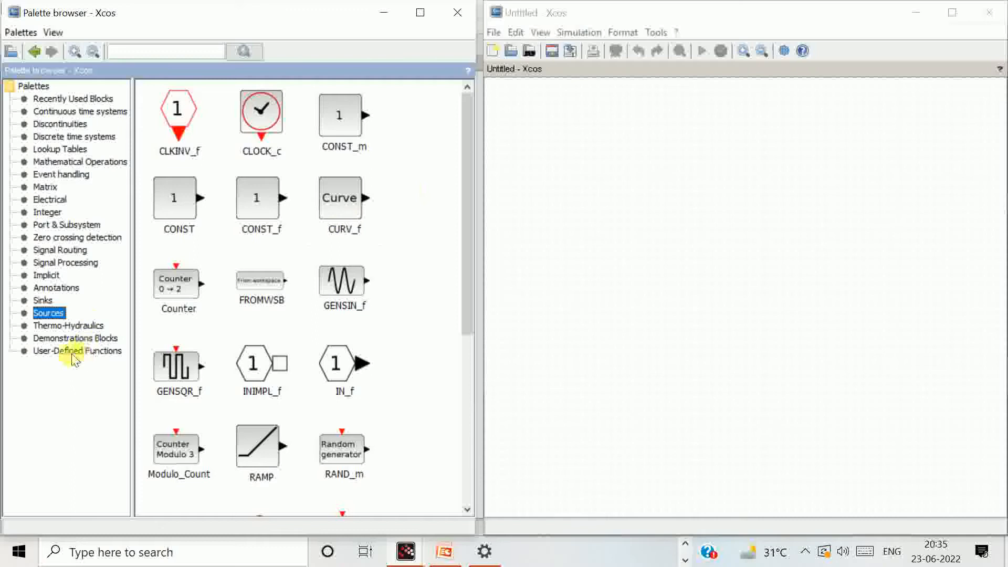
pyautogui.click(68, 326)
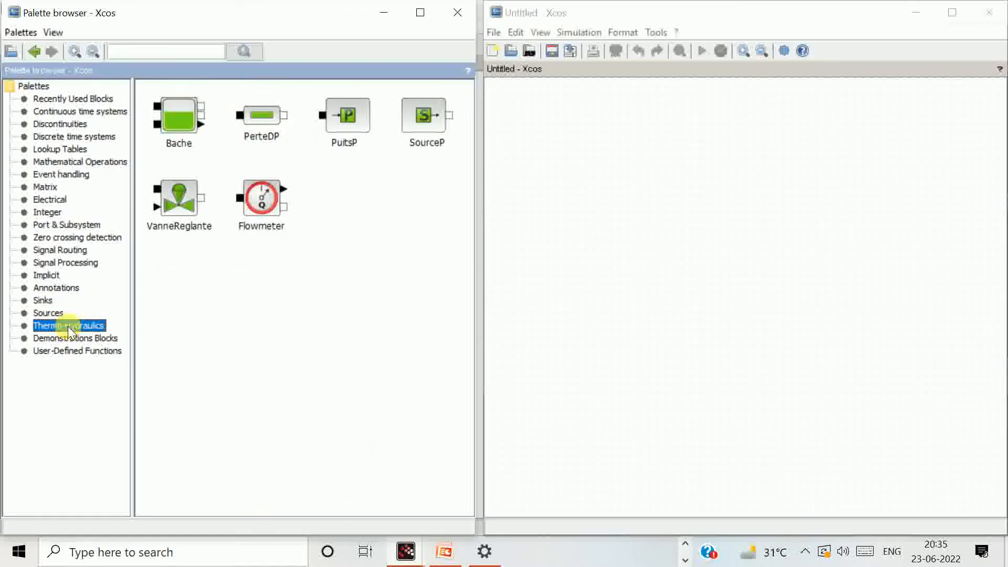
pyautogui.click(75, 338)
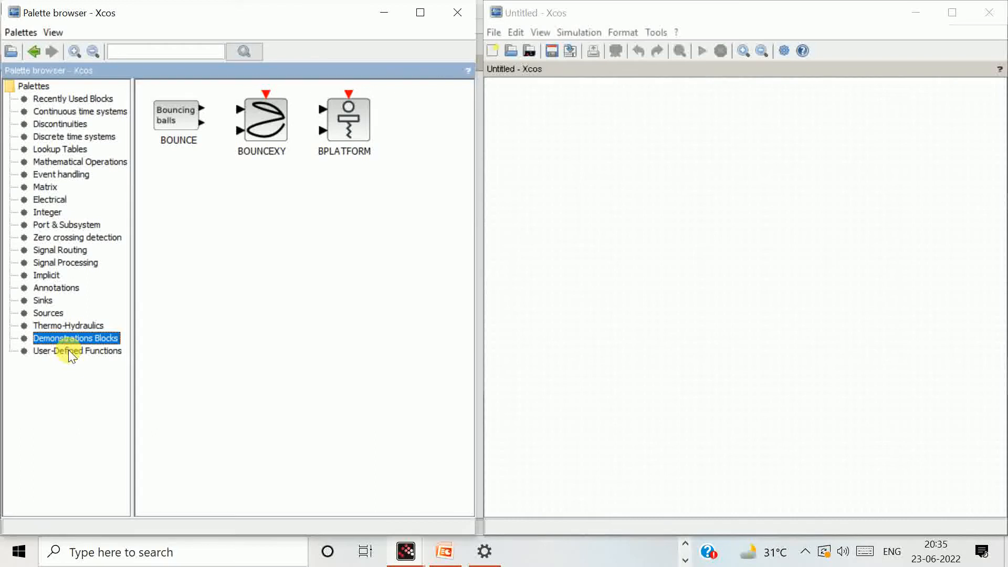
pyautogui.click(69, 350)
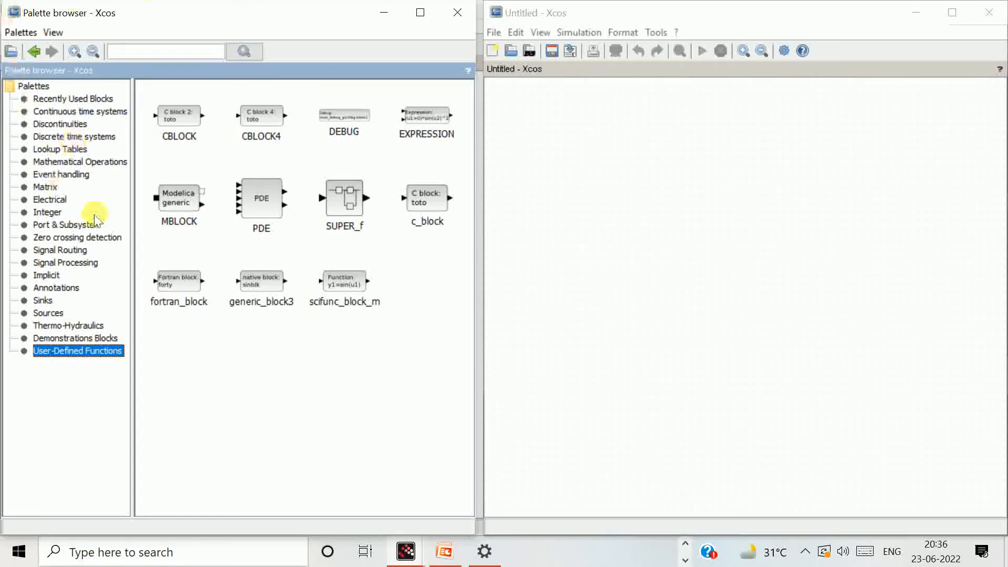
# - Revisit the Integer palette with its LOGIC block and the Sinks palette with its scope and end blocks
pyautogui.click(48, 212)
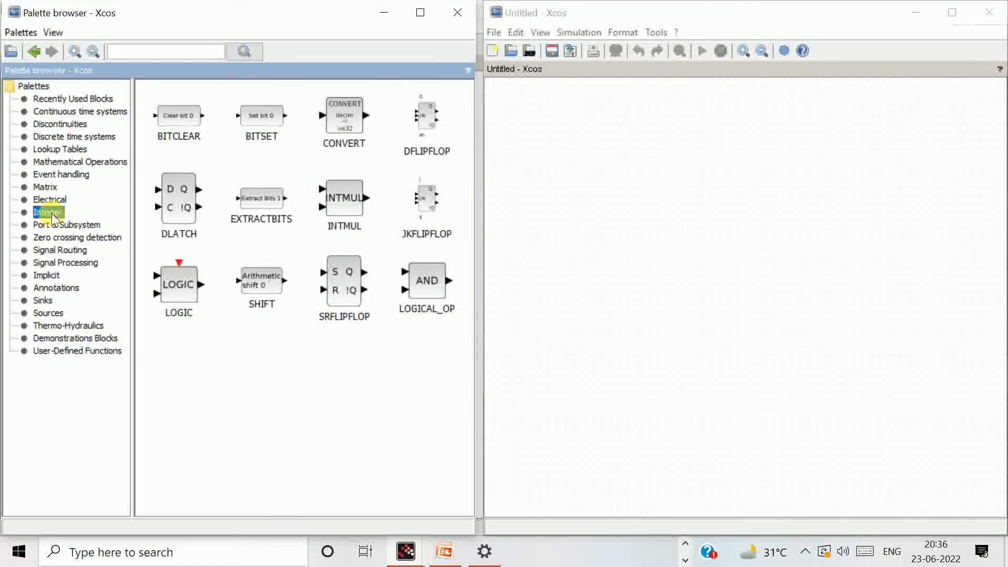
pyautogui.click(181, 291)
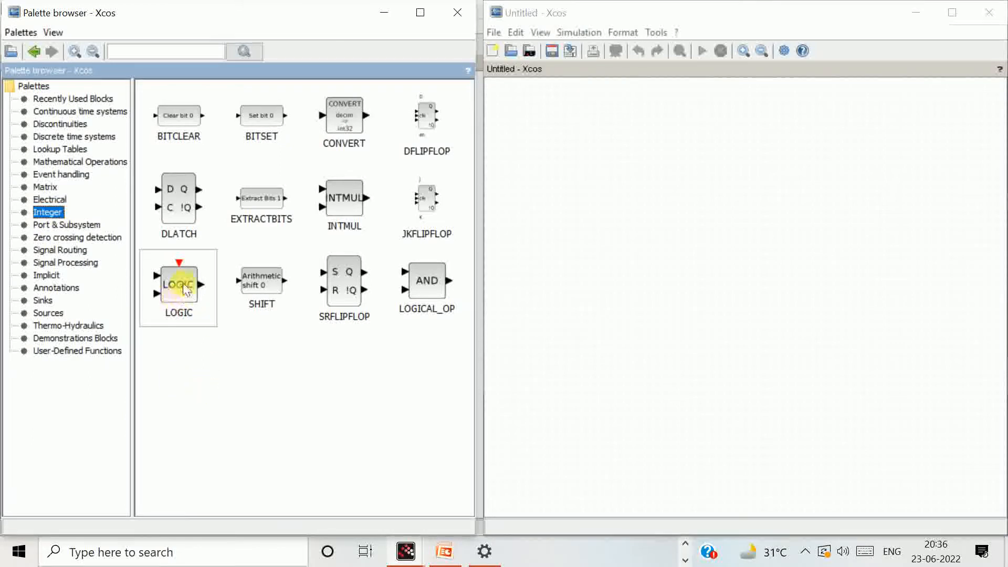
pyautogui.click(244, 377)
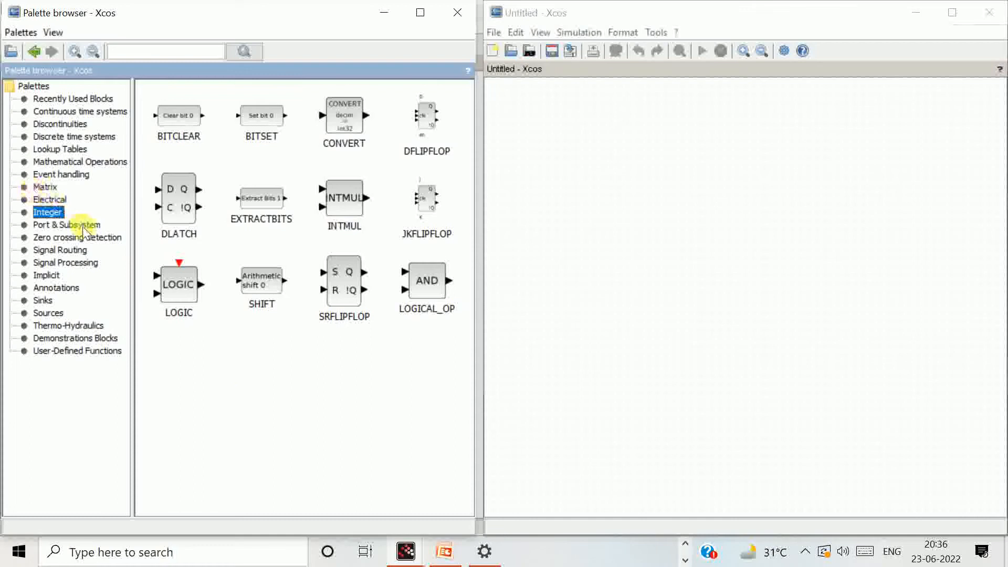
pyautogui.click(45, 303)
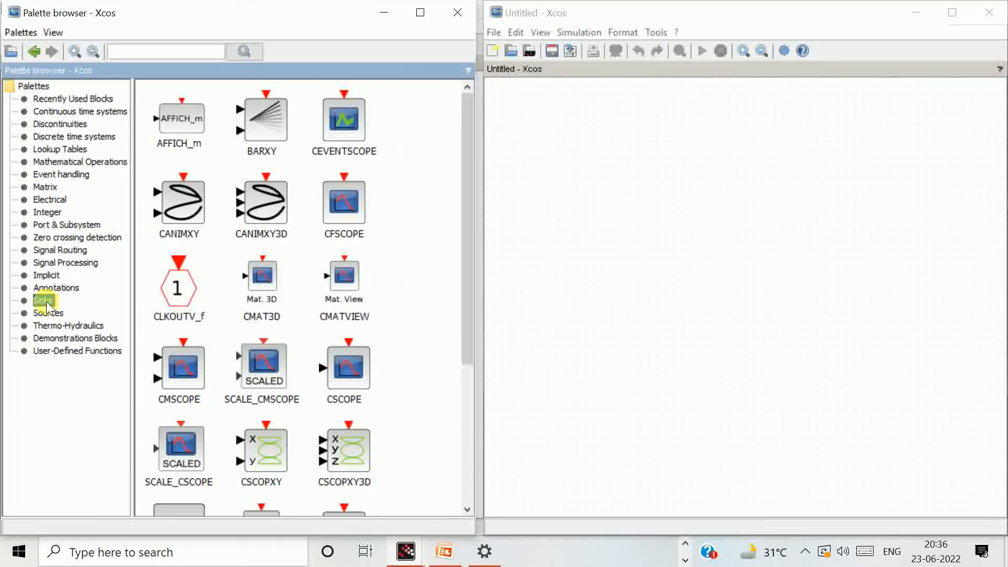
pyautogui.scroll(-3, 299, 357)
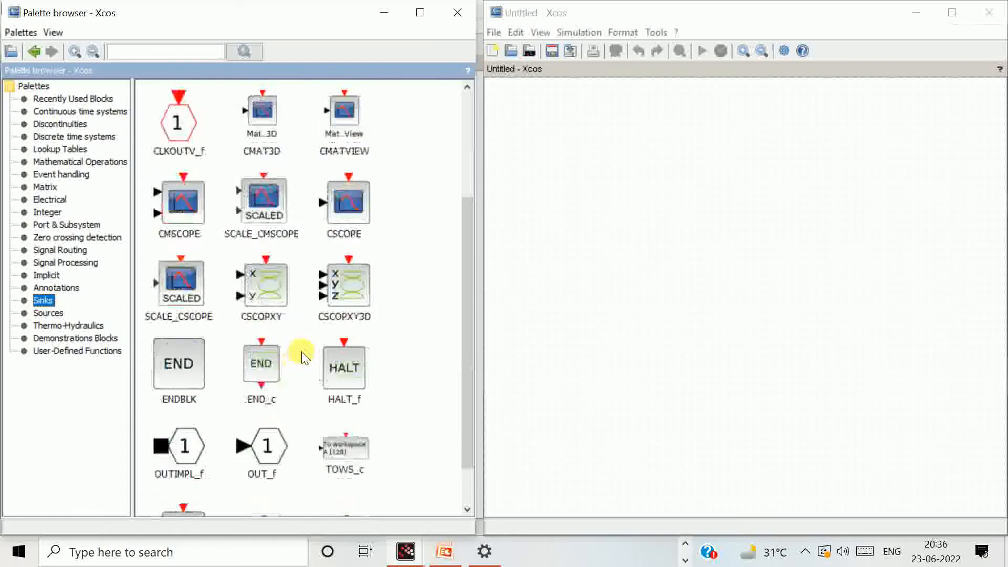
pyautogui.click(191, 298)
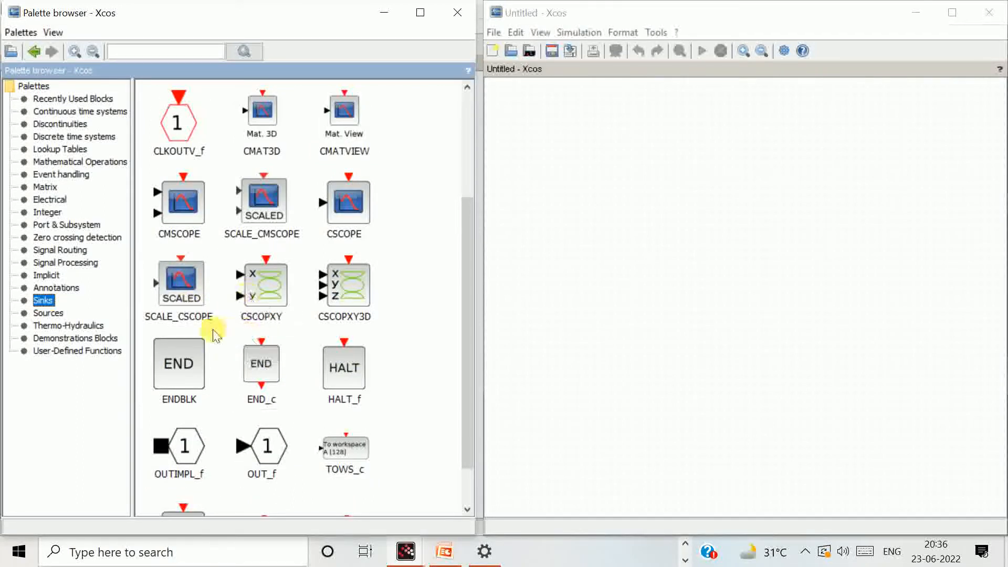
pyautogui.click(168, 353)
pyautogui.scroll(-1, 173, 357)
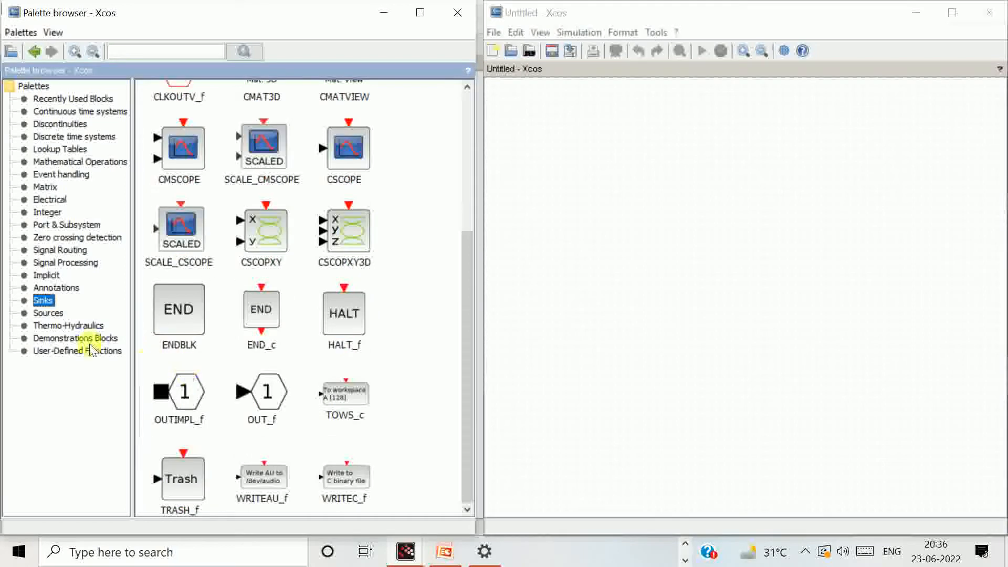
# - Place an enlarged DEMUX block from the Signal Routing palette in the untitled diagram, and delete it again
pyautogui.click(61, 252)
pyautogui.click(179, 119)
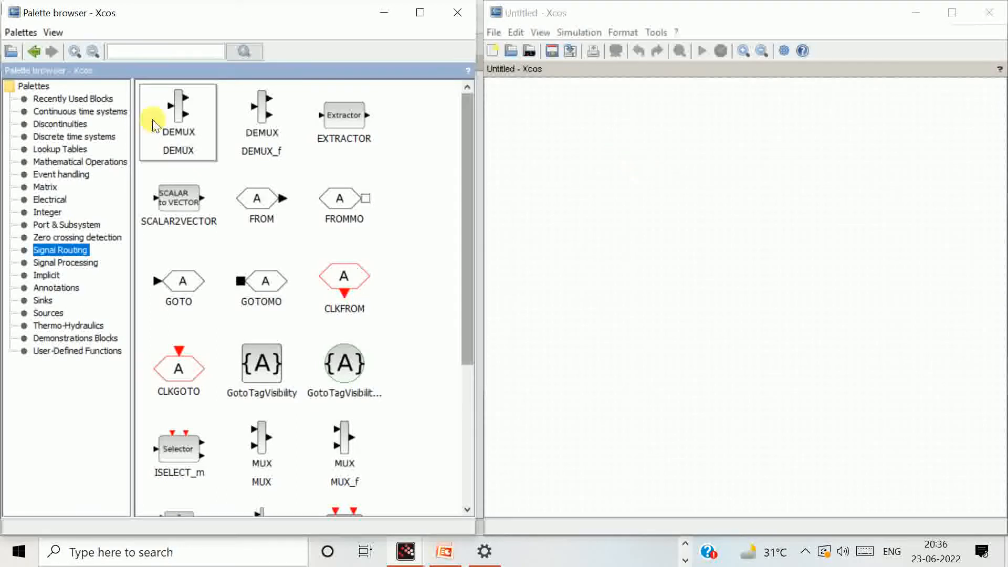
pyautogui.moveTo(176, 109); pyautogui.dragTo(710, 247)
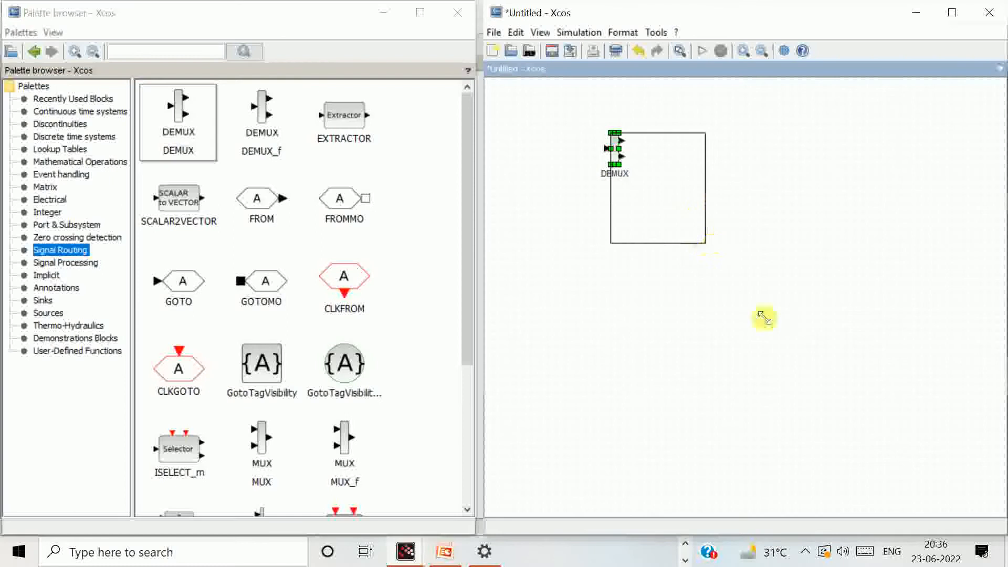
pyautogui.click(742, 207)
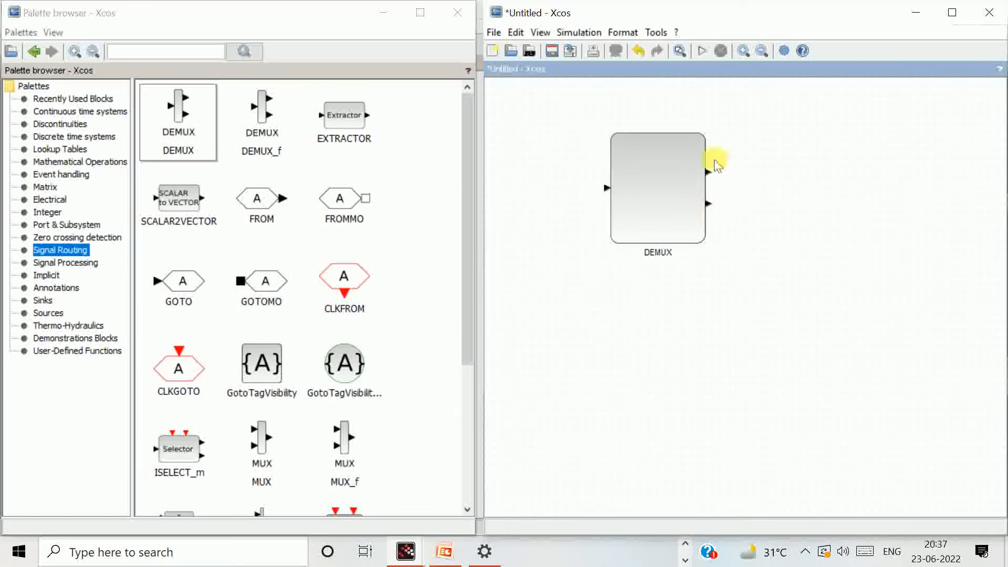
pyautogui.click(681, 202)
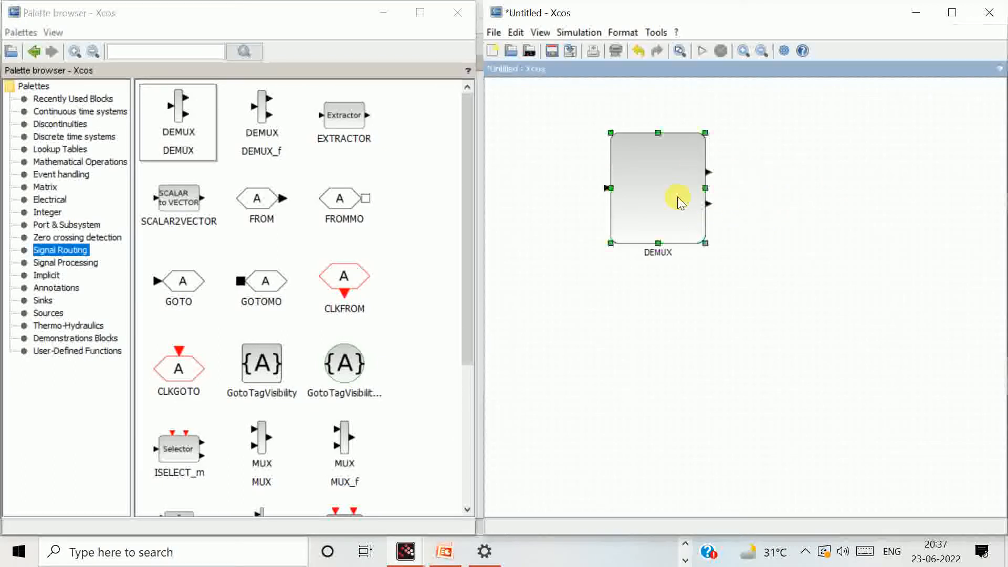
pyautogui.press('Delete')
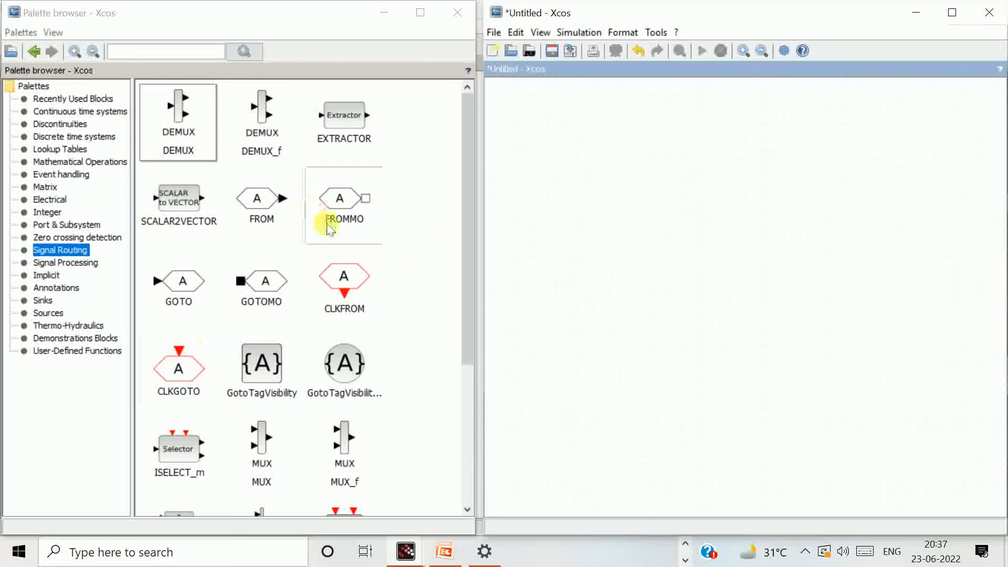
# - Look through the remaining Signal Routing blocks down to SELF_SWITCH and return to the start of the palette
pyautogui.scroll(-3, 369, 378)
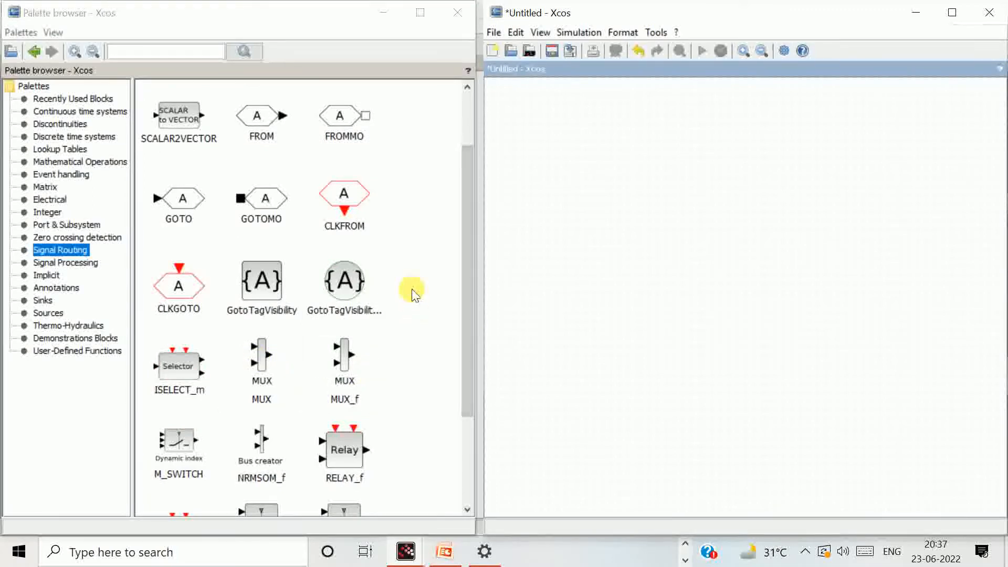
pyautogui.scroll(-3, 302, 388)
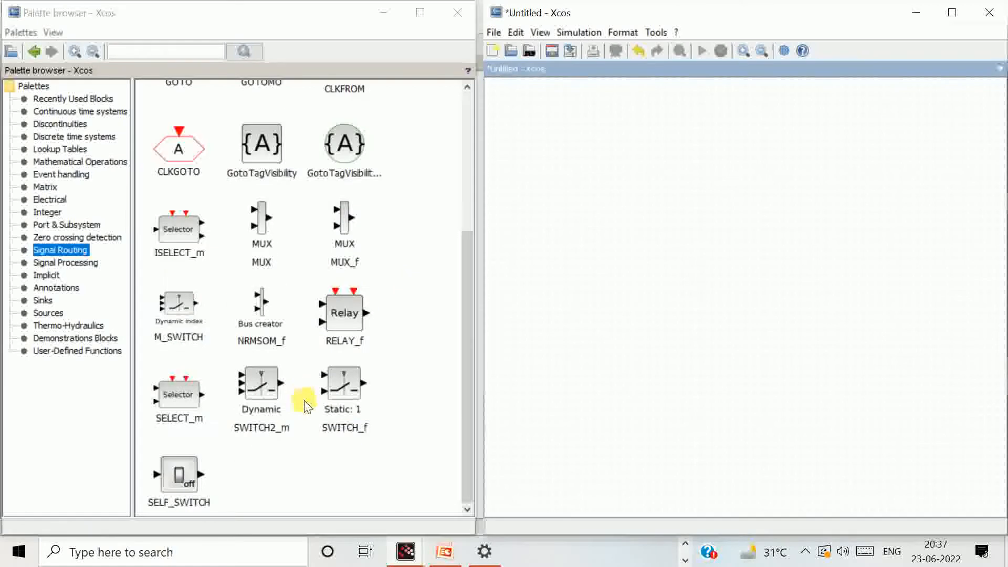
pyautogui.scroll(5, 400, 317)
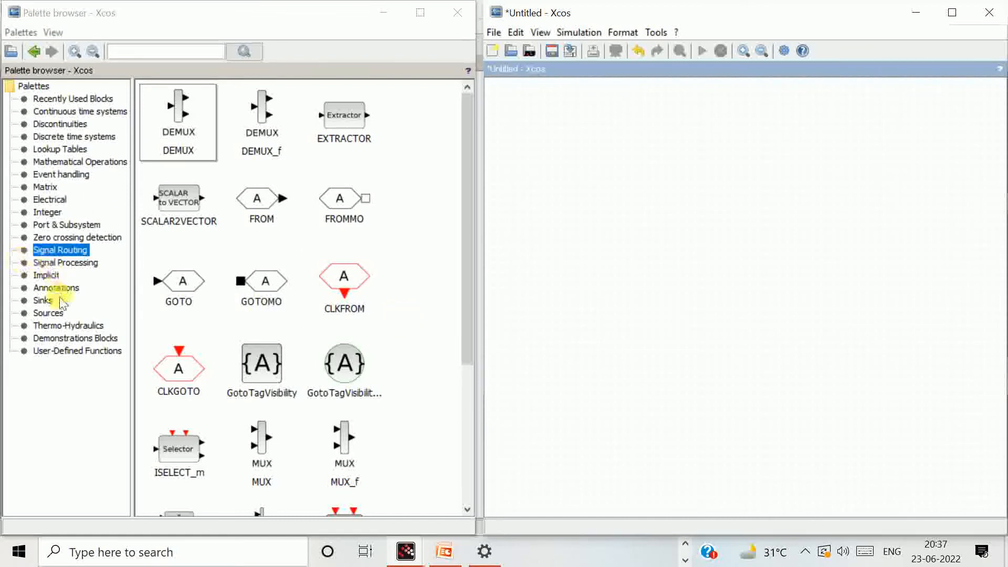
# - Place an enlarged CONST_m block from the Sources palette in the diagram, and delete it again
pyautogui.click(47, 314)
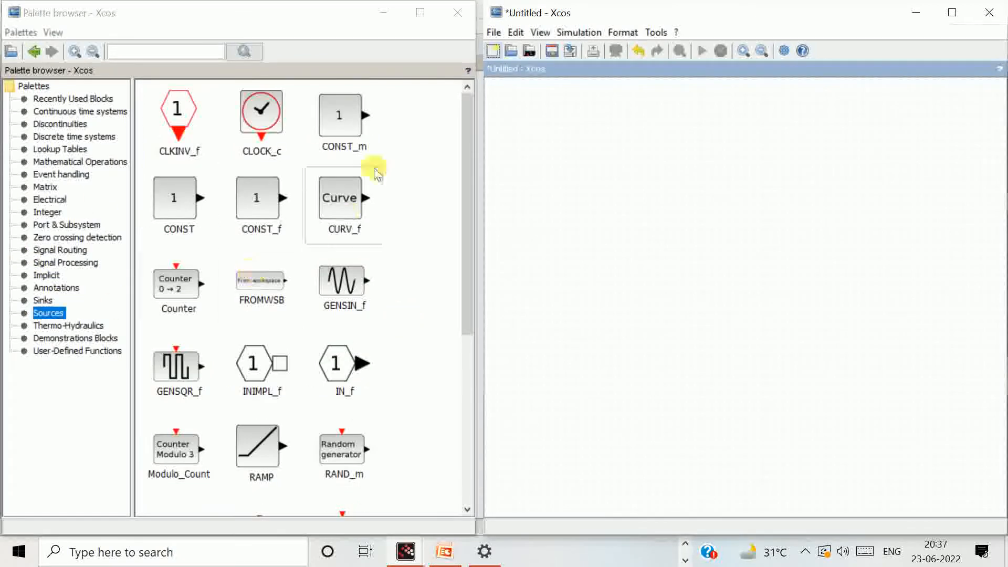
pyautogui.click(344, 116)
pyautogui.moveTo(344, 118); pyautogui.dragTo(714, 268)
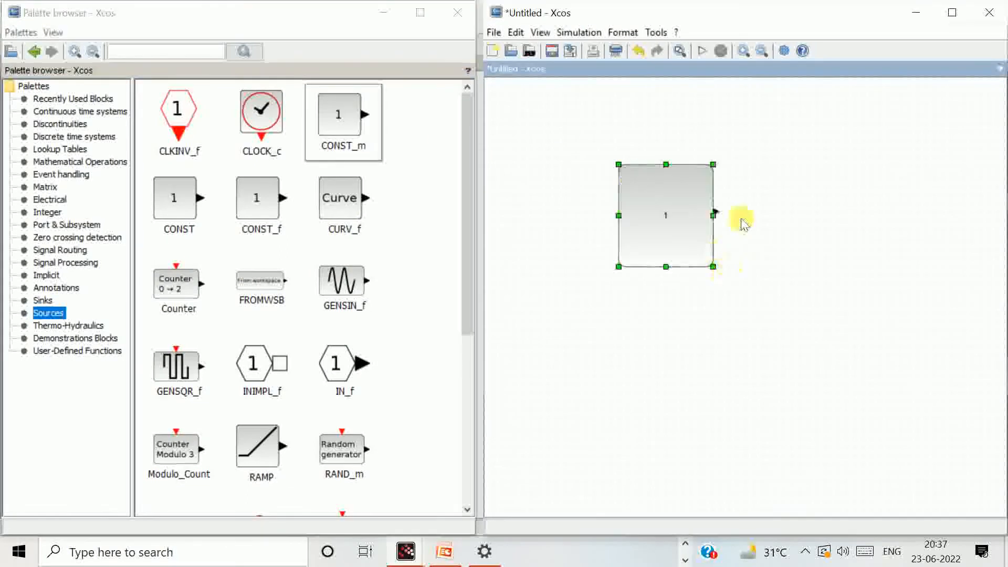
pyautogui.click(528, 275)
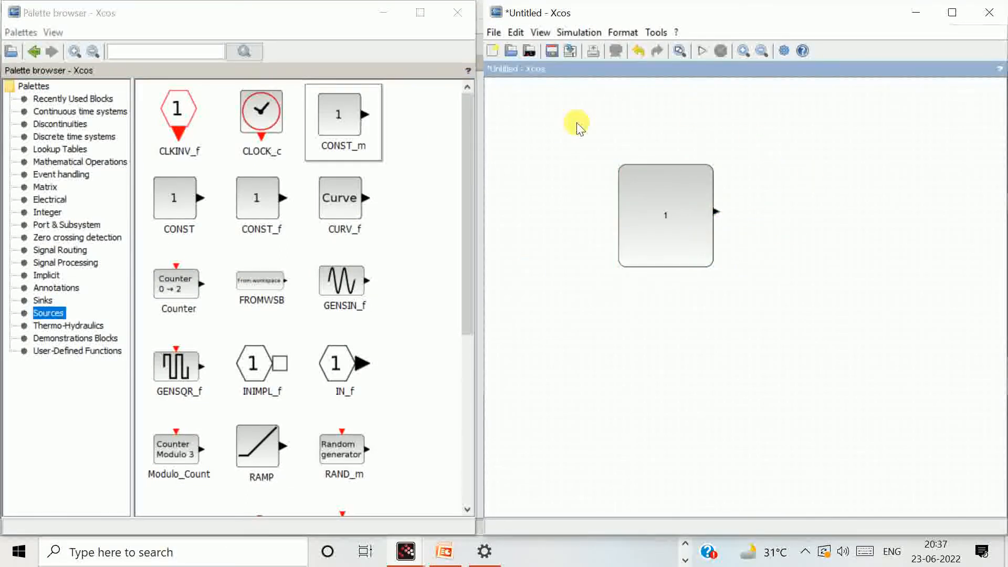
pyautogui.moveTo(578, 123); pyautogui.dragTo(768, 306)
pyautogui.press('Delete')
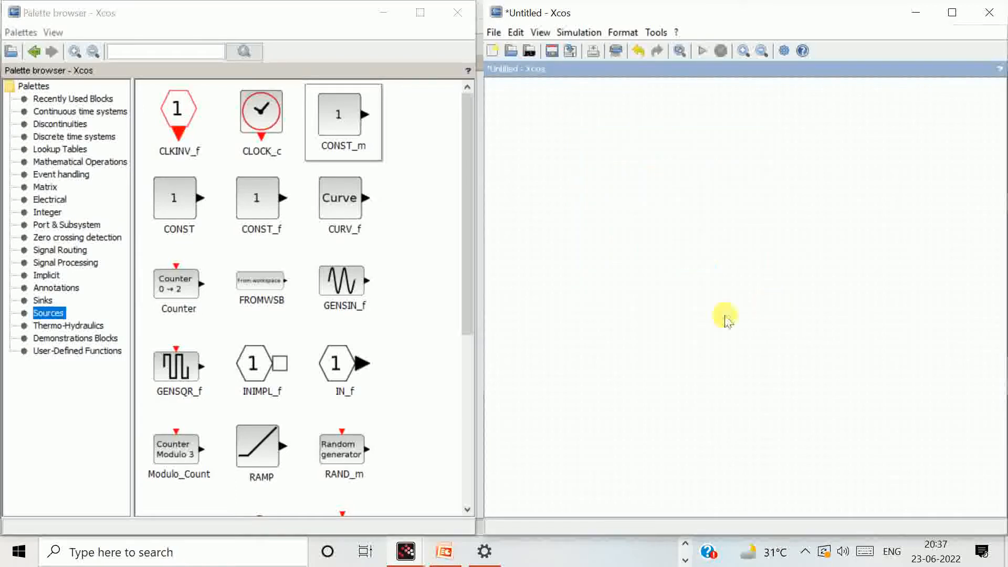
# - Place an enlarged GENSIN_f sine generator block from the Sources palette in the diagram, and delete it again
pyautogui.click(338, 289)
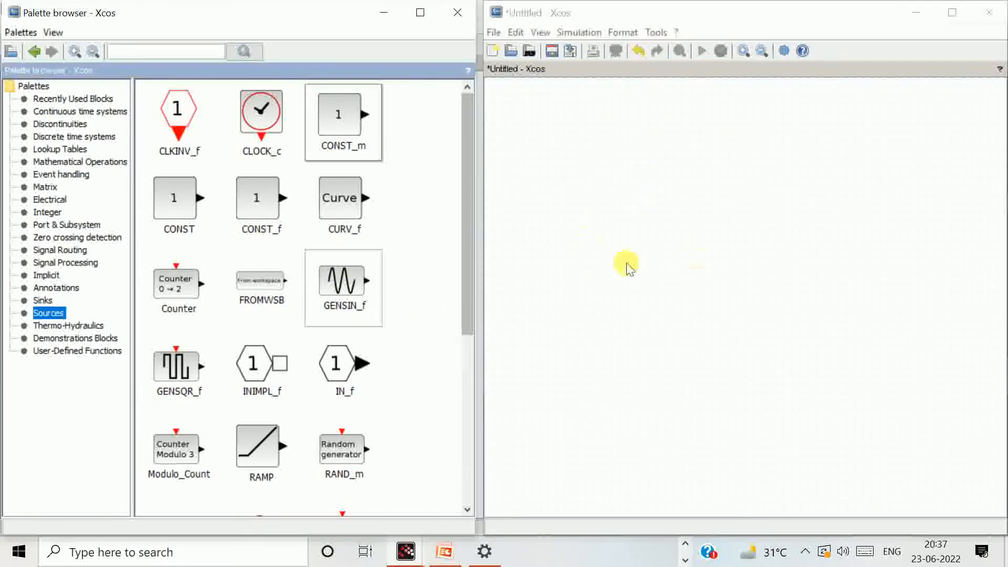
pyautogui.moveTo(365, 282); pyautogui.dragTo(798, 322)
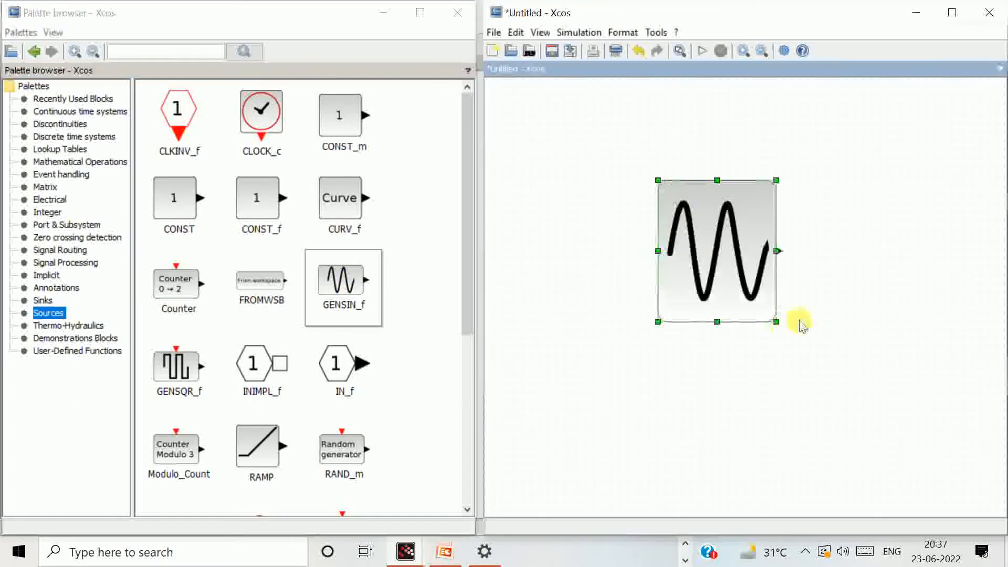
pyautogui.click(802, 308)
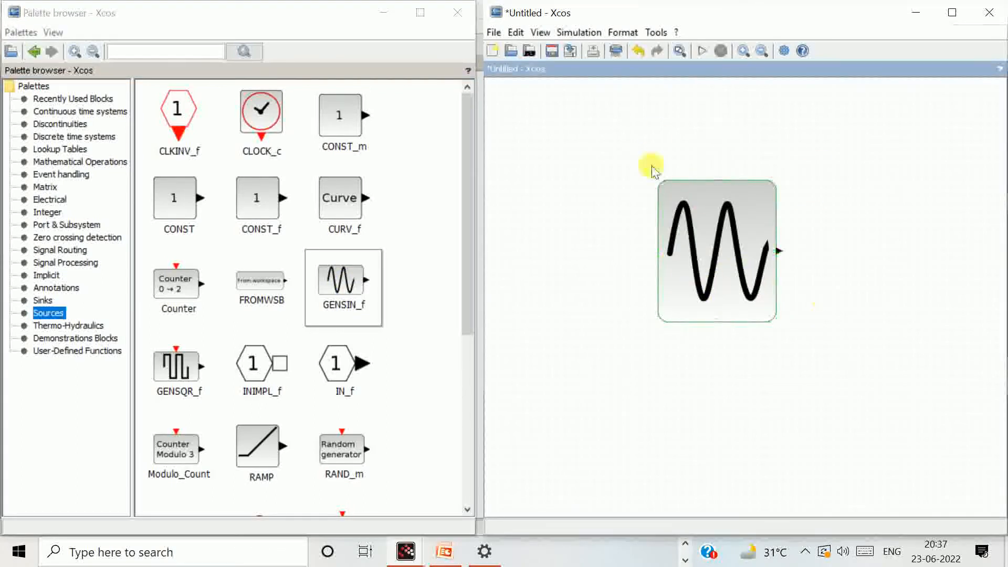
pyautogui.moveTo(596, 158); pyautogui.dragTo(815, 388)
pyautogui.press('Delete')
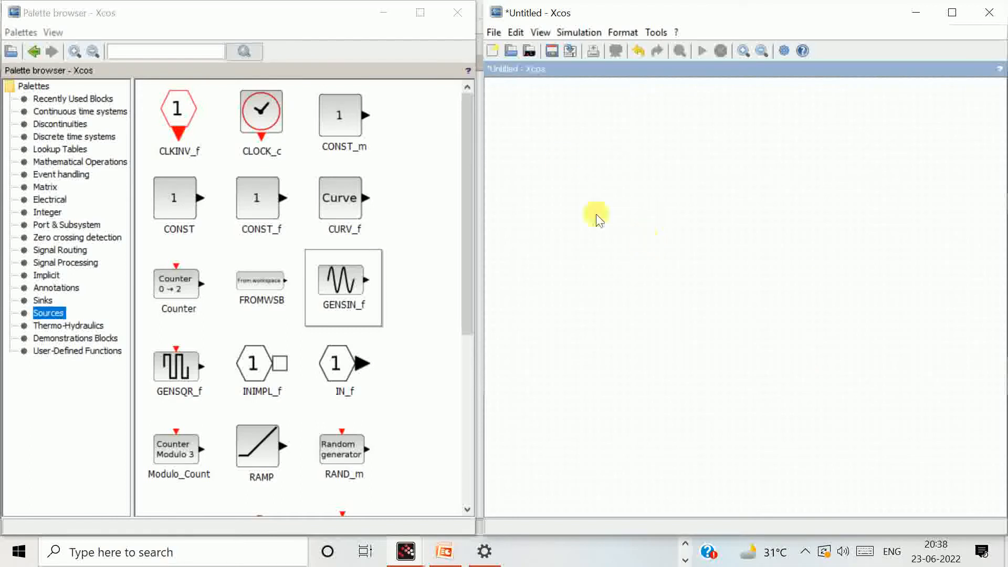
# - Add a text annotation reading "Half Adder" in the upper part of the empty diagram
pyautogui.doubleClick(585, 112)
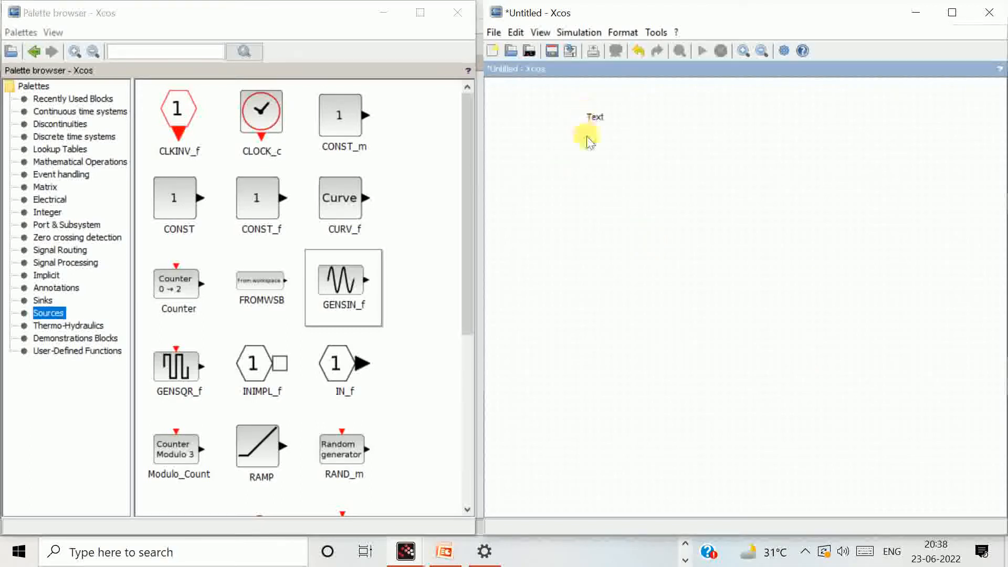
pyautogui.doubleClick(597, 118)
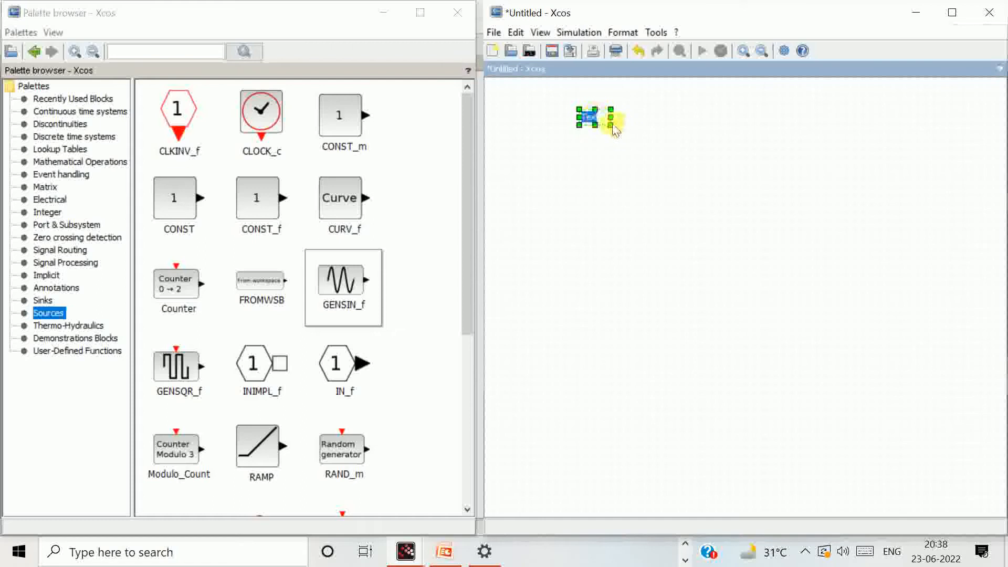
pyautogui.click(610, 127)
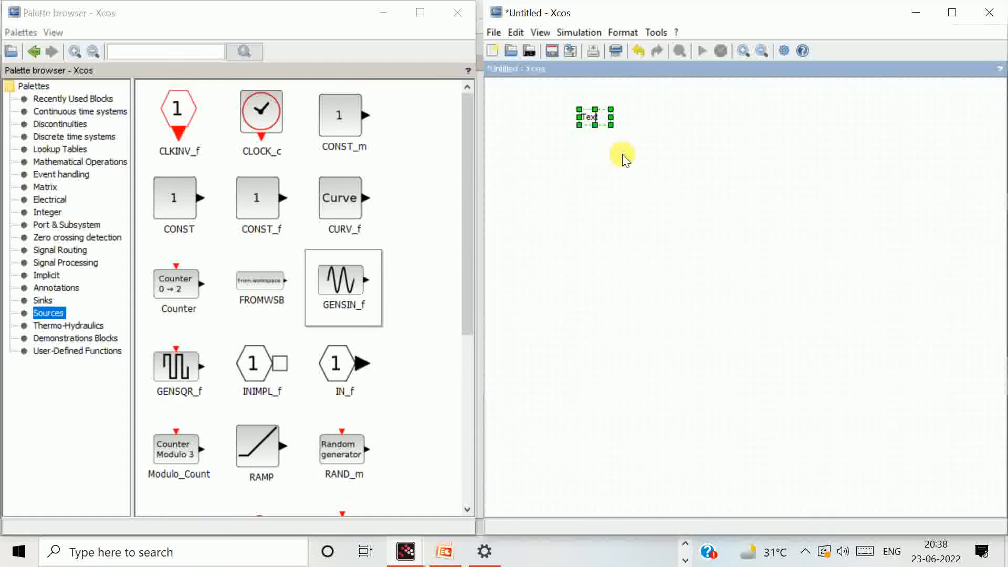
pyautogui.press('BackSpace')
pyautogui.press('BackSpace')
pyautogui.press('BackSpace')
pyautogui.press('BackSpace')
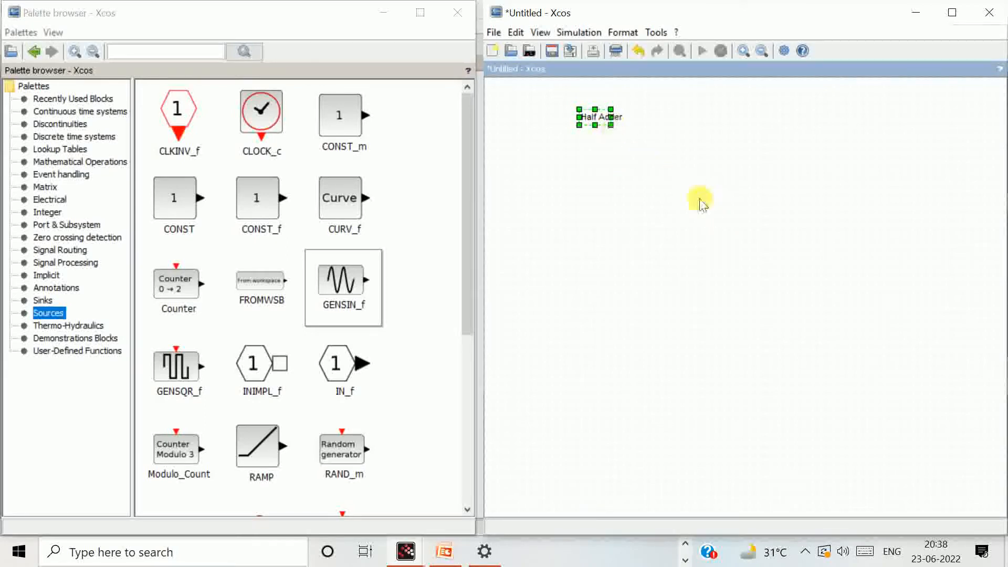
pyautogui.click(701, 201)
# - Enlarge the Half Adder text box into a wide rectangle
pyautogui.click(602, 123)
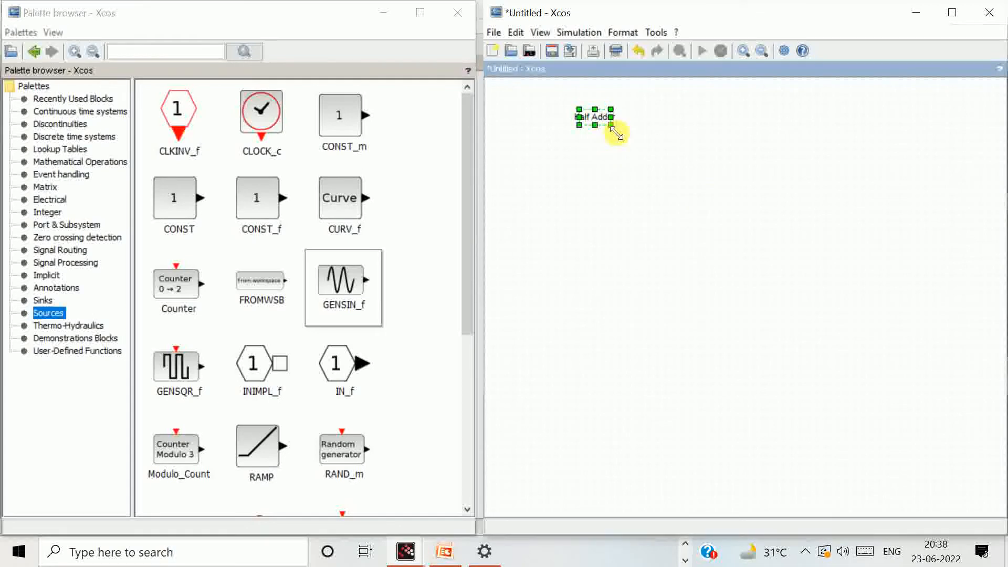
pyautogui.moveTo(611, 126)
pyautogui.mouseDown()
pyautogui.moveTo(708, 158)
pyautogui.moveTo(754, 147)
pyautogui.mouseUp()
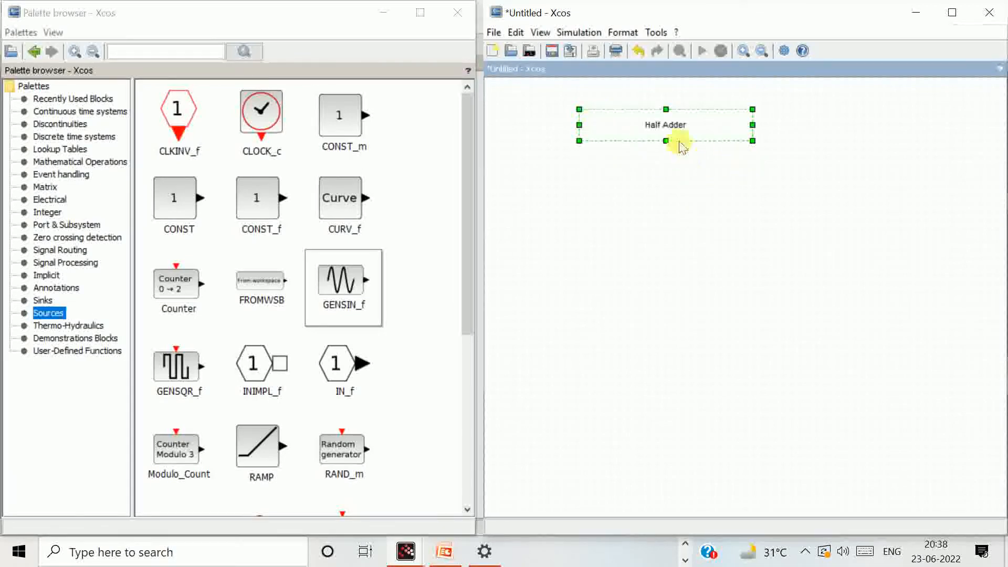
pyautogui.doubleClick(709, 135)
pyautogui.click(696, 177)
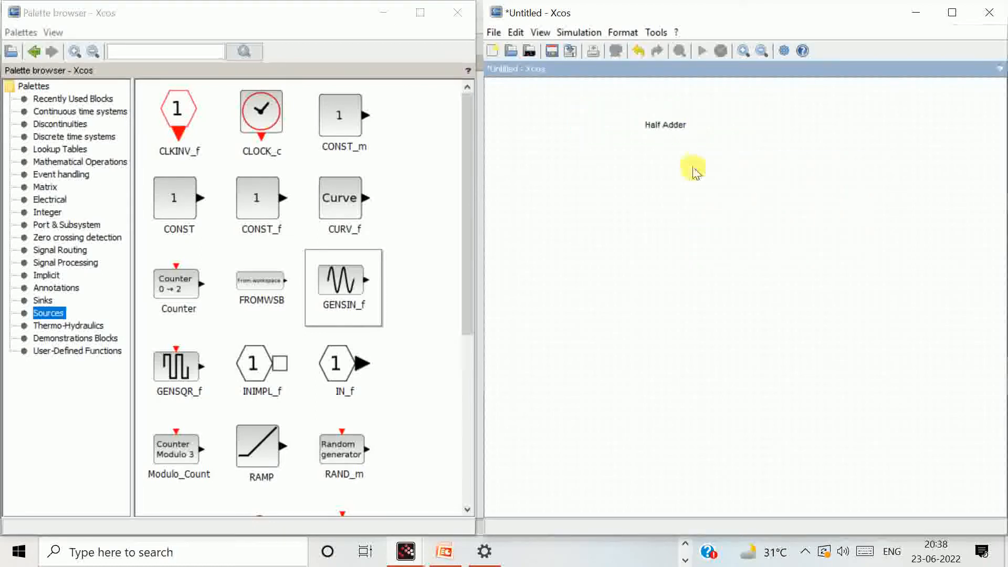
# - Reopen the Half Adder annotation's text for editing, leave it, and delete the annotation from the diagram
pyautogui.doubleClick(674, 130)
pyautogui.click(676, 133)
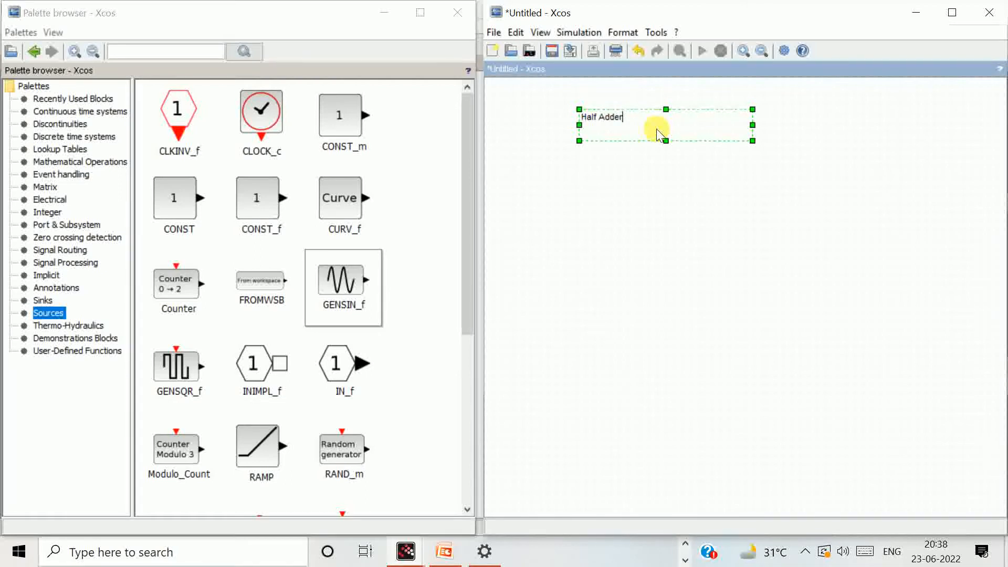
pyautogui.click(657, 189)
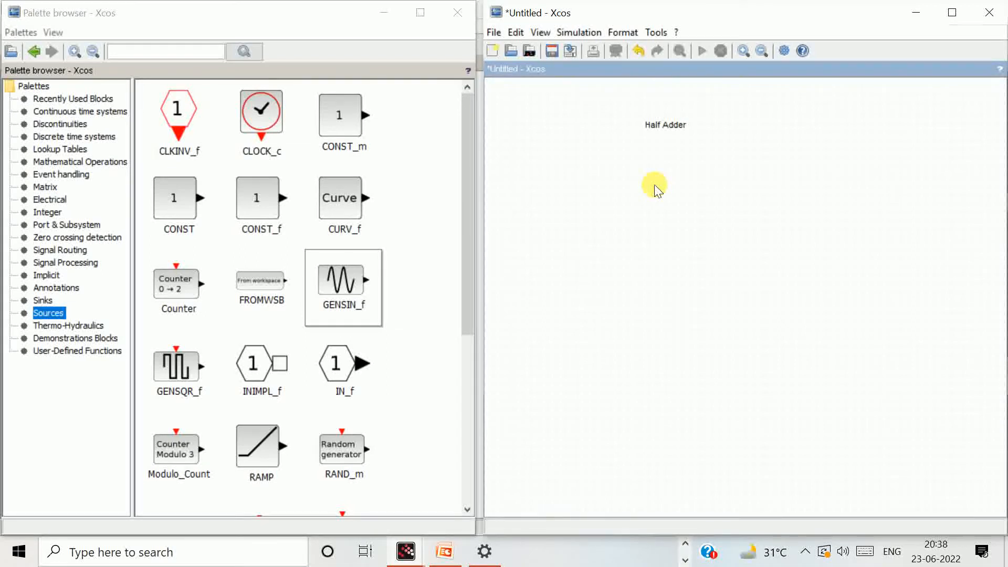
pyautogui.click(672, 124)
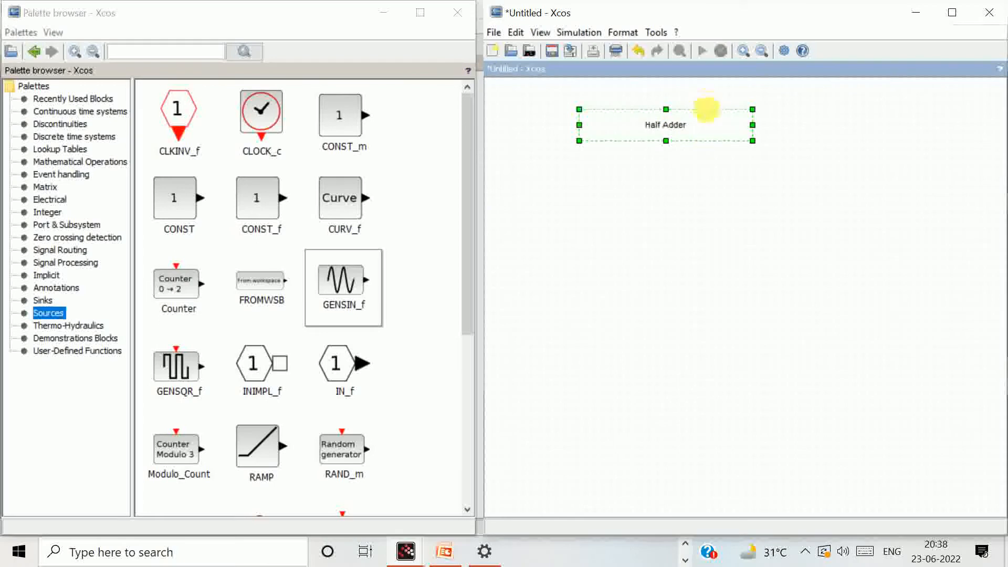
pyautogui.press('Delete')
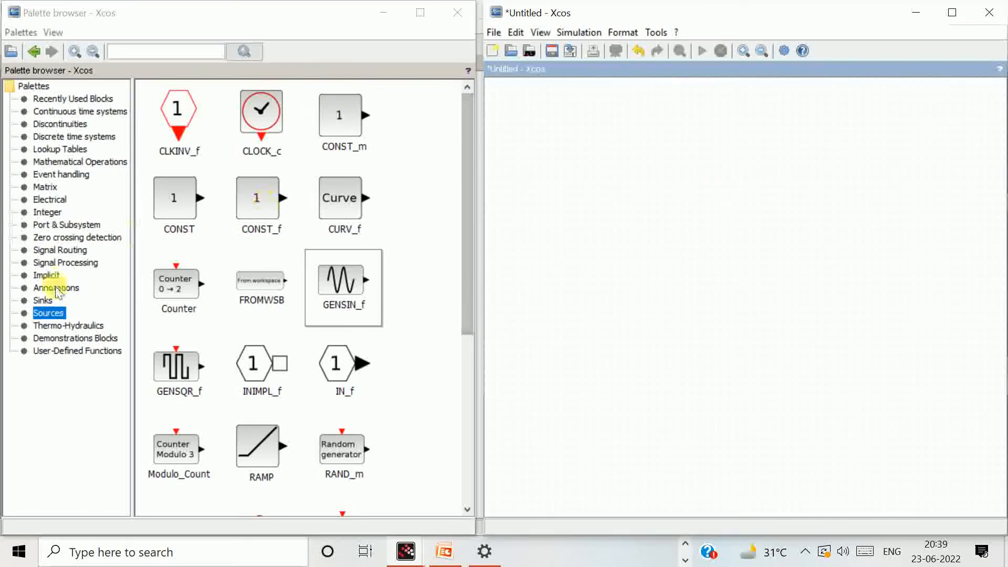
# - Place two CONST_m blocks from the Sources palette in the diagram, one vertically aligned below the other
pyautogui.moveTo(342, 137); pyautogui.dragTo(598, 155)
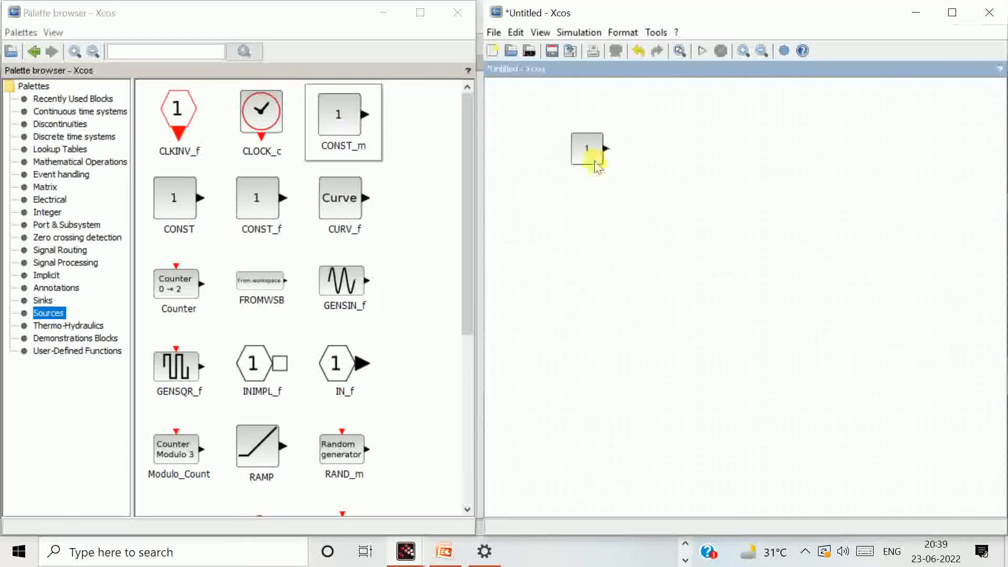
pyautogui.click(630, 234)
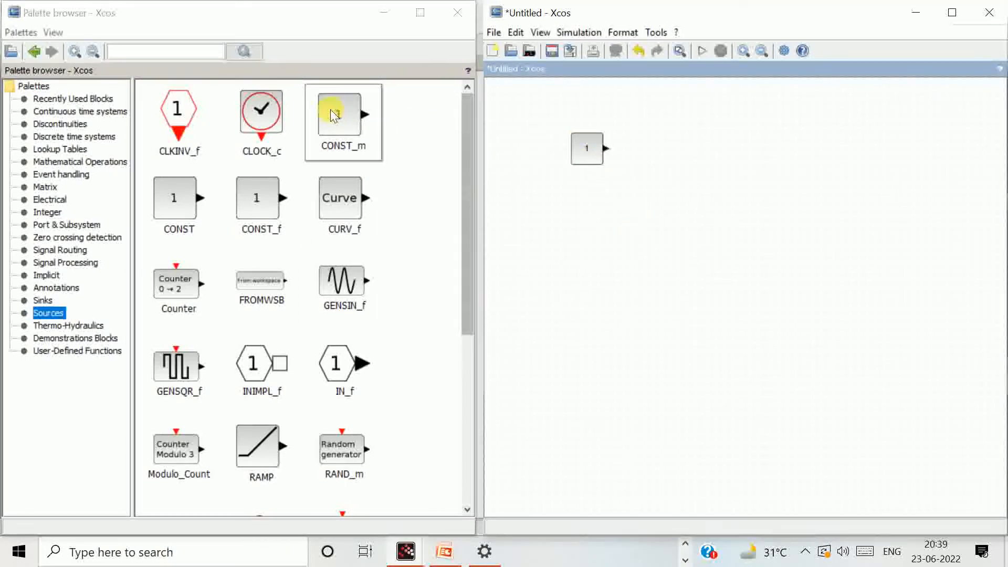
pyautogui.moveTo(333, 112); pyautogui.dragTo(596, 219)
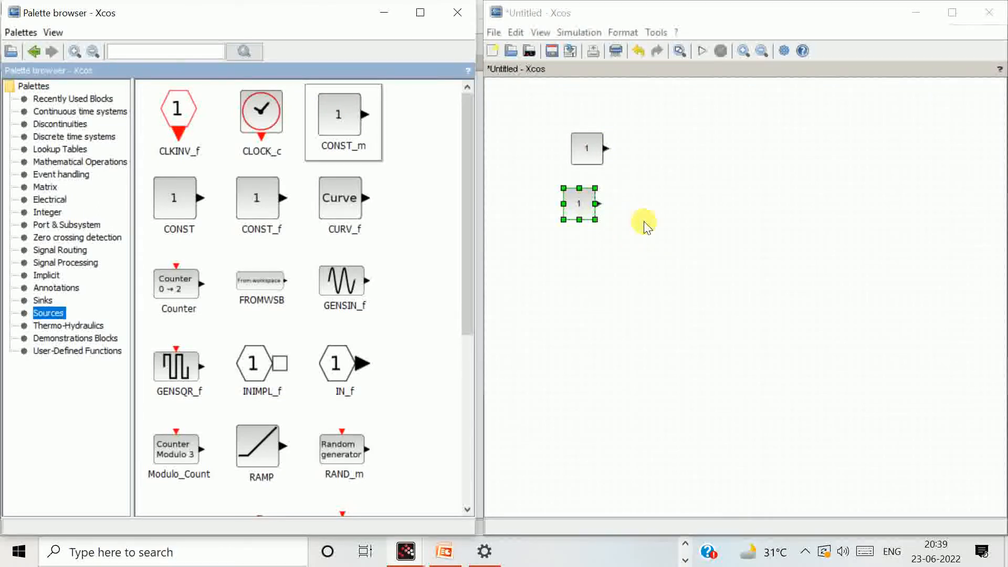
pyautogui.click(645, 239)
pyautogui.click(587, 213)
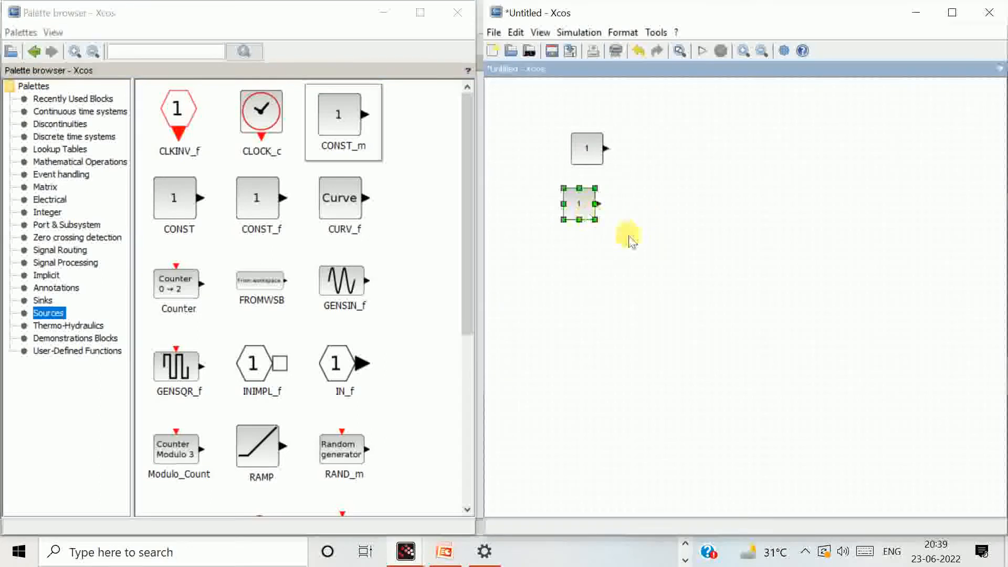
pyautogui.press('Right')
pyautogui.click(639, 252)
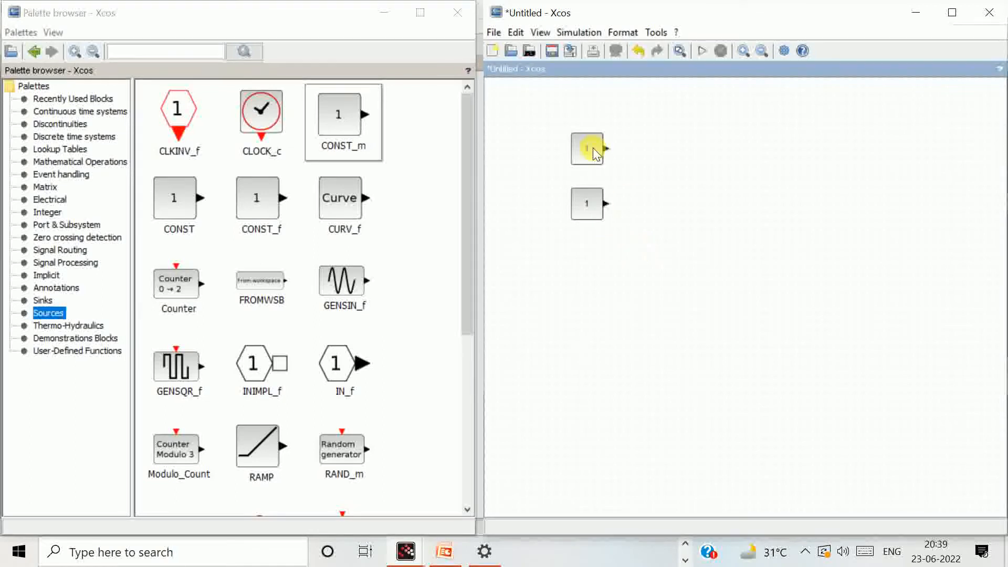
# - Place a LOGICAL_OP (AND) block from the Integer palette to the right of the two constant blocks
pyautogui.moveTo(595, 152)
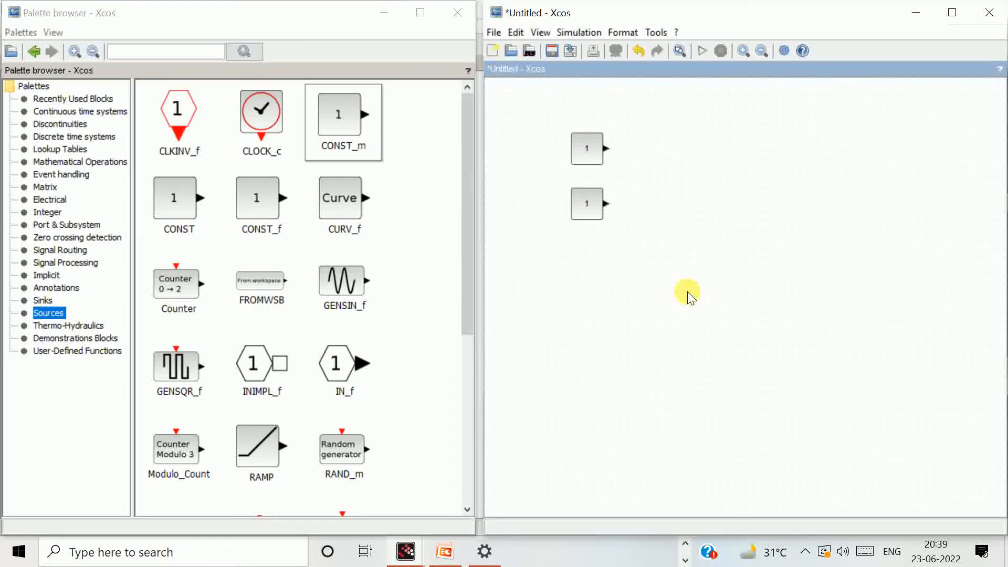
pyautogui.click(38, 210)
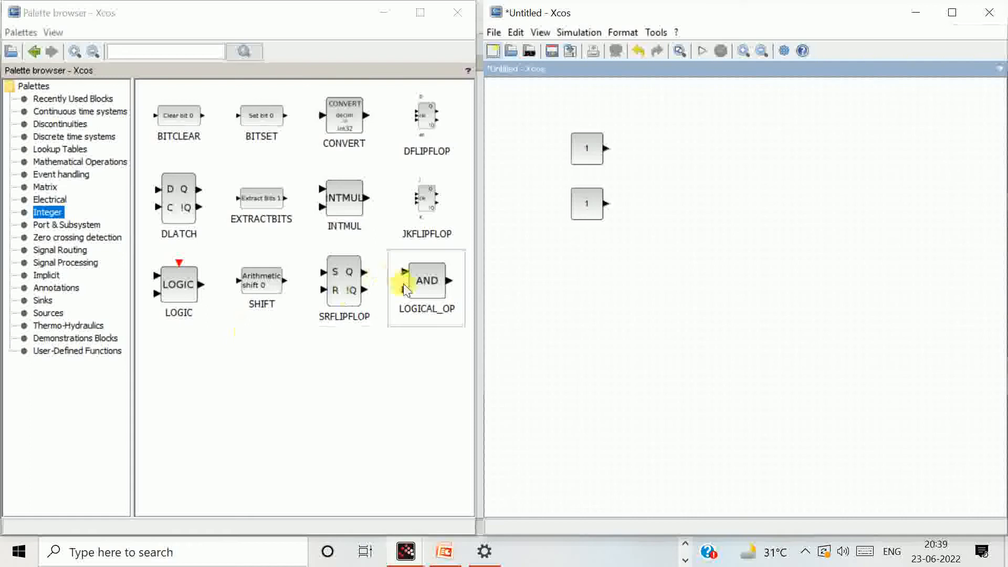
pyautogui.moveTo(429, 289); pyautogui.dragTo(715, 175)
pyautogui.click(720, 225)
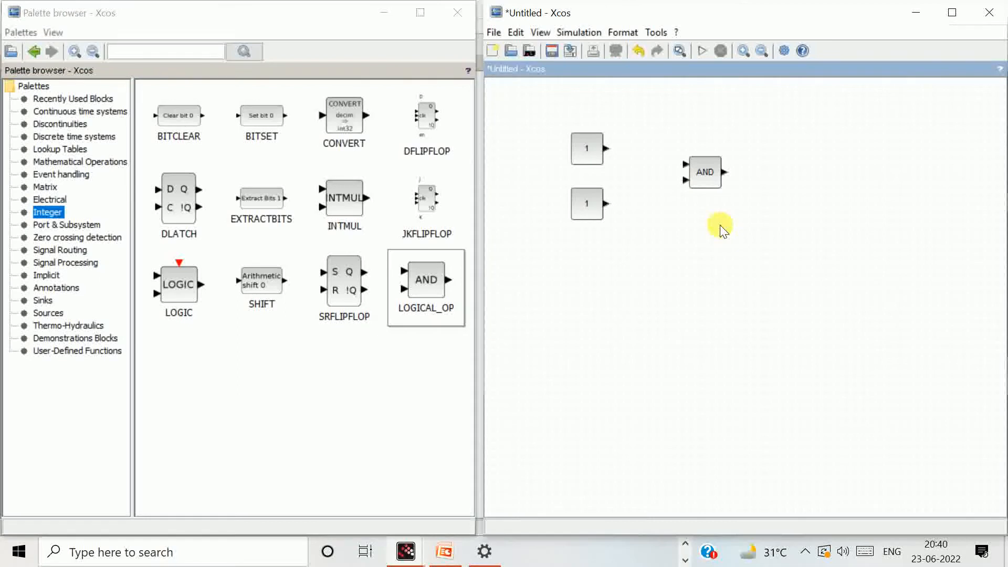
pyautogui.click(703, 172)
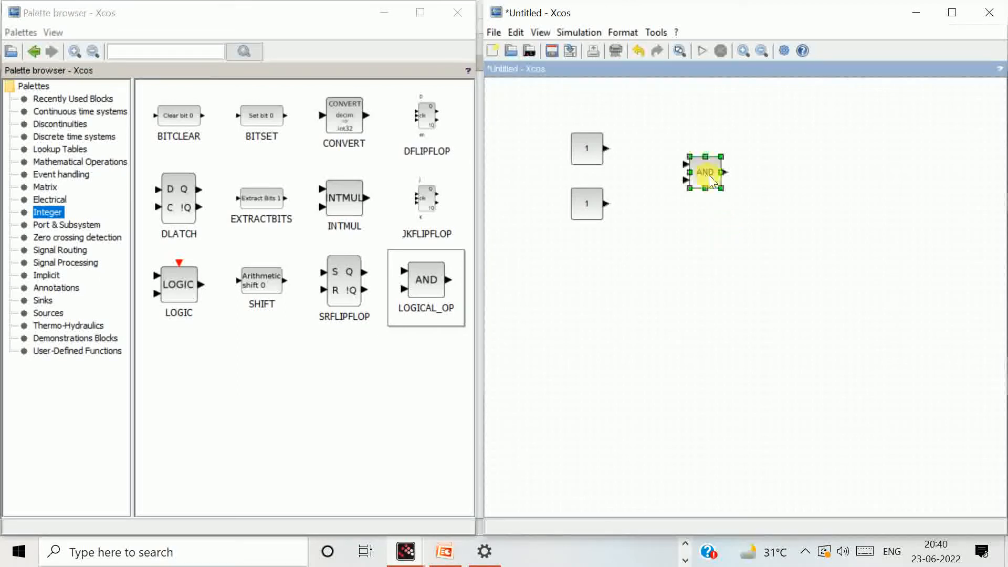
pyautogui.click(721, 227)
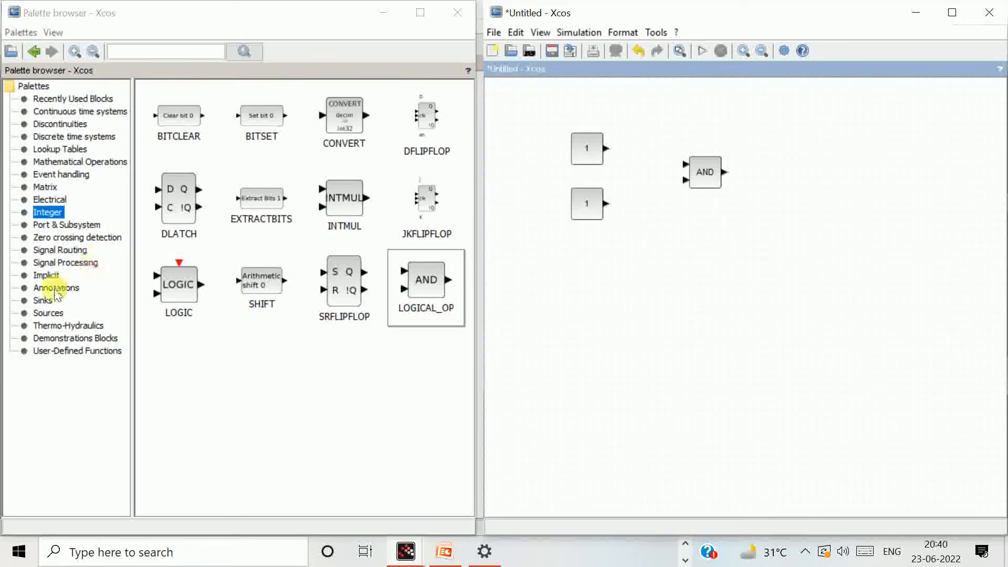
# - Look through the Sources palette, and place a CMSCOPE block from the Sinks palette to the right of the AND block
pyautogui.click(48, 313)
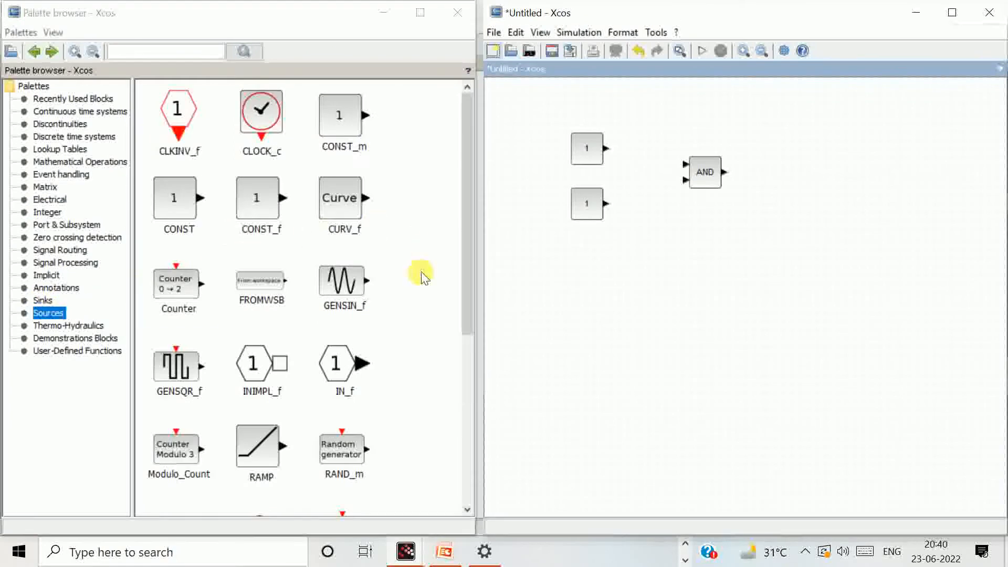
pyautogui.scroll(-5, 421, 276)
pyautogui.scroll(5, 425, 276)
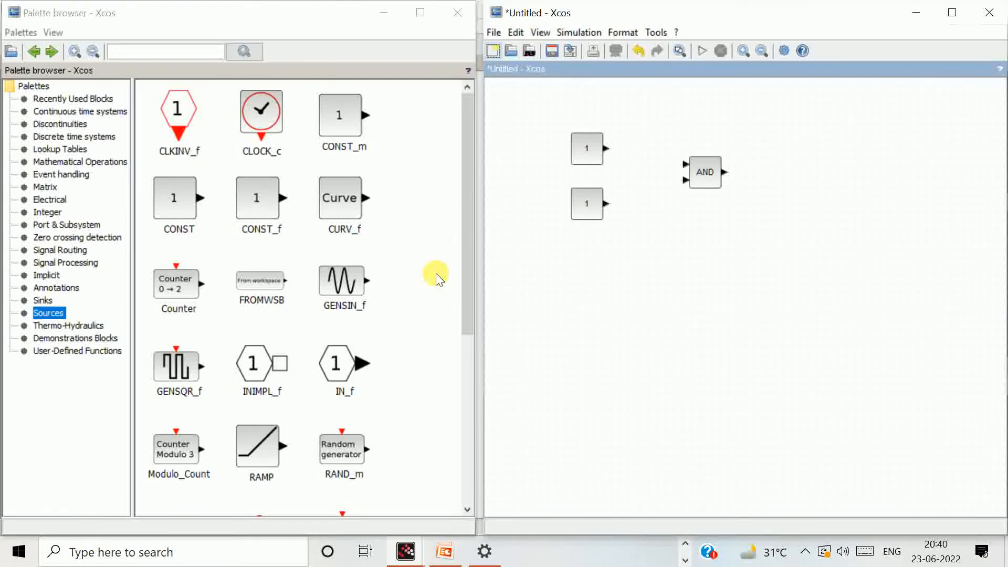
pyautogui.click(43, 300)
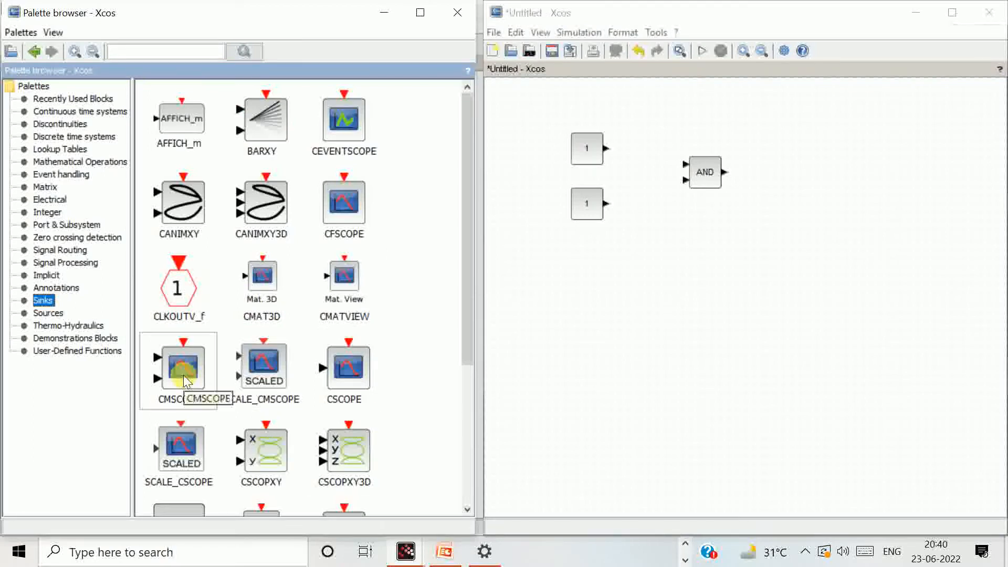
pyautogui.moveTo(185, 382); pyautogui.dragTo(831, 175)
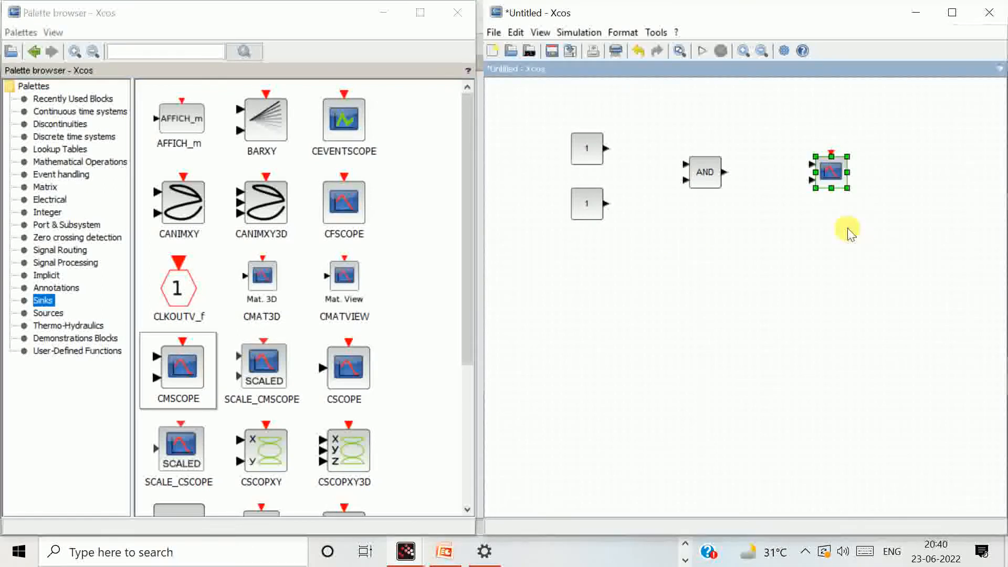
pyautogui.click(776, 329)
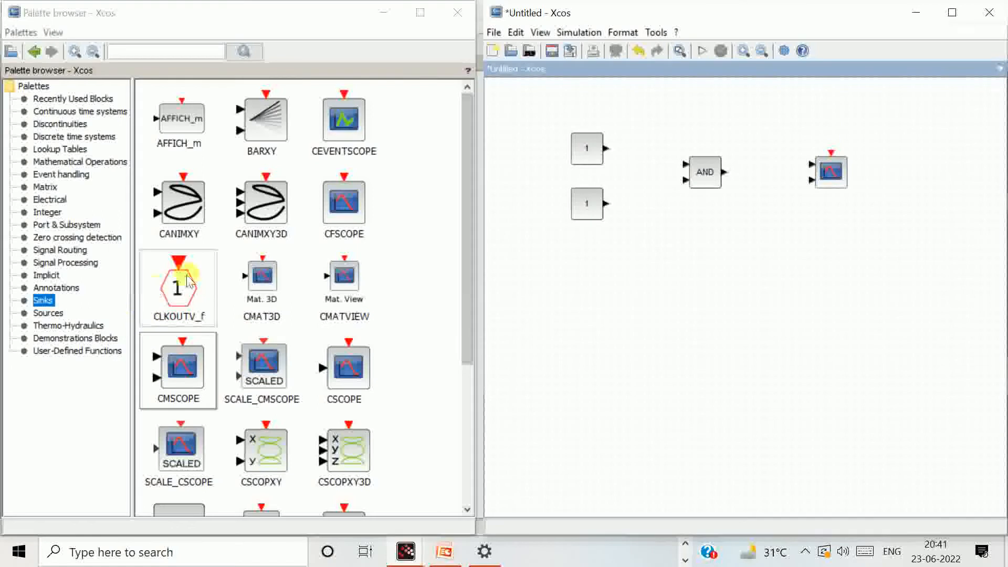
# - Place a CLOCK_c block from the Sources palette directly above the scope and align it with the scope's event input
pyautogui.click(48, 313)
pyautogui.moveTo(261, 111); pyautogui.dragTo(823, 110)
pyautogui.click(839, 278)
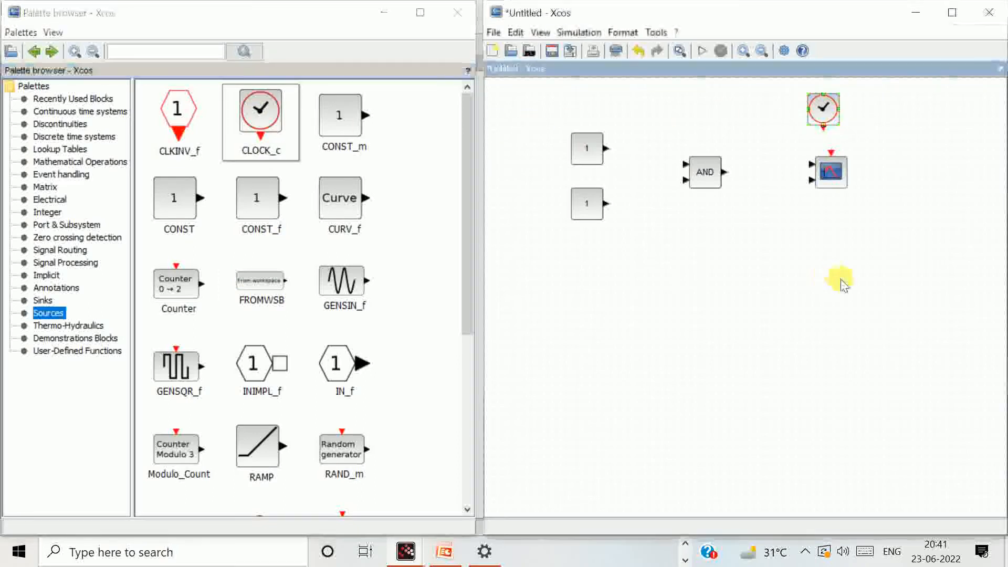
pyautogui.click(829, 114)
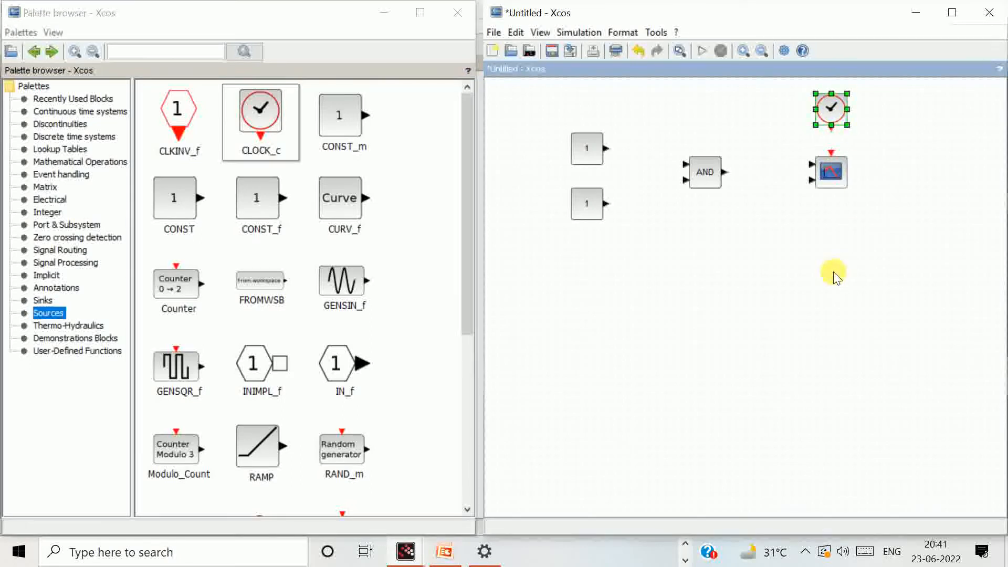
pyautogui.click(834, 271)
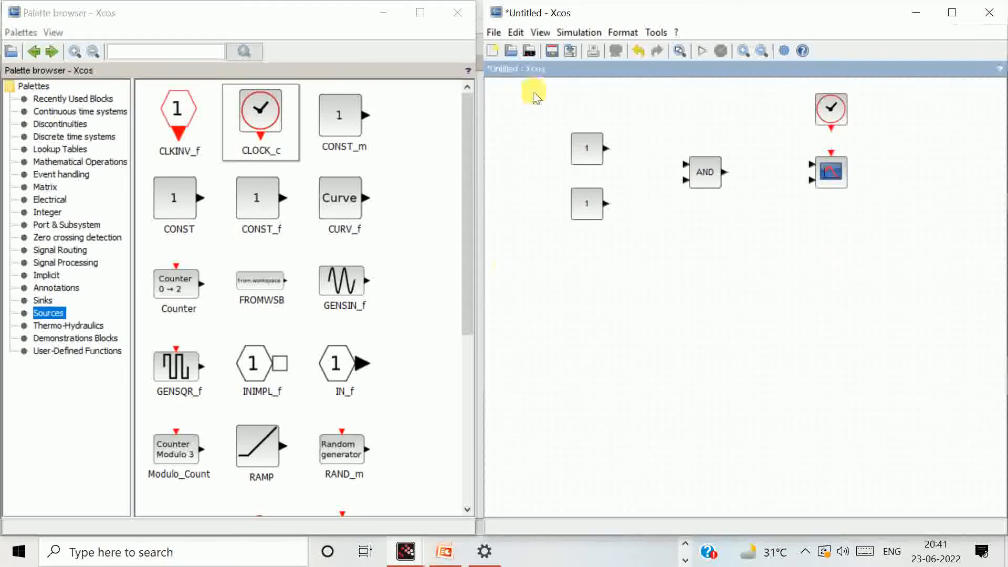
# - Select all five blocks in the diagram and shift them down together by six grid steps
pyautogui.moveTo(524, 91); pyautogui.dragTo(946, 269)
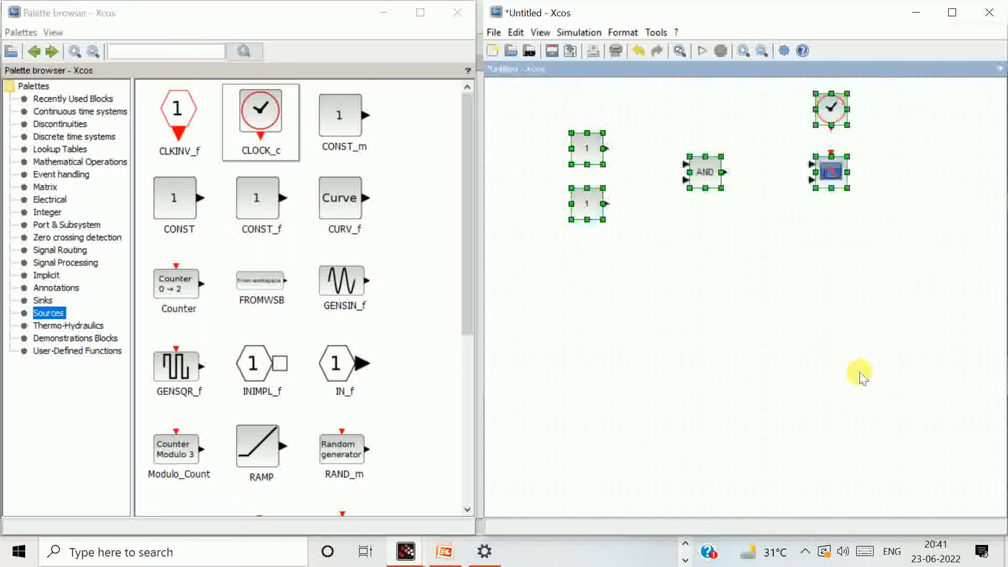
pyautogui.press('Down')
pyautogui.press('Down')
pyautogui.press('Down')
pyautogui.press('Down')
pyautogui.press('Down')
pyautogui.press('Down')
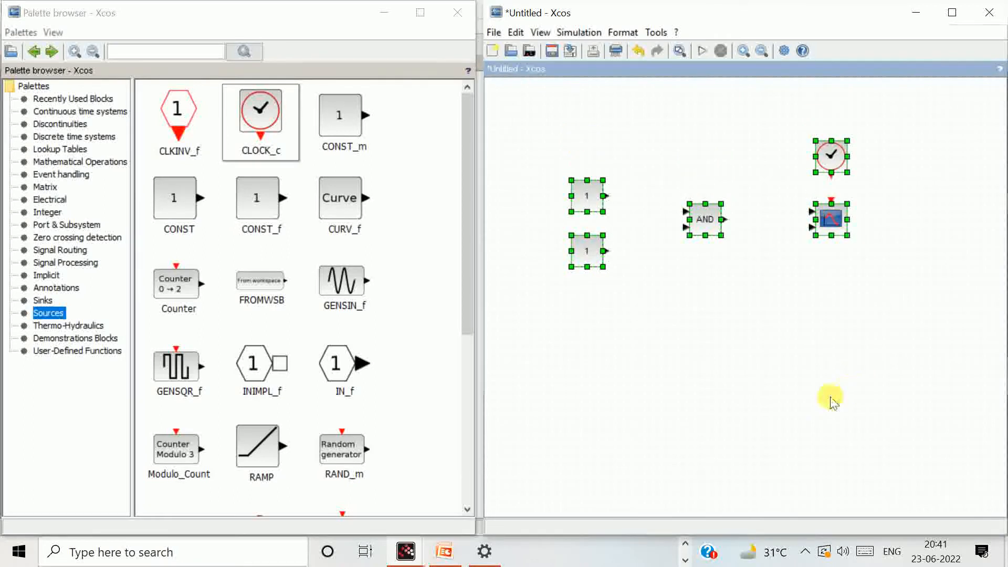
pyautogui.click(603, 465)
# - Set the value of the upper CONST_m block to 0
pyautogui.click(587, 202)
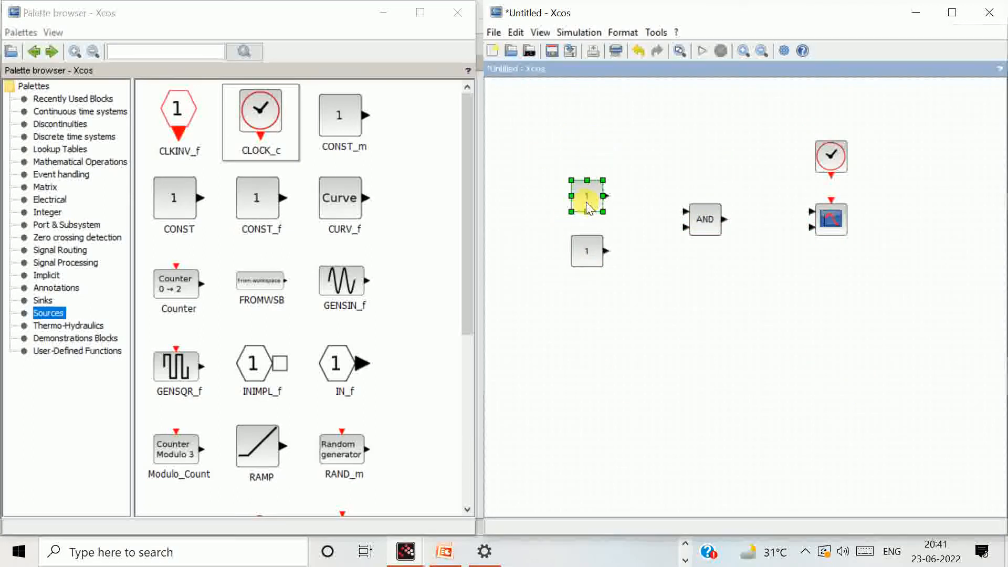
pyautogui.click(602, 304)
pyautogui.doubleClick(586, 199)
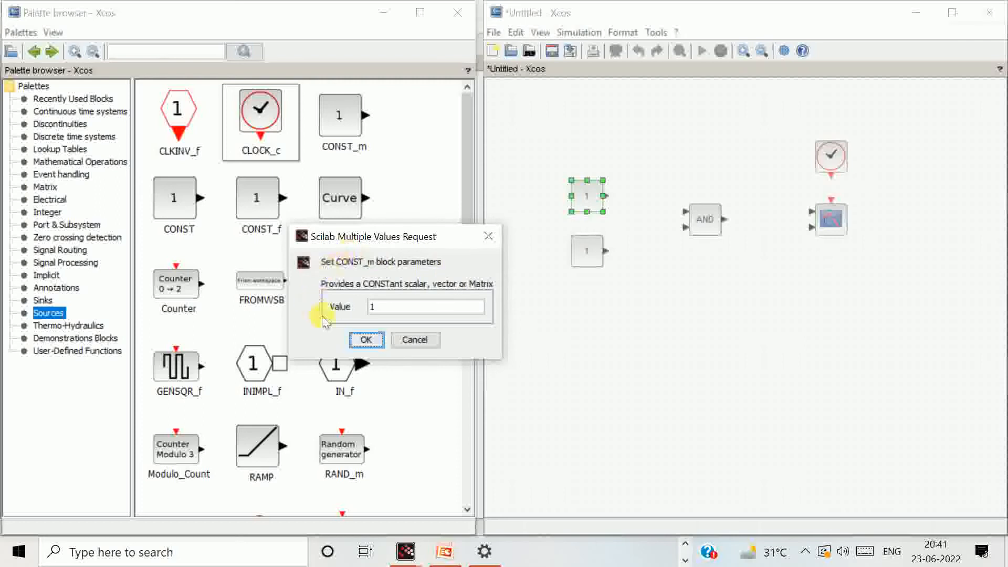
pyautogui.click(380, 312)
pyautogui.doubleClick(366, 309)
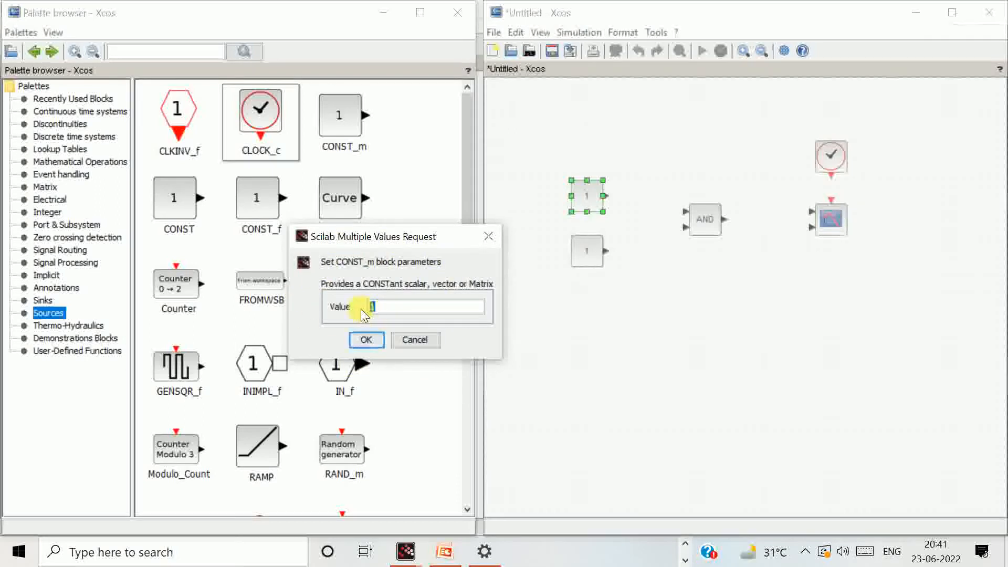
pyautogui.write('0')
pyautogui.click(374, 340)
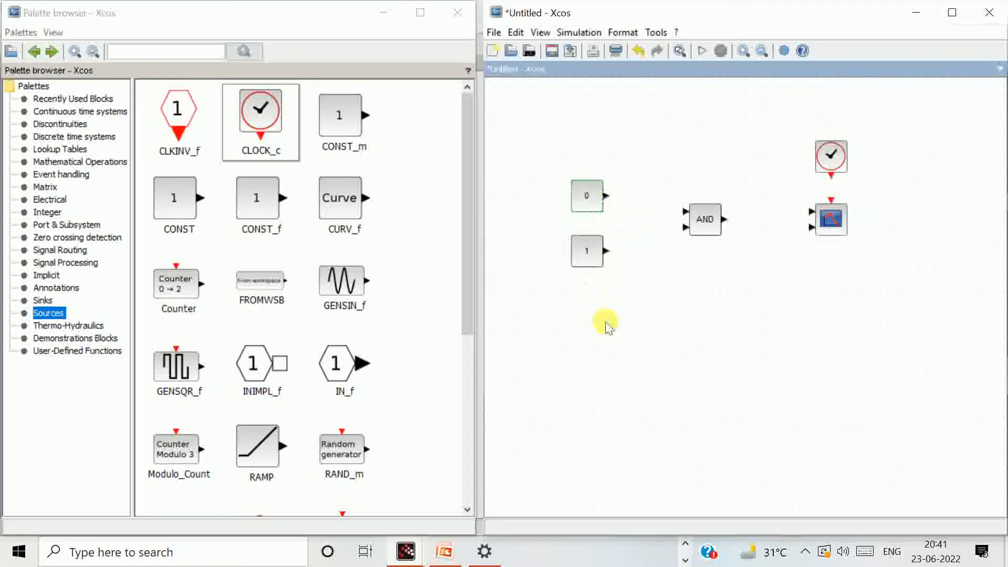
# - Change the AND block to an OR gate by setting its operator code to 1
pyautogui.click(631, 345)
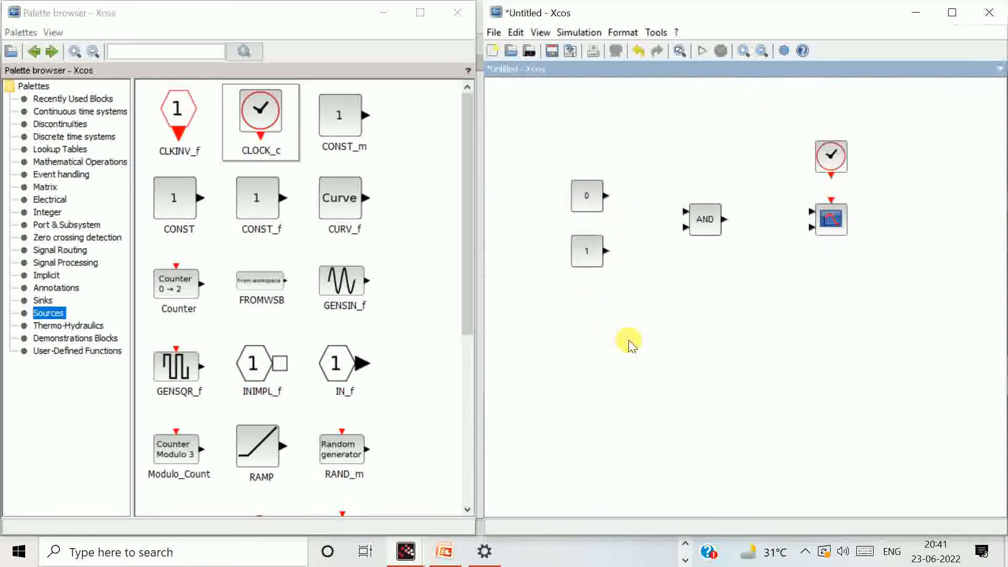
pyautogui.doubleClick(706, 220)
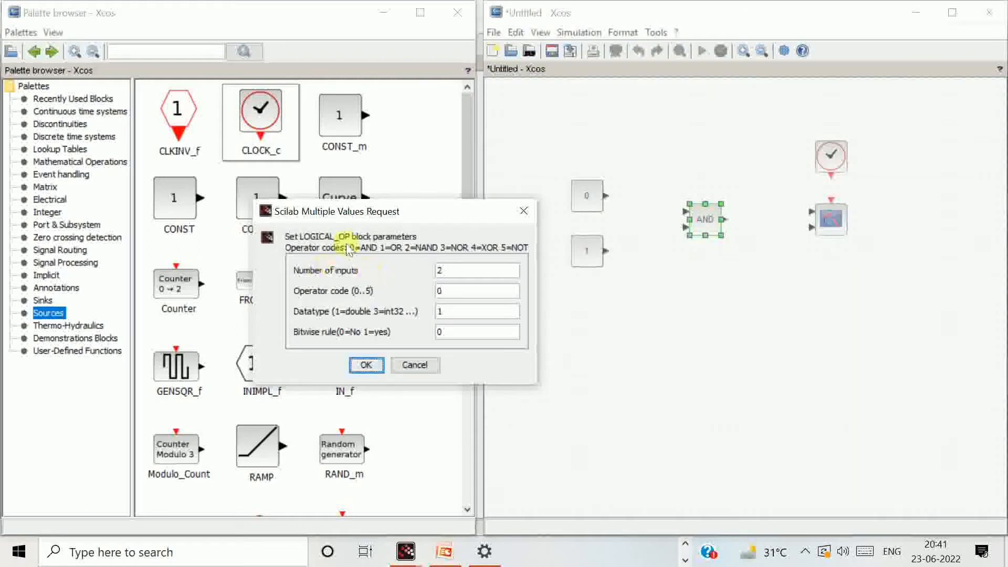
pyautogui.moveTo(414, 217); pyautogui.dragTo(690, 303)
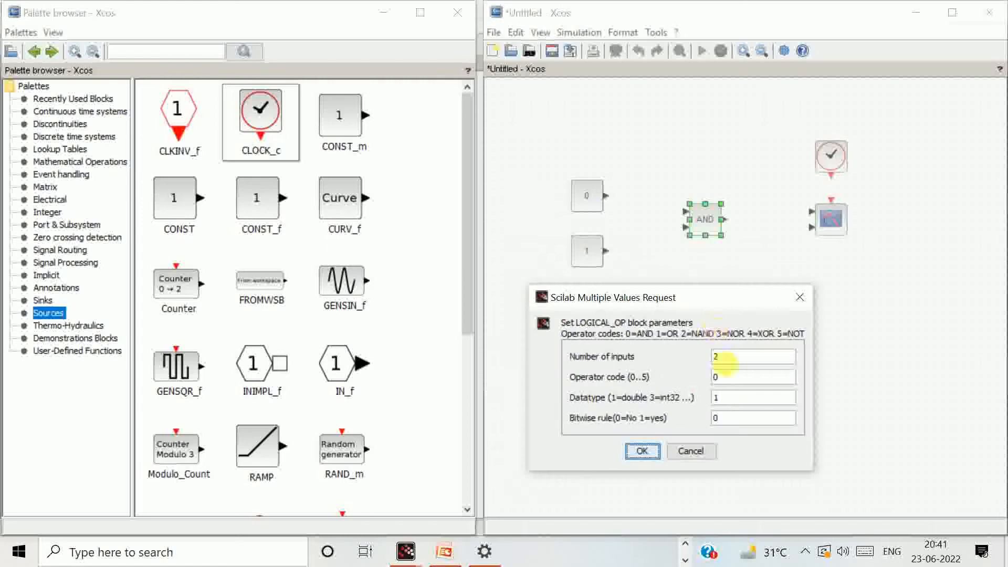
pyautogui.click(872, 382)
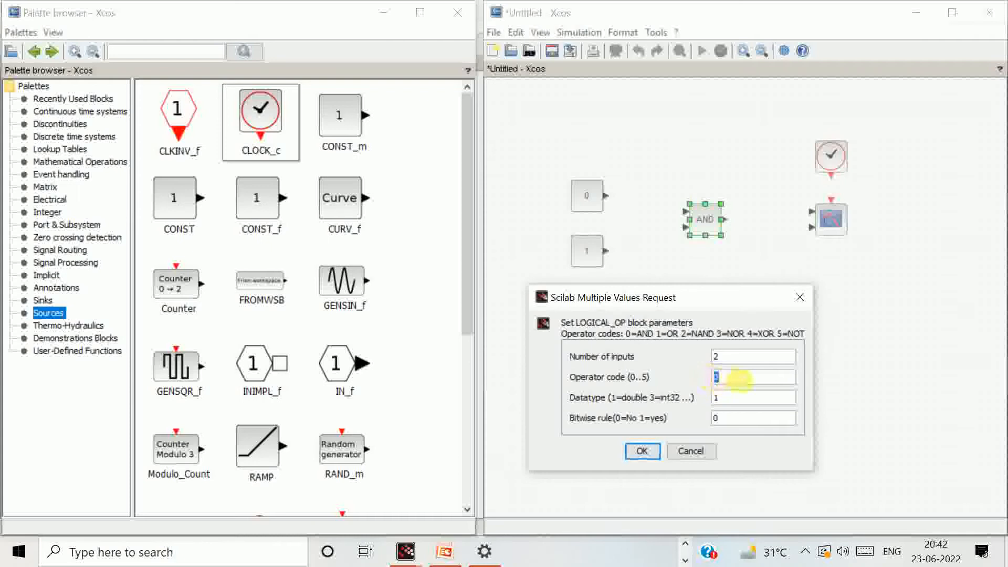
pyautogui.write('1')
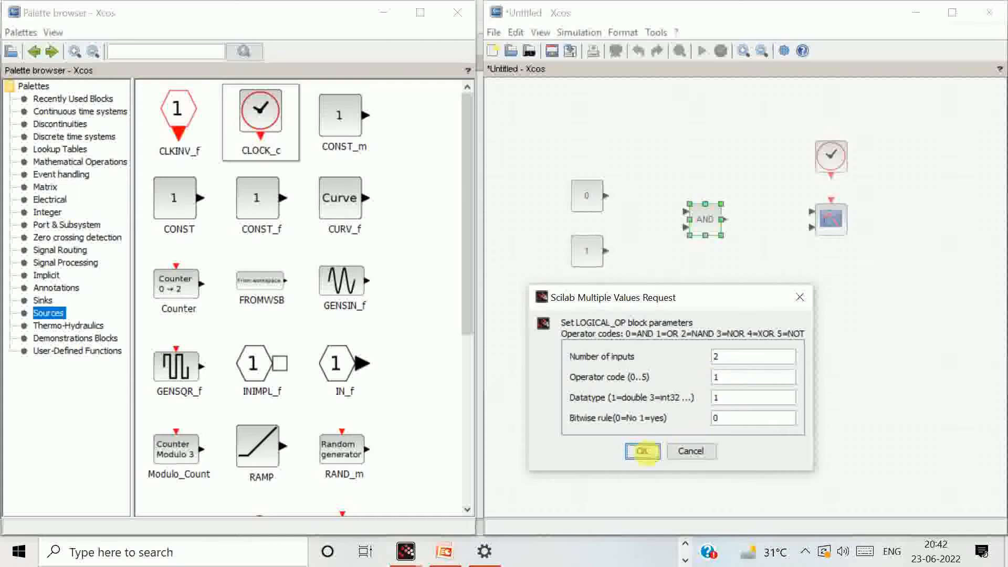
pyautogui.click(643, 451)
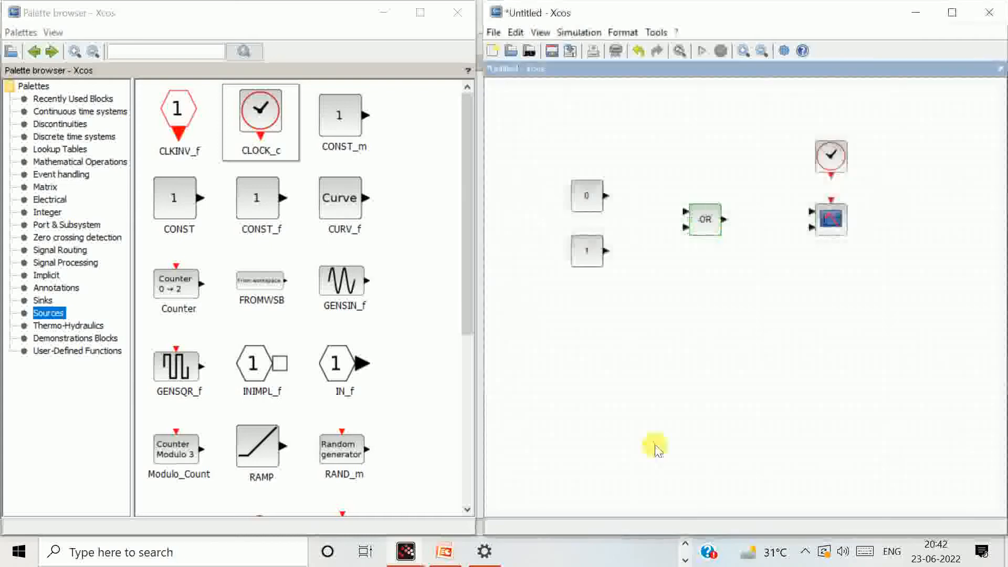
# - Enlarge the OR block to about twice its size, and enlarge the constant block with value 0
pyautogui.click(718, 221)
pyautogui.moveTo(722, 237); pyautogui.dragTo(754, 261)
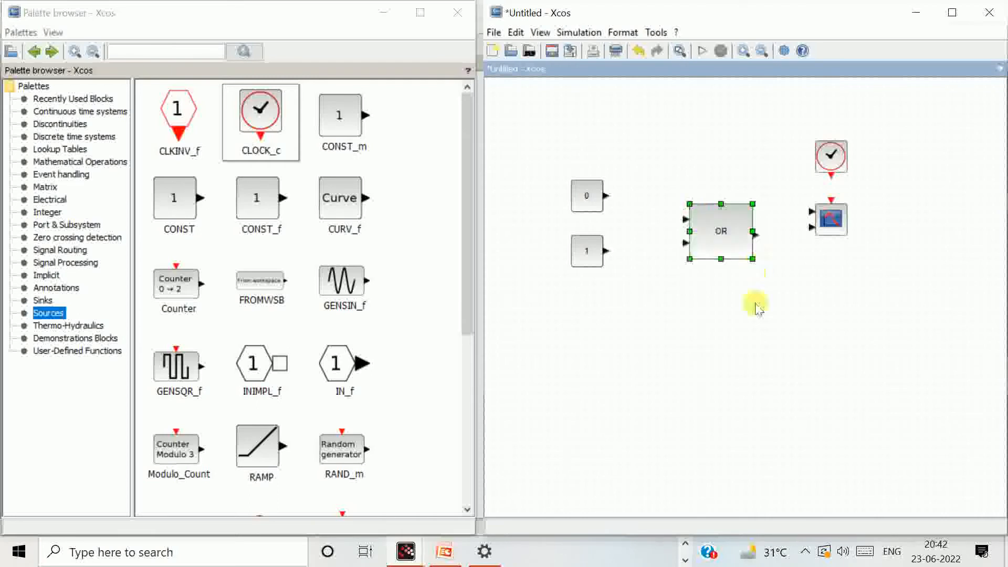
pyautogui.click(591, 199)
pyautogui.moveTo(603, 211); pyautogui.dragTo(628, 231)
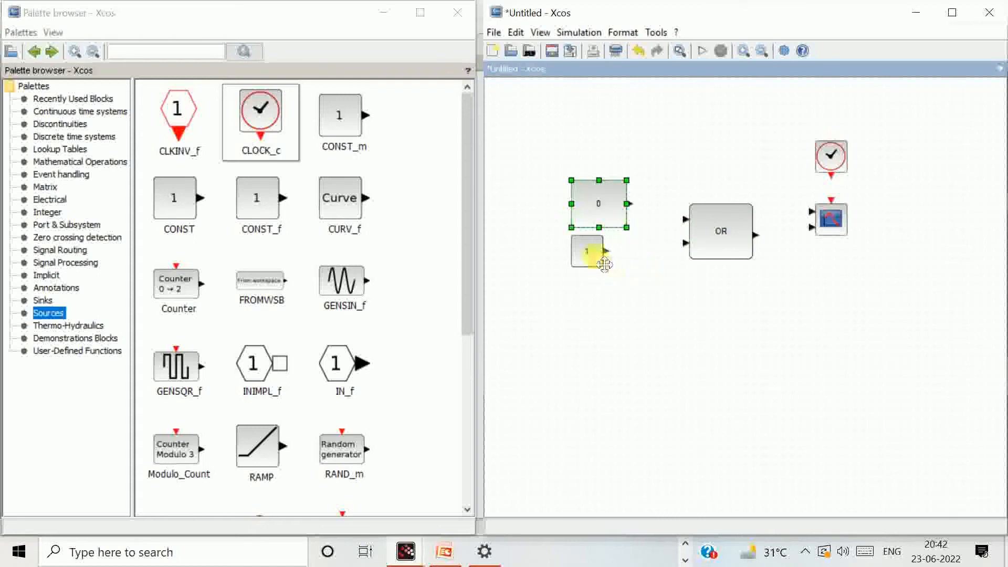
# - Enlarge the constant block with value 1 to match the upper constant and shift it down by three grid steps
pyautogui.click(593, 254)
pyautogui.moveTo(603, 267); pyautogui.dragTo(631, 288)
pyautogui.press('Down')
pyautogui.press('Down')
pyautogui.press('Down')
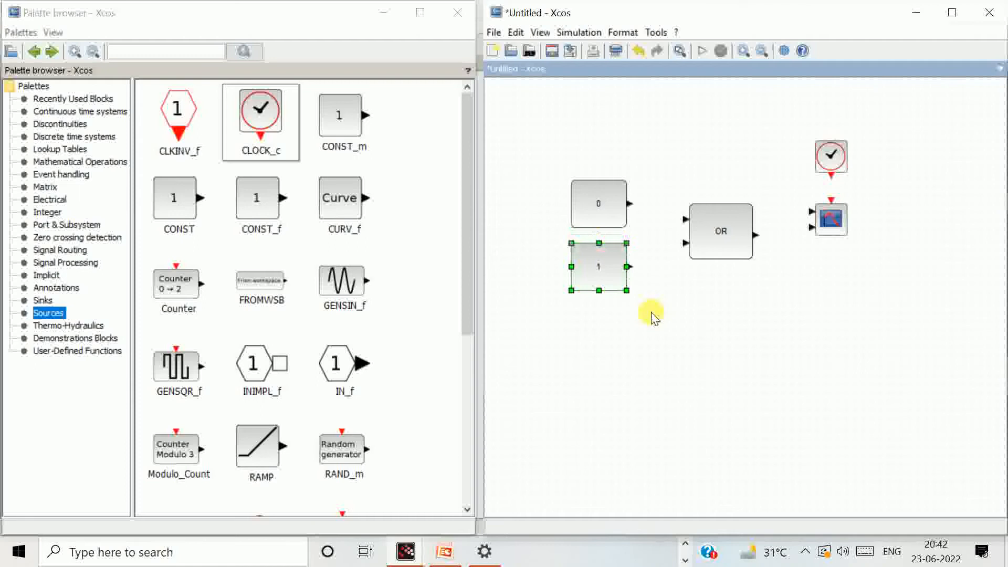
pyautogui.click(698, 343)
# - Enlarge the scope block to about twice its size and enlarge the clock above it to the same width
pyautogui.click(831, 223)
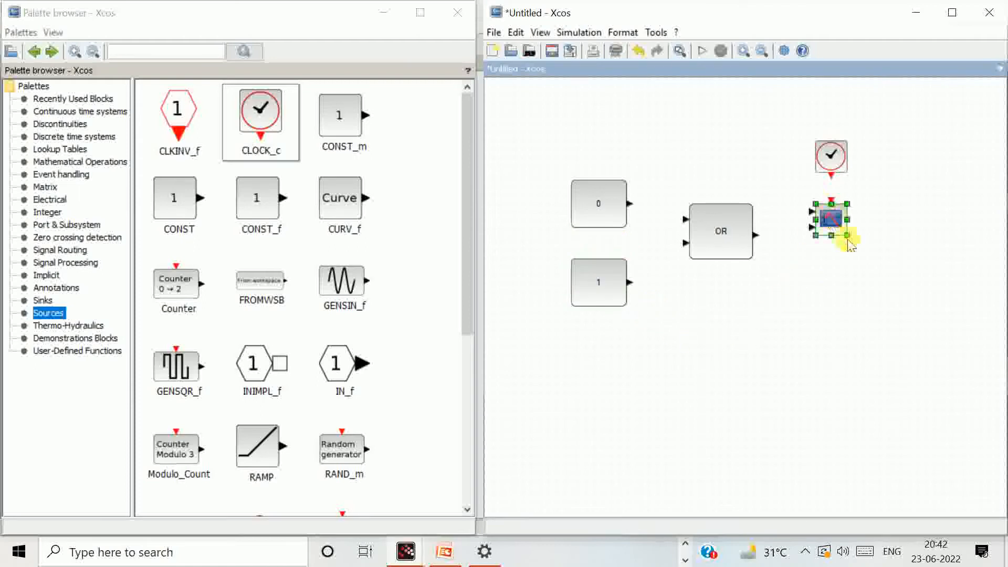
pyautogui.moveTo(849, 241); pyautogui.dragTo(877, 277)
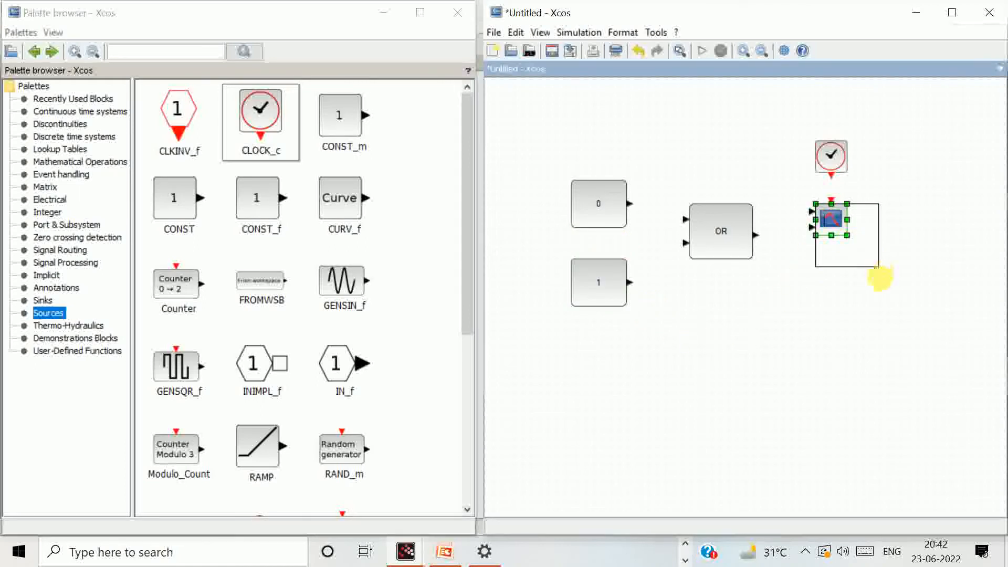
pyautogui.click(831, 160)
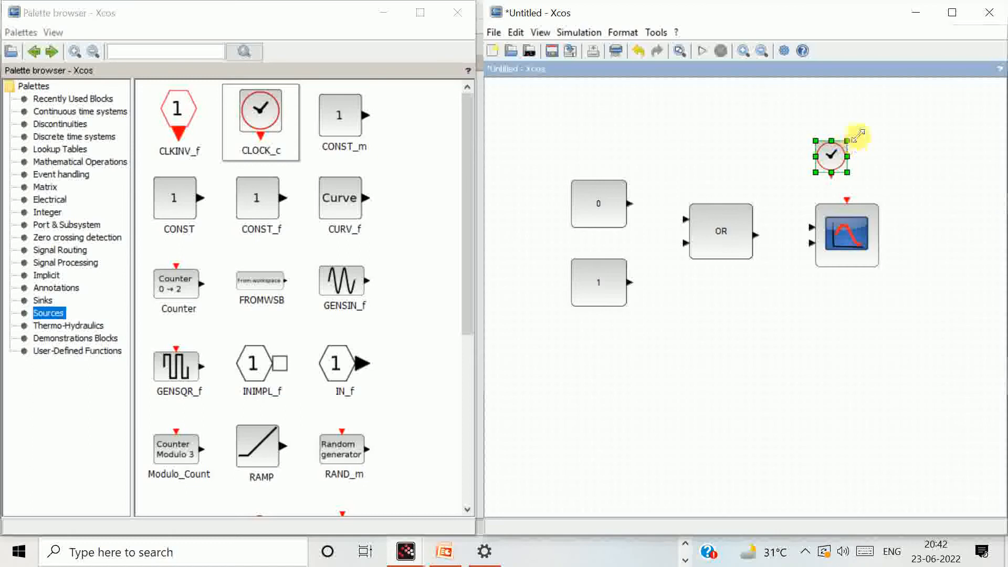
pyautogui.moveTo(853, 137); pyautogui.dragTo(878, 117)
pyautogui.click(898, 357)
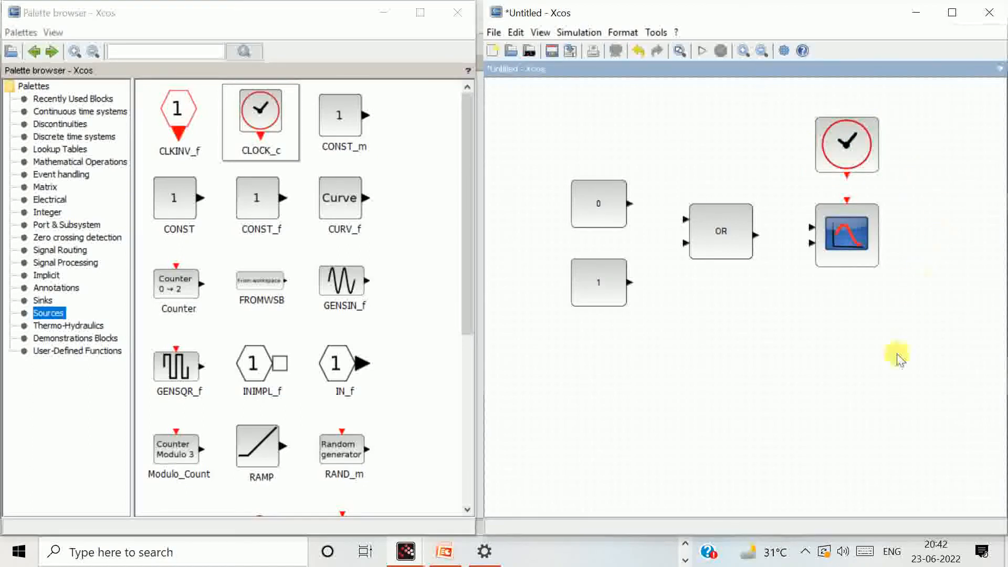
# - Turn the OR block back into an AND gate by setting its operator code to 0
pyautogui.click(738, 239)
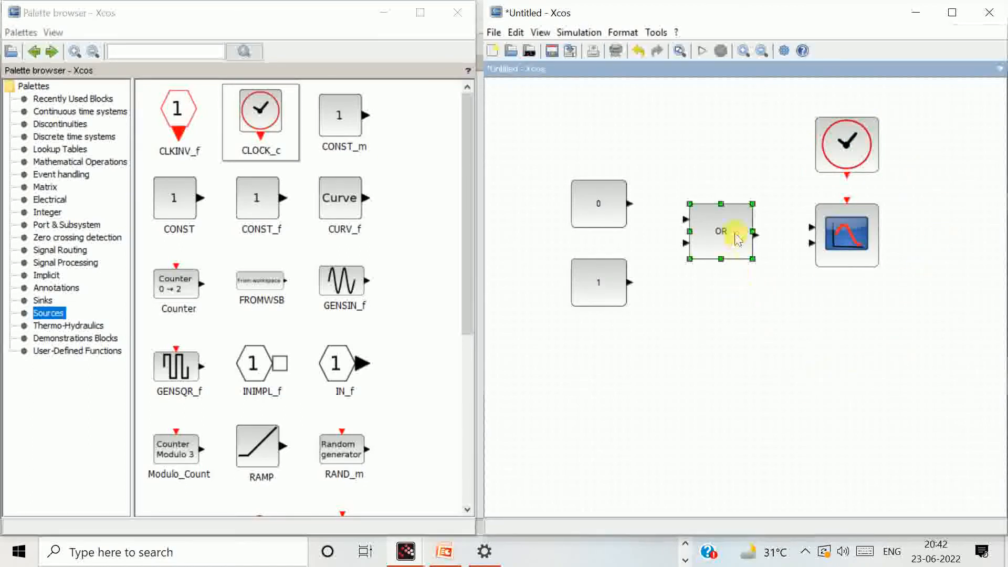
pyautogui.doubleClick(738, 239)
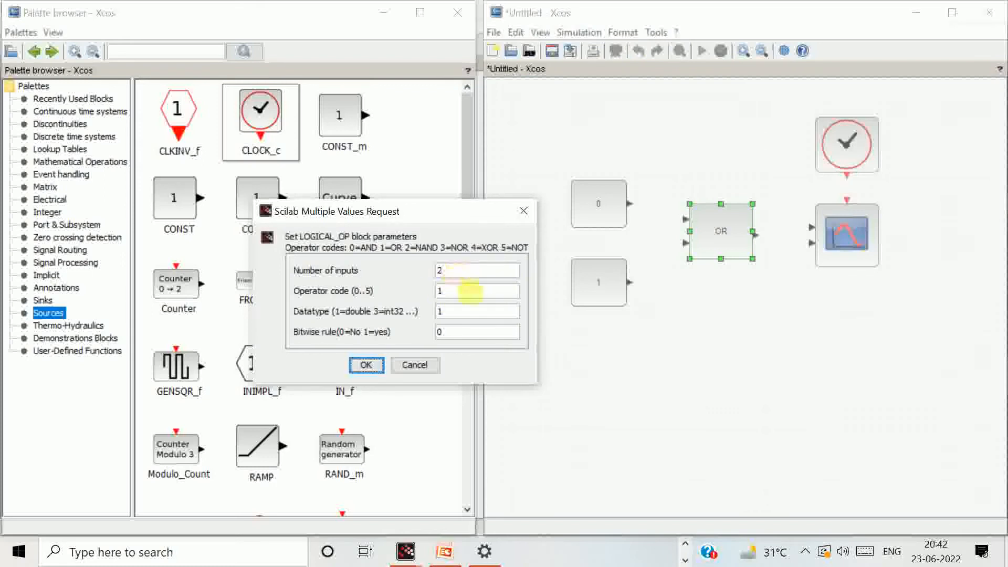
pyautogui.doubleClick(438, 292)
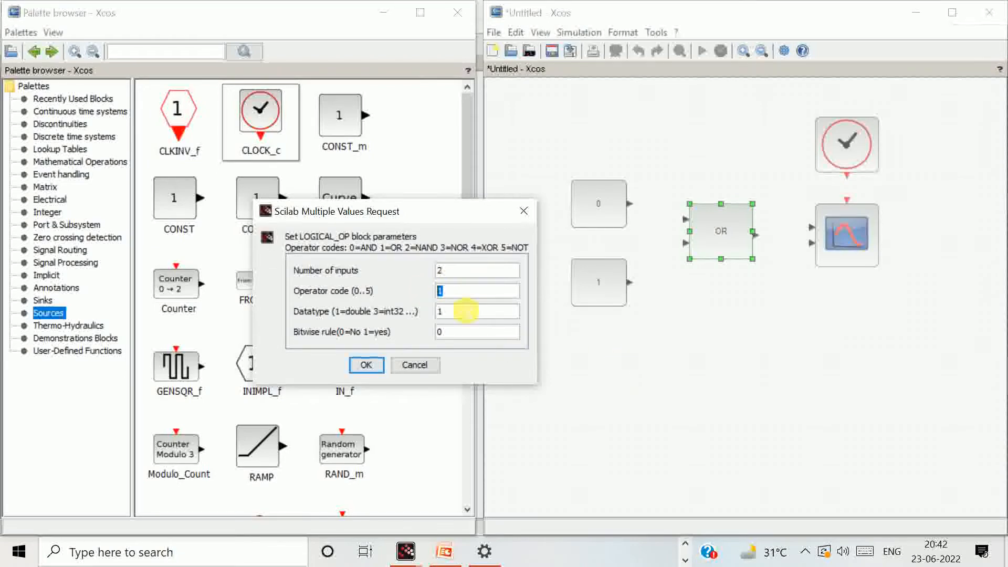
pyautogui.write('0')
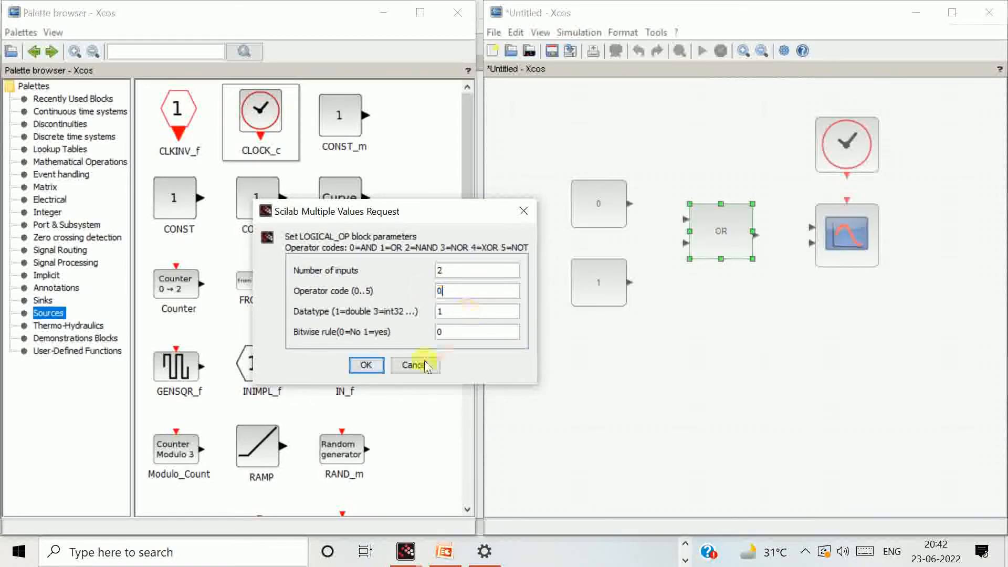
pyautogui.click(376, 373)
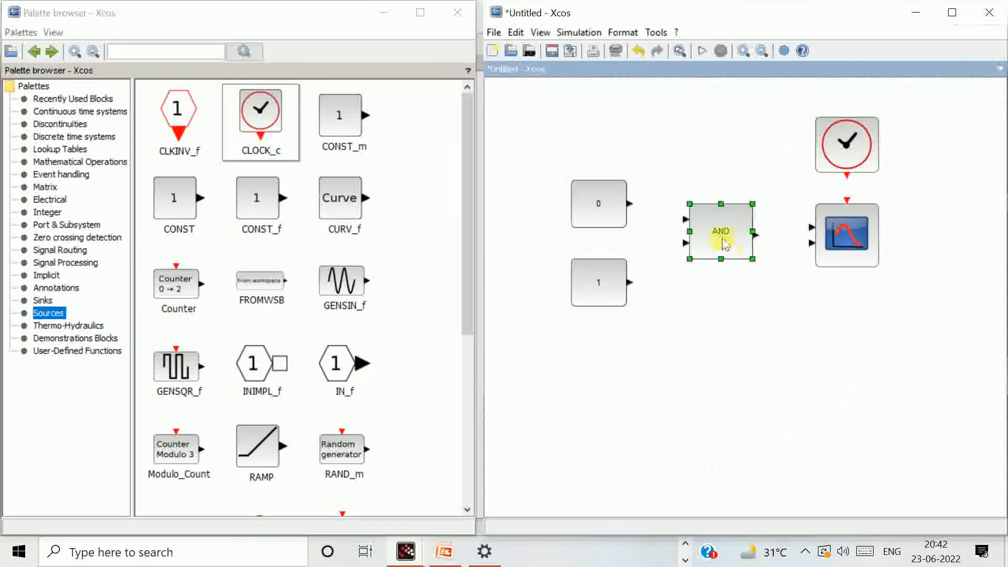
pyautogui.click(755, 340)
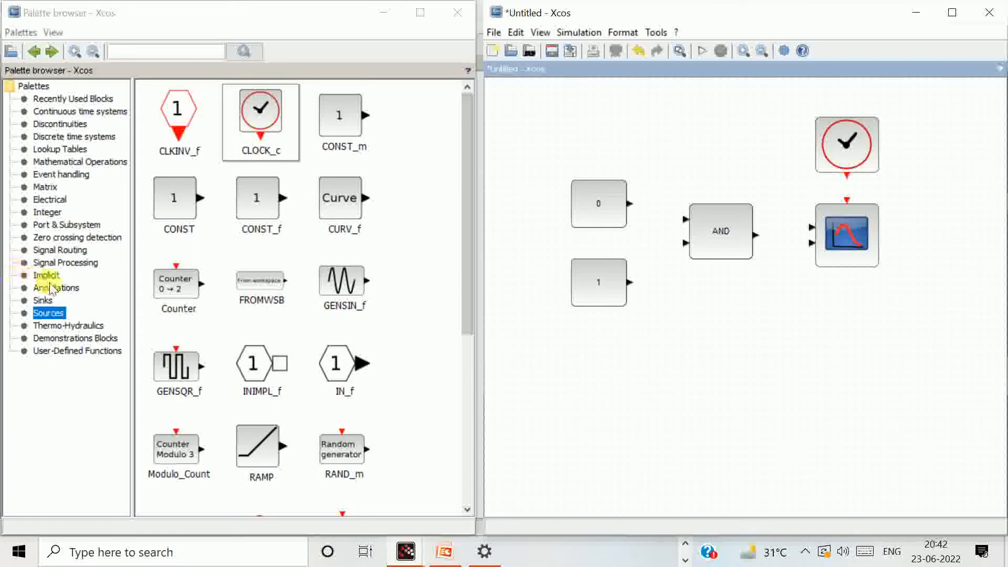
# - Place a second, enlarged LOGICAL_OP block from the Integer palette below the existing AND block, aligned with its left edge
pyautogui.click(46, 212)
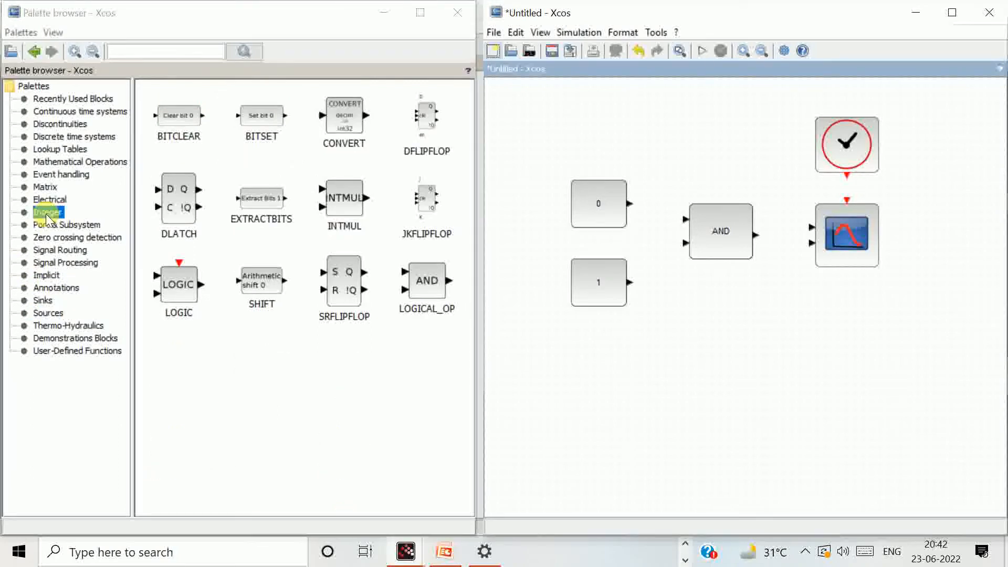
pyautogui.moveTo(426, 286); pyautogui.dragTo(761, 369)
pyautogui.click(722, 333)
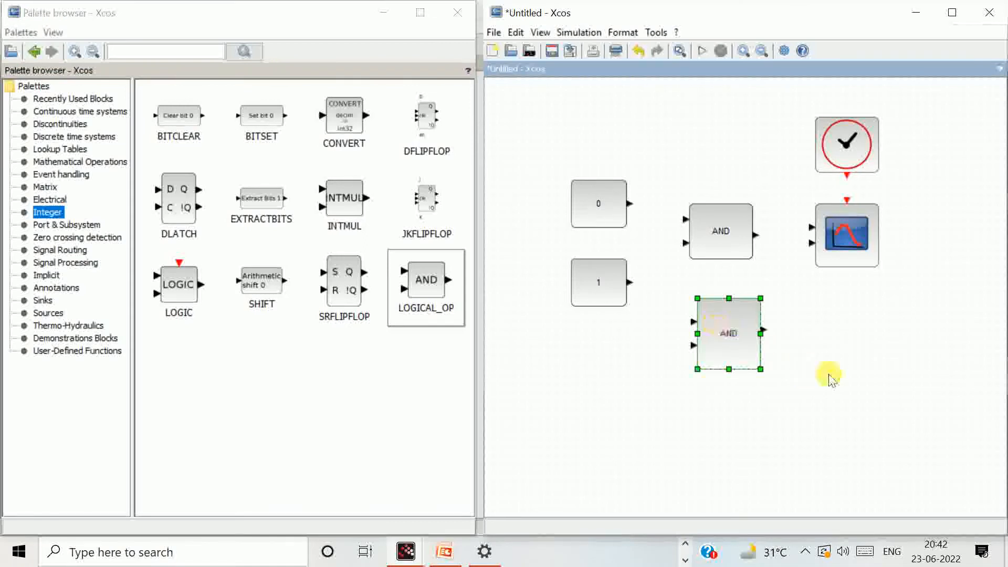
pyautogui.press('Left')
pyautogui.click(753, 460)
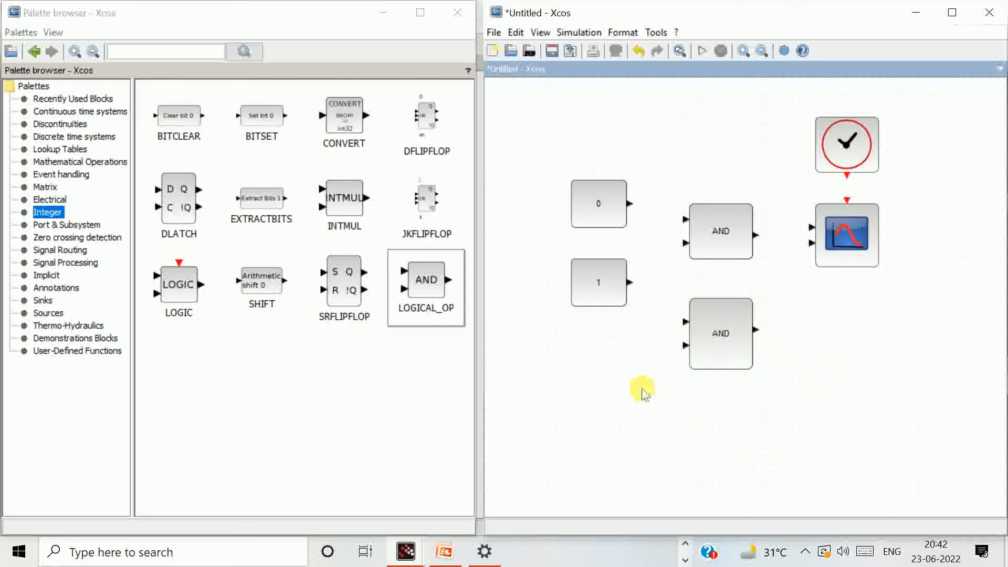
# - Change the upper AND block to an XOR gate by setting its operator code to 4
pyautogui.doubleClick(728, 347)
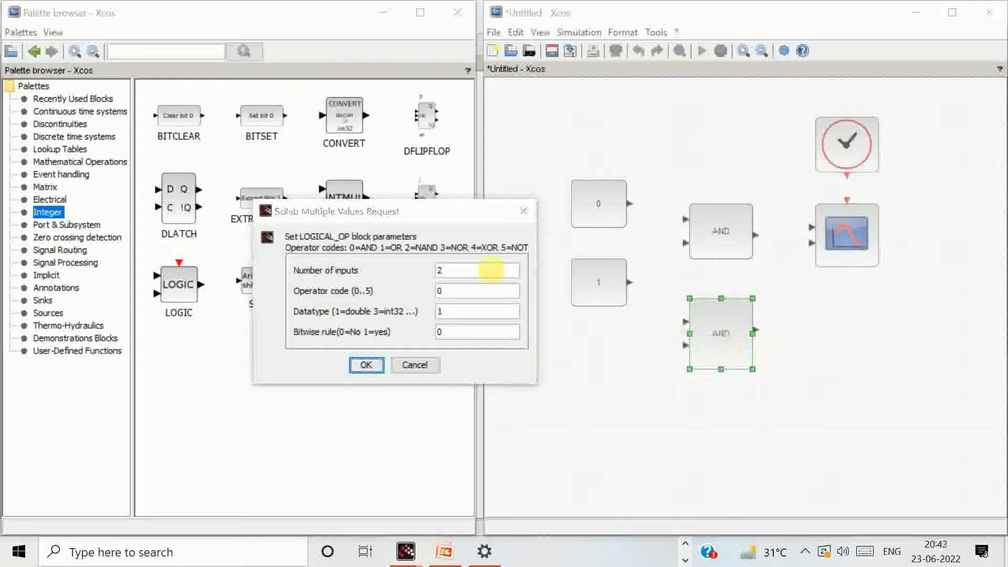
pyautogui.click(524, 210)
pyautogui.click(726, 248)
pyautogui.doubleClick(726, 247)
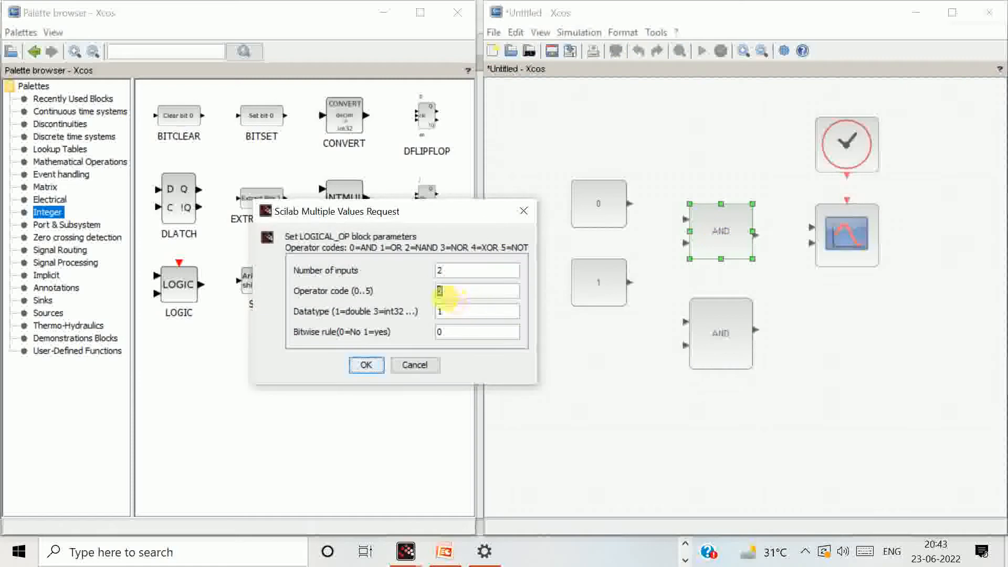
pyautogui.doubleClick(445, 295)
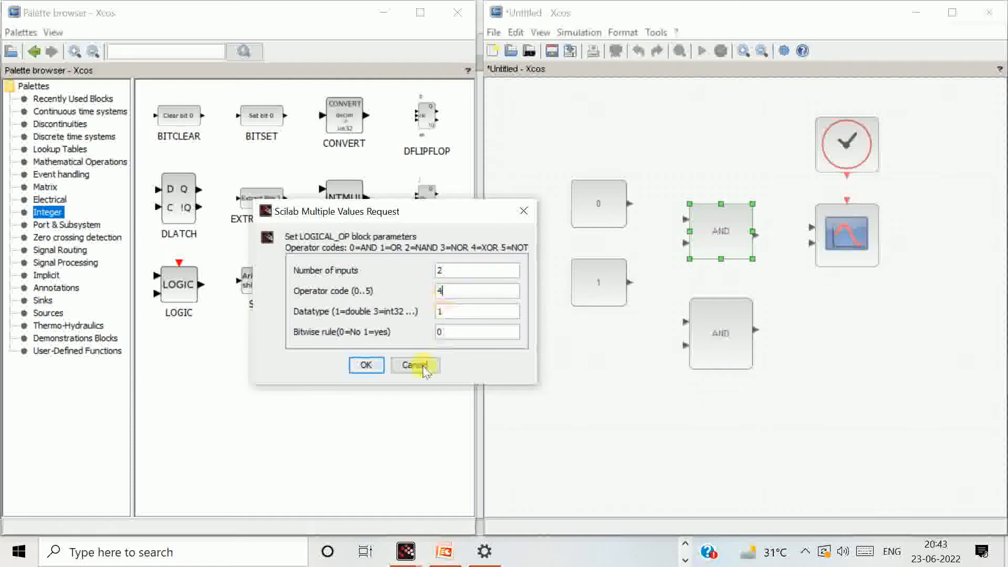
pyautogui.click(367, 366)
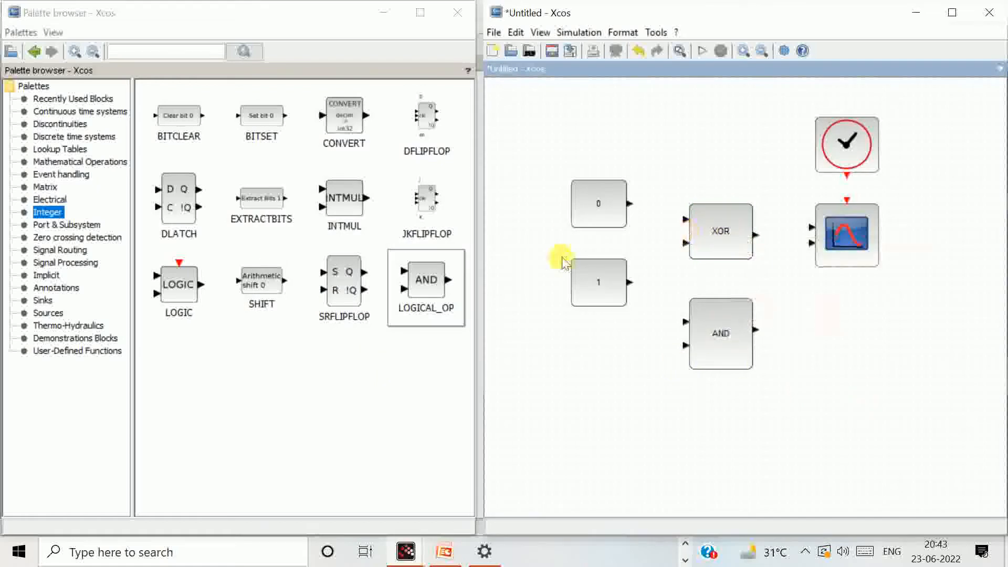
# - Select both constant blocks and shift them together down by five grid steps and left by four
pyautogui.moveTo(555, 151); pyautogui.dragTo(642, 333)
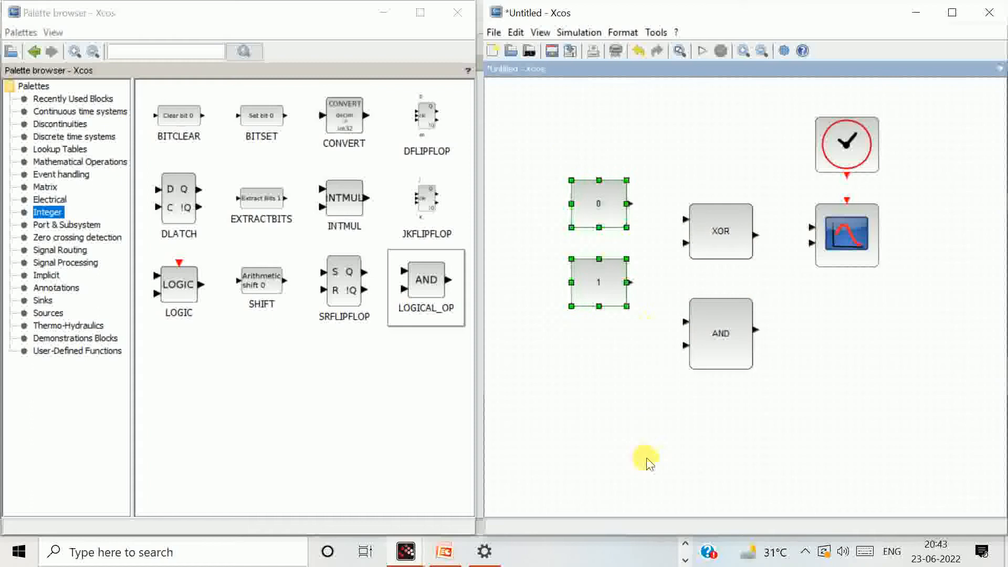
pyautogui.press('Down')
pyautogui.press('Down')
pyautogui.press('Down')
pyautogui.press('Down')
pyautogui.press('Down')
pyautogui.press('Down')
pyautogui.press('Down')
pyautogui.press('Down')
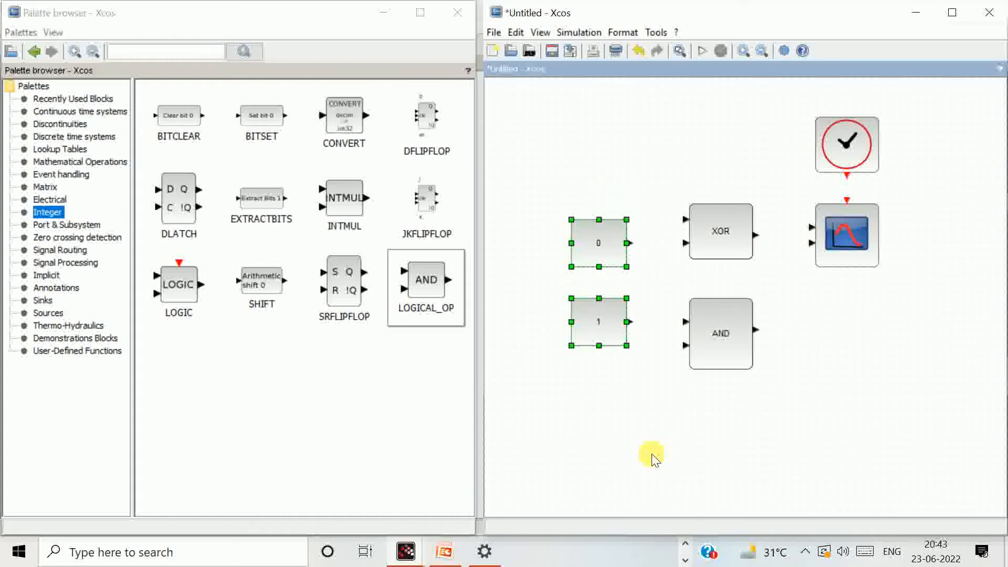
pyautogui.press('Left')
pyautogui.press('Left')
pyautogui.press('Left')
pyautogui.press('Left')
pyautogui.press('Left')
pyautogui.press('Left')
pyautogui.click(624, 460)
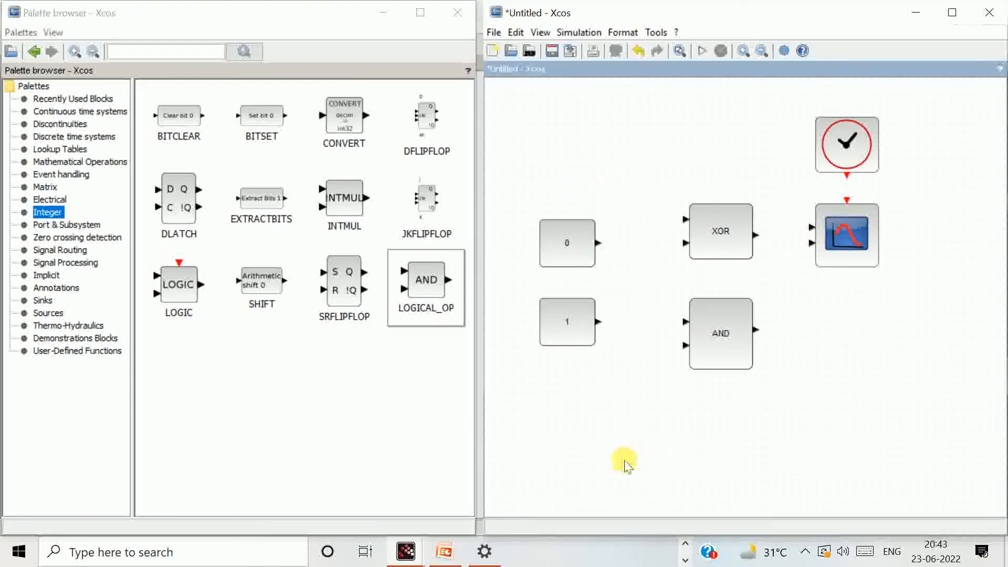
# - Set the second value of the CMSCOPE block's Ymin vector to -1
pyautogui.doubleClick(848, 236)
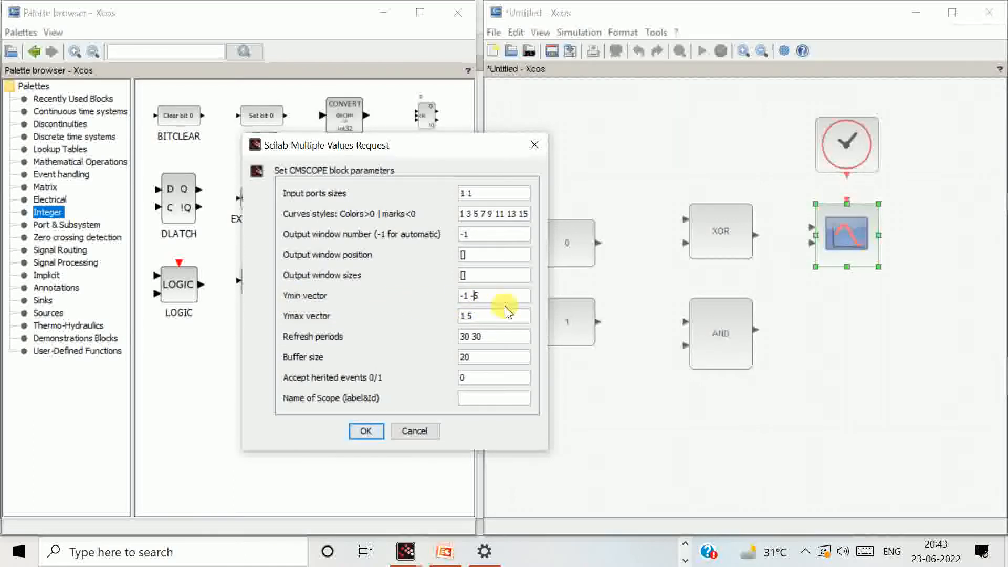
pyautogui.write('1')
pyautogui.click(366, 431)
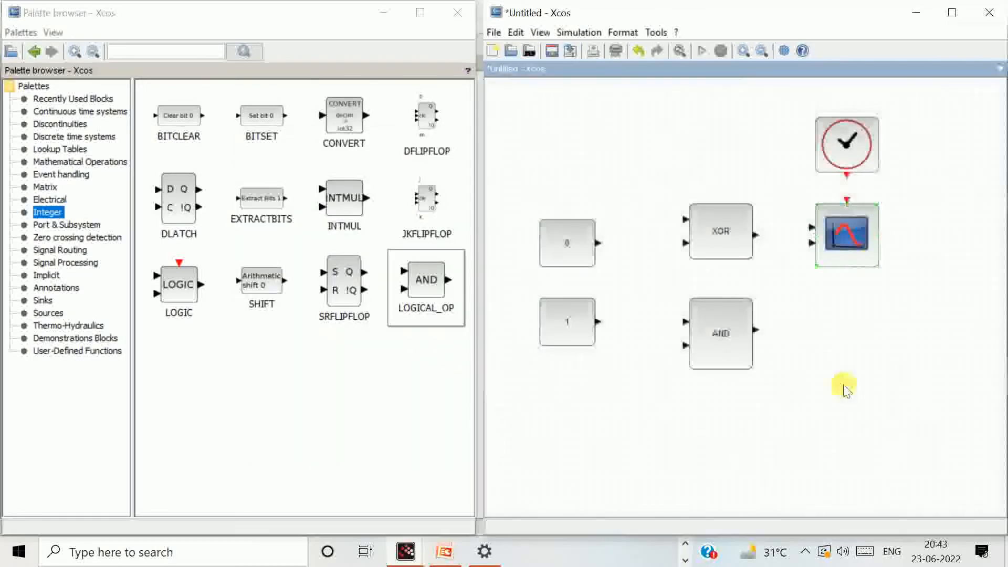
# - Set the CLOCK_c block's initialisation time to 0
pyautogui.doubleClick(852, 151)
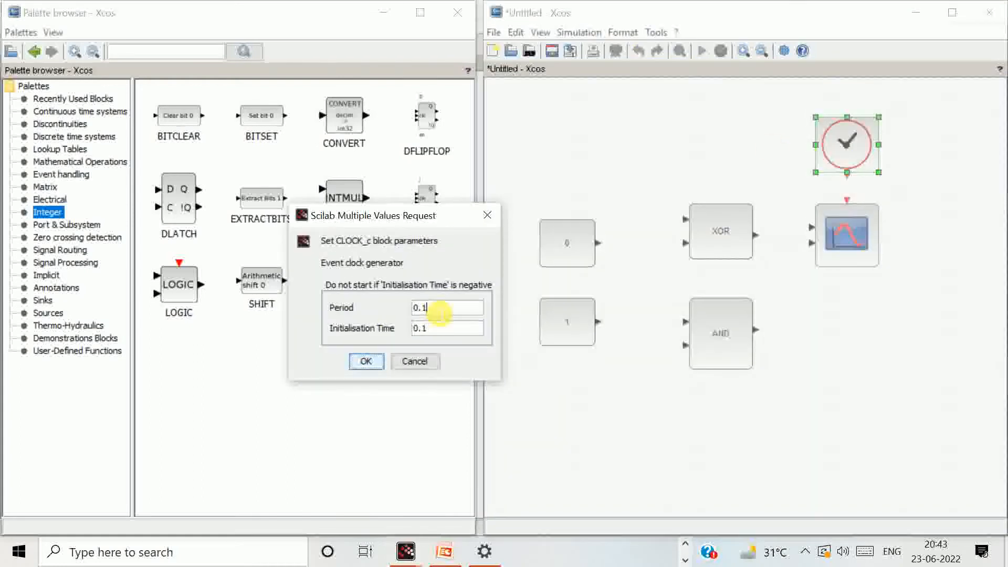
pyautogui.moveTo(446, 329); pyautogui.dragTo(415, 330)
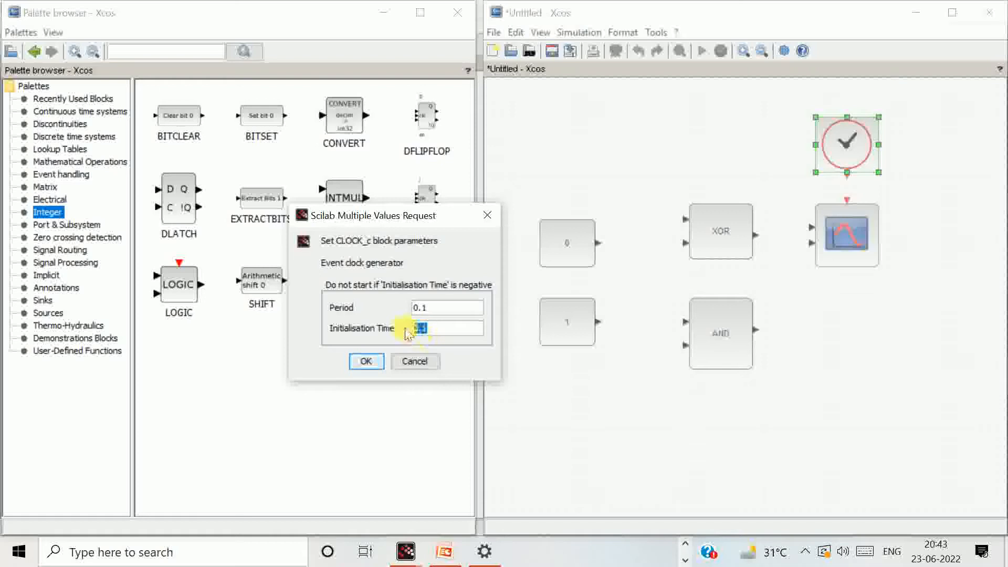
pyautogui.write('0')
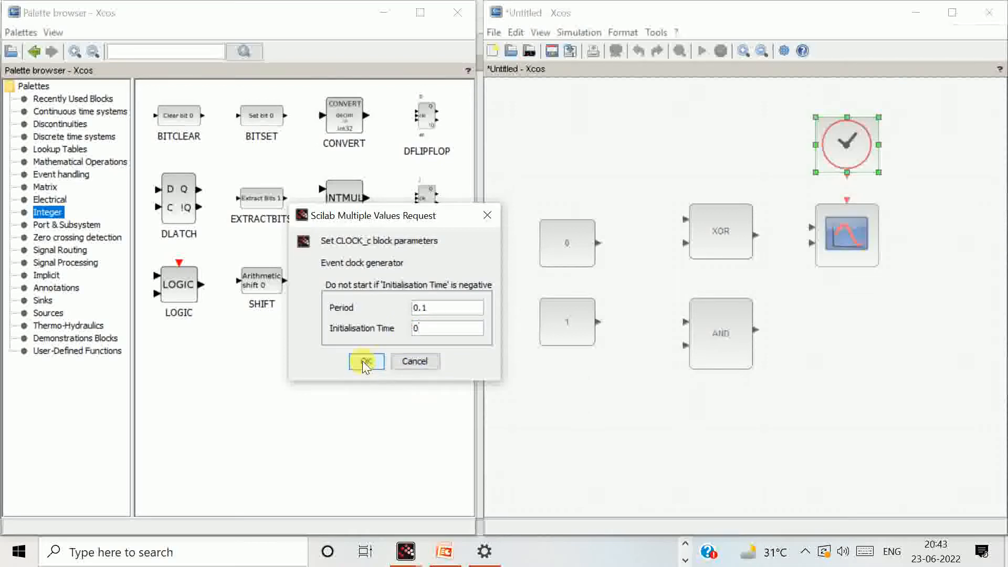
pyautogui.click(366, 363)
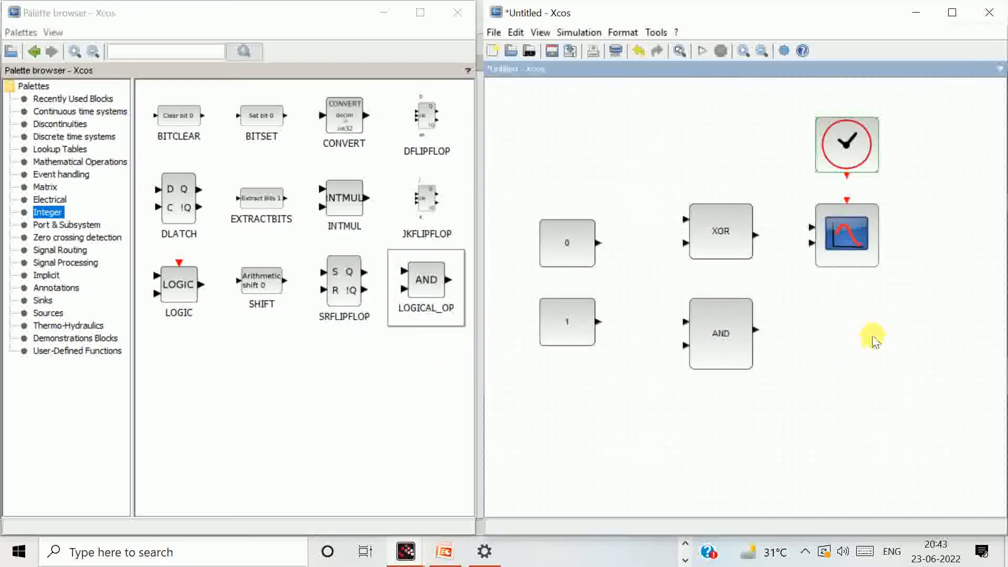
# - Connect the 0 constant's output to the XOR block's upper input and branch that link to the AND block's upper input
pyautogui.moveTo(786, 96); pyautogui.dragTo(912, 266)
pyautogui.click(916, 350)
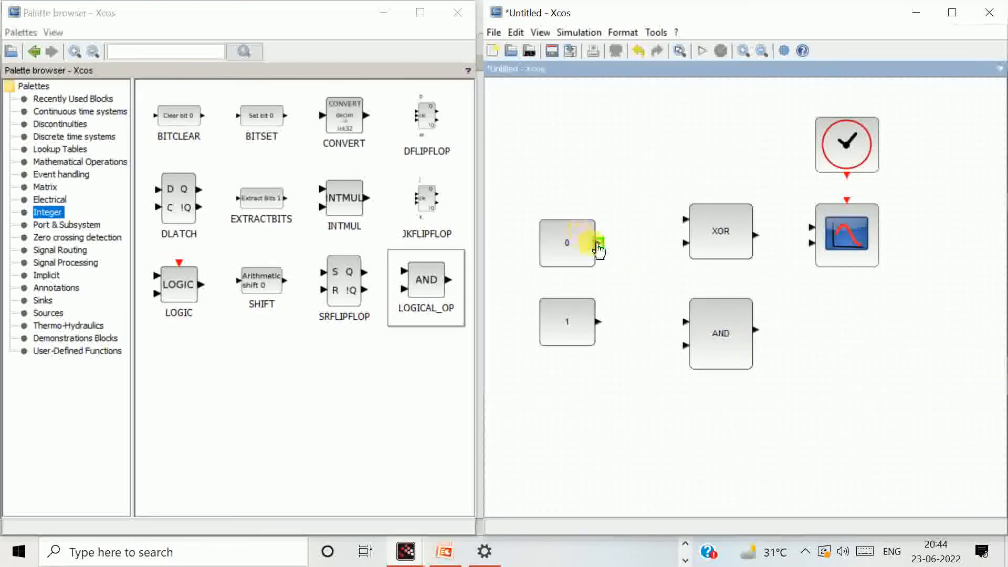
pyautogui.moveTo(603, 250); pyautogui.dragTo(685, 221)
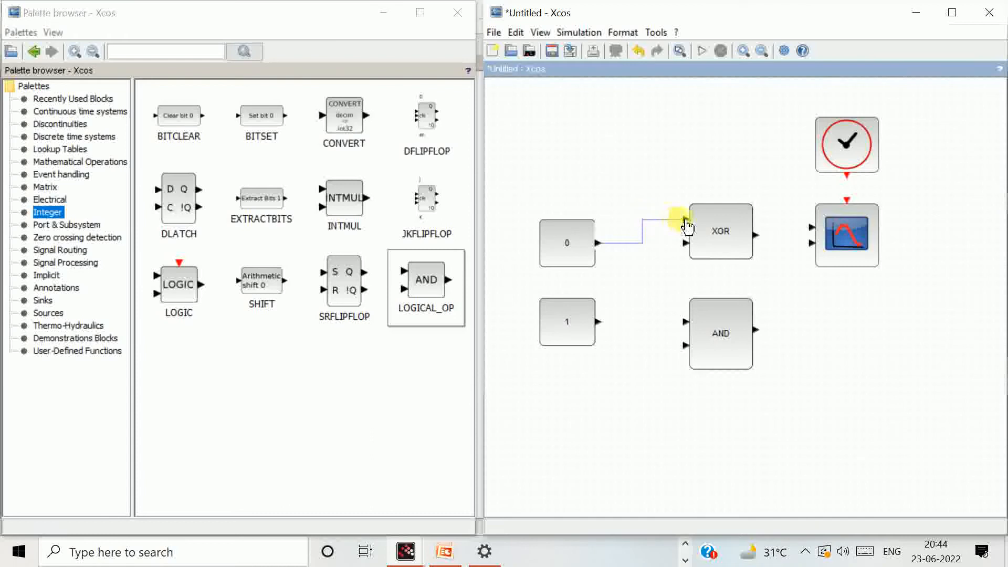
pyautogui.click(868, 344)
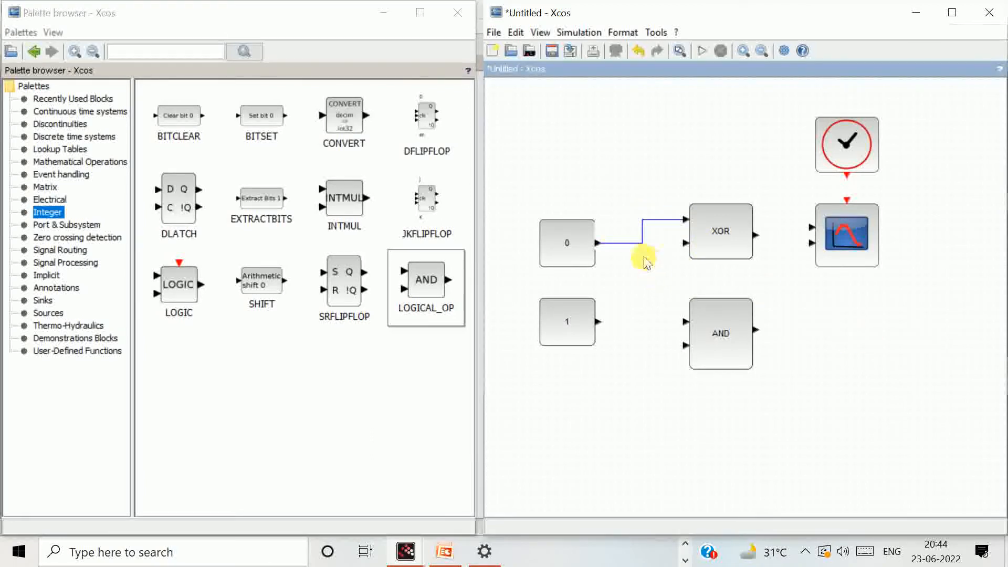
pyautogui.moveTo(647, 250)
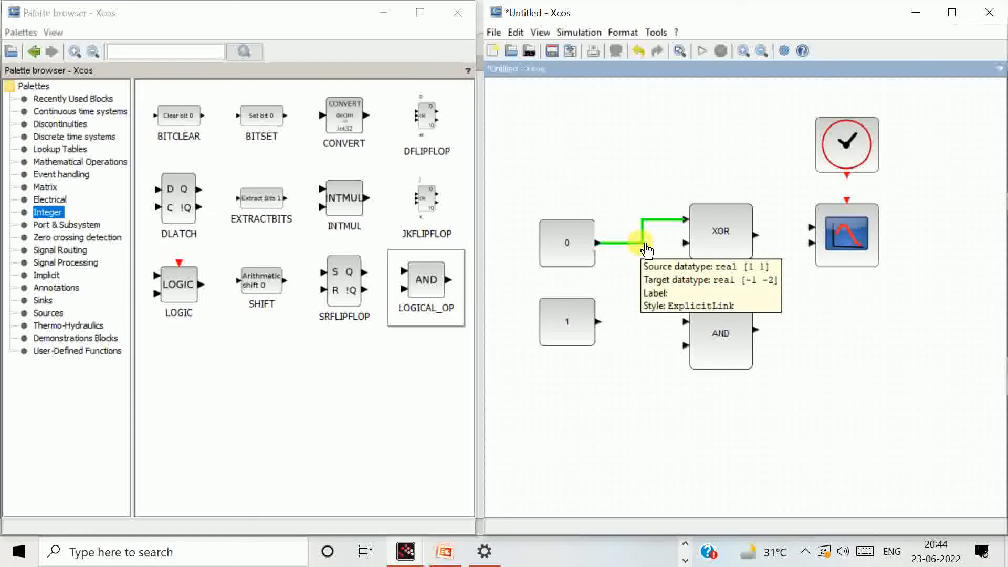
pyautogui.click(644, 243)
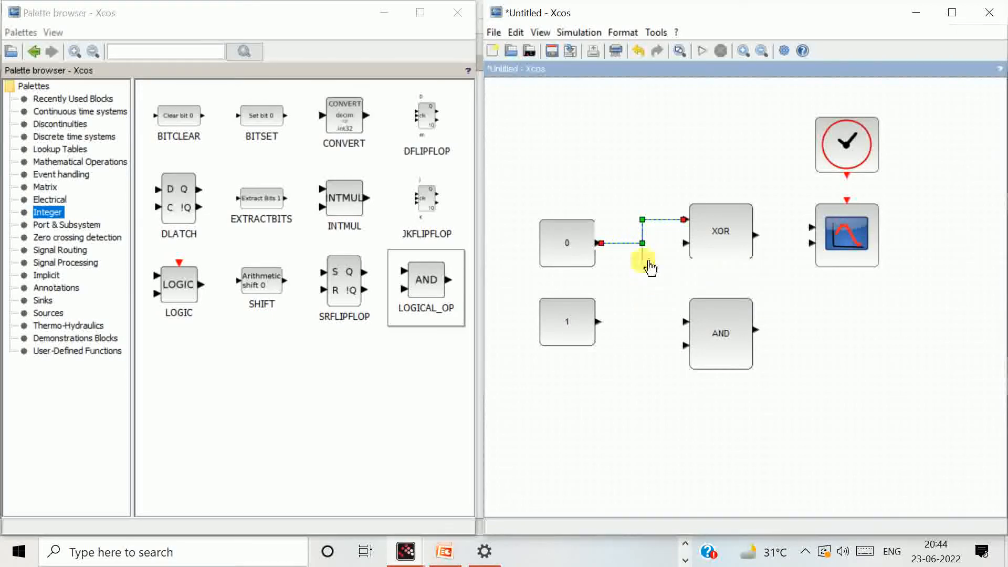
pyautogui.moveTo(649, 266); pyautogui.dragTo(684, 323)
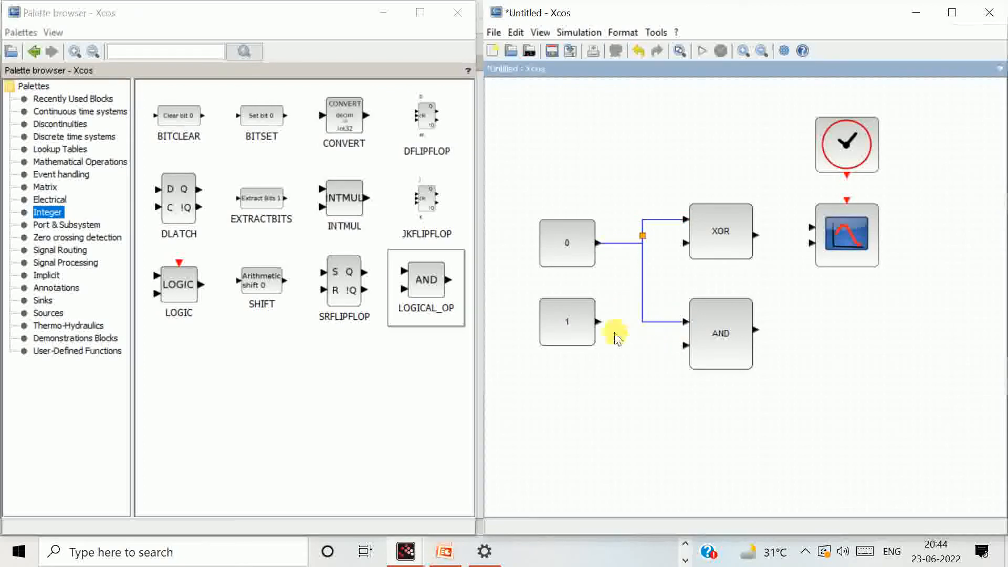
# - Connect the 1 constant's output to the AND block's lower input and branch that link to the XOR block's lower input
pyautogui.moveTo(604, 329); pyautogui.dragTo(685, 346)
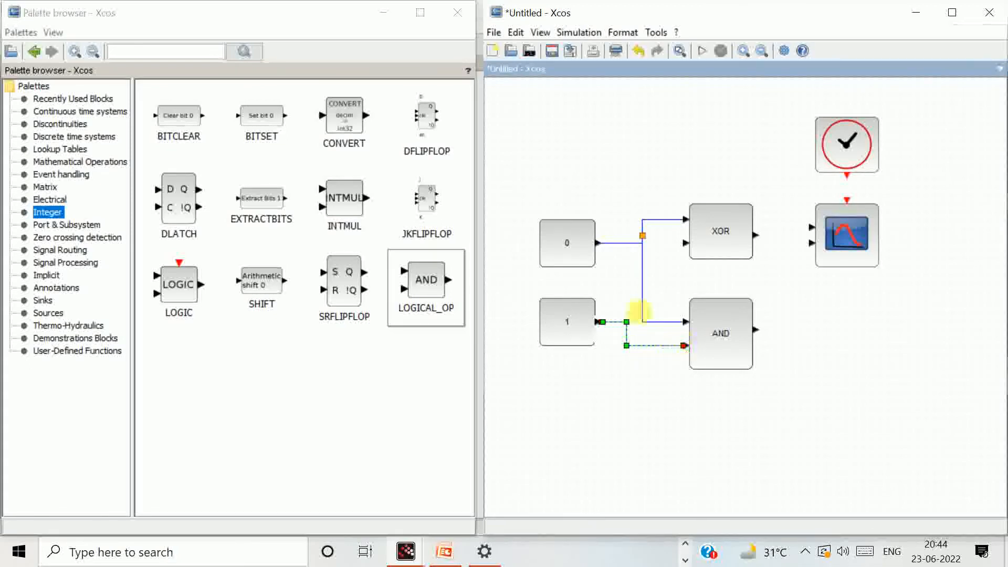
pyautogui.moveTo(633, 328)
pyautogui.mouseDown()
pyautogui.moveTo(633, 264)
pyautogui.moveTo(668, 264)
pyautogui.moveTo(685, 243)
pyautogui.mouseUp()
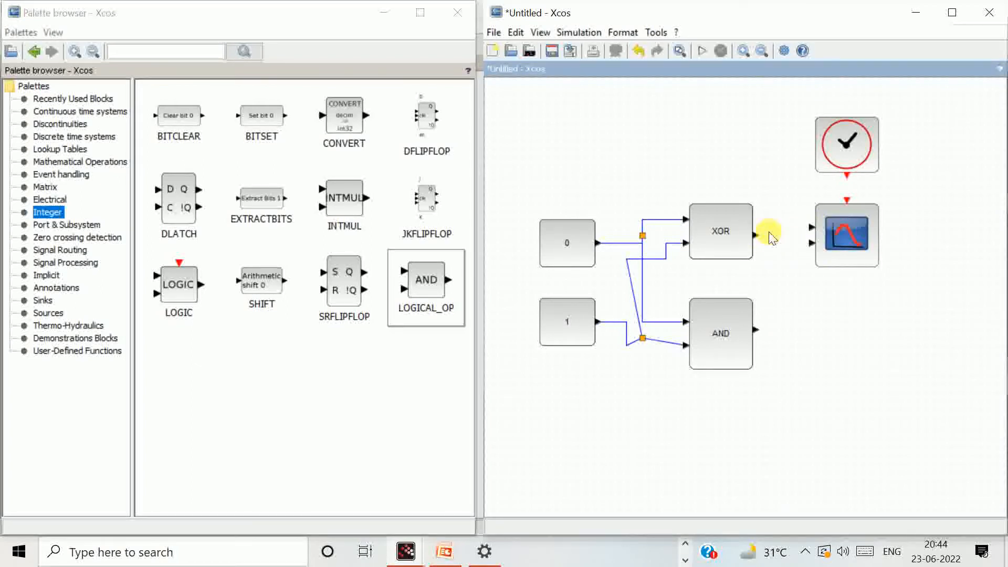
# - Wire the XOR and AND outputs to the scope's upper and lower inputs, and the clock's event output to the scope's event input
pyautogui.moveTo(763, 244); pyautogui.dragTo(815, 235)
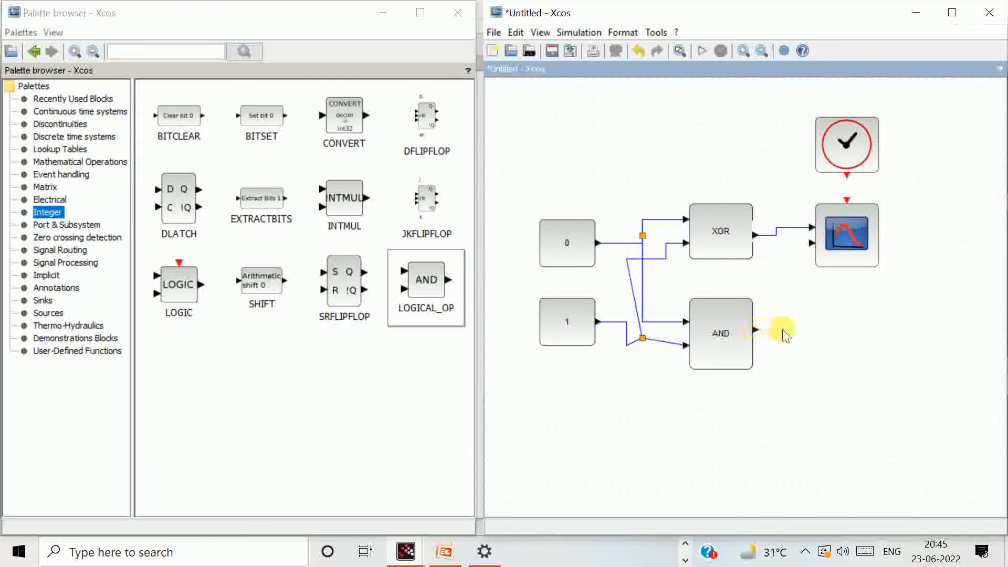
pyautogui.moveTo(761, 334); pyautogui.dragTo(813, 244)
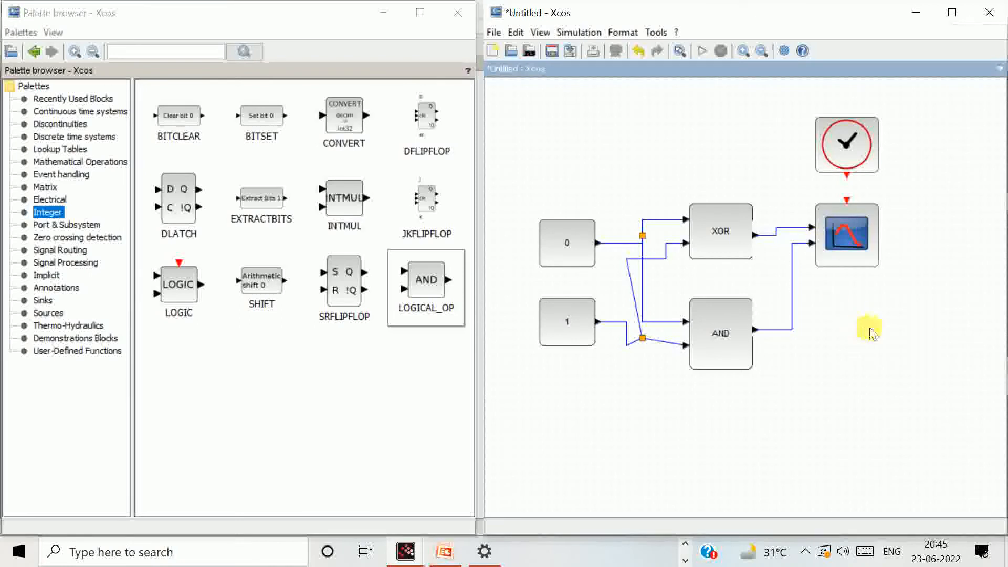
pyautogui.click(849, 177)
pyautogui.click(887, 189)
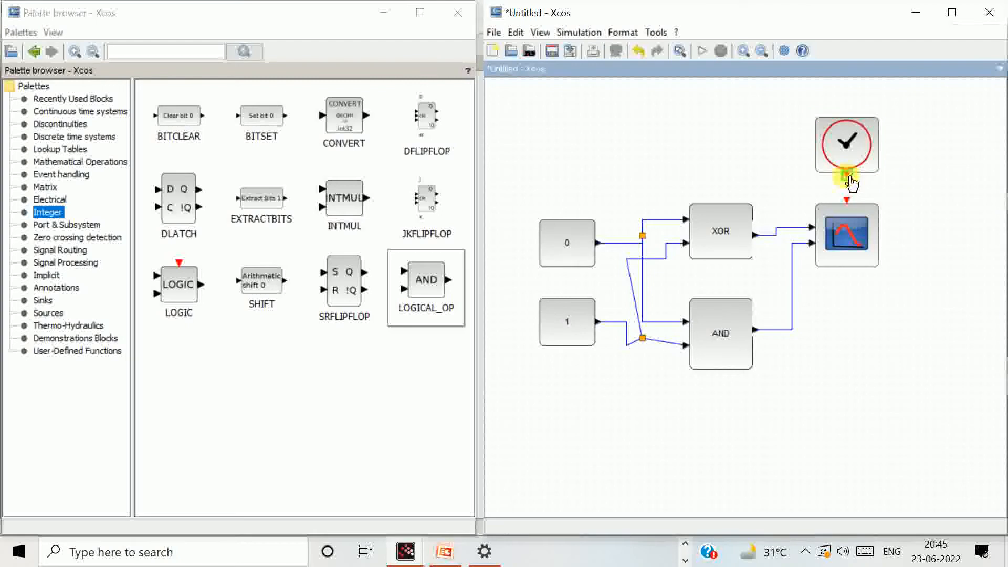
pyautogui.moveTo(852, 196); pyautogui.dragTo(847, 202)
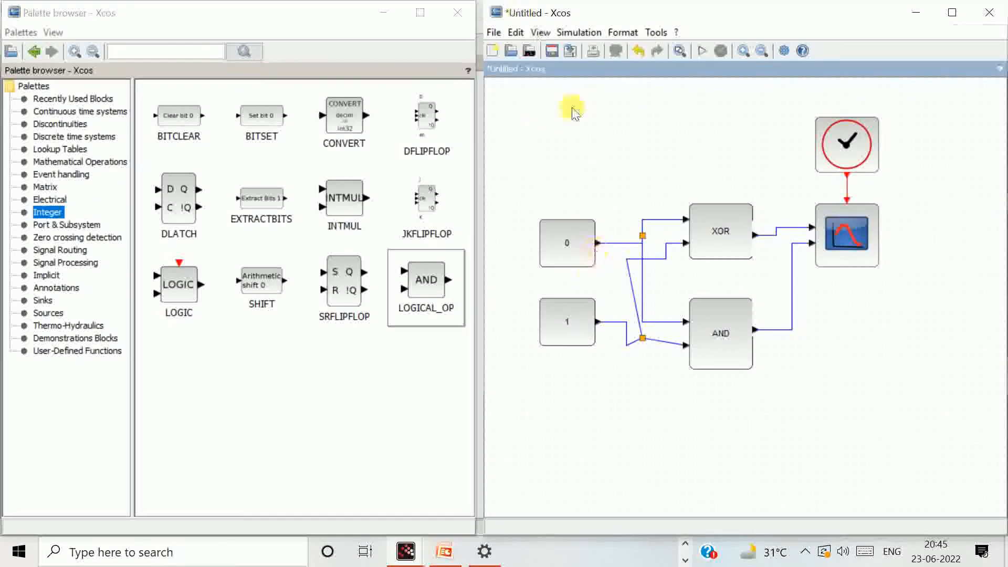
# - Select the whole diagram and fit its blocks to the view
pyautogui.click(540, 33)
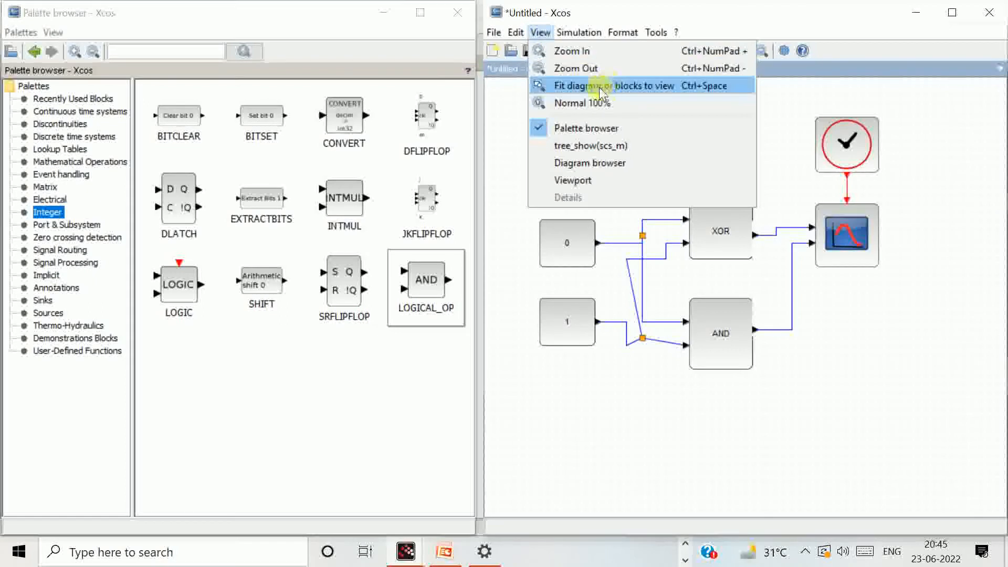
pyautogui.click(640, 425)
pyautogui.moveTo(512, 92); pyautogui.dragTo(954, 443)
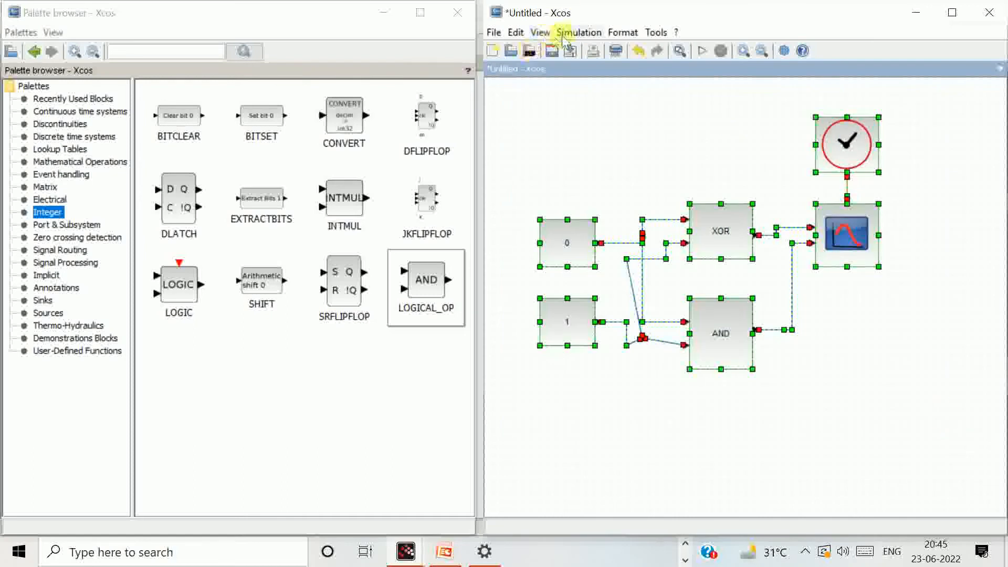
pyautogui.click(540, 32)
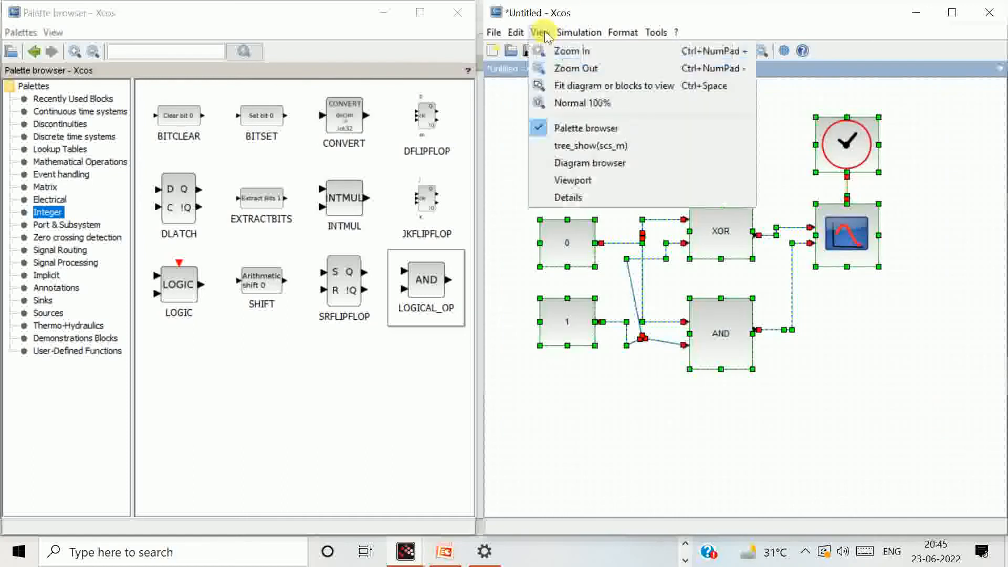
pyautogui.click(627, 88)
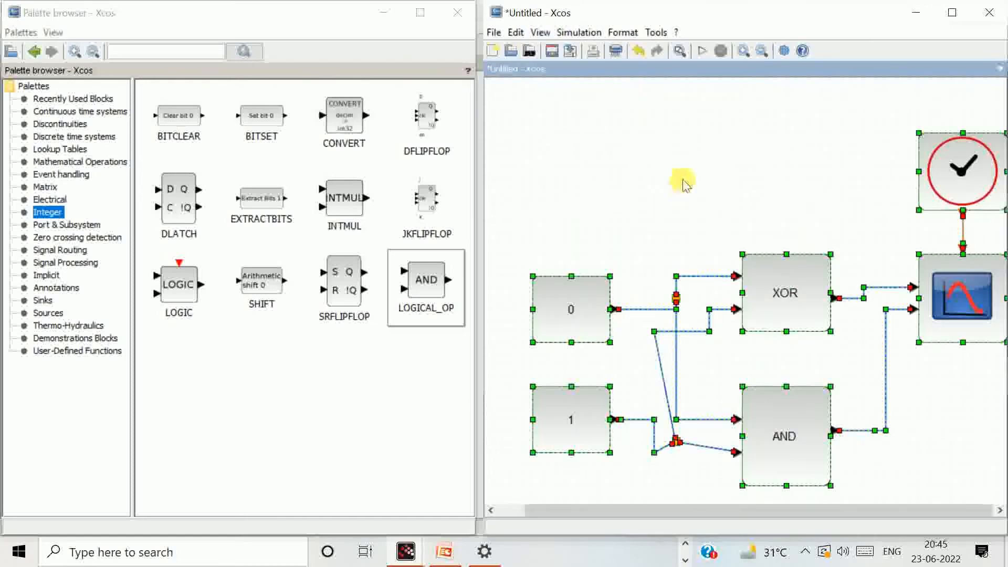
pyautogui.moveTo(738, 514); pyautogui.dragTo(818, 514)
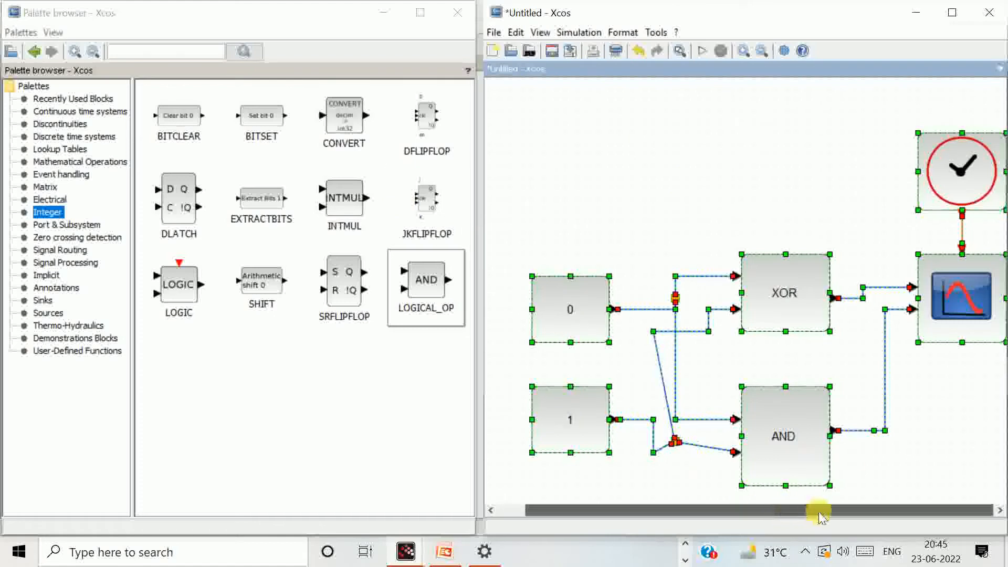
pyautogui.click(668, 178)
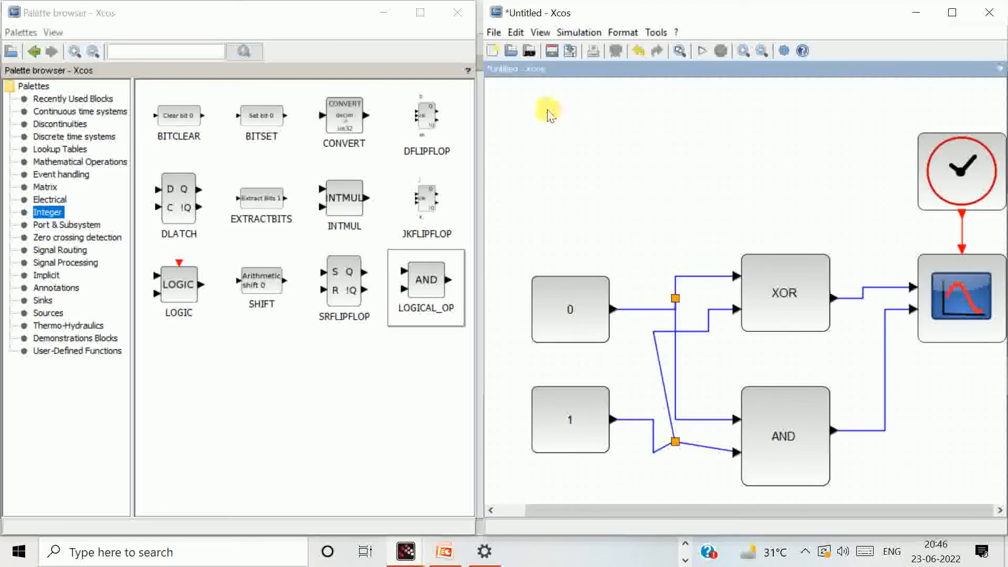
# - Select the entire diagram and apply the Optimal link style to its links
pyautogui.moveTo(508, 90); pyautogui.dragTo(1000, 499)
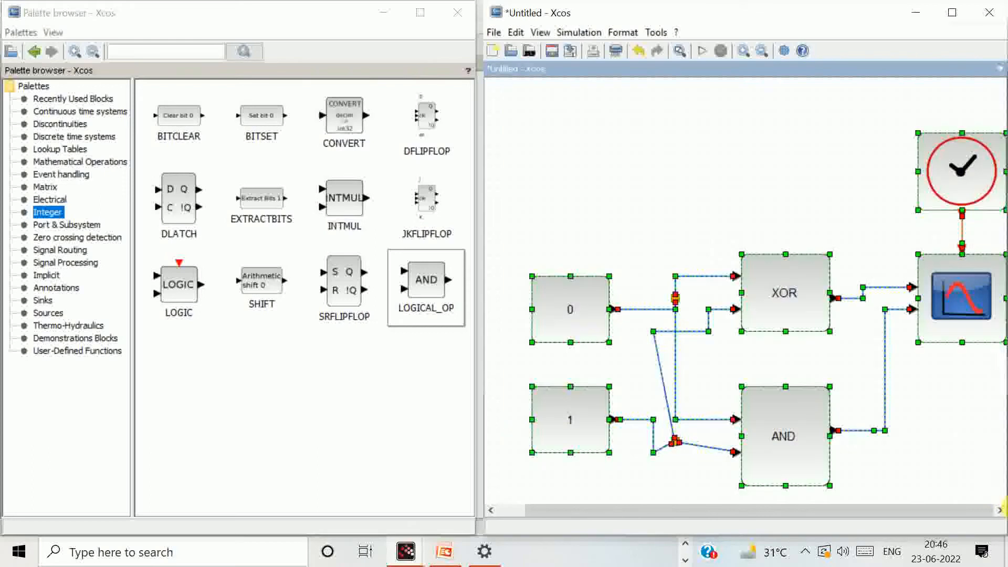
pyautogui.click(623, 33)
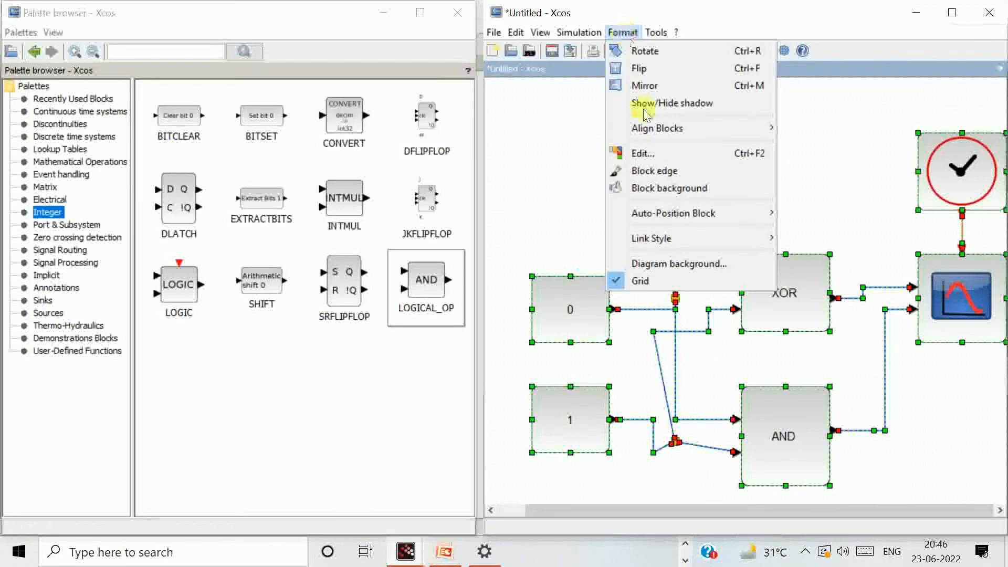
pyautogui.moveTo(691, 247)
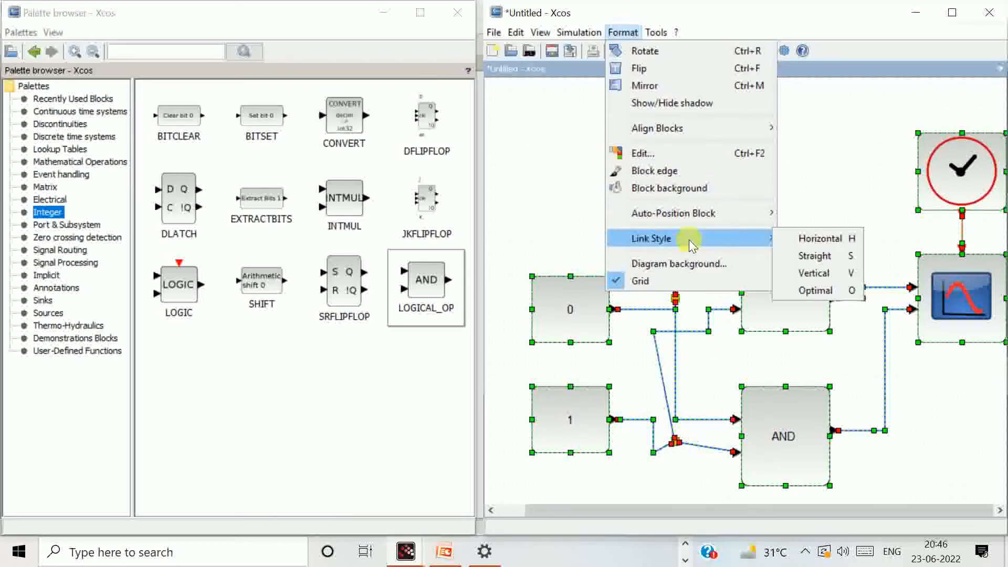
pyautogui.click(827, 292)
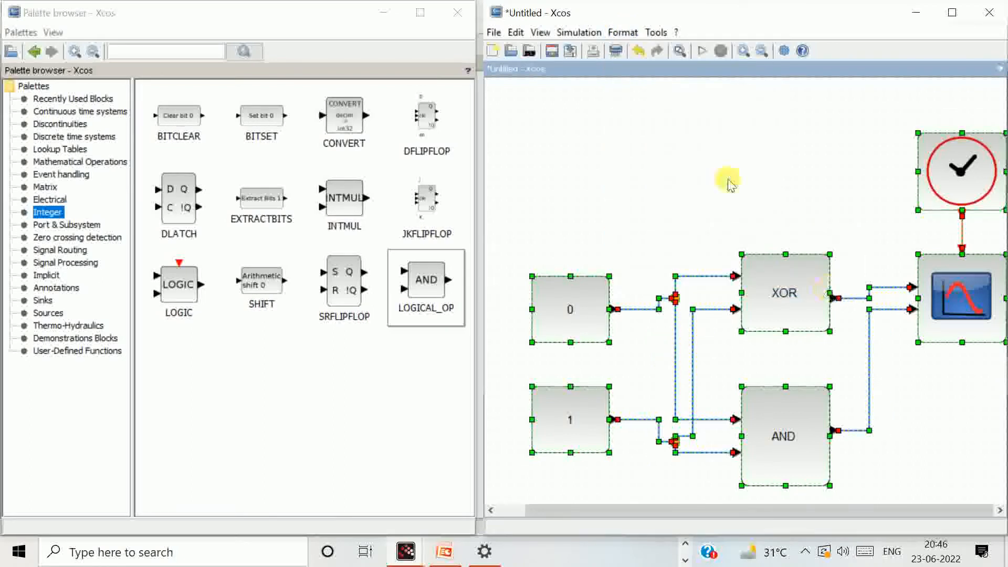
pyautogui.click(724, 180)
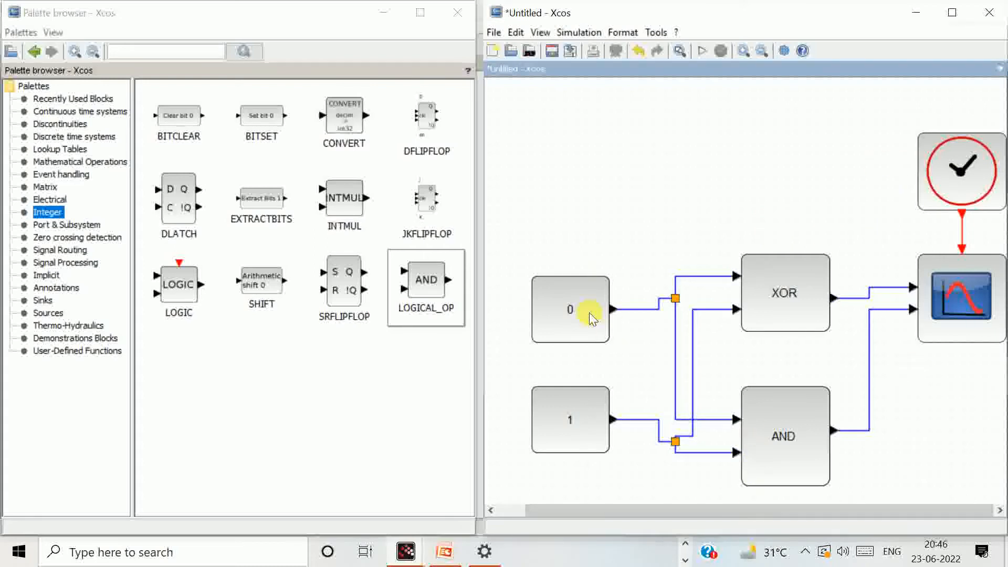
# - Run the simulation, then place the scope's graphic window beside the diagram and enlarge it to nearly full screen height
pyautogui.moveTo(573, 313)
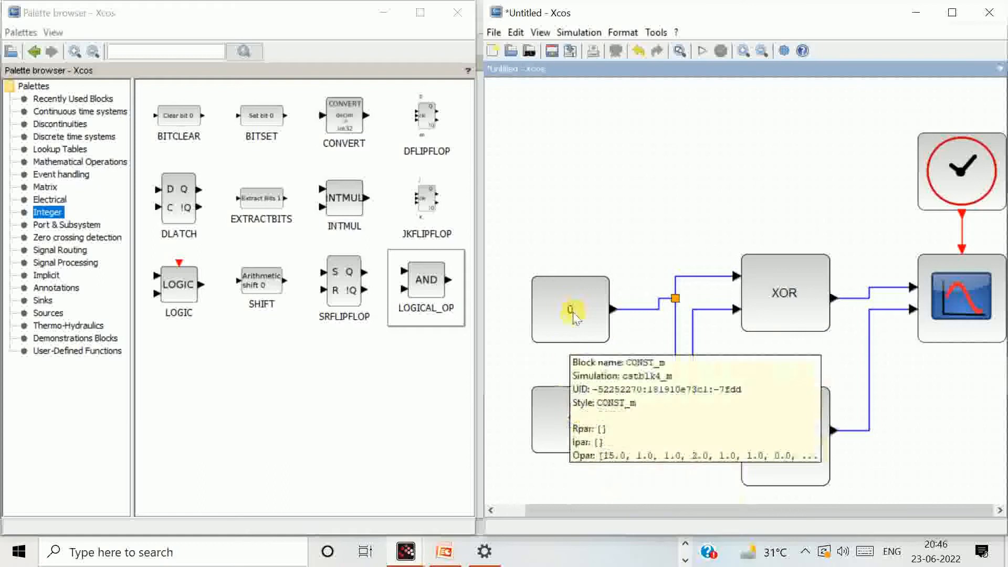
pyautogui.moveTo(780, 291)
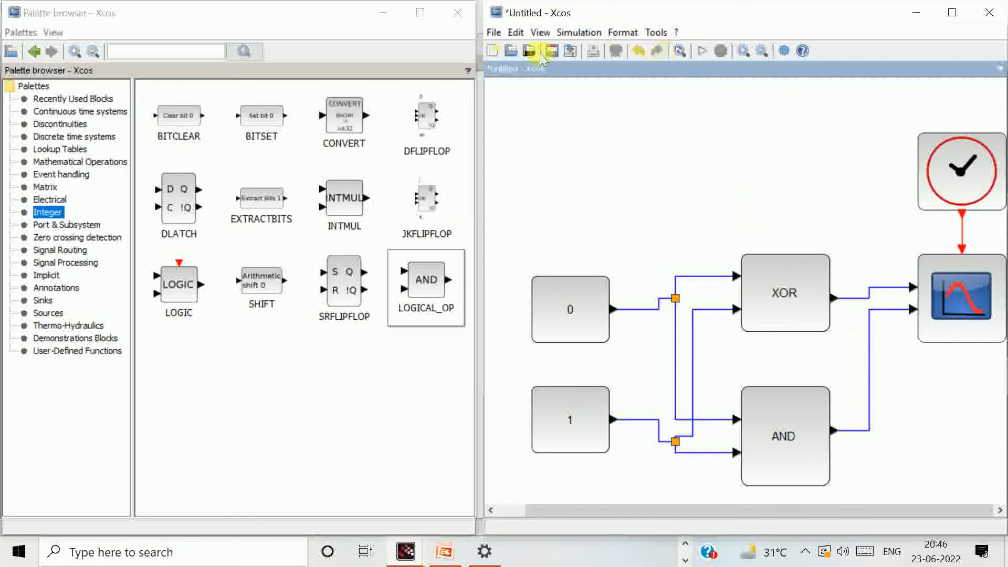
pyautogui.click(702, 52)
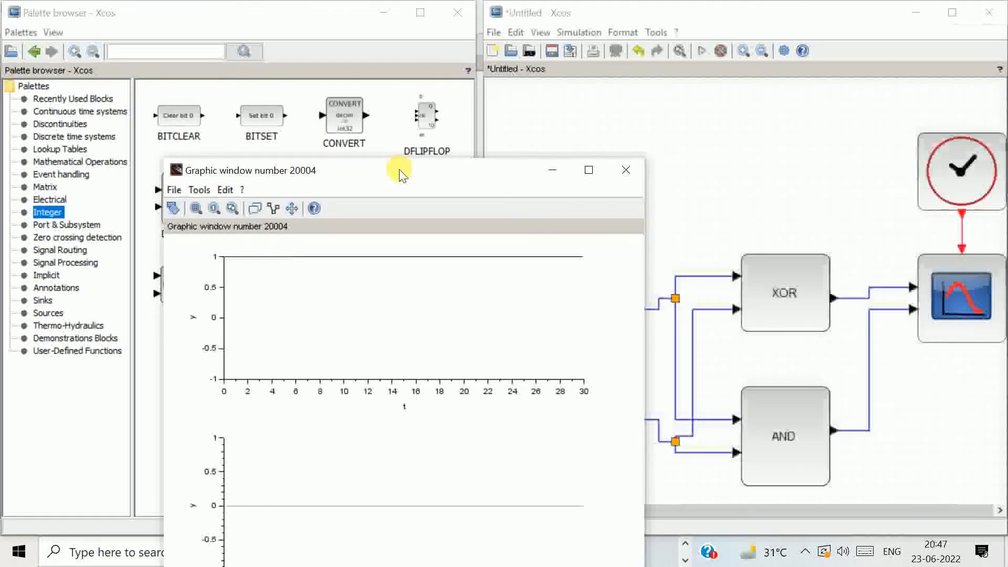
pyautogui.moveTo(399, 169); pyautogui.dragTo(234, 15)
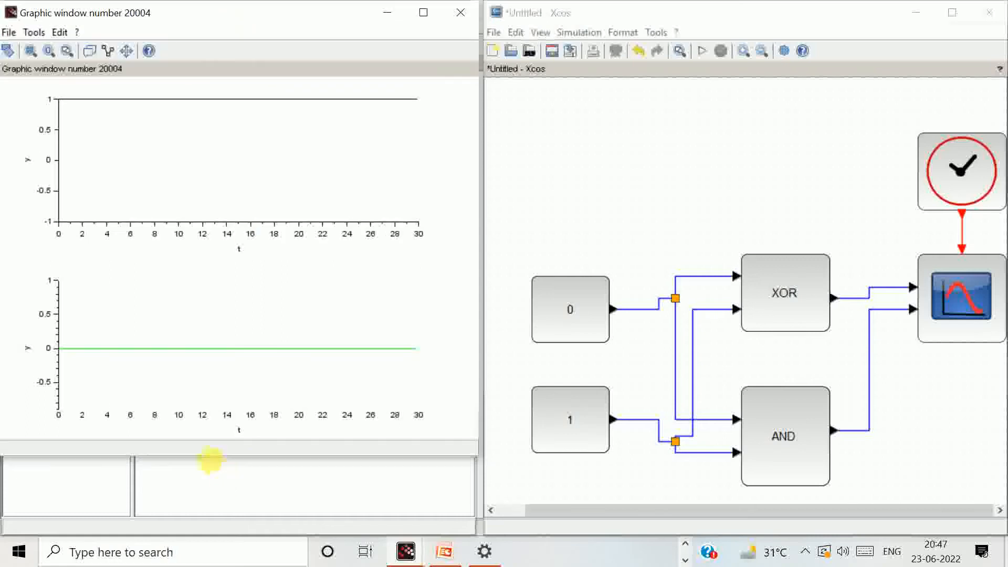
pyautogui.moveTo(213, 466); pyautogui.dragTo(209, 531)
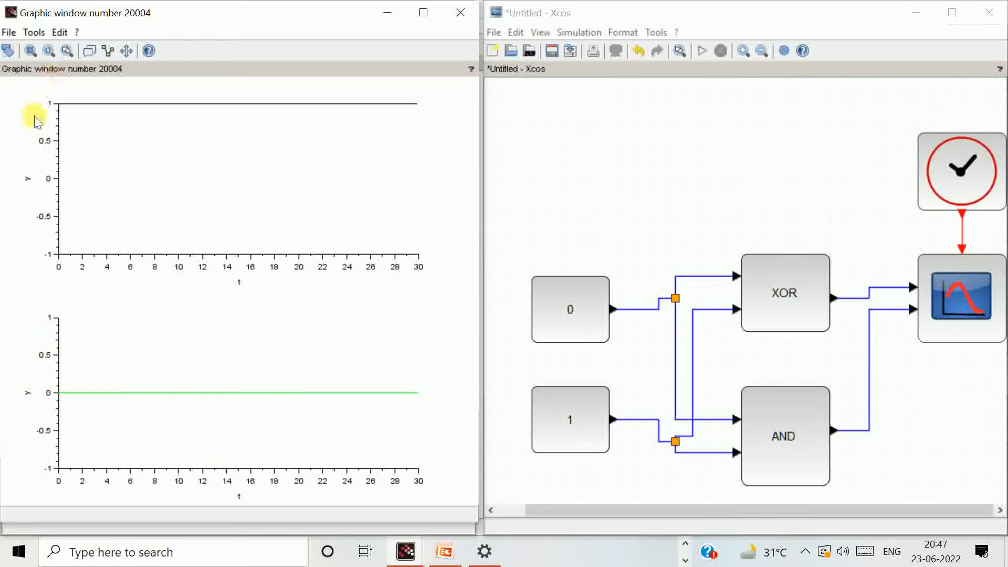
# - Label the y axis of the upper plot SUM and that of the lower plot CARRY
pyautogui.doubleClick(27, 179)
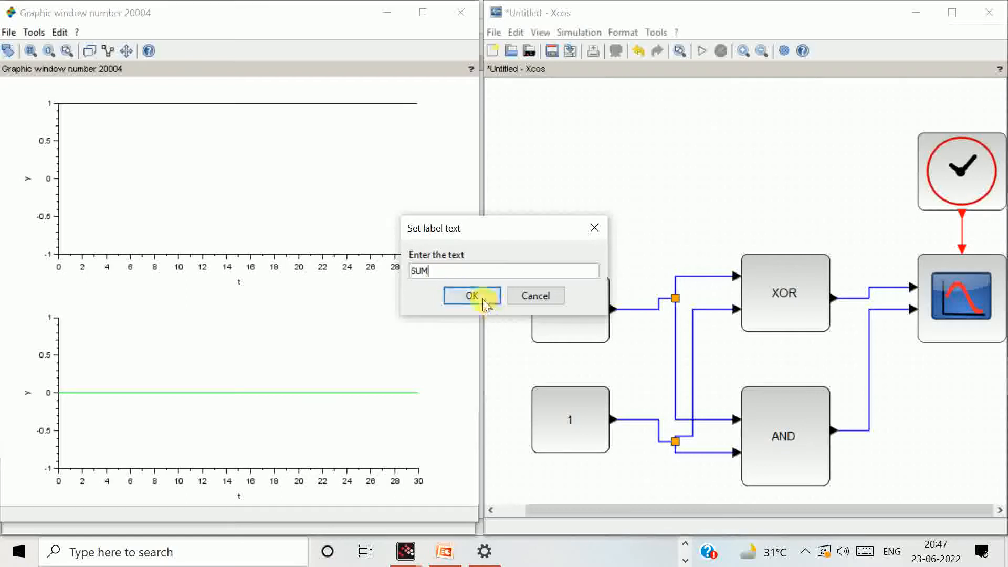
pyautogui.write('SUM')
pyautogui.click(472, 295)
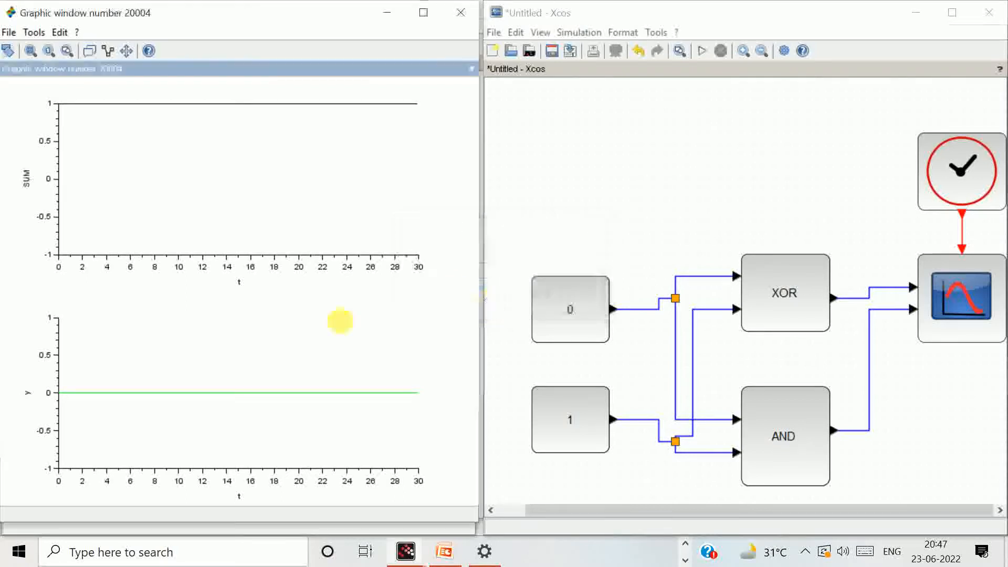
pyautogui.doubleClick(28, 393)
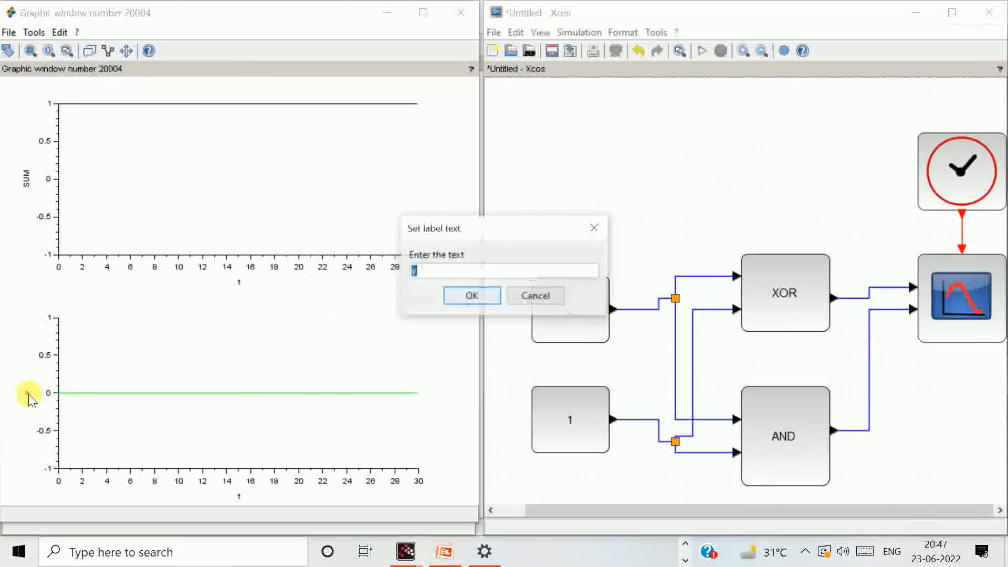
pyautogui.write('CARRY')
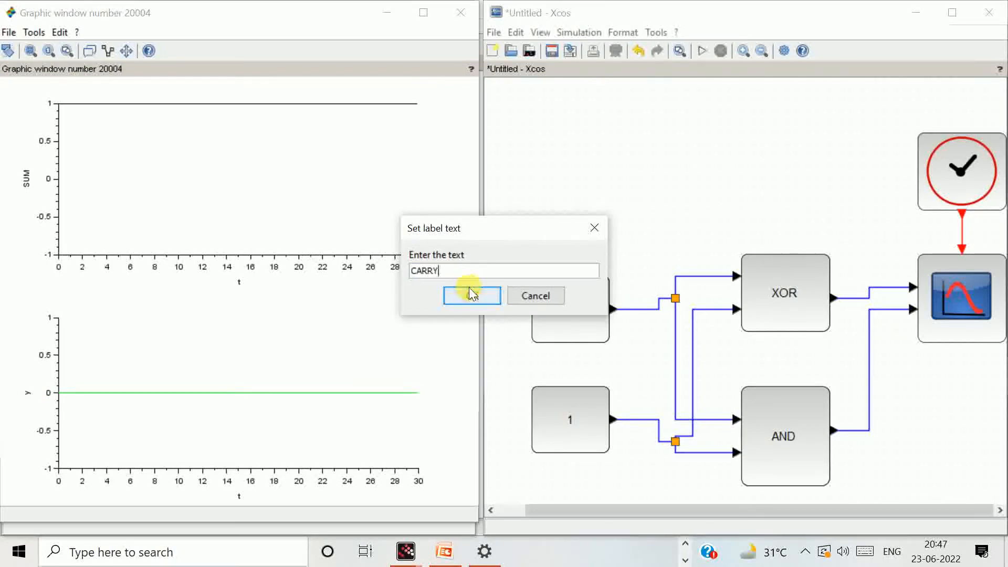
pyautogui.click(472, 292)
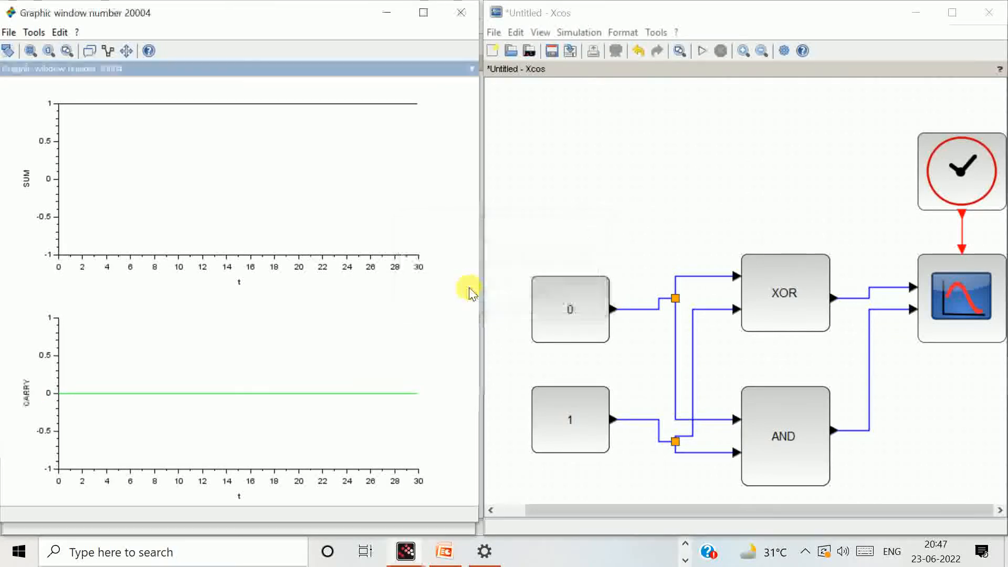
# - Set the upper constant block feeding the gates to 1 and run the simulation
pyautogui.click(614, 208)
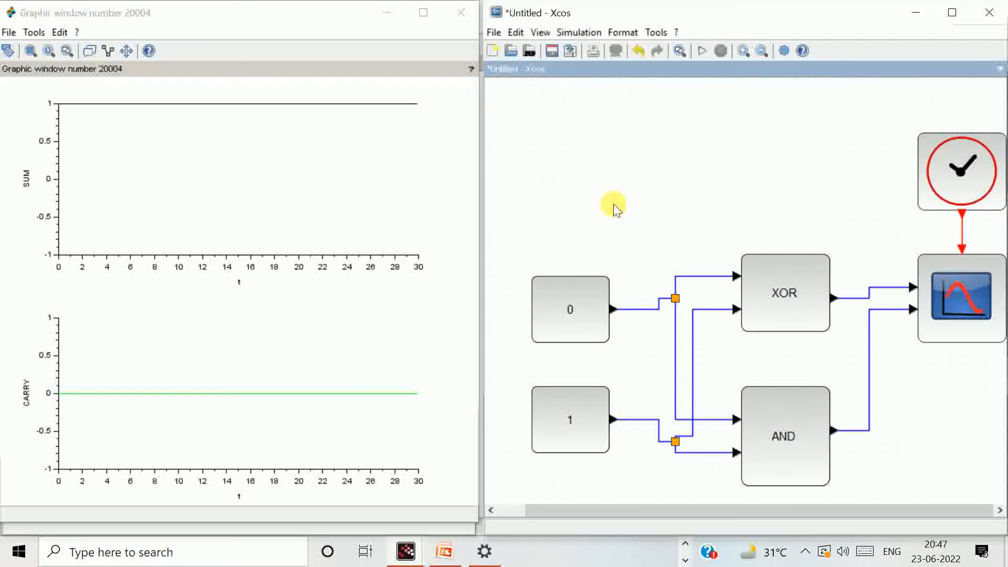
pyautogui.doubleClick(572, 313)
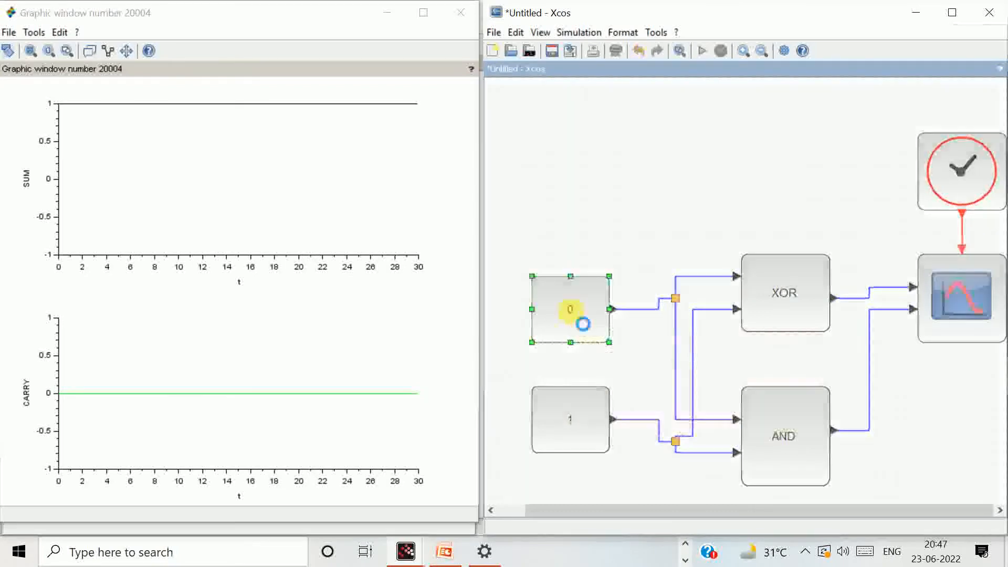
pyautogui.moveTo(381, 307); pyautogui.dragTo(356, 310)
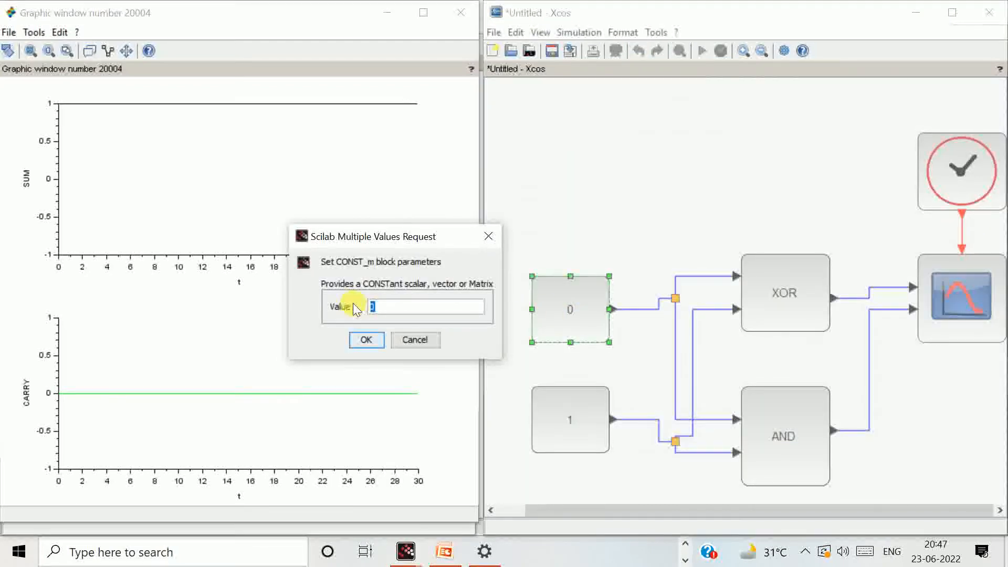
pyautogui.write('1')
pyautogui.click(367, 339)
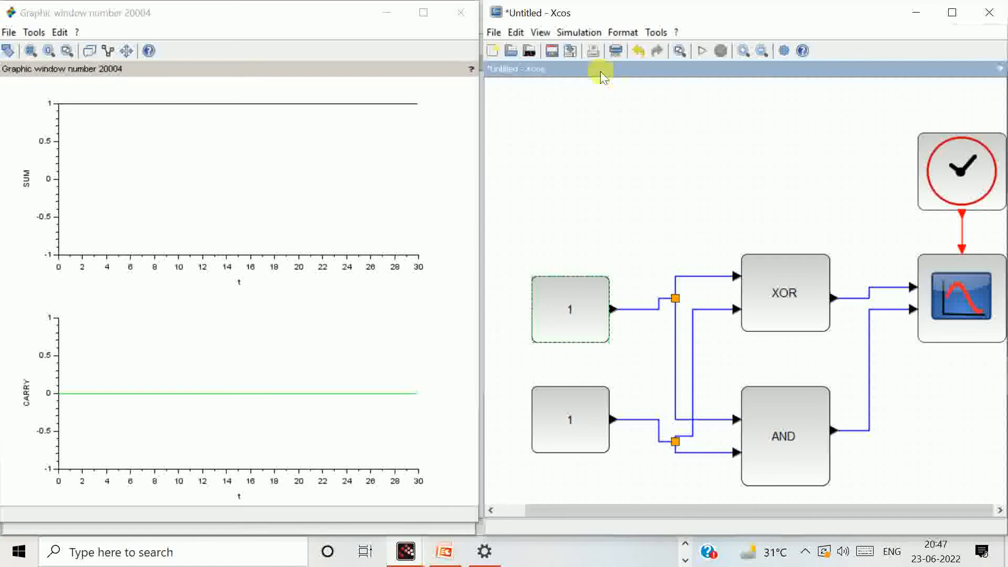
pyautogui.click(703, 51)
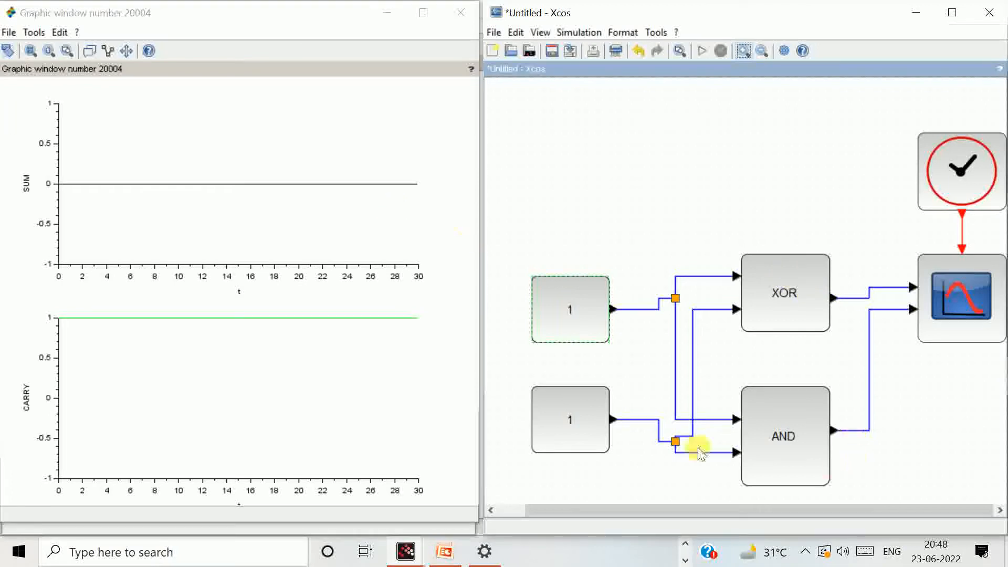
# - Set the lower constant block's value to 0 and rerun the simulation
pyautogui.click(181, 397)
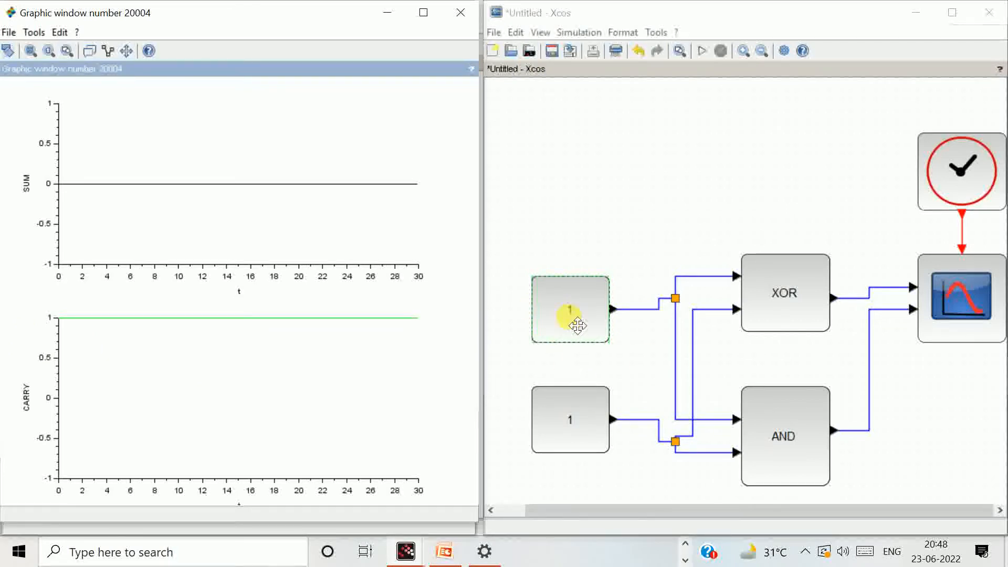
pyautogui.doubleClick(592, 432)
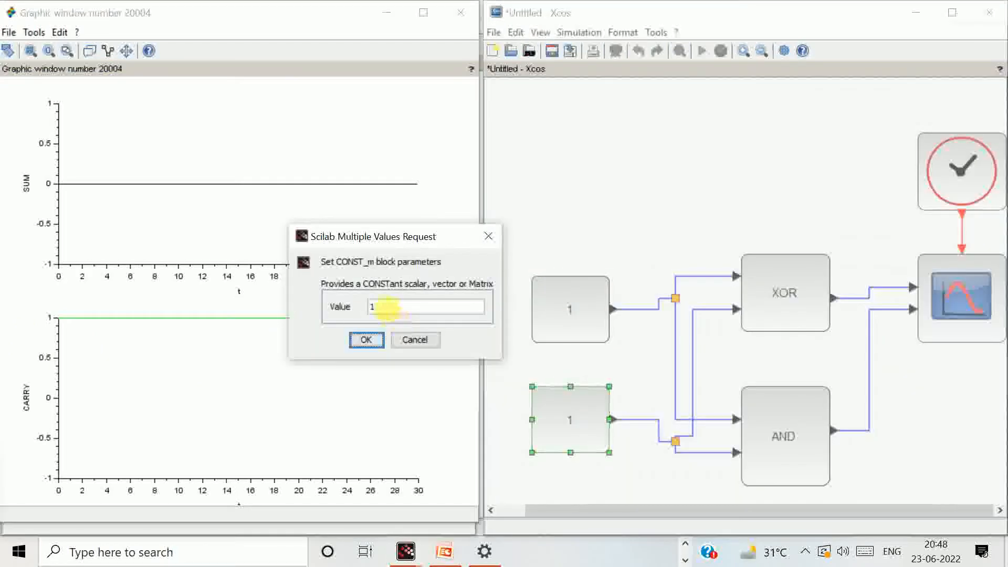
pyautogui.write('0')
pyautogui.click(367, 340)
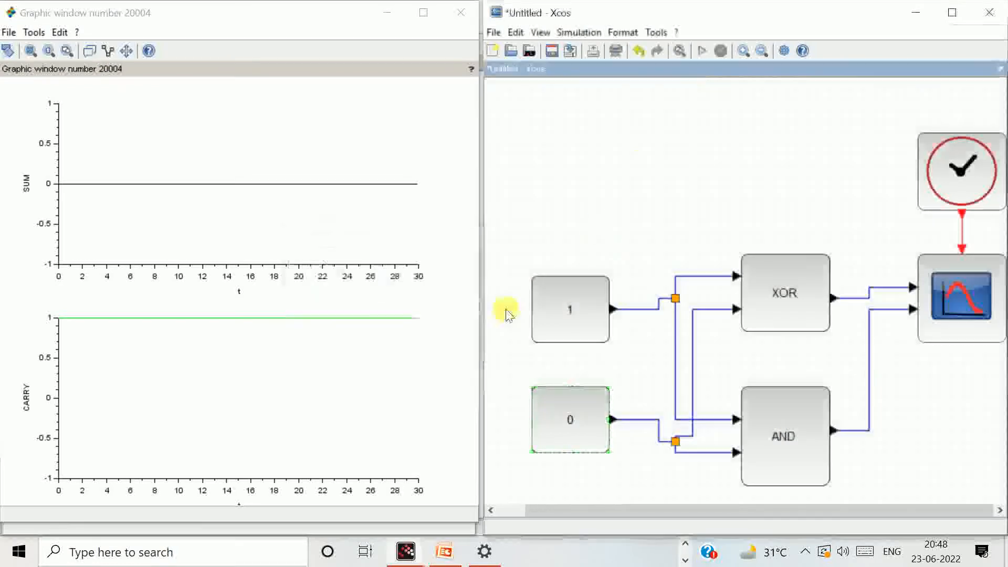
pyautogui.click(701, 52)
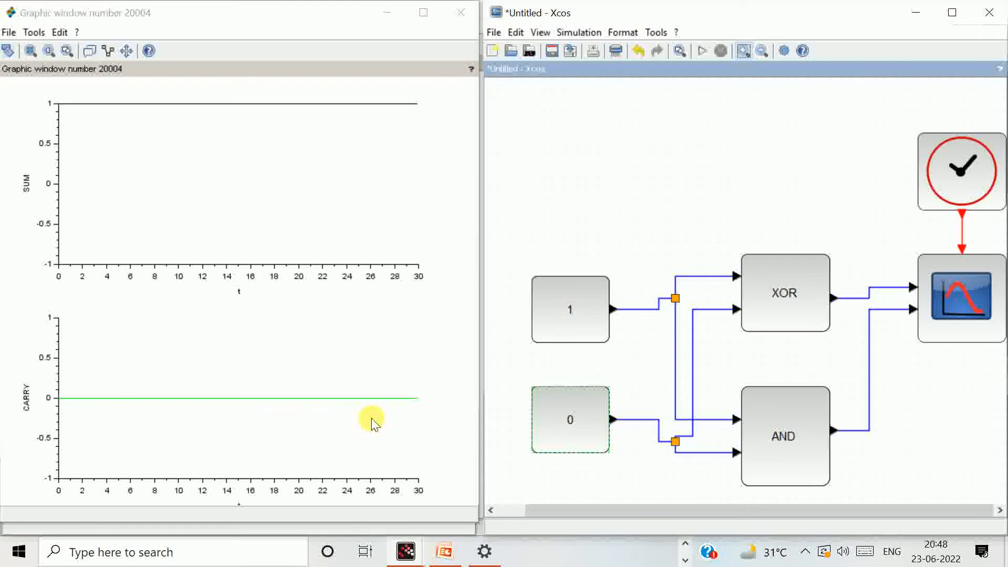
# - Set the upper constant block's value to 0 and simulate the diagram with both inputs at 0
pyautogui.click(645, 207)
pyautogui.doubleClick(578, 314)
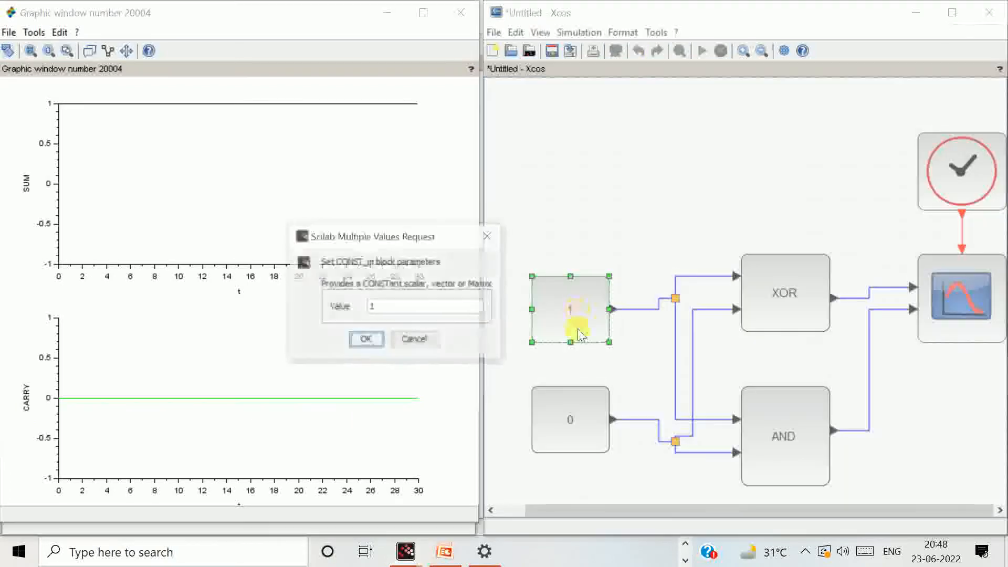
pyautogui.doubleClick(373, 307)
pyautogui.write('0')
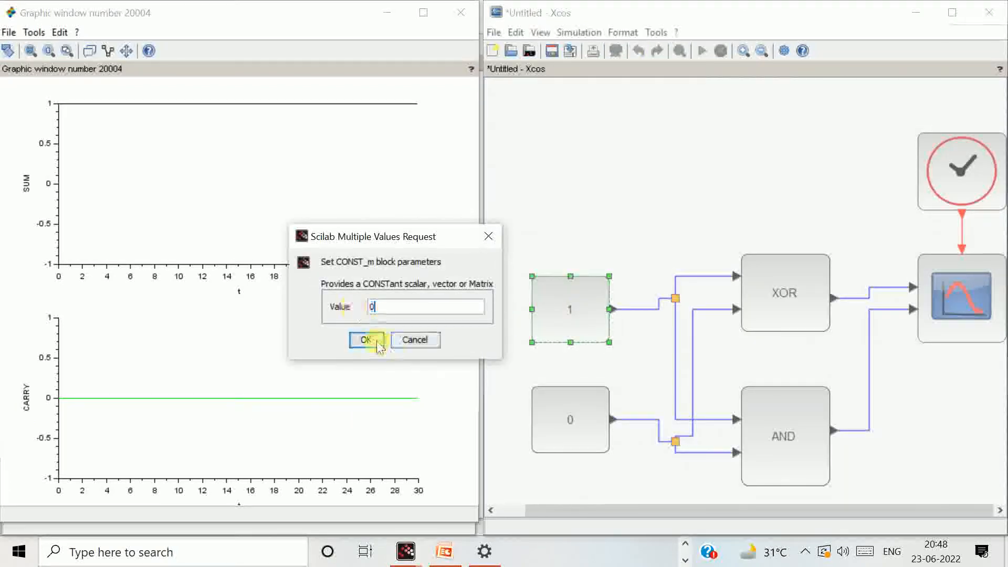
pyautogui.click(368, 339)
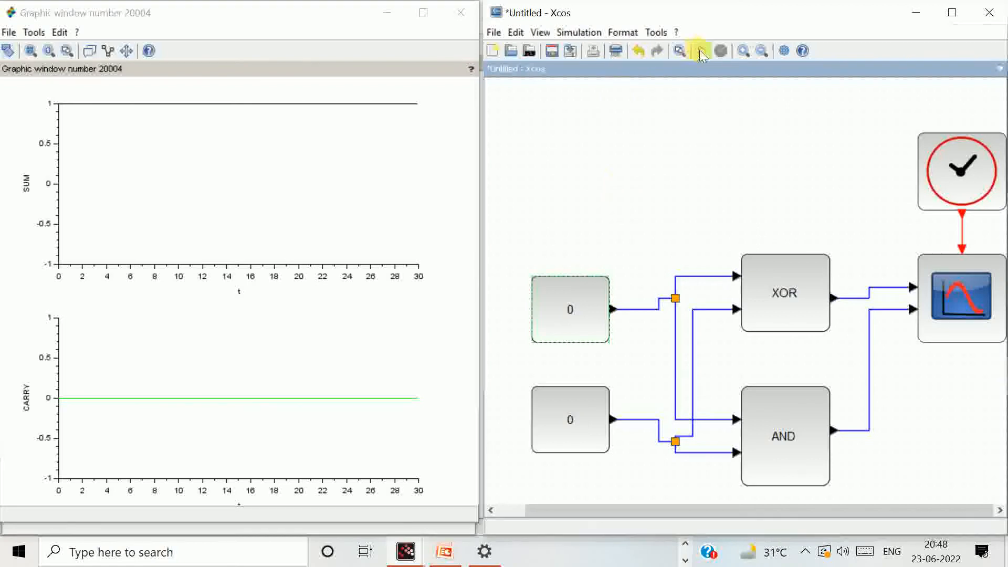
pyautogui.click(701, 50)
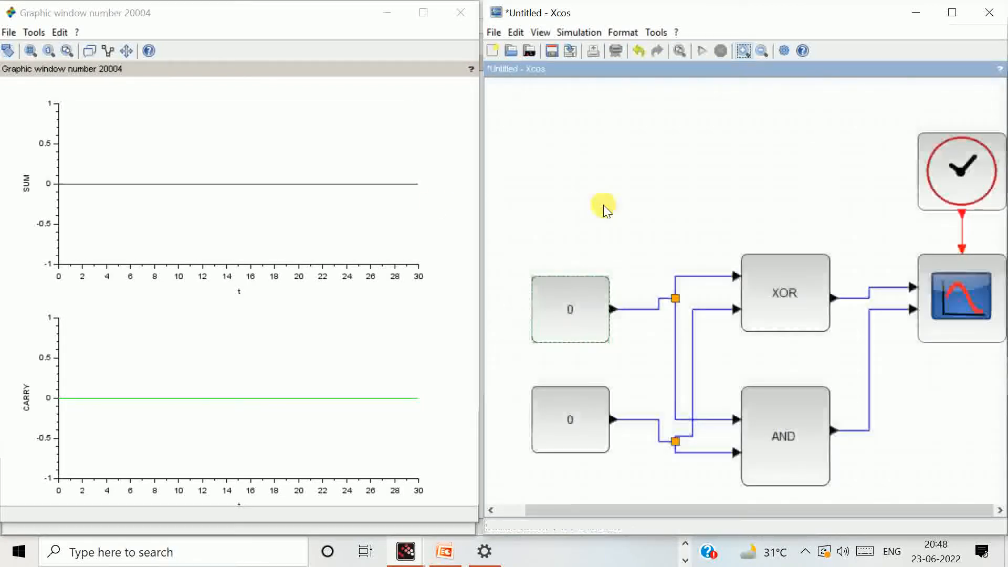
pyautogui.click(604, 226)
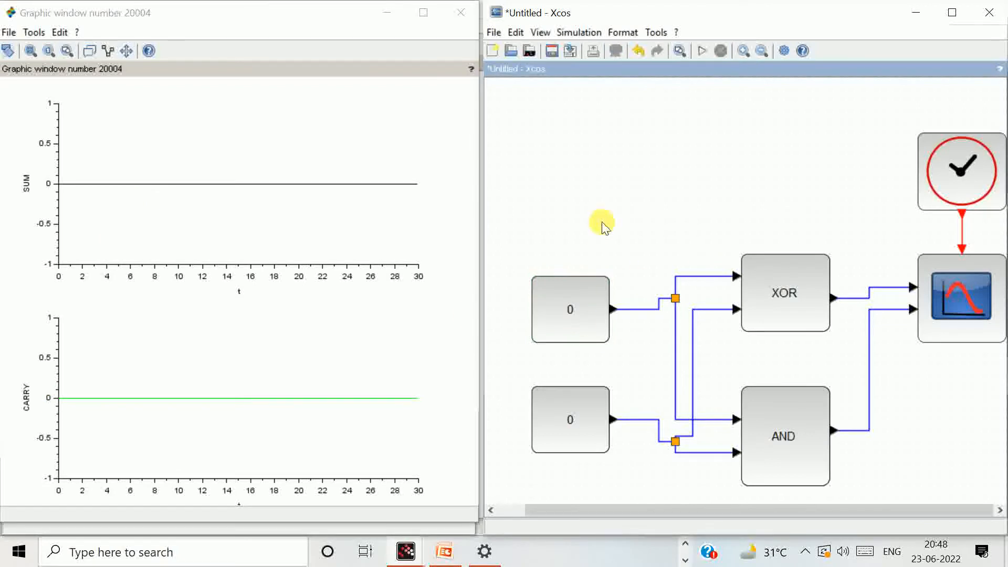
pyautogui.moveTo(579, 318)
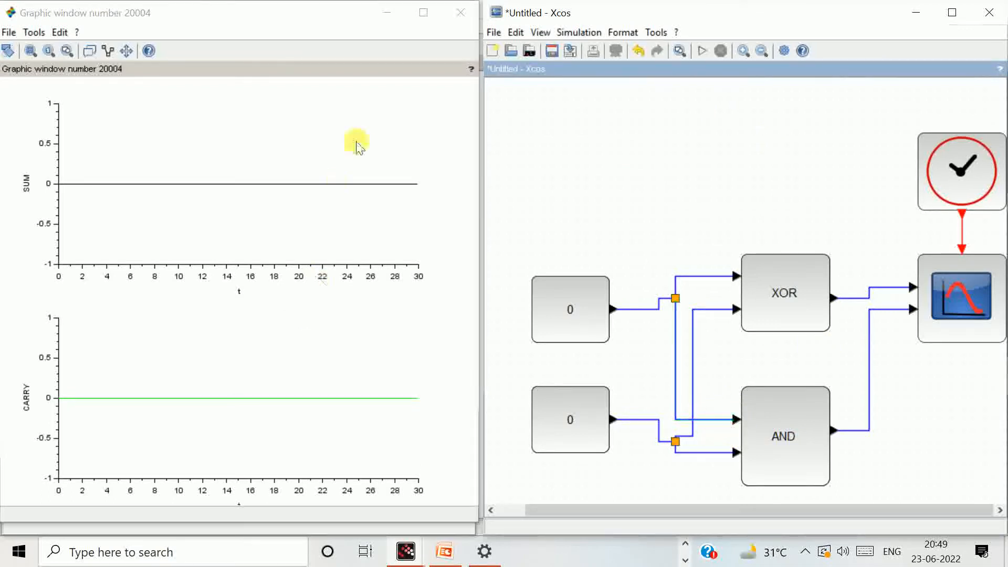
# - Close the scope's graphic window and create a new empty diagram
pyautogui.click(460, 15)
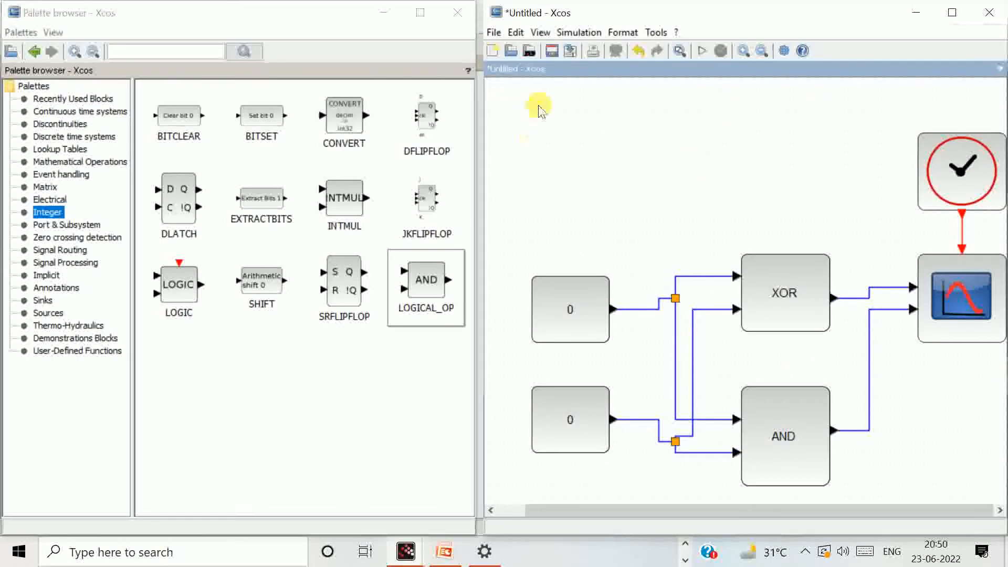
pyautogui.click(494, 32)
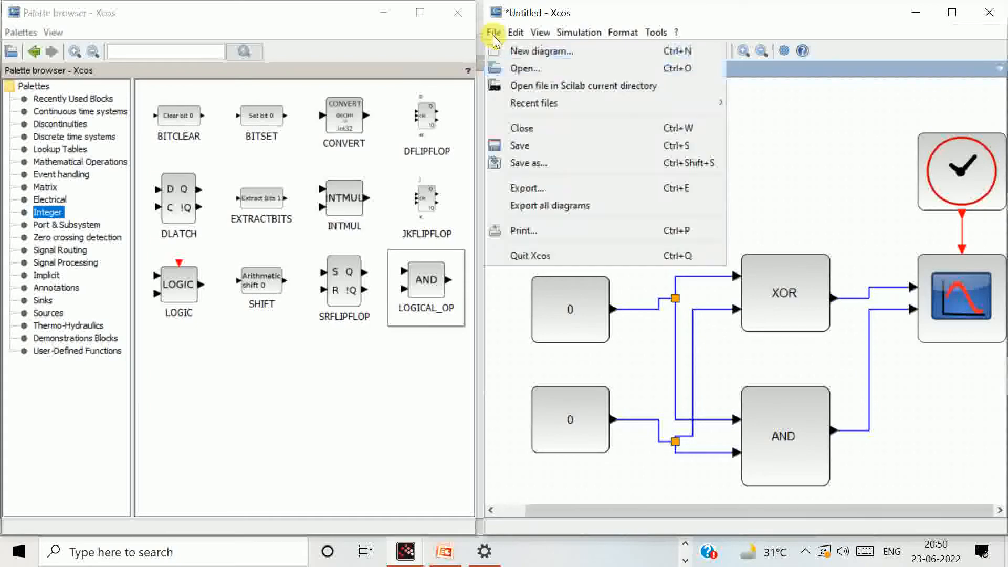
pyautogui.click(543, 51)
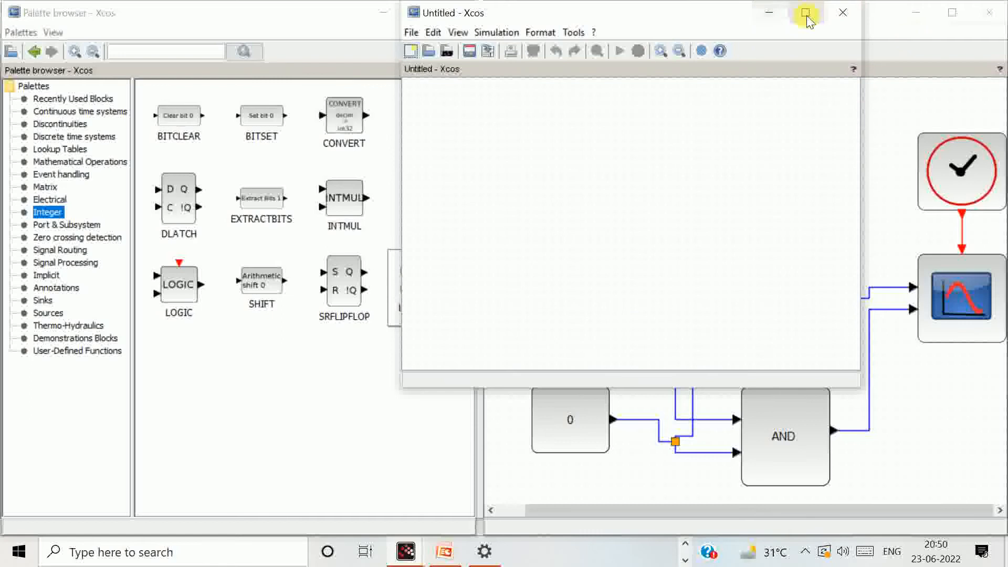
pyautogui.click(768, 14)
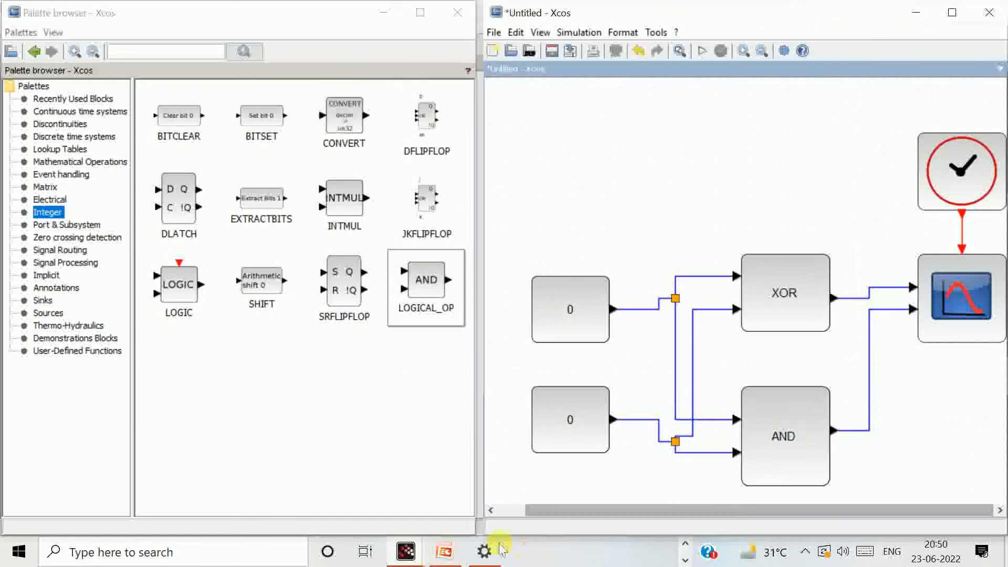
pyautogui.click(407, 553)
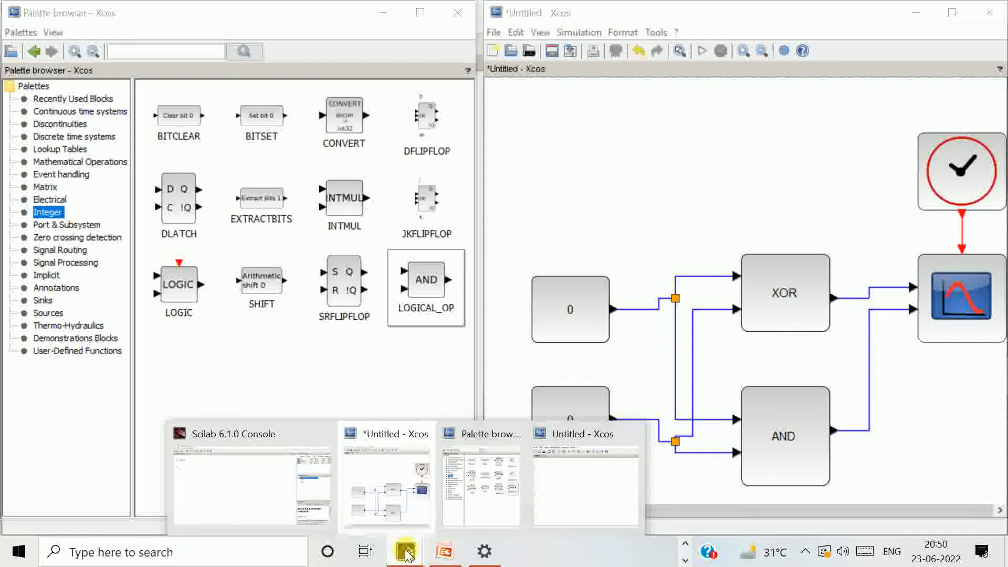
pyautogui.click(382, 440)
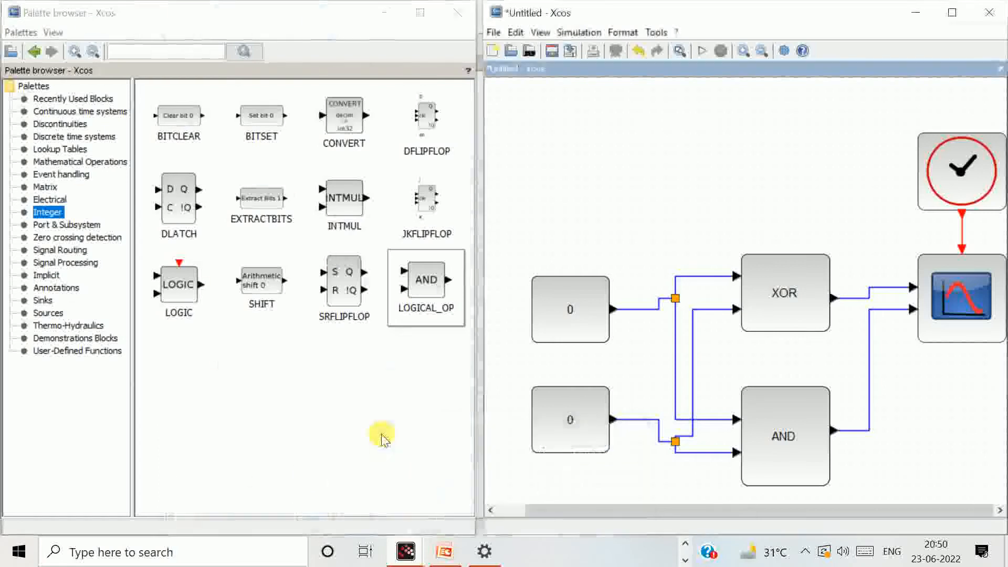
pyautogui.click(494, 32)
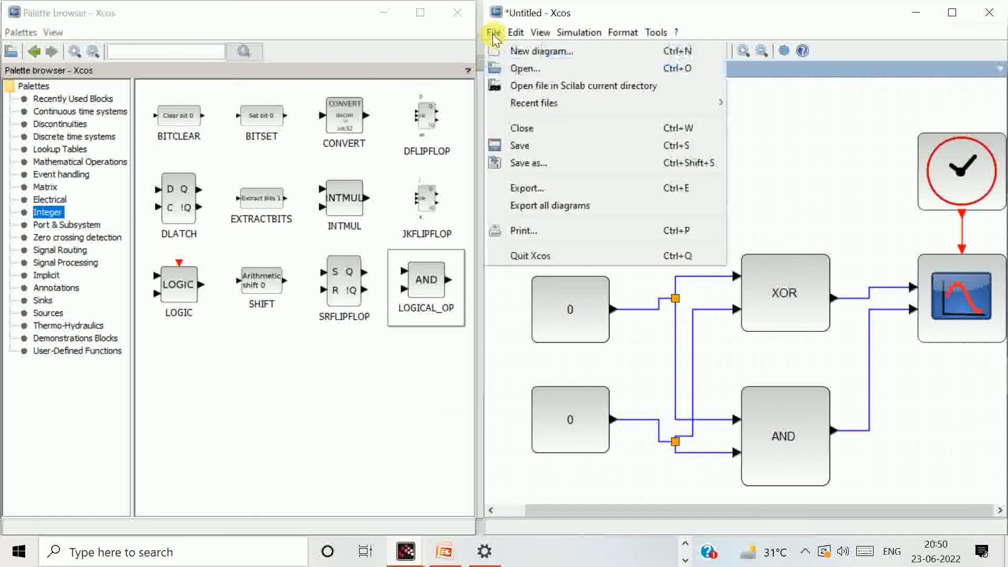
pyautogui.click(535, 257)
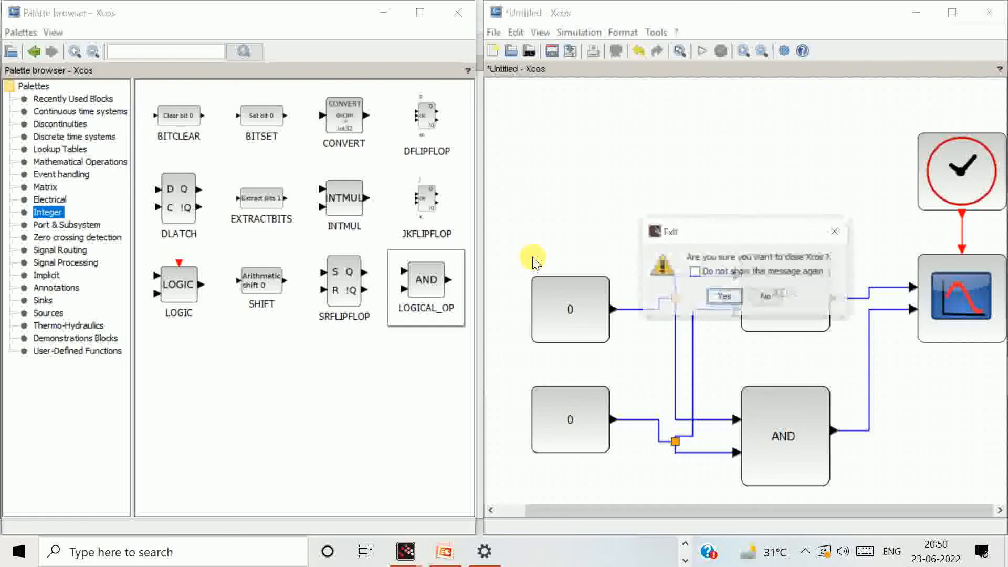
pyautogui.click(727, 297)
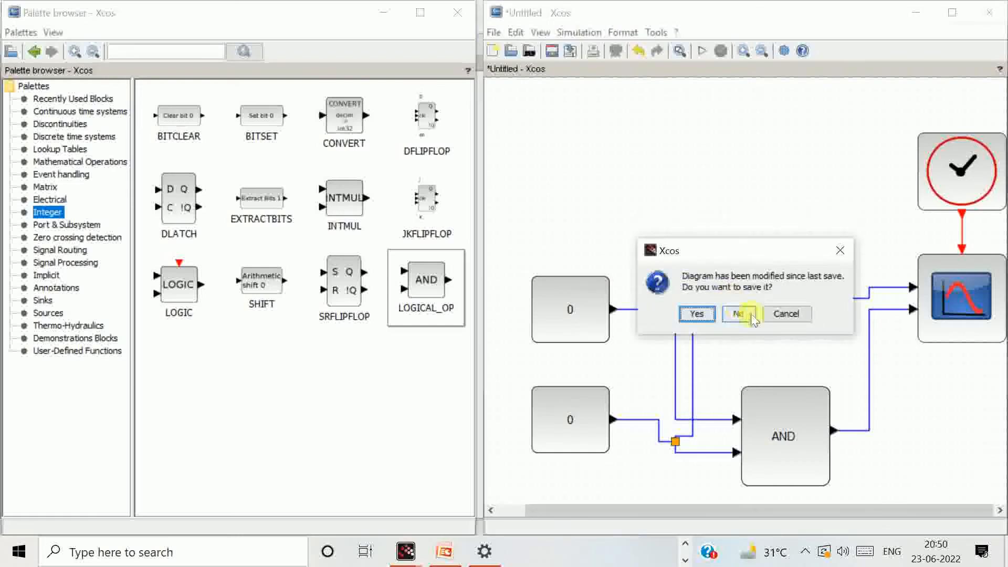
pyautogui.click(783, 312)
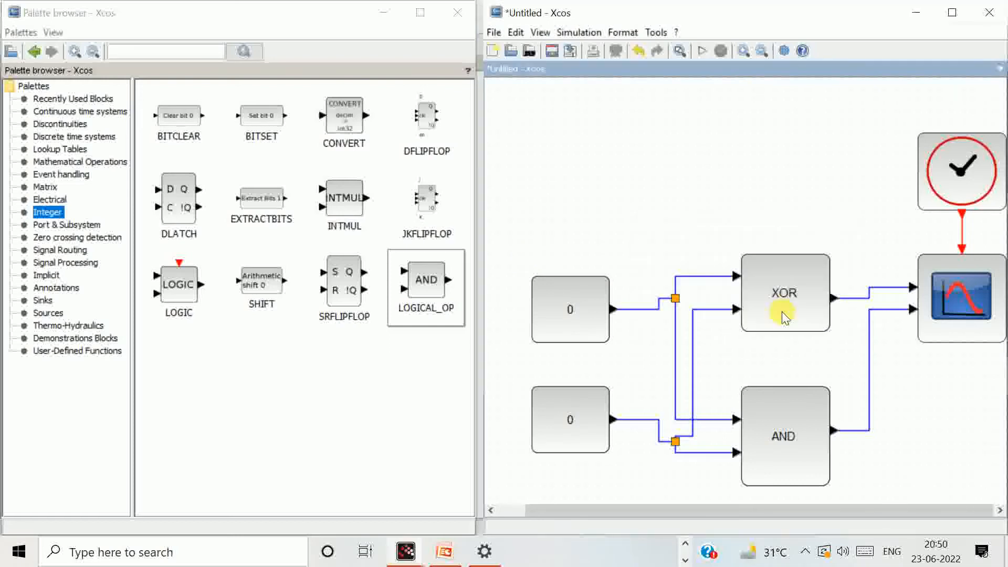
pyautogui.click(989, 12)
pyautogui.click(704, 315)
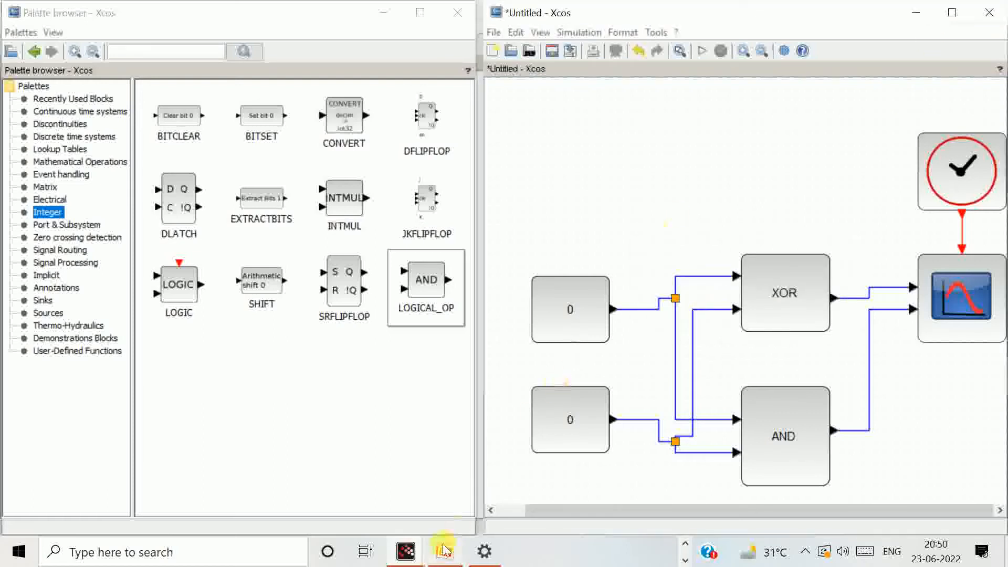
pyautogui.moveTo(405, 559)
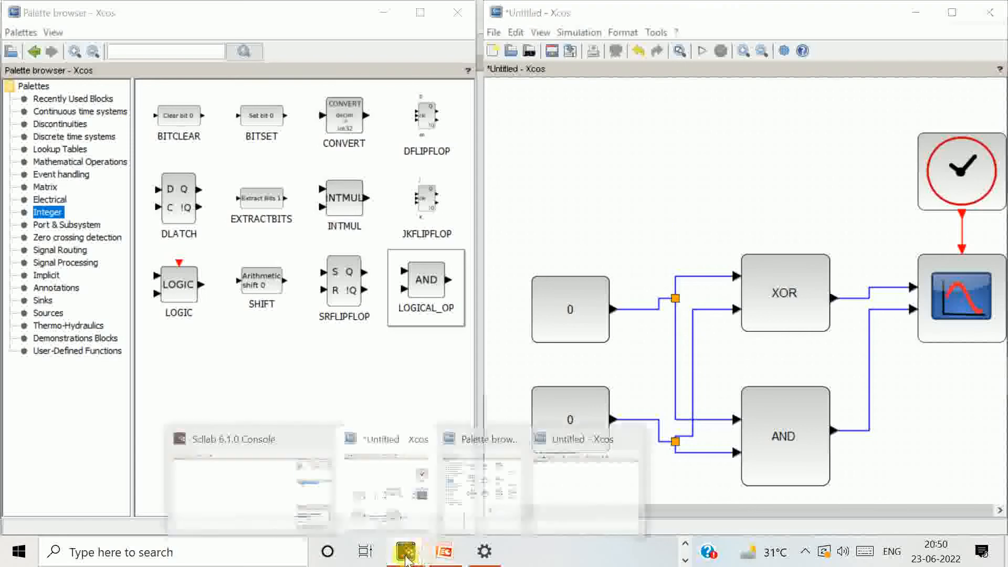
pyautogui.click(577, 440)
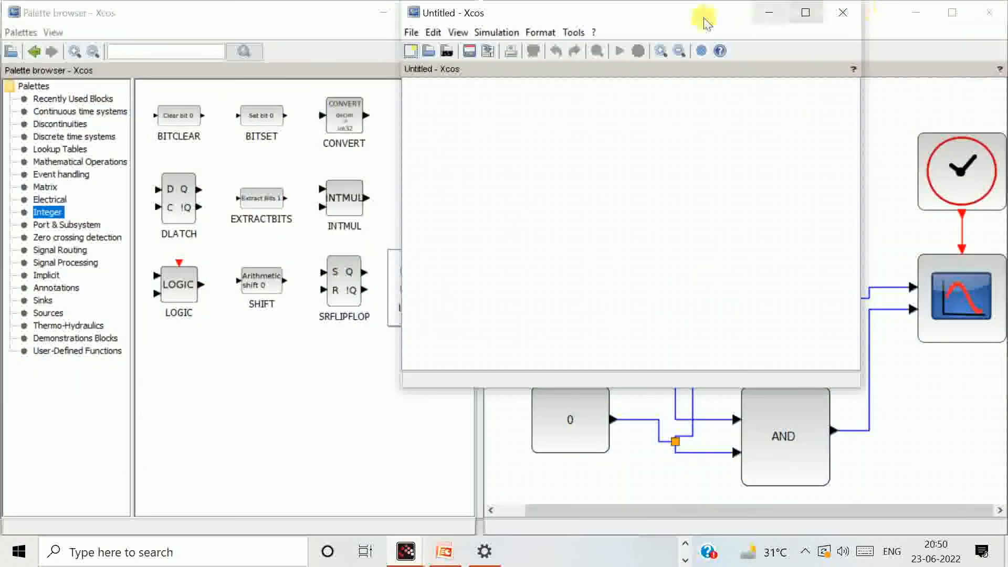
pyautogui.hotkey('ctrl', 's')
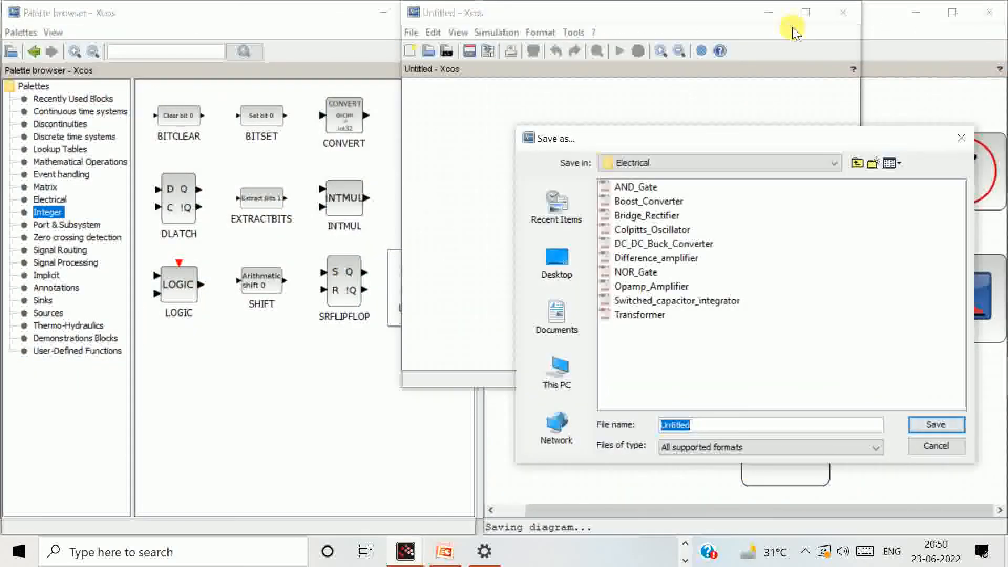
pyautogui.click(965, 137)
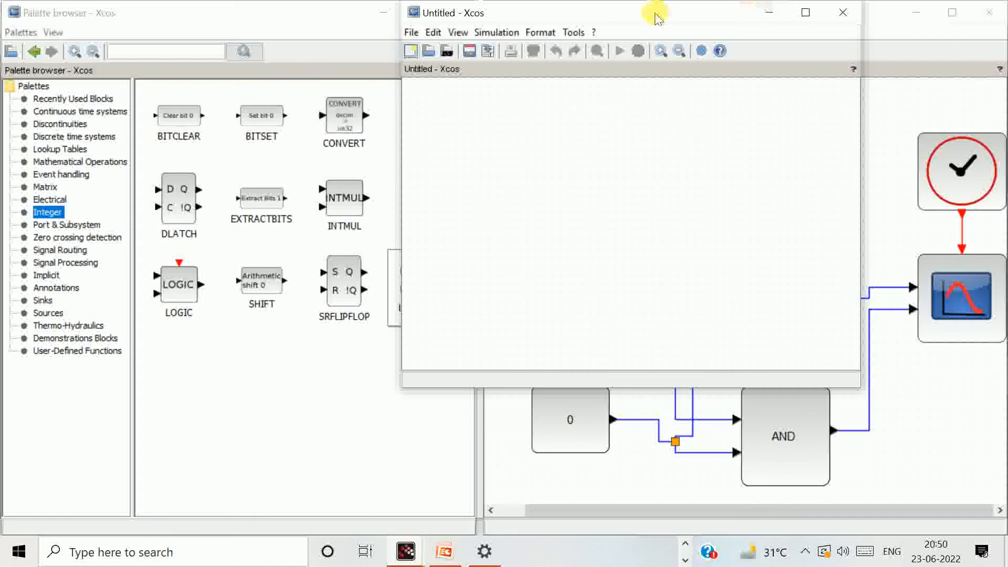
# - Move and enlarge the new diagram window so it fills the space beside the palette browser
pyautogui.moveTo(657, 16); pyautogui.dragTo(745, 17)
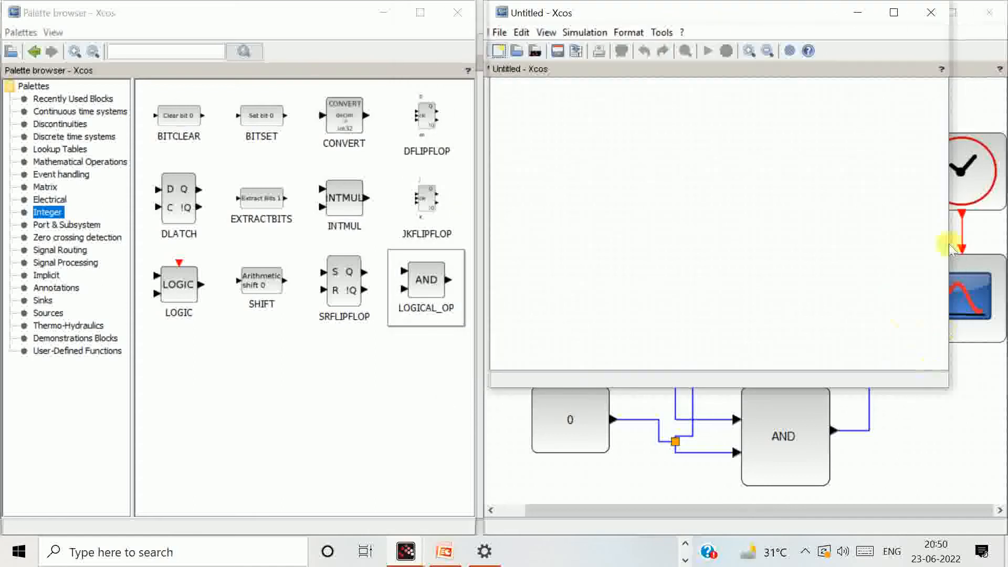
pyautogui.moveTo(959, 90); pyautogui.dragTo(1003, 101)
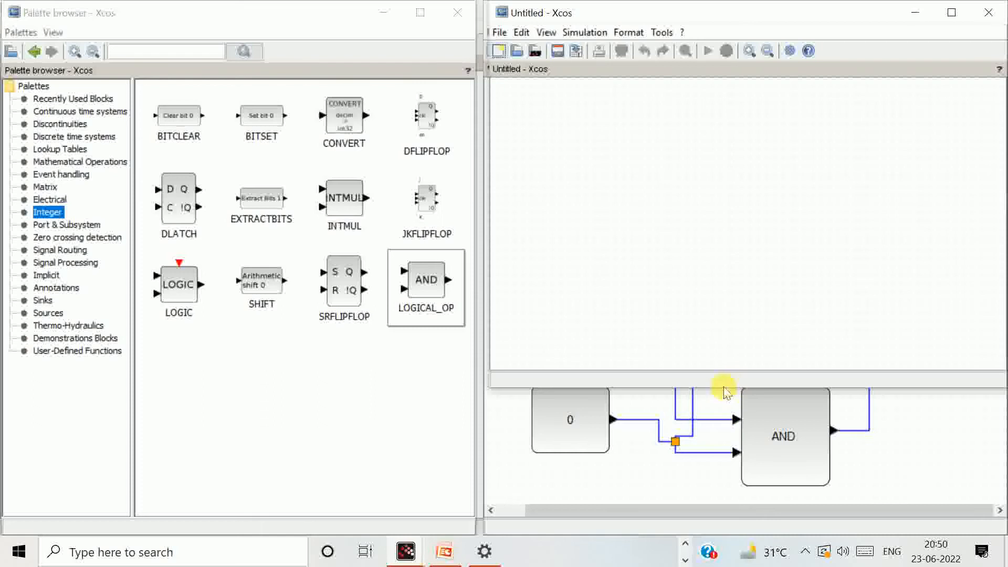
pyautogui.moveTo(728, 397); pyautogui.dragTo(726, 545)
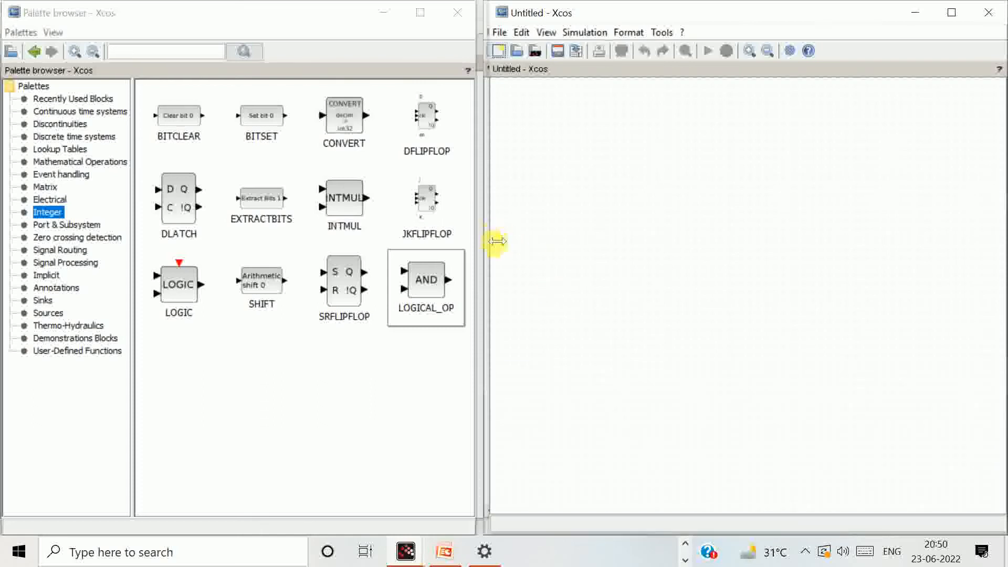
pyautogui.moveTo(497, 241); pyautogui.dragTo(489, 248)
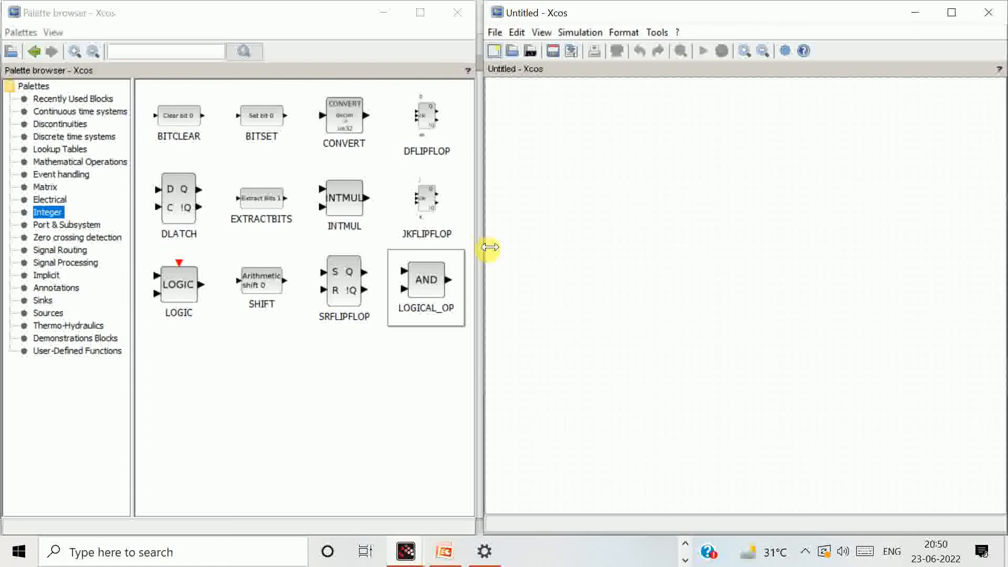
# - Place a MUX block from the Signal Routing palette in the upper middle of the new diagram
pyautogui.click(60, 251)
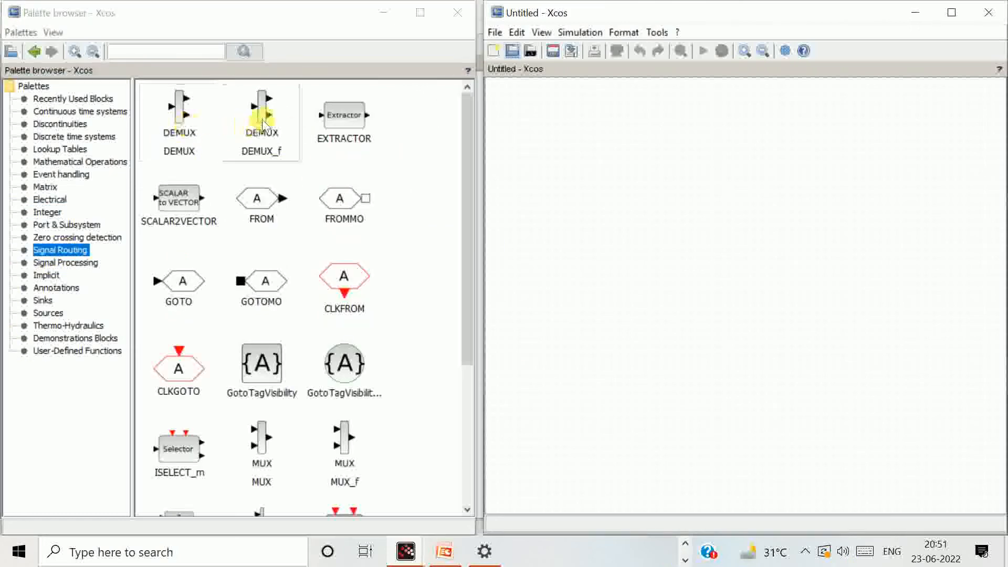
pyautogui.scroll(-2, 405, 304)
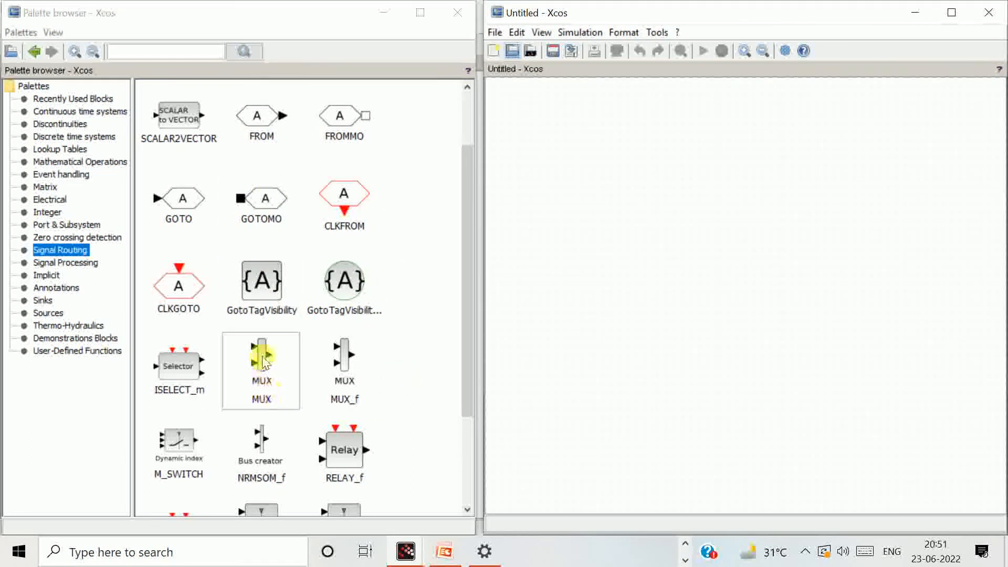
pyautogui.moveTo(263, 359); pyautogui.dragTo(794, 253)
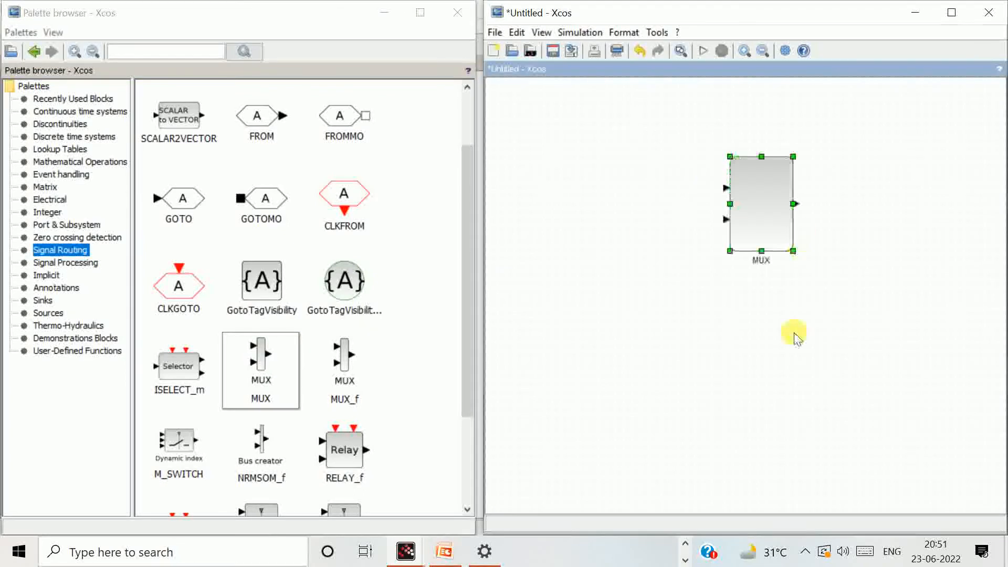
pyautogui.click(796, 336)
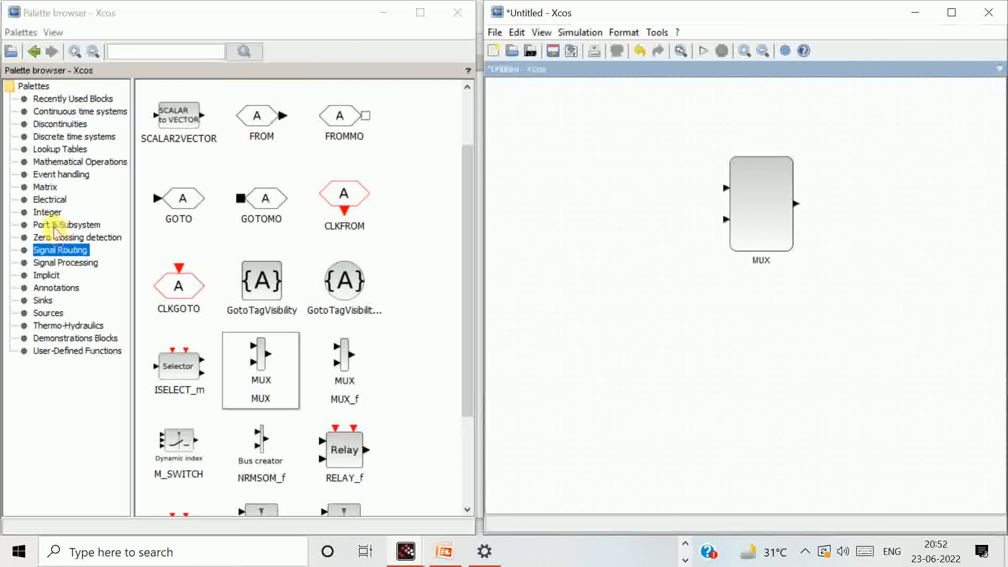
# - Add two GENSIN_f sine generators from the Sources palette, one aligned below the other to the left of the MUX
pyautogui.click(51, 314)
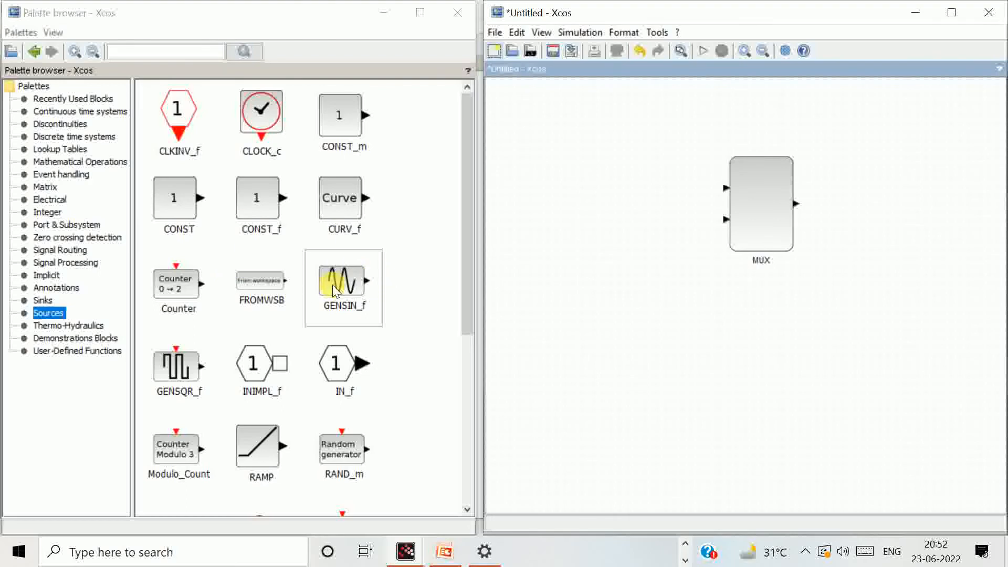
pyautogui.moveTo(340, 288); pyautogui.dragTo(564, 134)
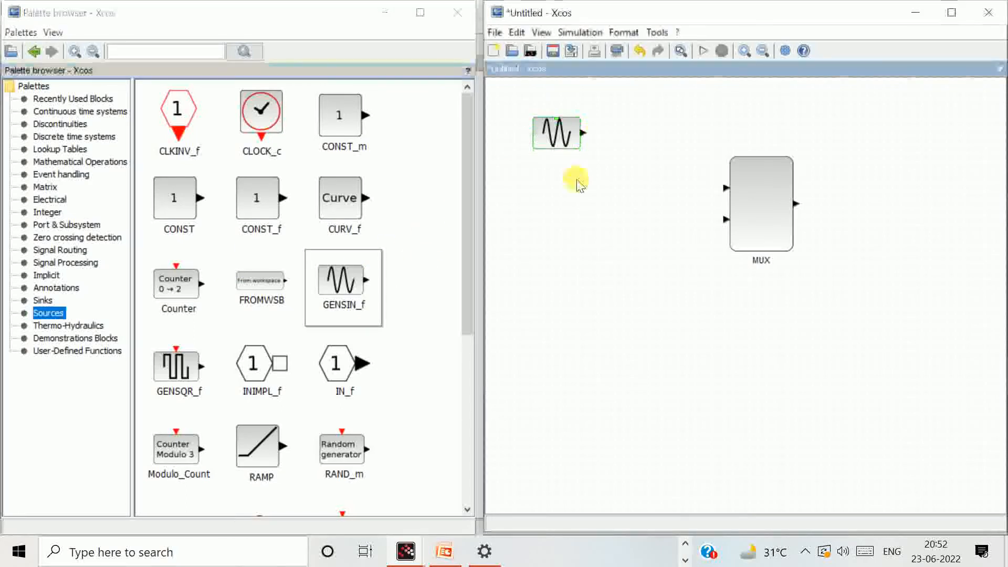
pyautogui.moveTo(339, 281); pyautogui.dragTo(559, 207)
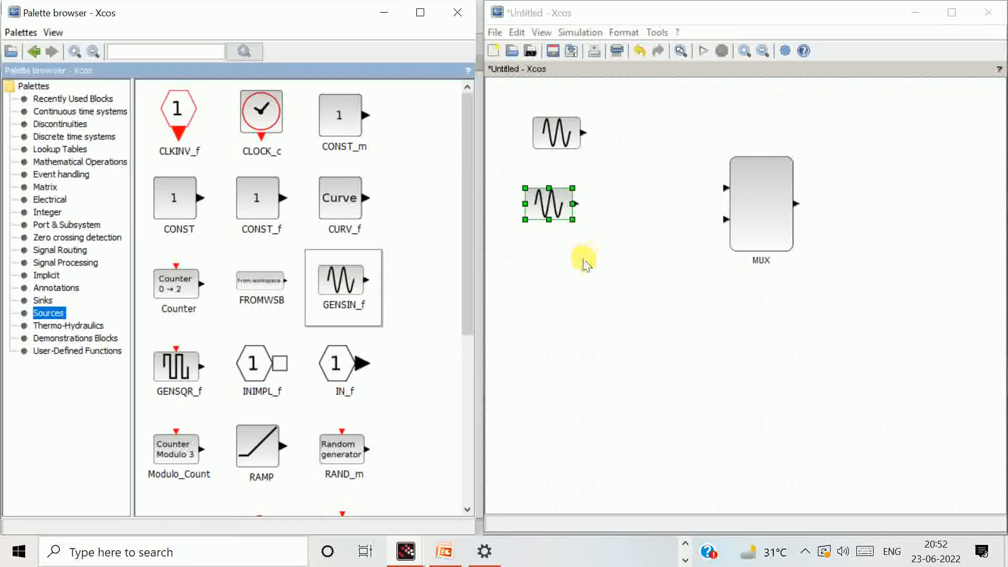
pyautogui.moveTo(560, 207); pyautogui.dragTo(568, 207)
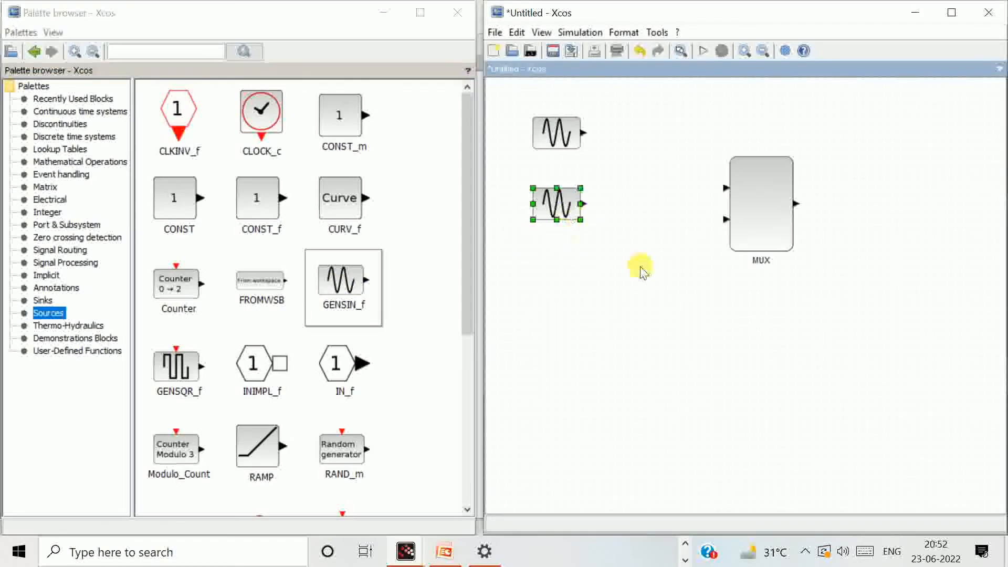
pyautogui.click(646, 279)
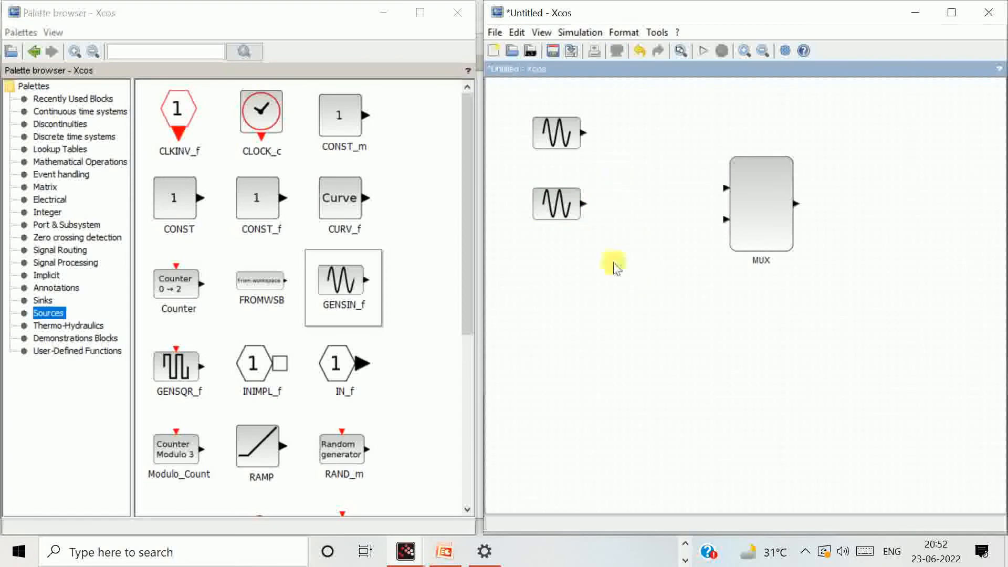
# - Below the sine generators, add a GENSQR_f square wave generator with a CONST_m block beneath it and a CLOCK_c above it
pyautogui.click(172, 370)
pyautogui.moveTo(269, 374); pyautogui.dragTo(568, 334)
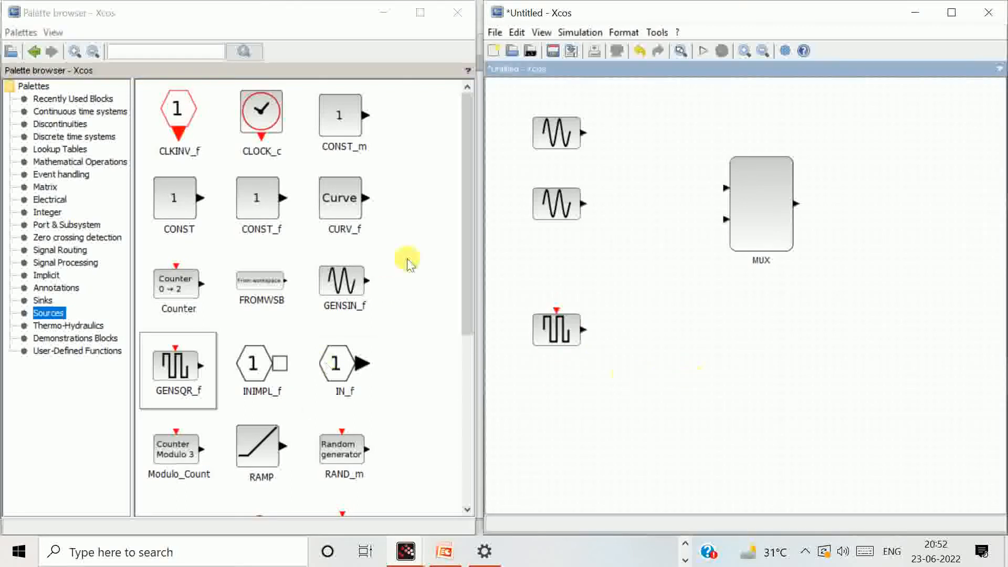
pyautogui.moveTo(353, 135); pyautogui.dragTo(588, 424)
pyautogui.click(637, 445)
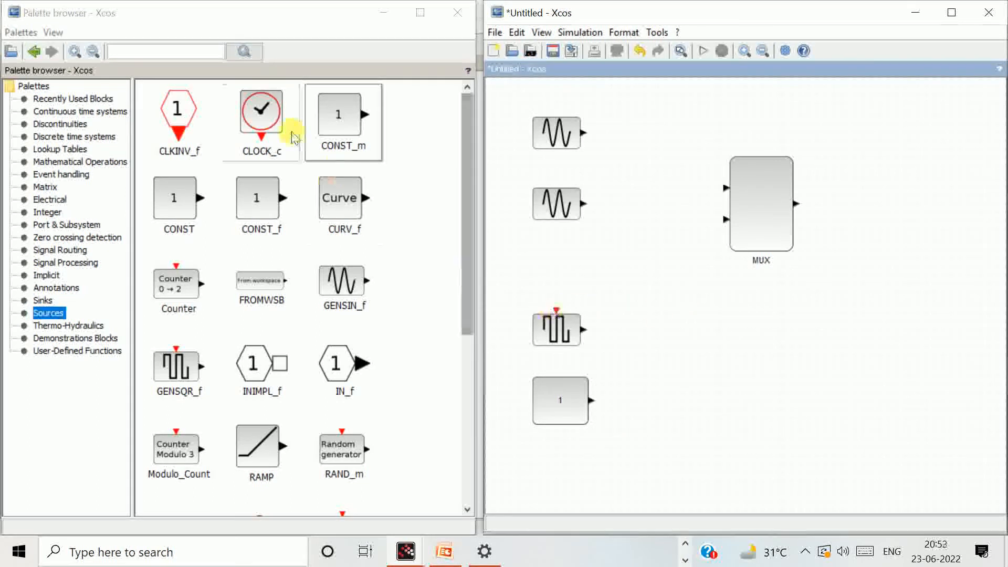
pyautogui.moveTo(260, 113); pyautogui.dragTo(558, 277)
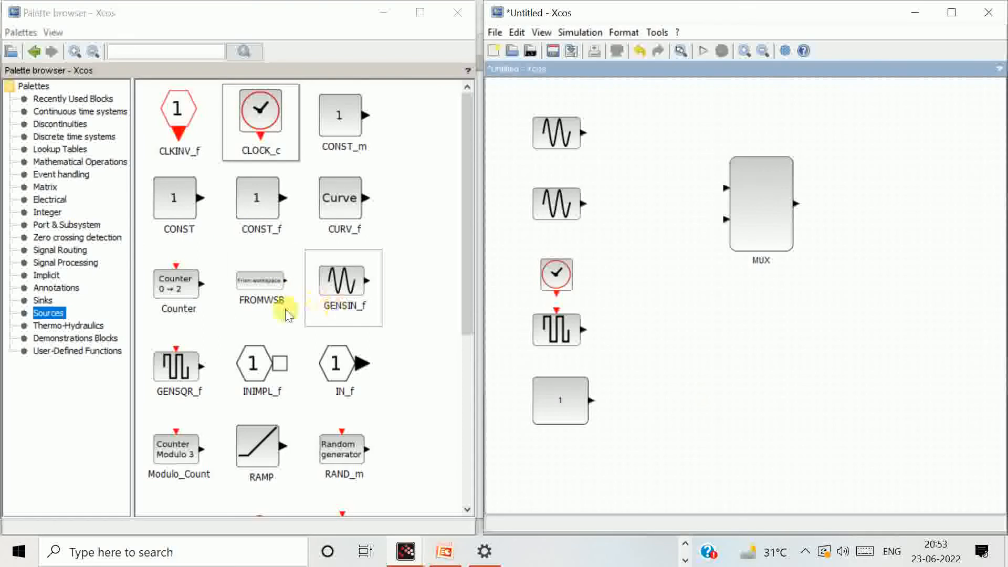
# - Place a CSCOPE block from the Sinks palette to the right of the MUX and enlarge it
pyautogui.click(41, 301)
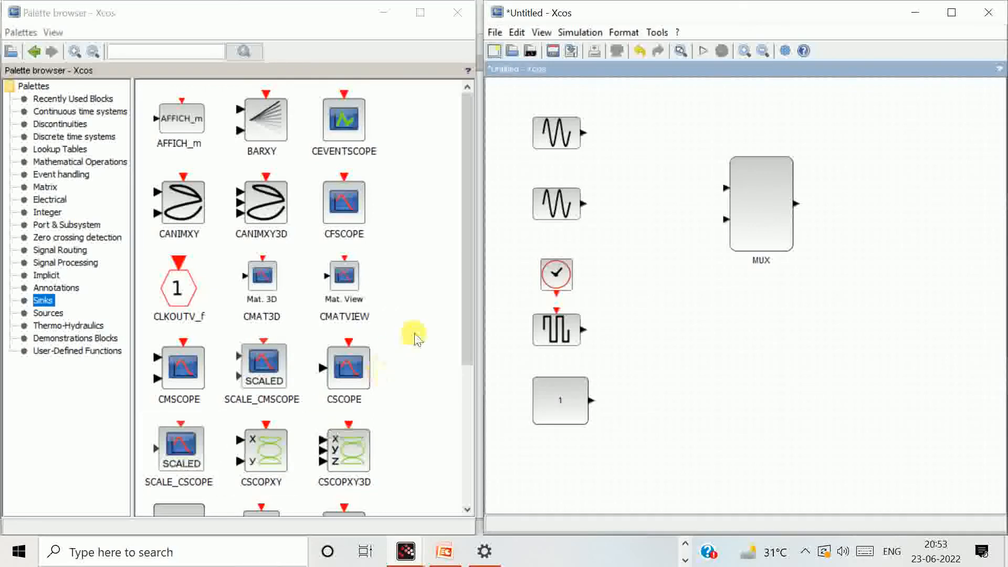
pyautogui.scroll(-3, 417, 333)
pyautogui.moveTo(347, 203); pyautogui.dragTo(887, 205)
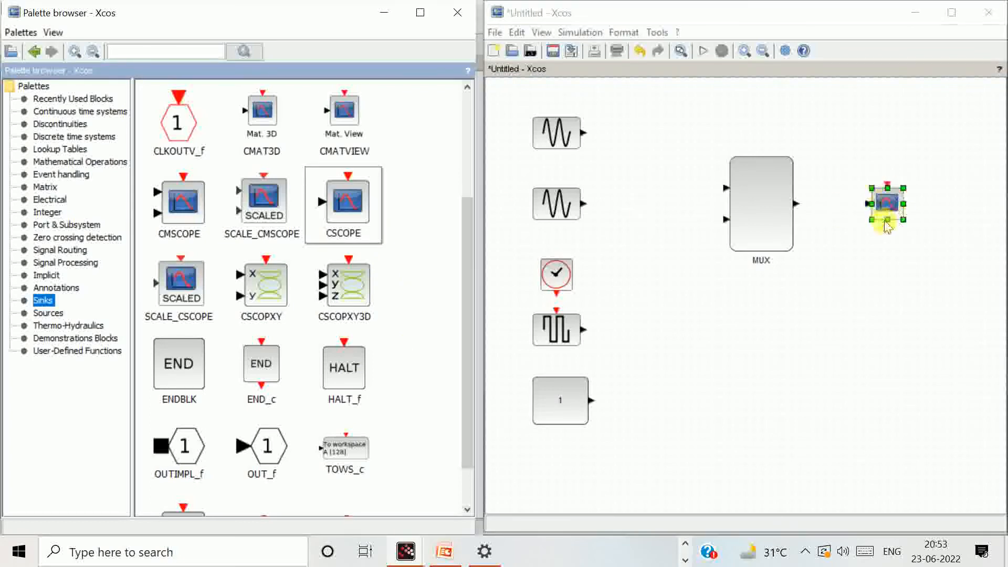
pyautogui.click(920, 309)
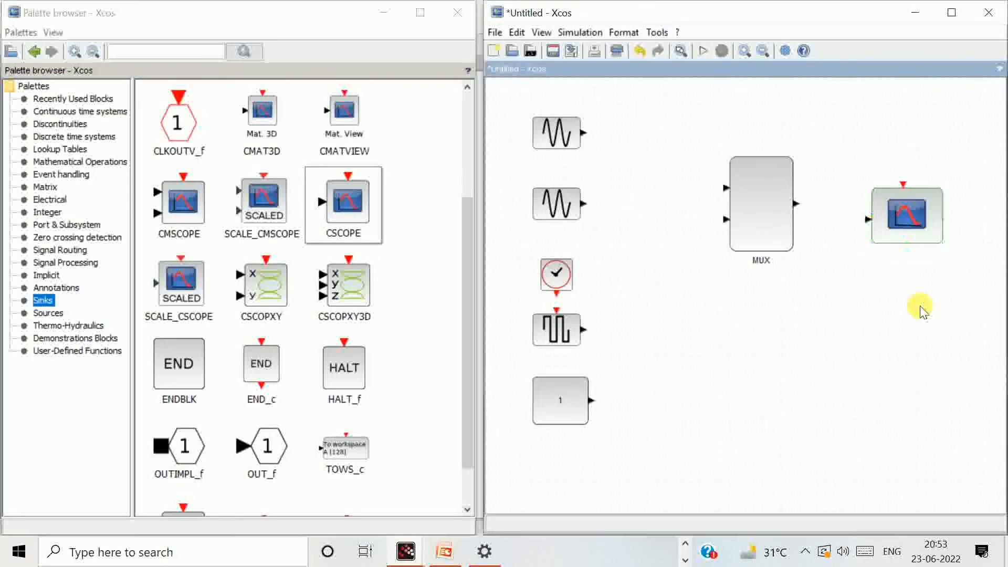
# - Add a second CLOCK_c block from the Sources palette and align it directly above the scope
pyautogui.scroll(3, 272, 201)
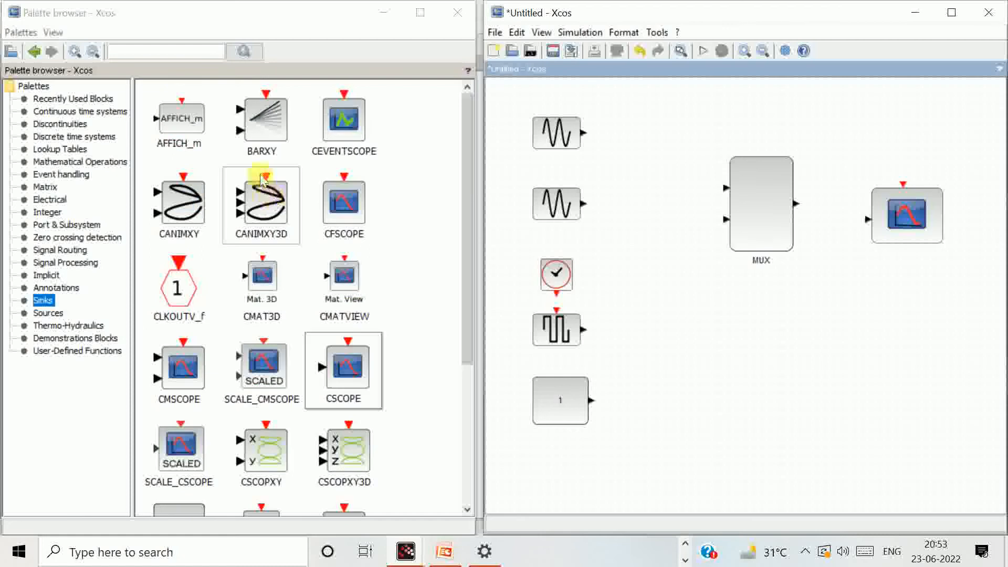
pyautogui.click(46, 315)
pyautogui.click(46, 315)
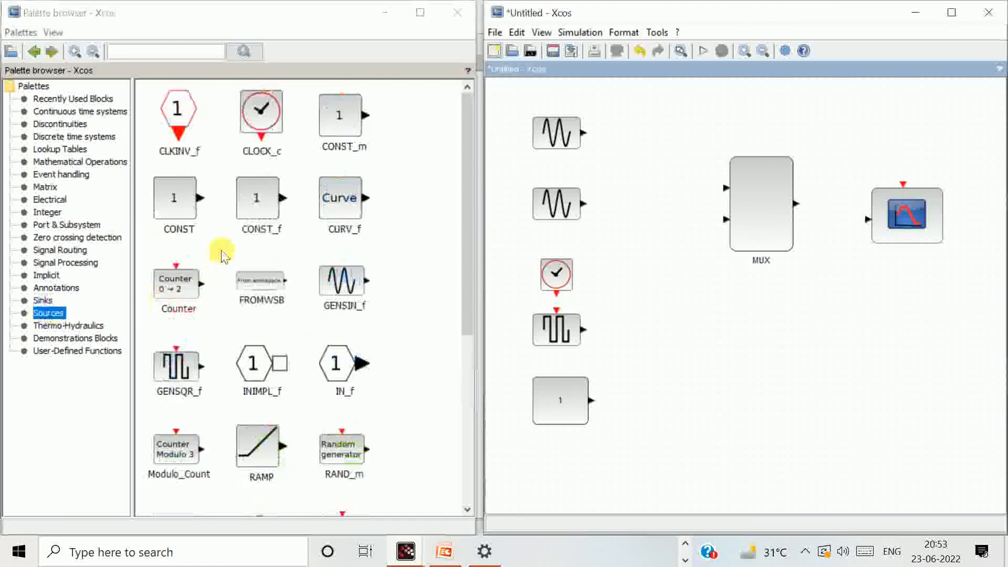
pyautogui.click(258, 116)
pyautogui.moveTo(259, 119); pyautogui.dragTo(904, 138)
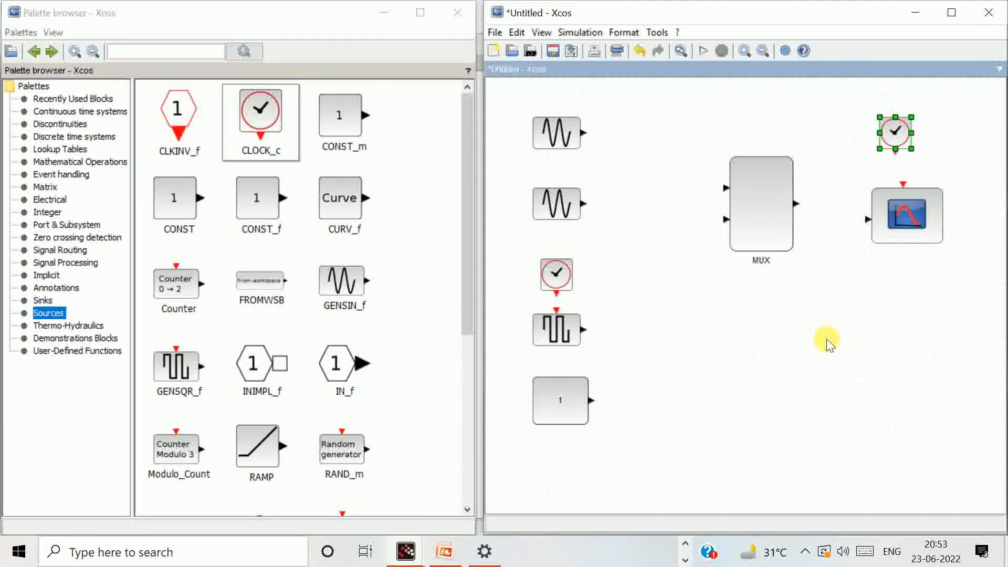
pyautogui.click(827, 341)
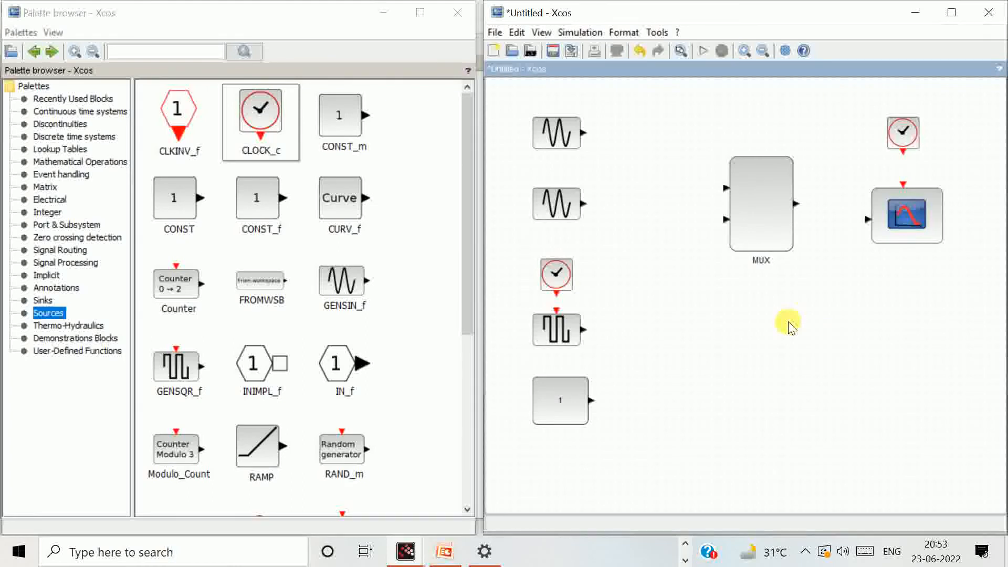
# - Move the MUX down and left, and shift the scope with its clock to line up with the MUX output
pyautogui.moveTo(770, 211); pyautogui.dragTo(730, 259)
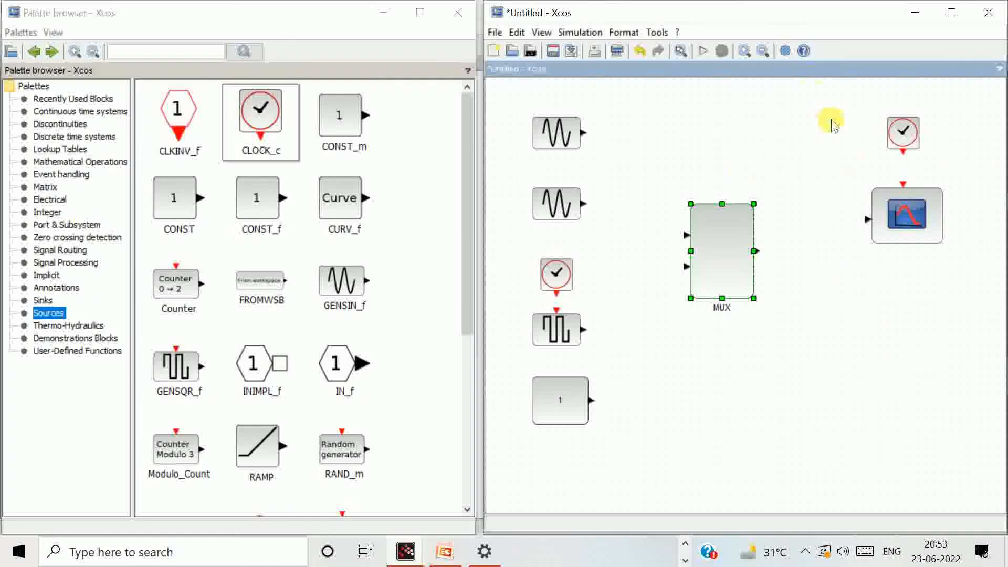
pyautogui.moveTo(849, 96); pyautogui.dragTo(971, 258)
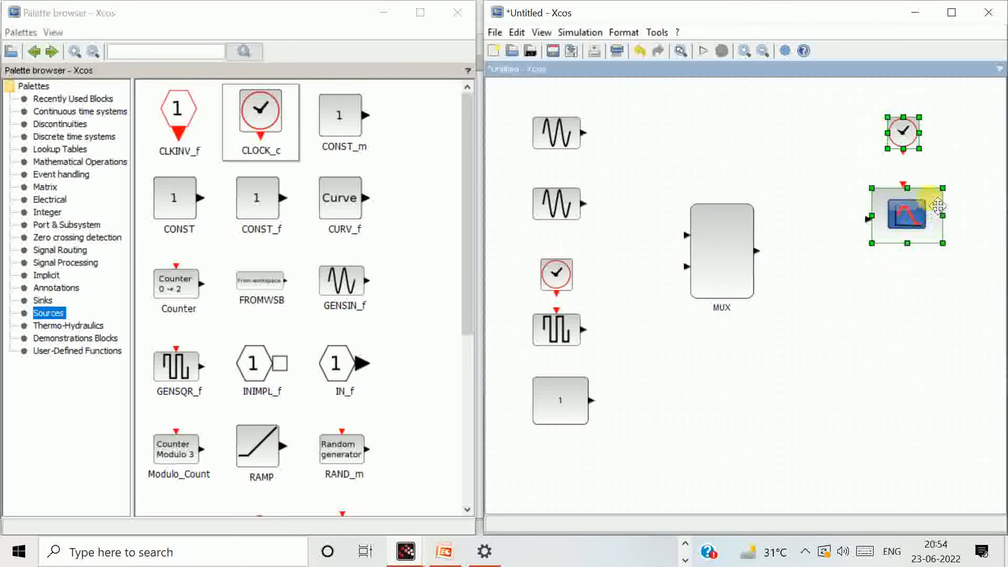
pyautogui.moveTo(923, 204); pyautogui.dragTo(899, 237)
pyautogui.click(902, 341)
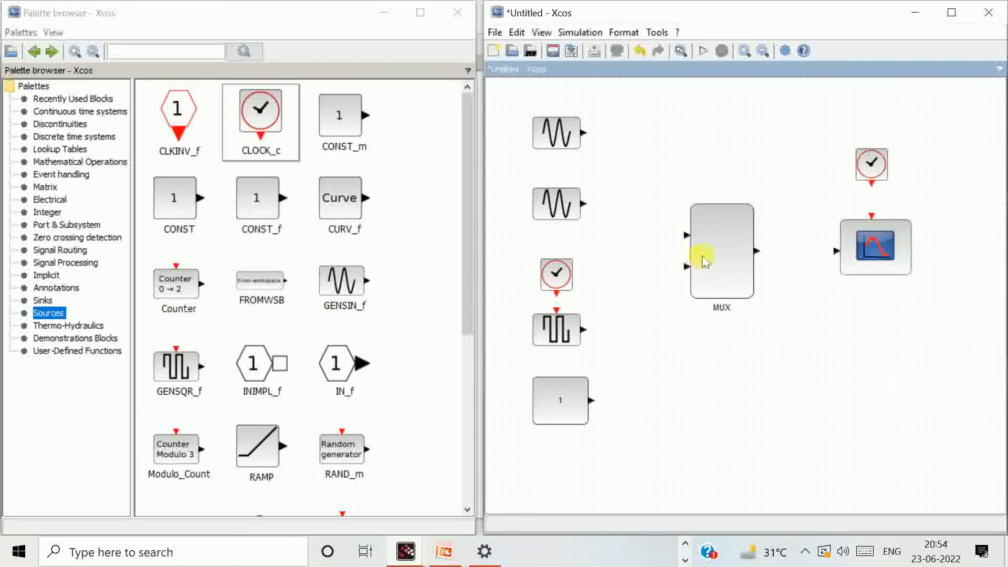
# - Set the MUX block's number of input ports to 4
pyautogui.doubleClick(717, 253)
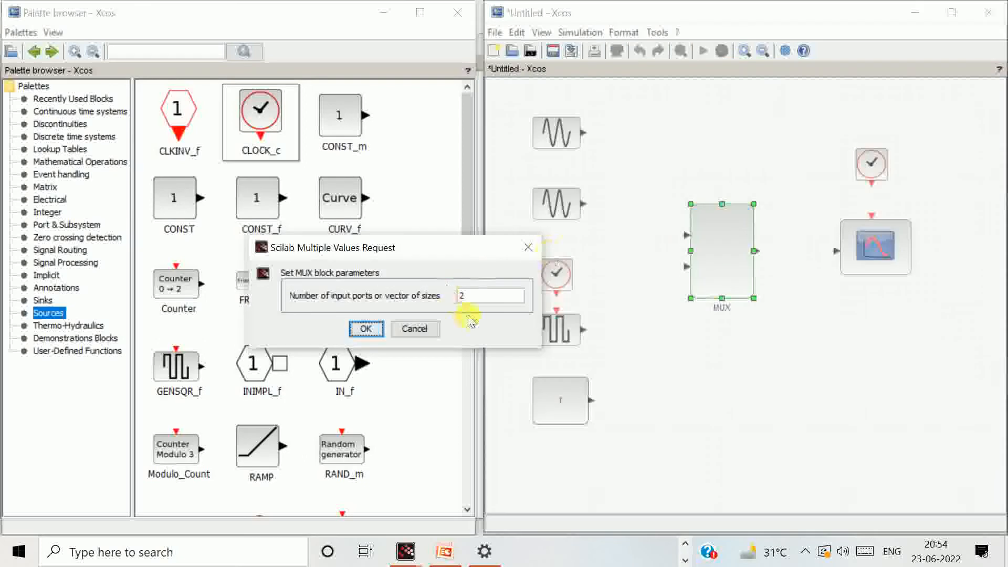
pyautogui.write('4')
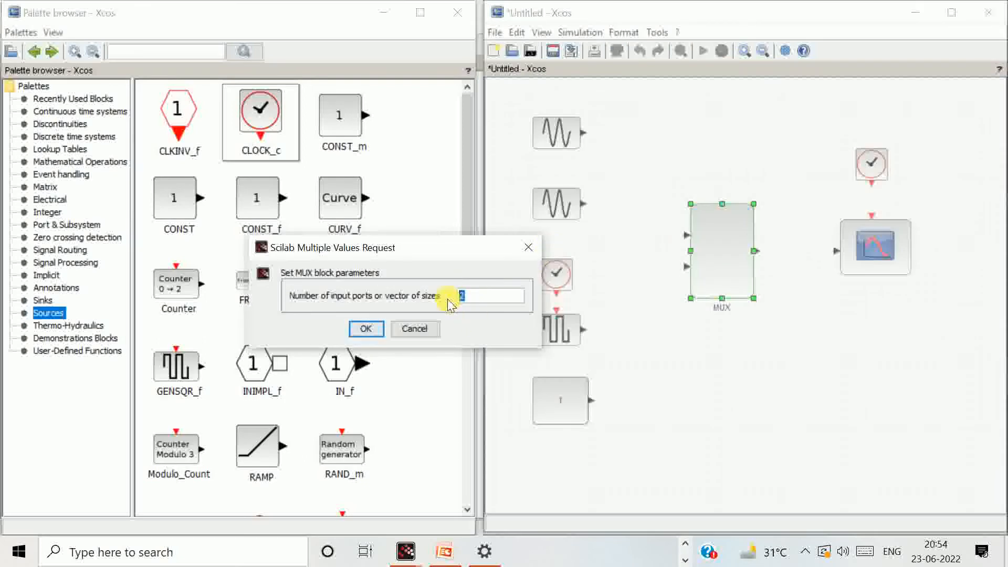
pyautogui.click(366, 328)
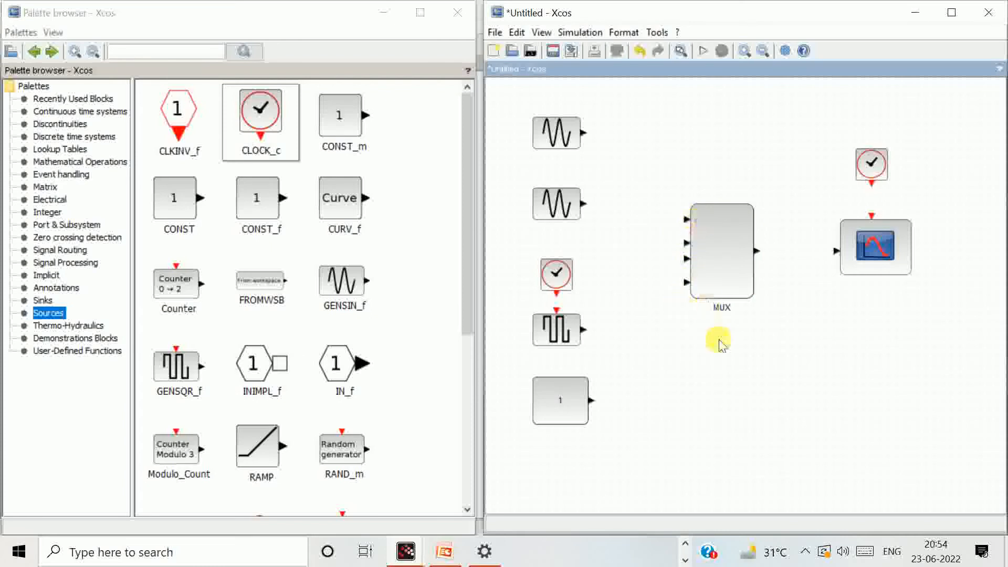
# - Keep the upper sine generator's default parameters and set the lower sine generator's phase to 180
pyautogui.doubleClick(559, 141)
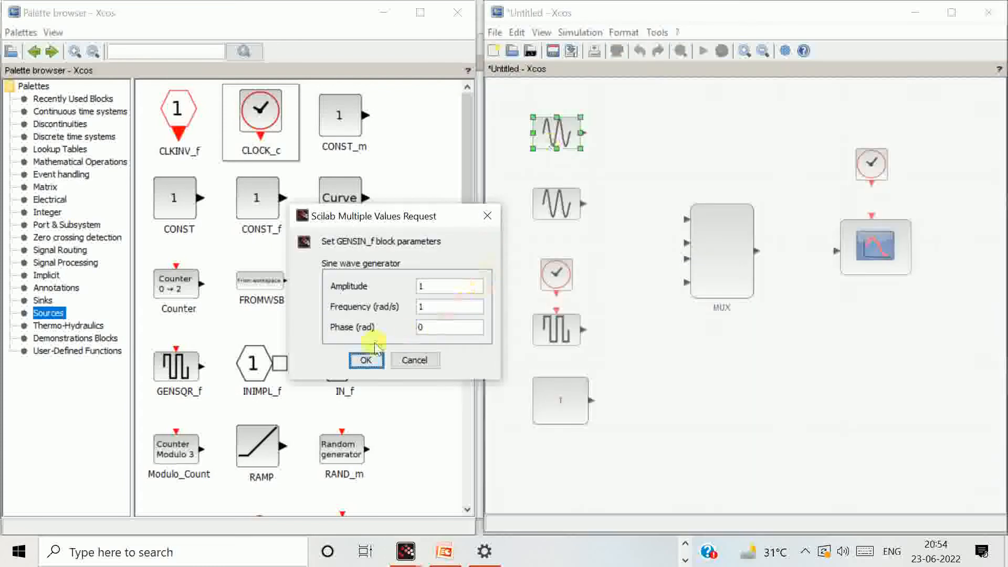
pyautogui.click(366, 360)
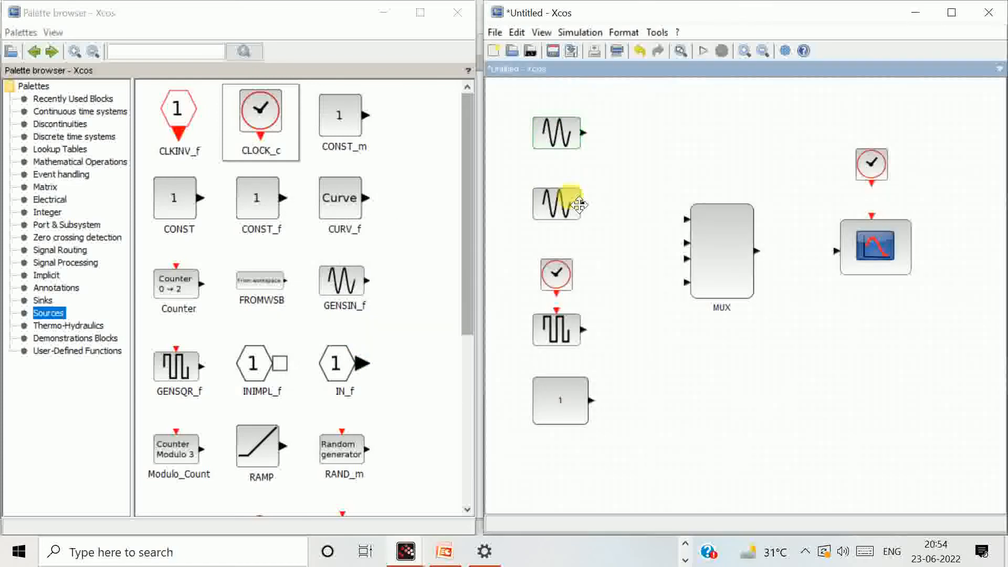
pyautogui.doubleClick(560, 203)
pyautogui.click(416, 331)
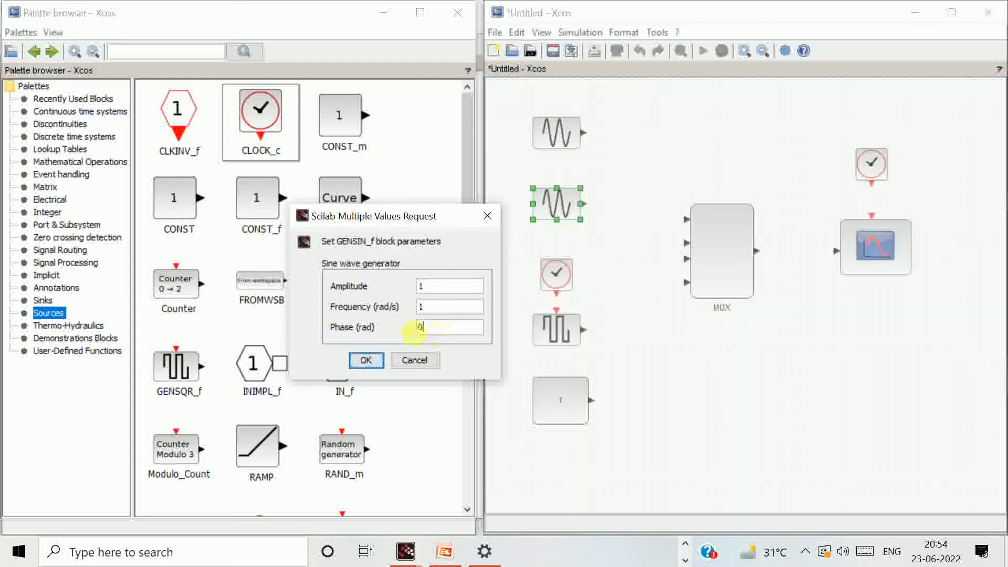
pyautogui.write('180')
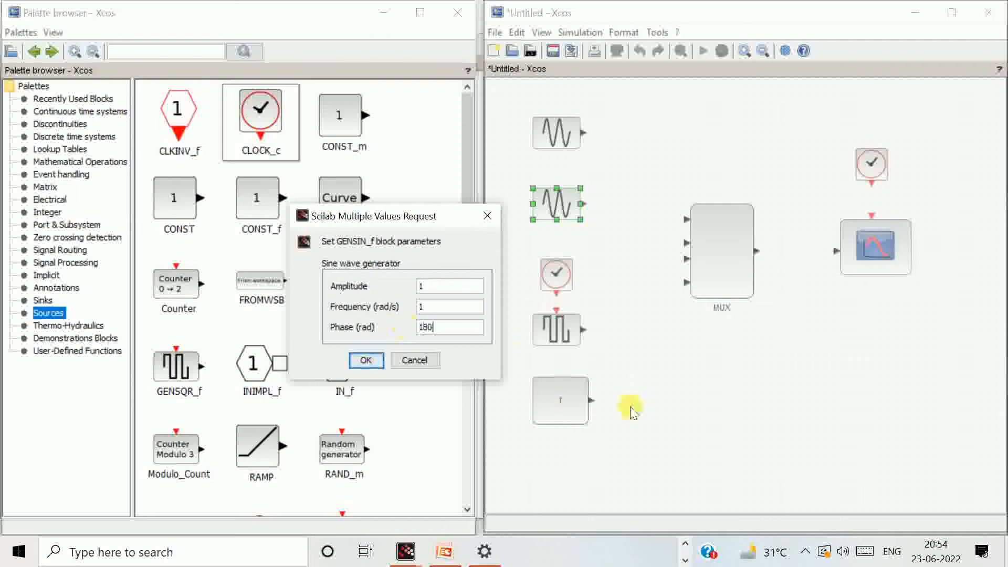
pyautogui.click(367, 360)
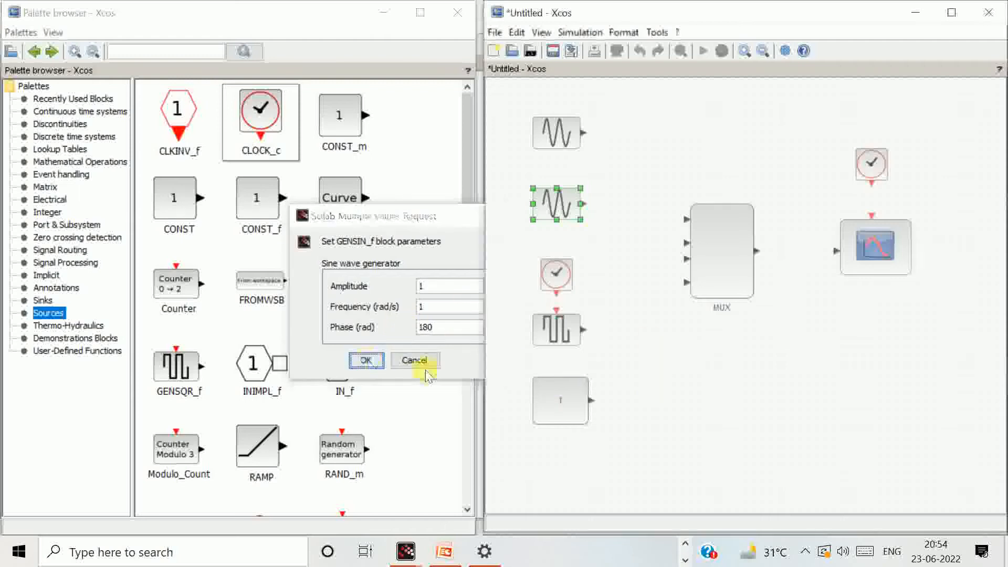
# - Review the period and initialisation time of the clock above the square wave generator
pyautogui.doubleClick(570, 282)
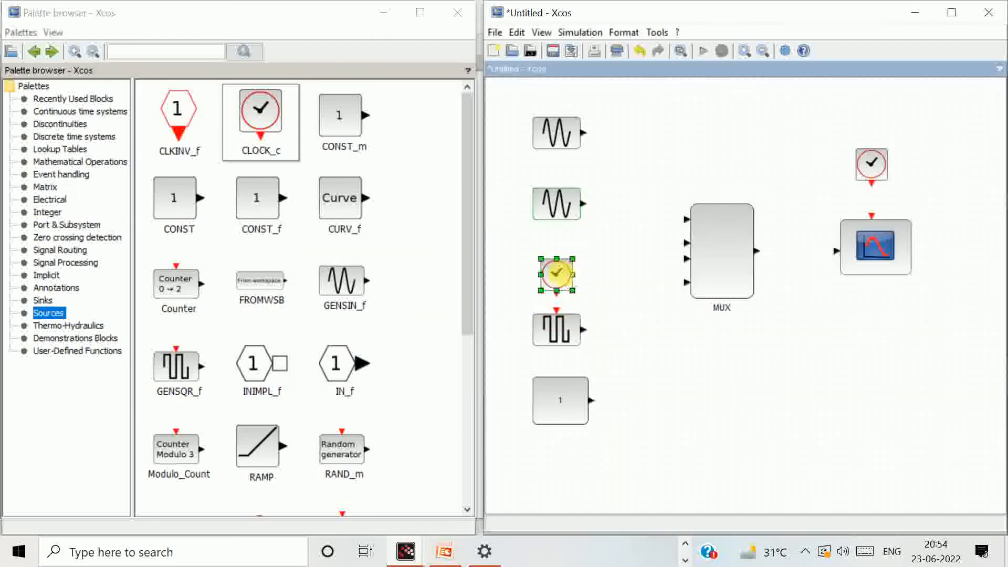
pyautogui.moveTo(449, 312); pyautogui.dragTo(397, 316)
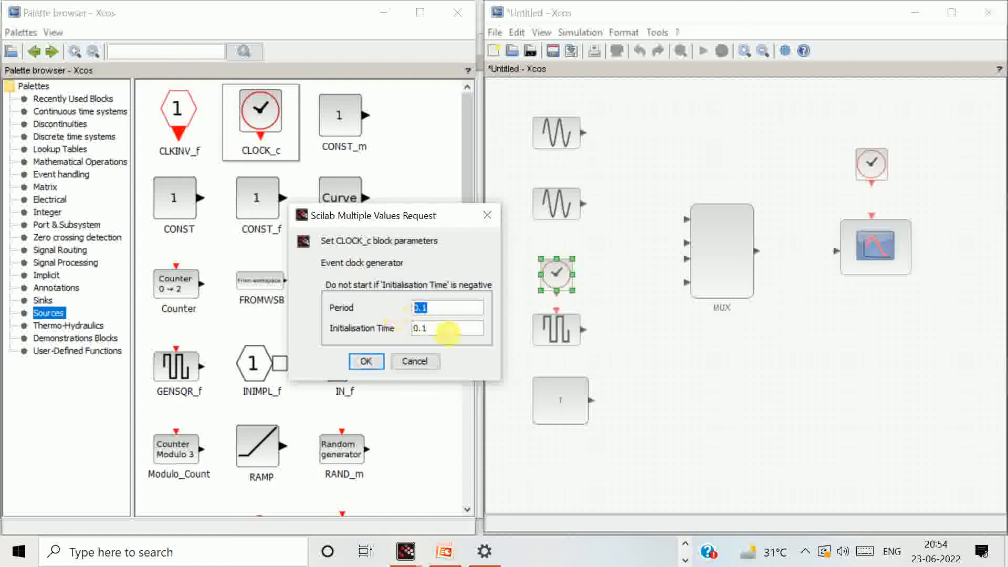
pyautogui.click(366, 361)
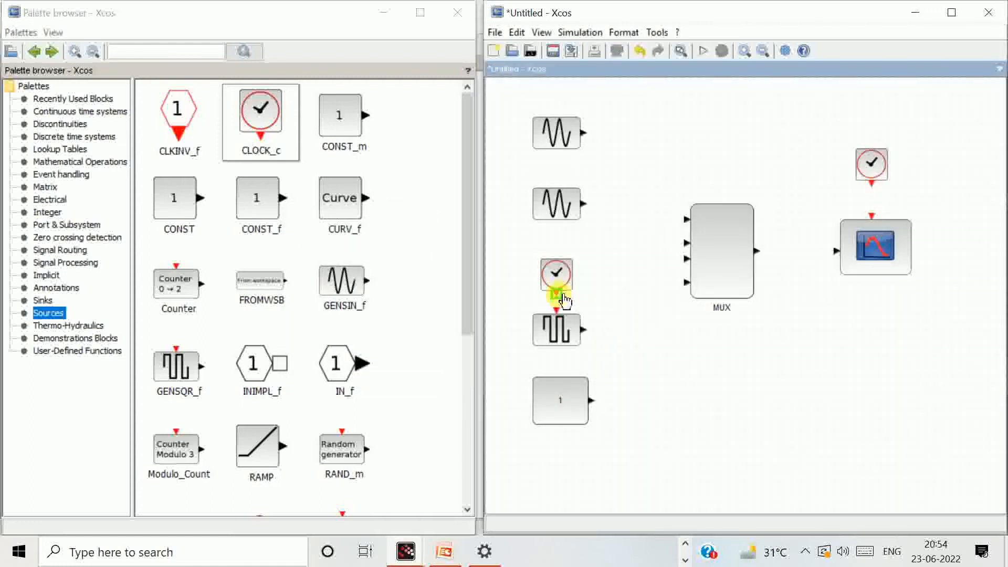
# - Connect the clock's event output to the square wave generator's event input and accept the generator's amplitude of 1
pyautogui.moveTo(564, 300); pyautogui.dragTo(570, 334)
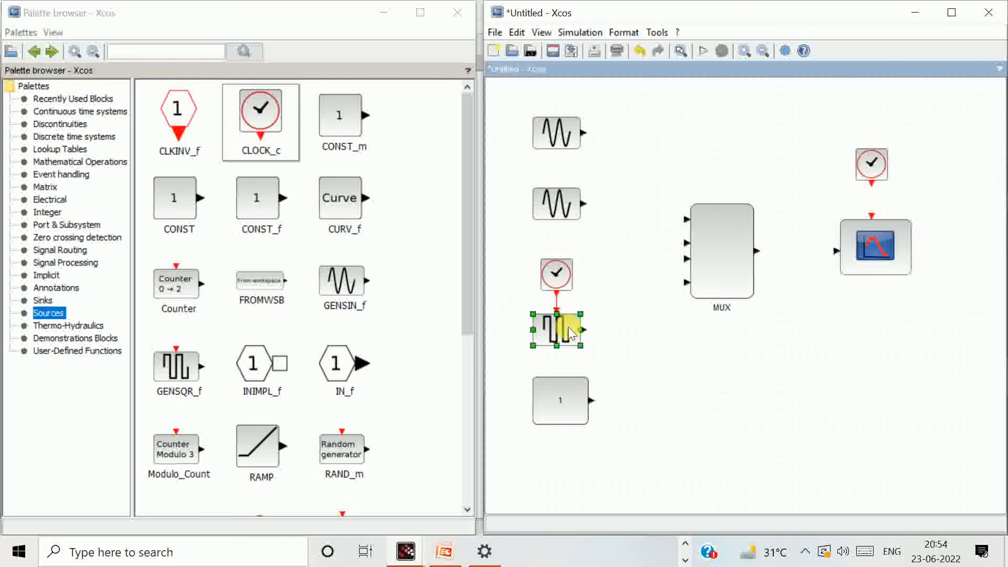
pyautogui.doubleClick(577, 336)
pyautogui.click(381, 329)
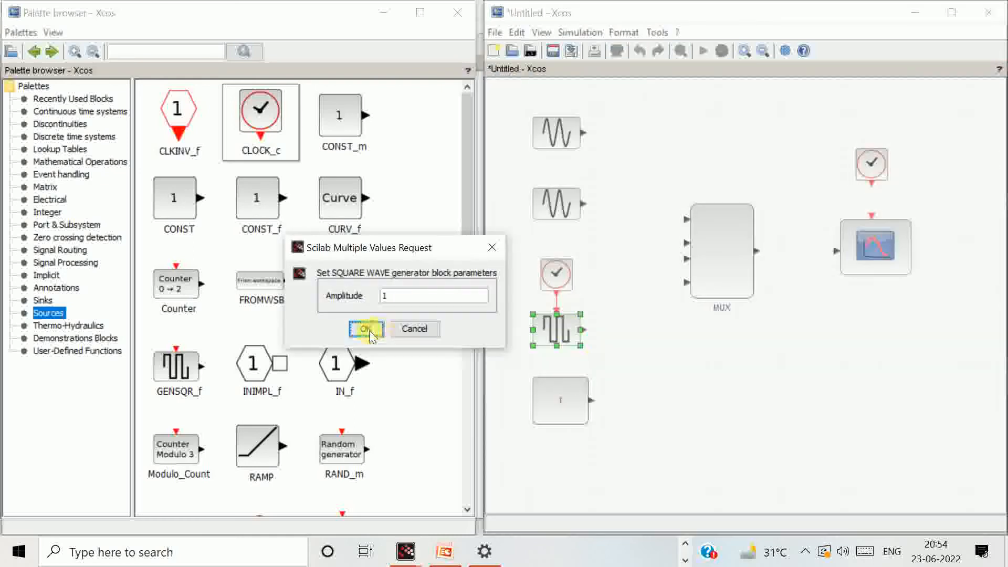
# - Connect the upper sine generator's output to the MUX's first input and the lower sine generator's output to its second input
pyautogui.click(709, 412)
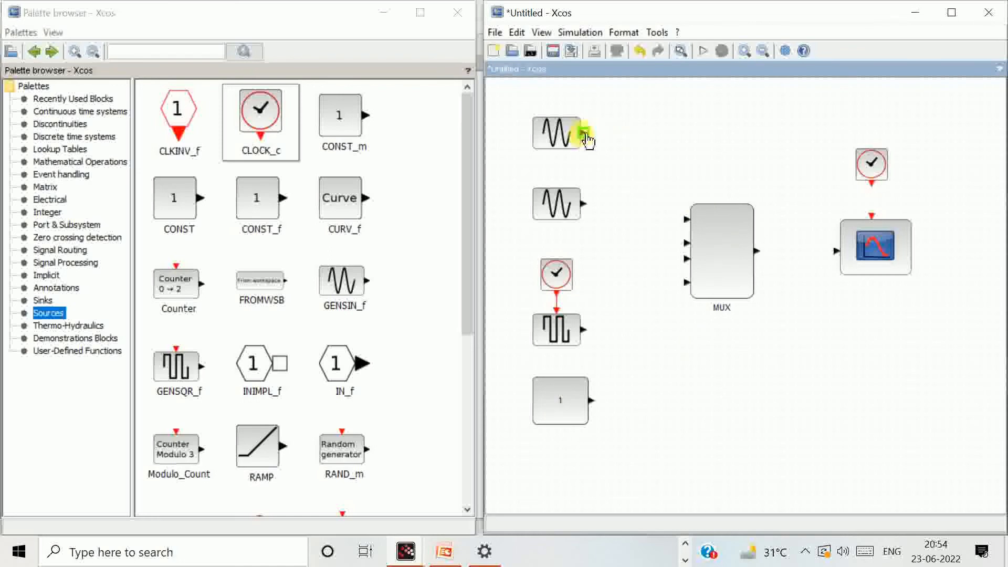
pyautogui.moveTo(587, 138)
pyautogui.mouseDown()
pyautogui.moveTo(672, 138)
pyautogui.moveTo(665, 203)
pyautogui.moveTo(672, 222)
pyautogui.moveTo(686, 220)
pyautogui.mouseUp()
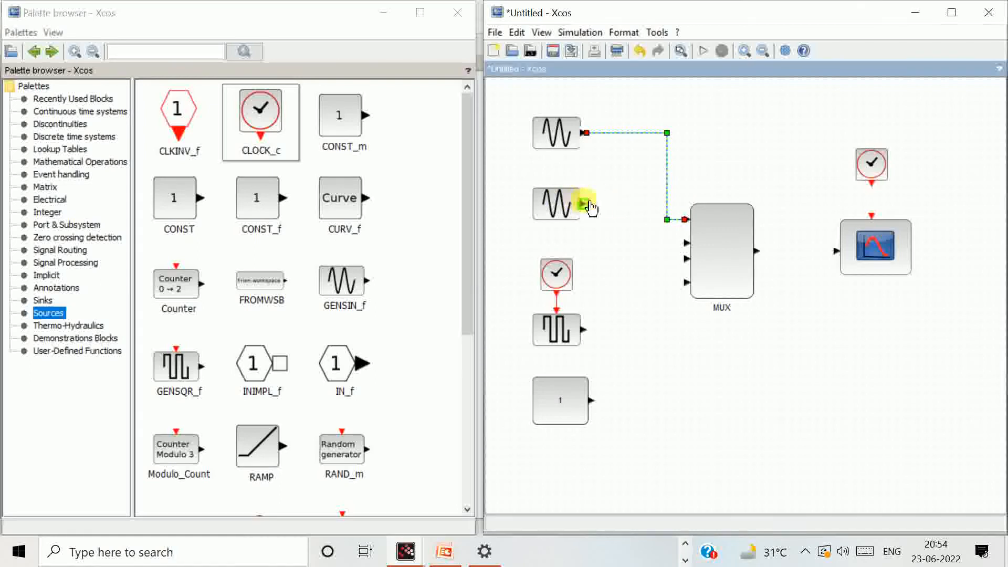
pyautogui.moveTo(585, 203)
pyautogui.mouseDown()
pyautogui.moveTo(635, 213)
pyautogui.moveTo(637, 254)
pyautogui.mouseUp()
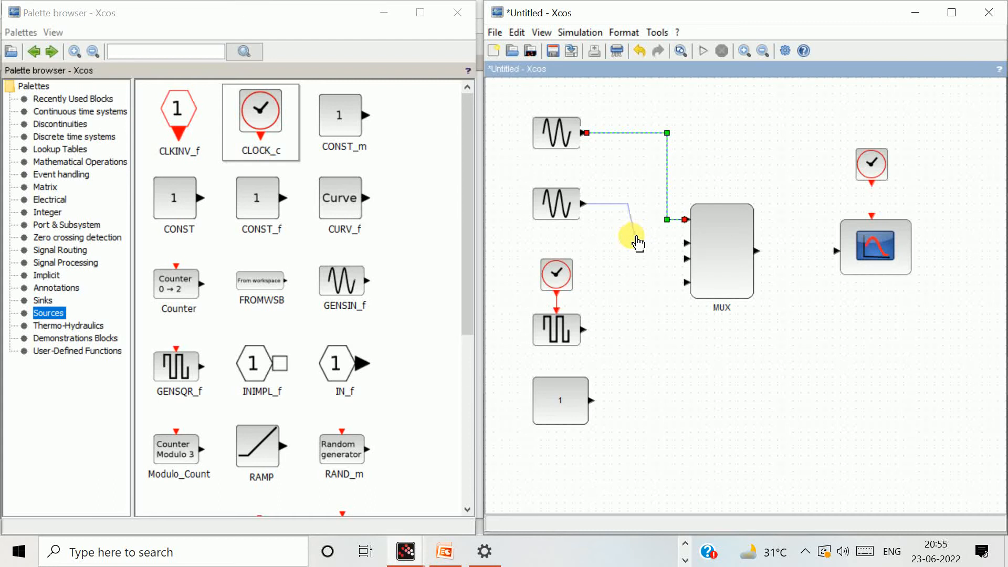
pyautogui.moveTo(636, 242); pyautogui.dragTo(687, 243)
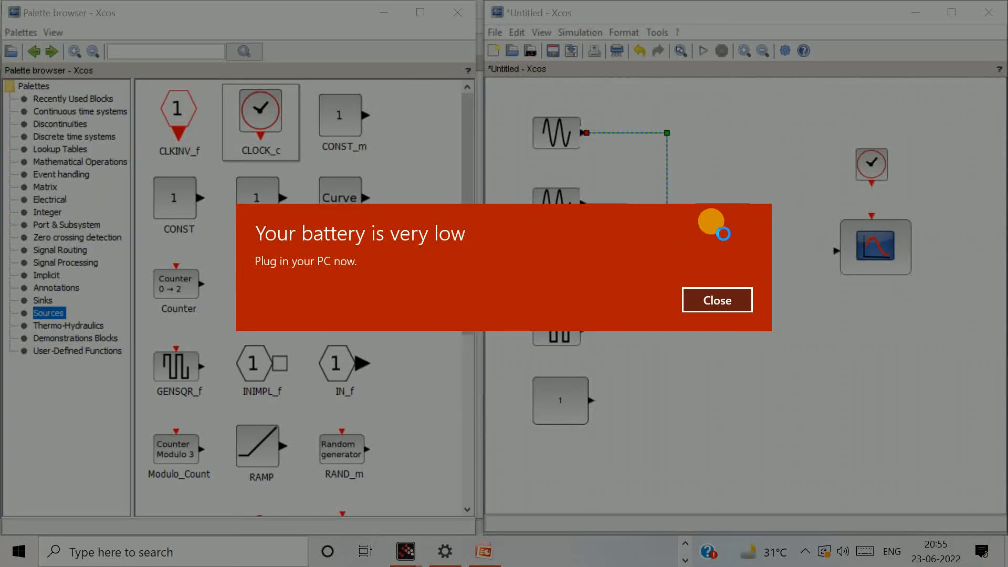
pyautogui.press('Return')
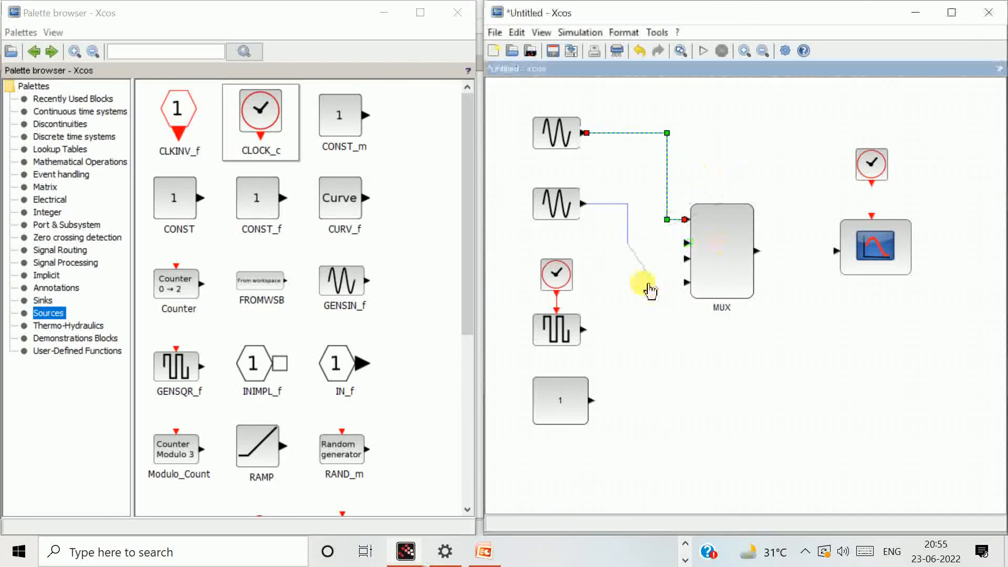
pyautogui.click(688, 244)
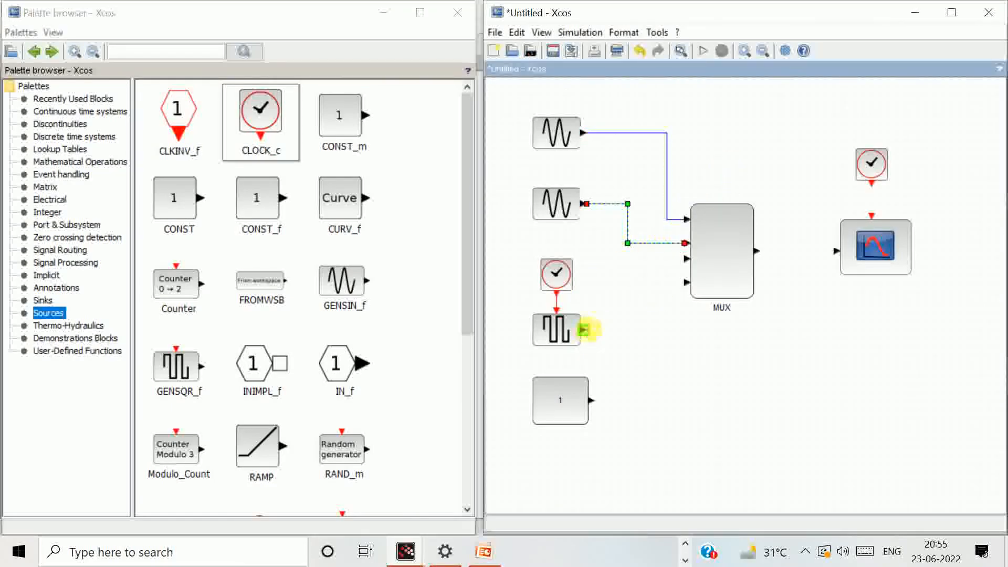
# - Connect the square wave generator's output to the MUX's third input and the constant block's output to its fourth input
pyautogui.moveTo(586, 330); pyautogui.dragTo(687, 260)
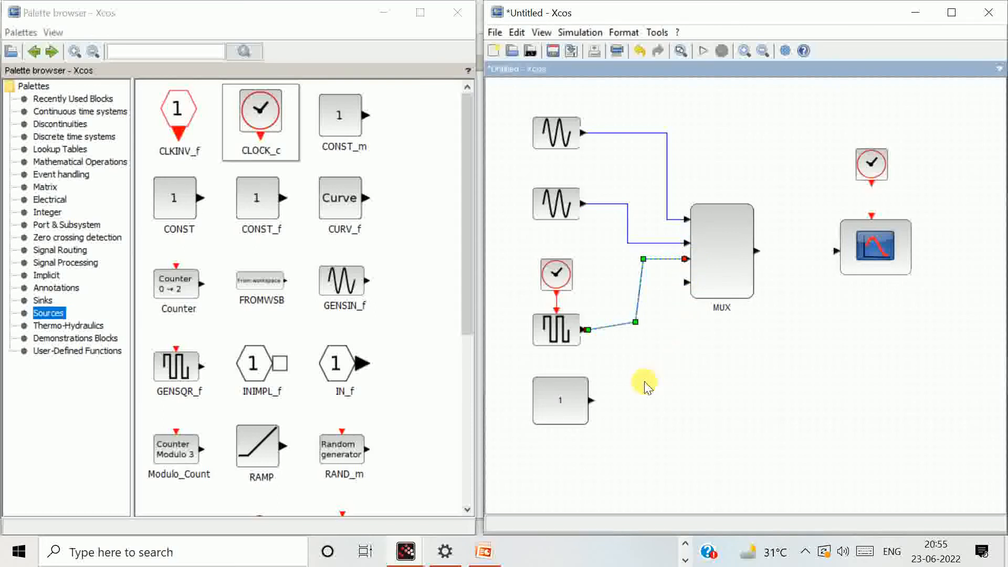
pyautogui.moveTo(598, 408); pyautogui.dragTo(668, 408)
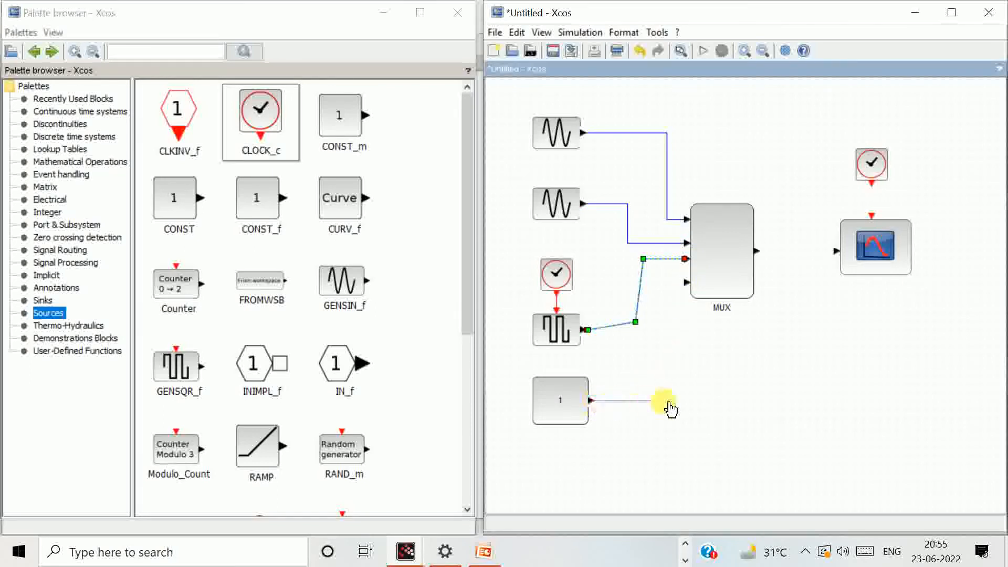
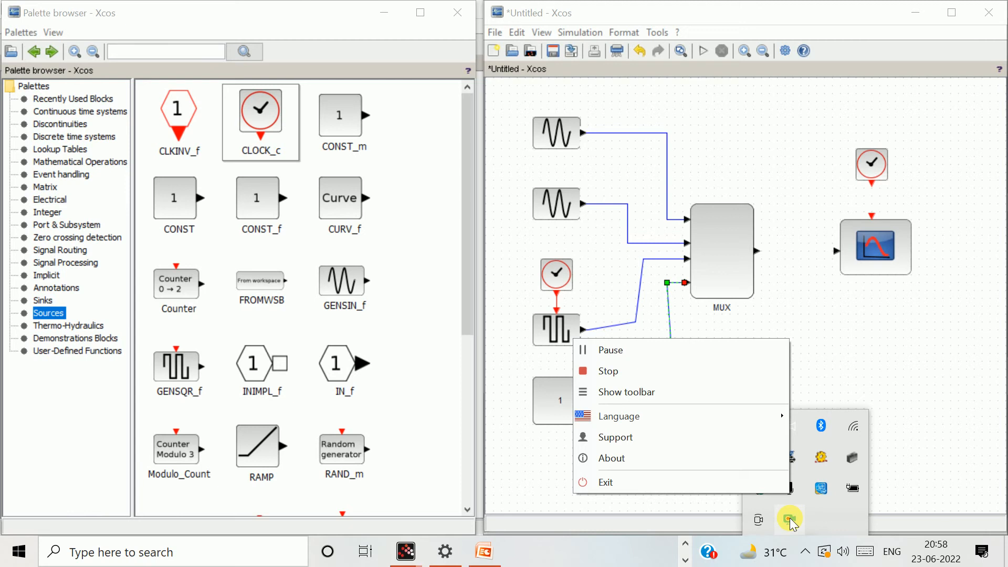
pyautogui.click(692, 503)
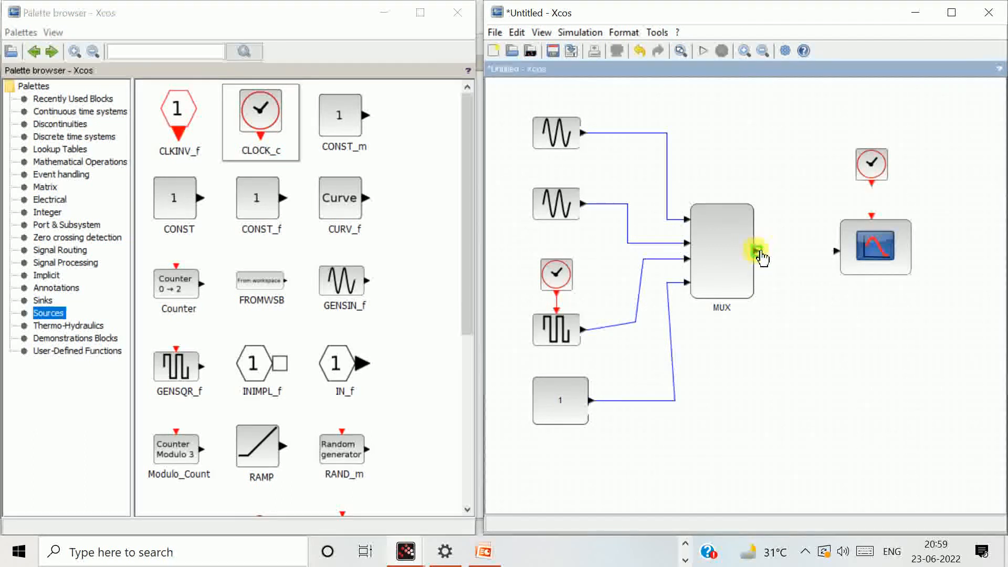
# - Connect the MUX's output to the scope's signal input
pyautogui.moveTo(758, 252); pyautogui.dragTo(838, 252)
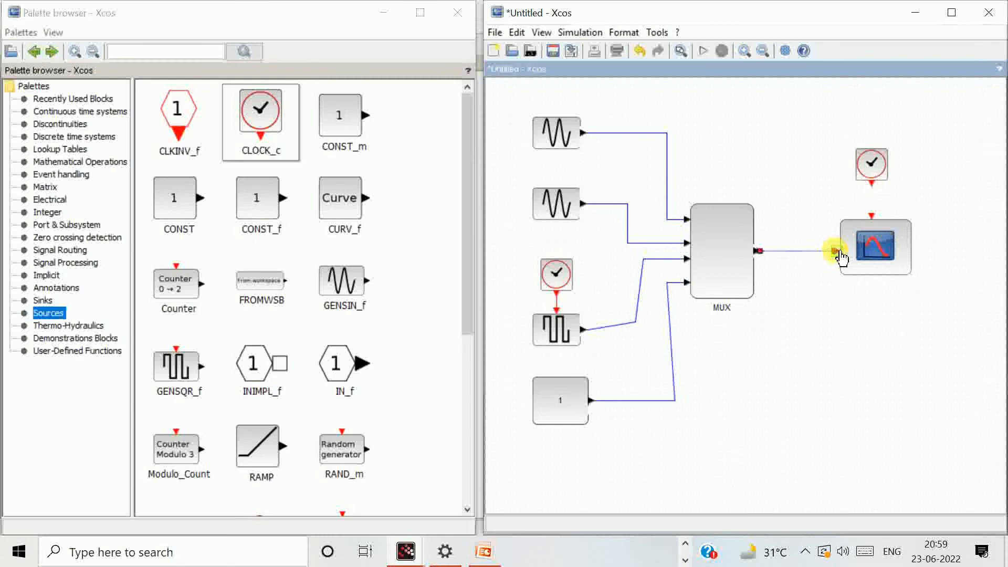
pyautogui.click(838, 282)
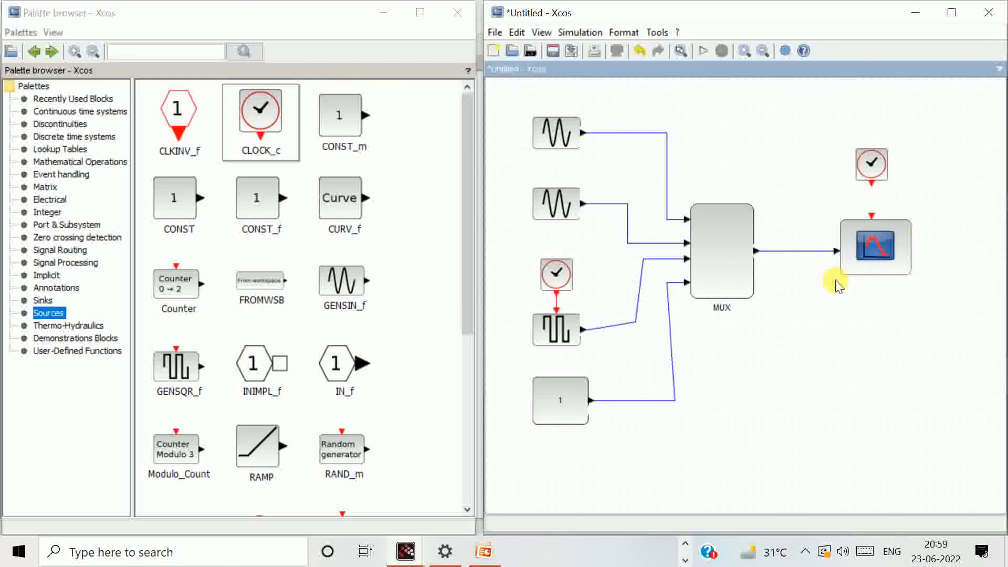
# - Check the paired audio devices in the Windows Bluetooth settings and return to the Xcos diagram
pyautogui.click(803, 551)
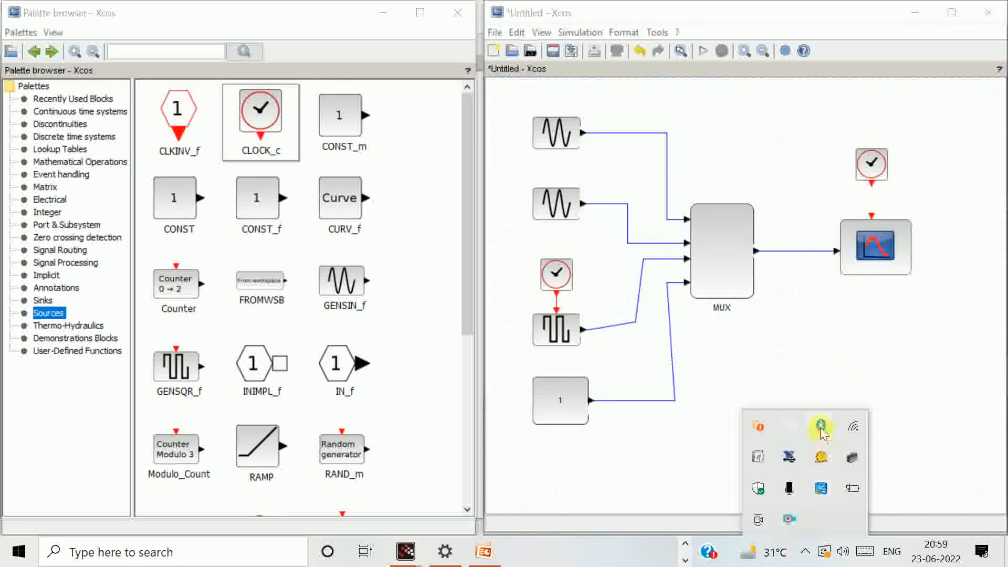
pyautogui.rightClick(821, 426)
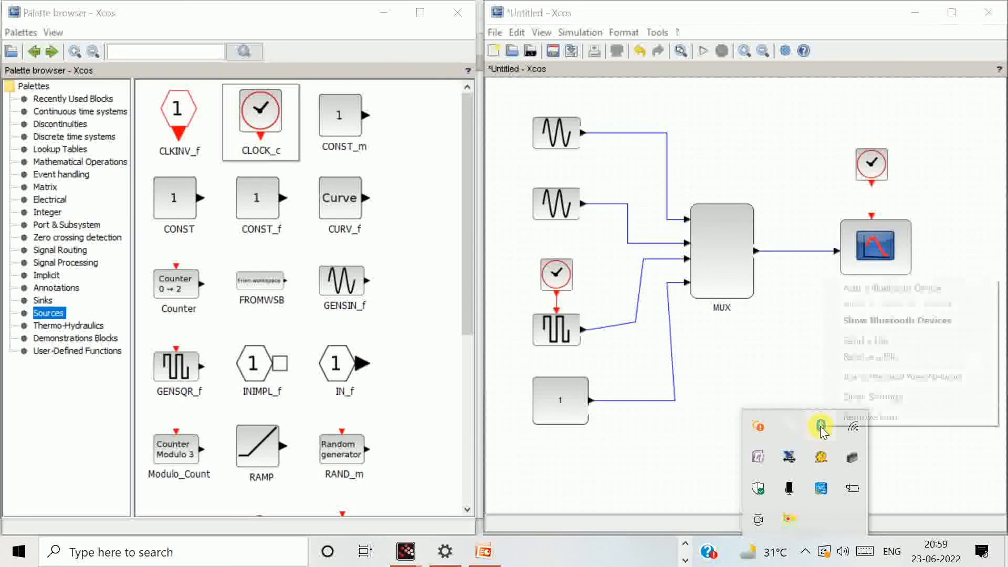
pyautogui.click(869, 322)
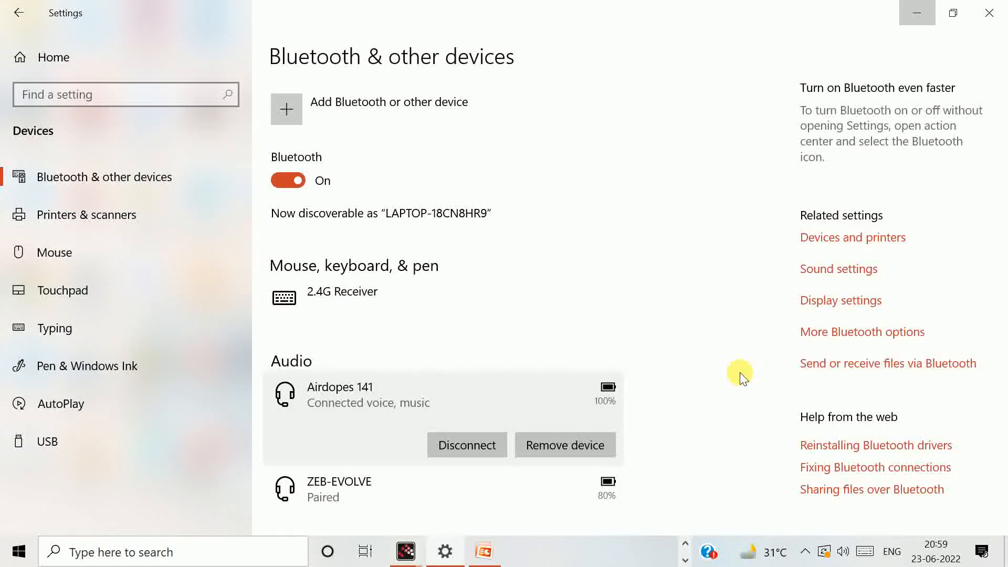
pyautogui.click(916, 18)
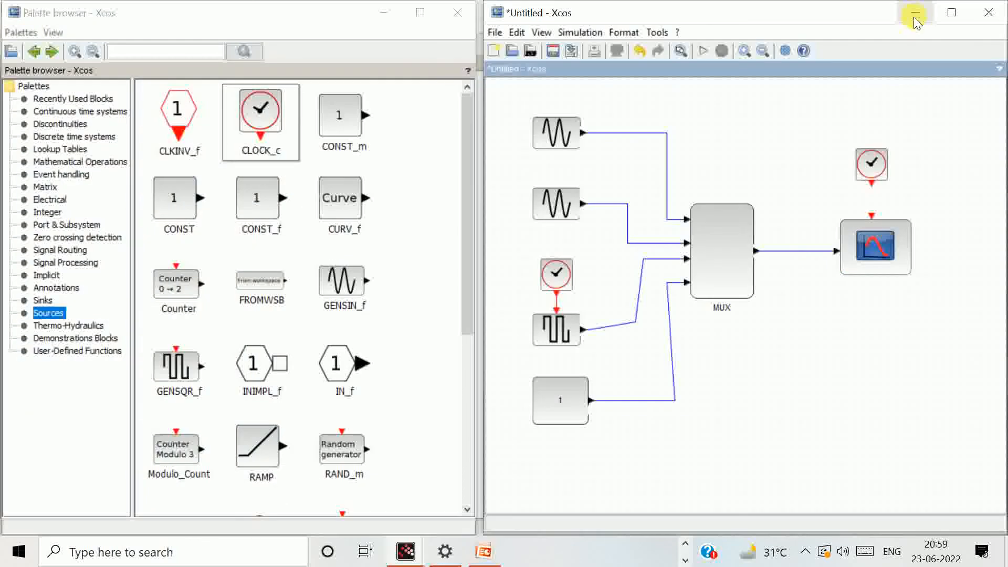
# - Connect the event output of the clock above the scope to the scope's event input
pyautogui.moveTo(876, 187); pyautogui.dragTo(872, 217)
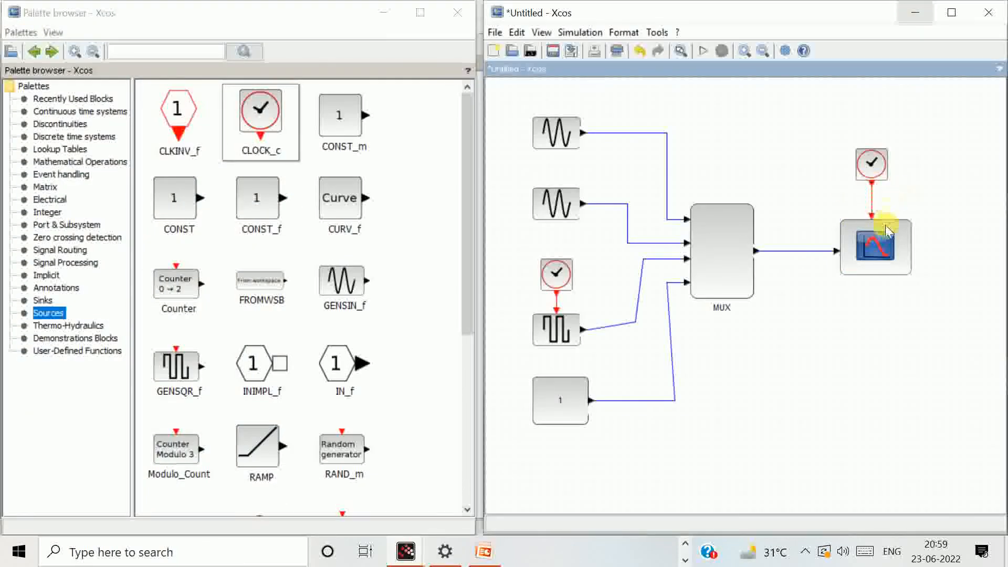
pyautogui.click(867, 194)
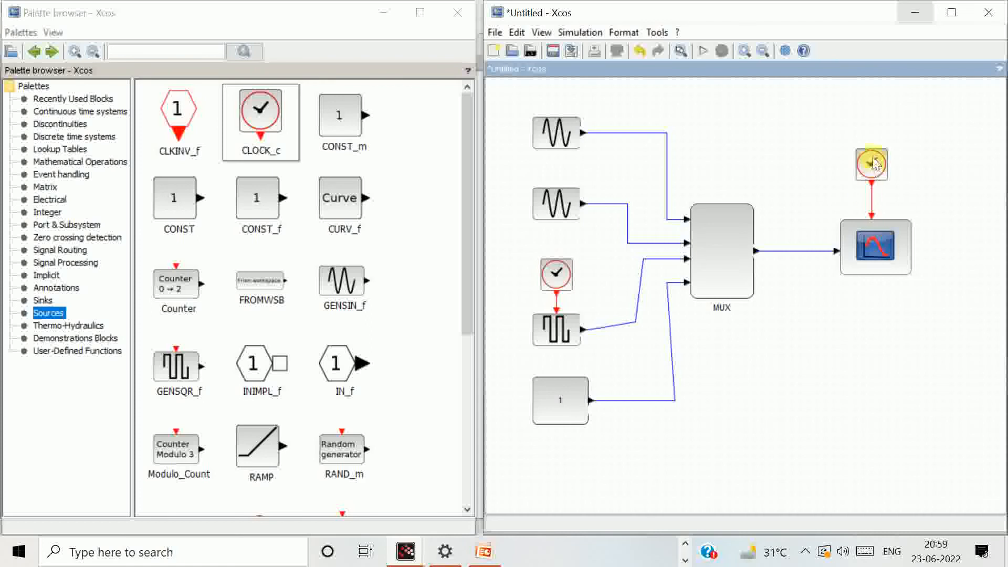
# - Try to set the period of the clock above the scope to 0, and close its parameters
pyautogui.doubleClick(872, 164)
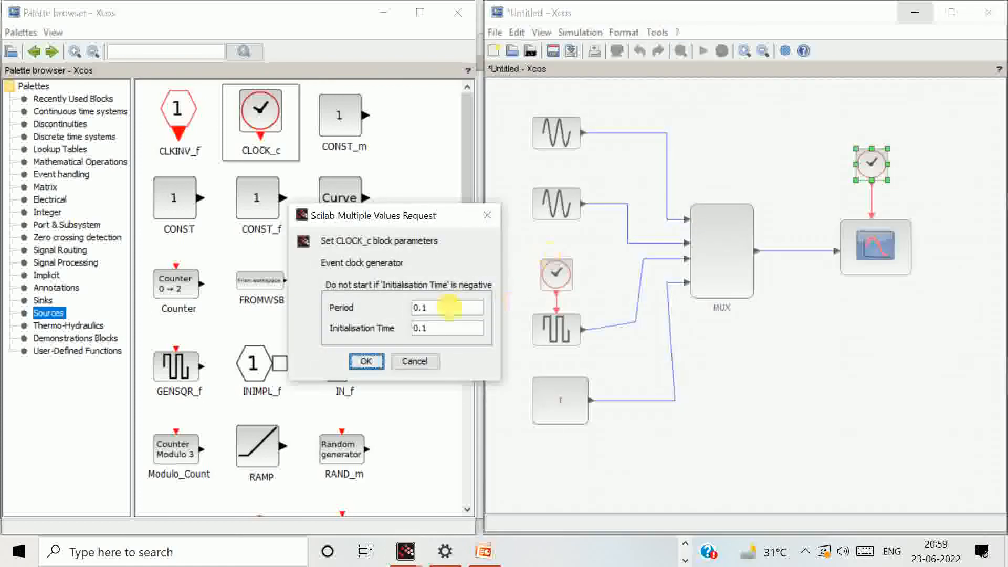
pyautogui.moveTo(451, 308); pyautogui.dragTo(400, 310)
pyautogui.write('0')
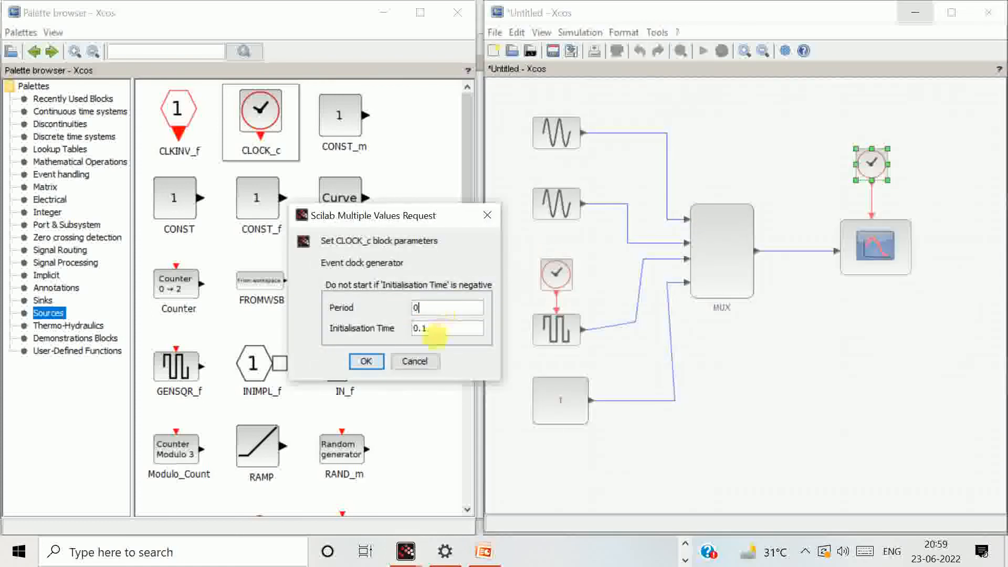
pyautogui.click(366, 361)
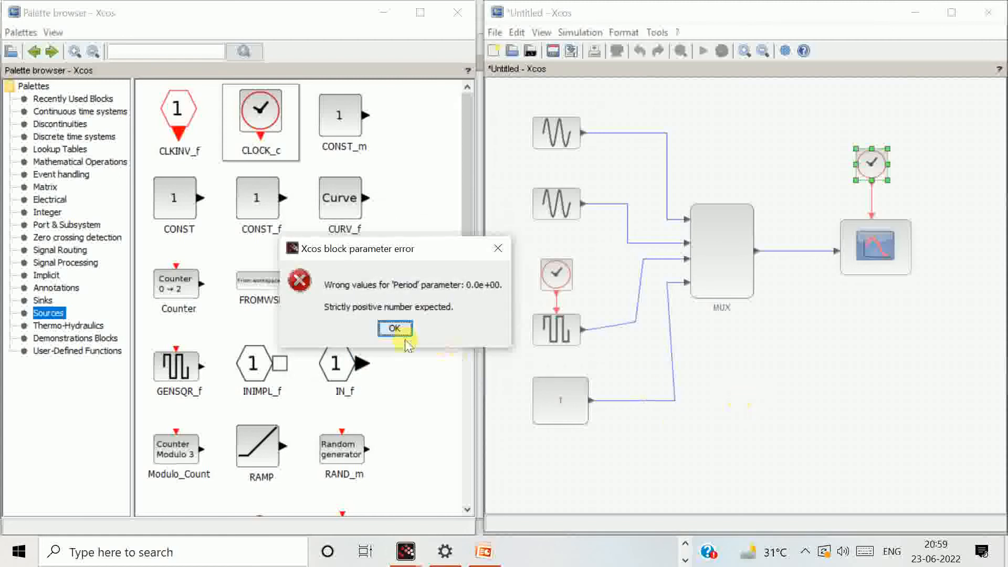
pyautogui.click(393, 328)
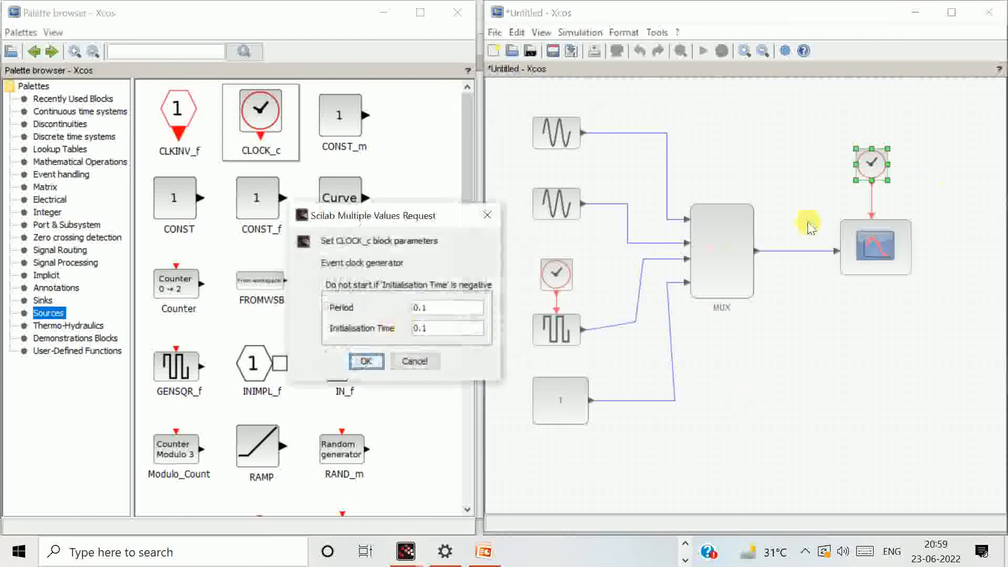
pyautogui.click(362, 362)
pyautogui.click(816, 361)
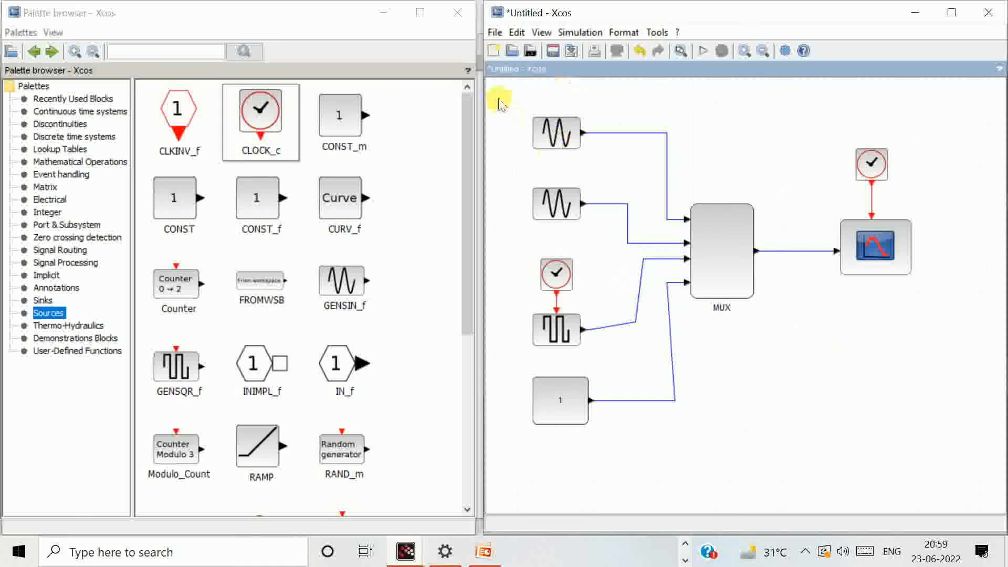
# - Select the whole diagram and change the link style so that all links run in straight, right-angled segments
pyautogui.moveTo(501, 92); pyautogui.dragTo(950, 457)
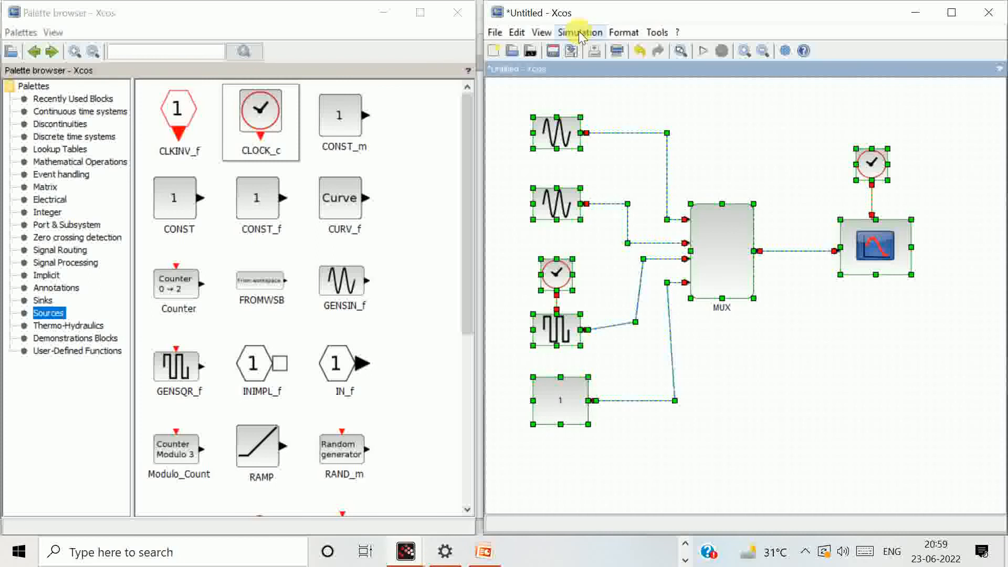
pyautogui.click(614, 33)
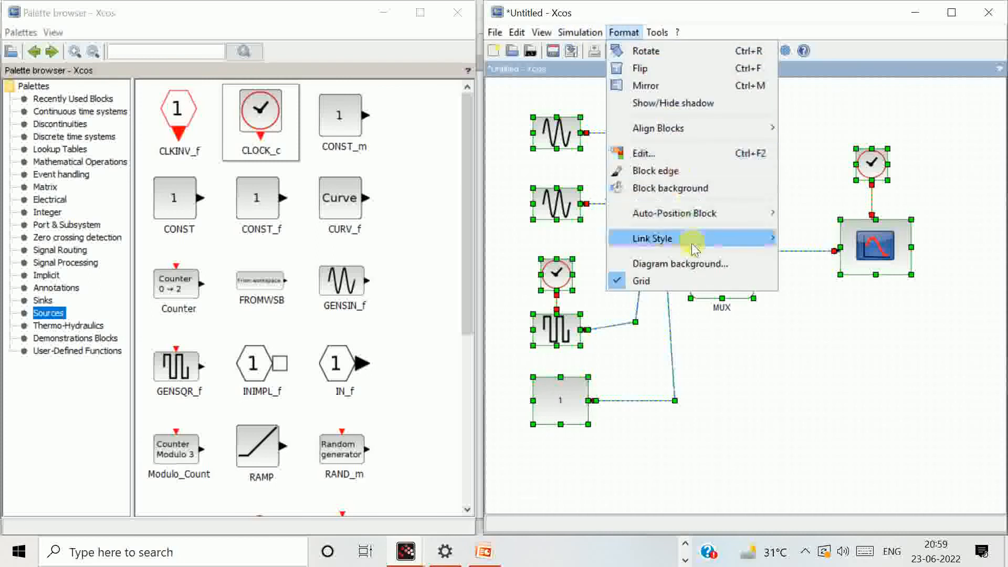
pyautogui.moveTo(690, 240)
pyautogui.click(837, 290)
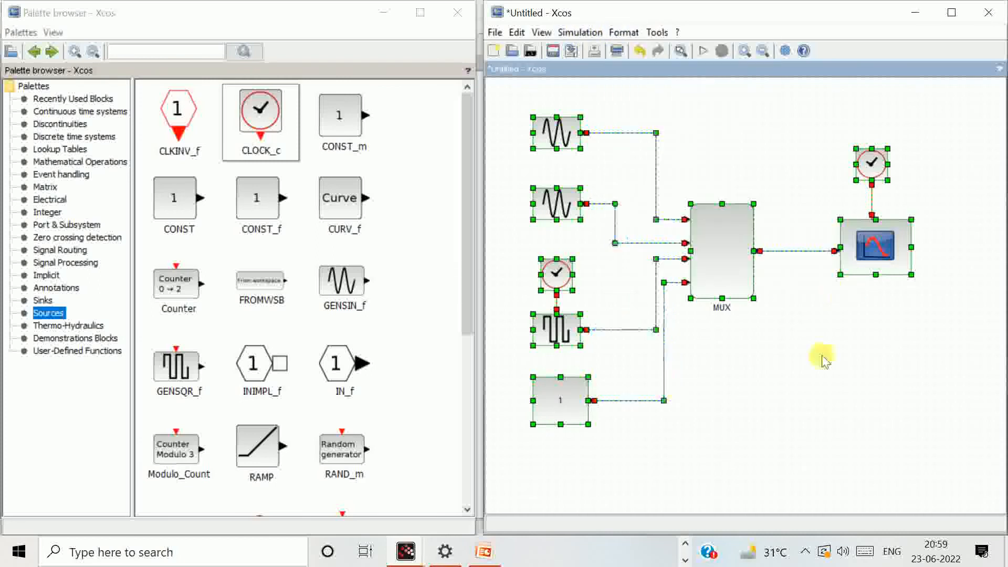
pyautogui.click(816, 389)
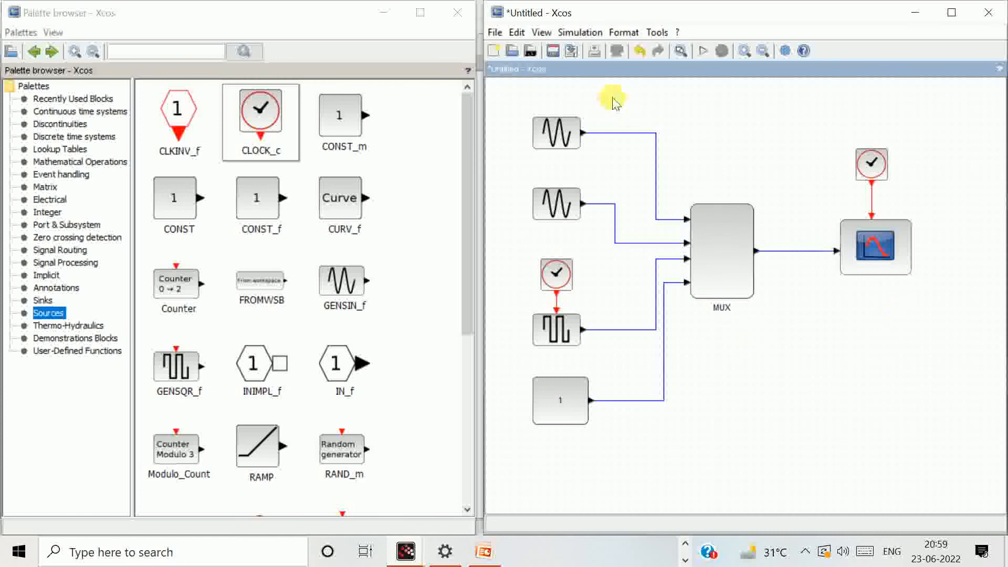
# - Look at the overview of the whole diagram in the Viewport and close it
pyautogui.click(541, 32)
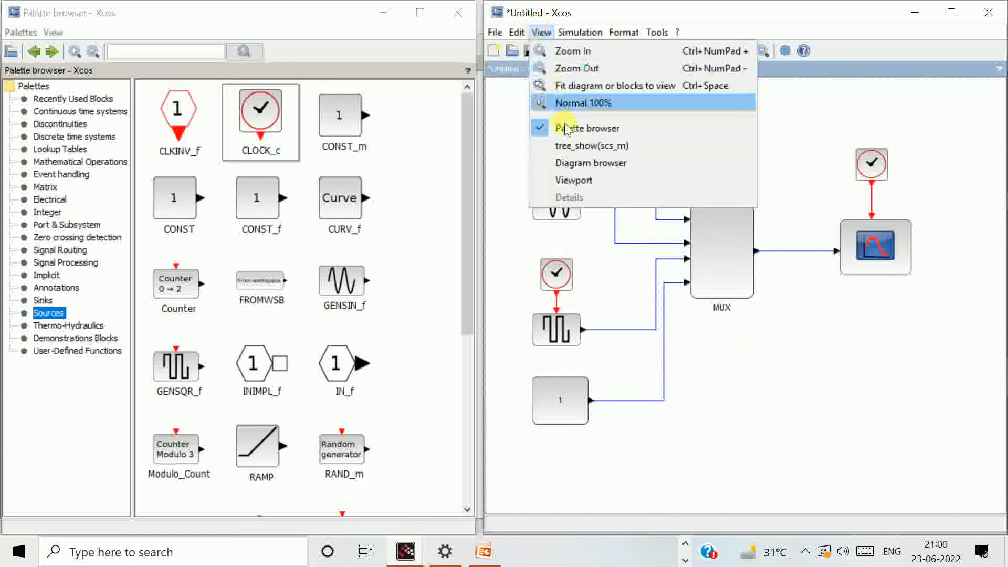
pyautogui.click(588, 180)
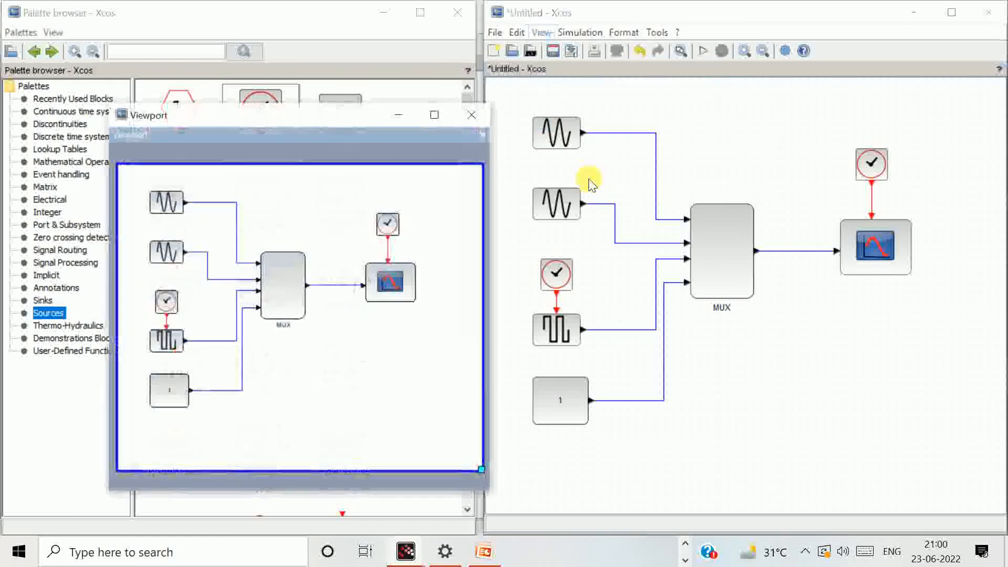
pyautogui.click(472, 115)
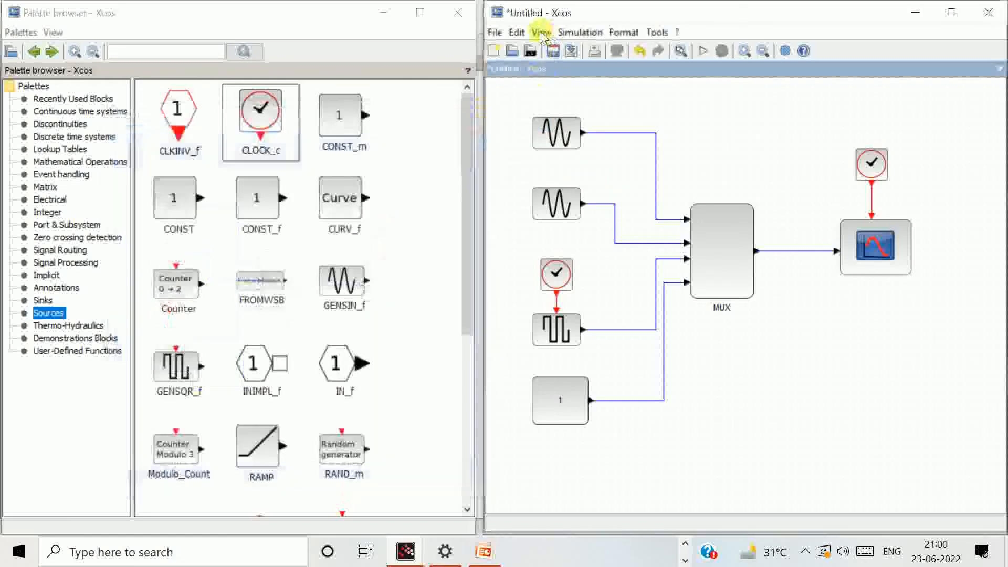
# - Fit the diagram to the view of the editor window
pyautogui.click(541, 33)
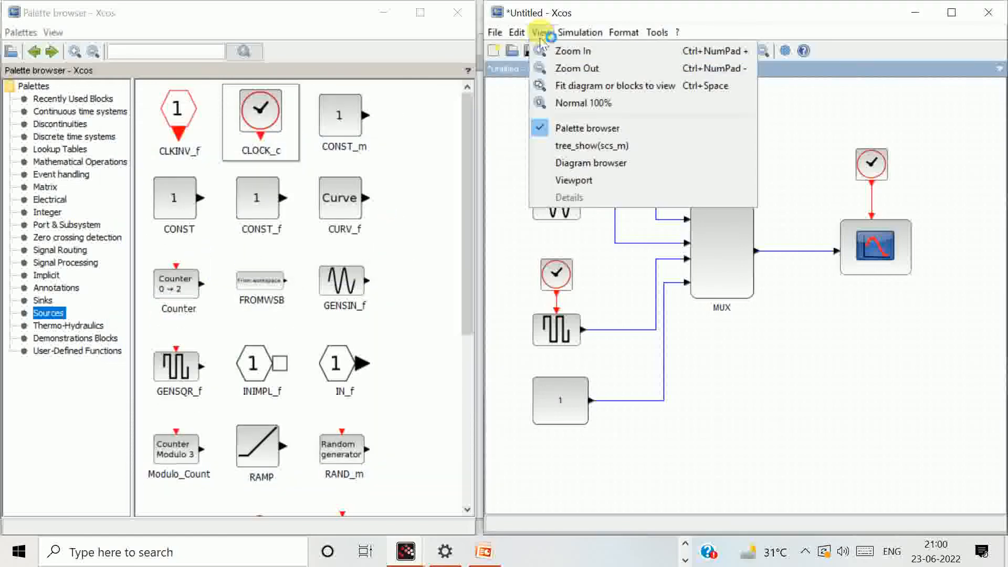
pyautogui.click(599, 86)
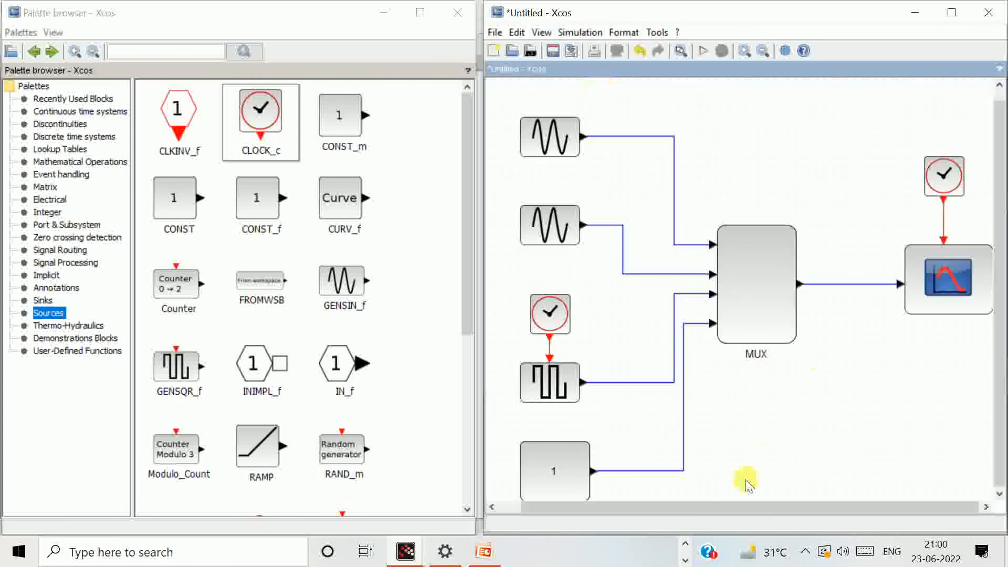
pyautogui.moveTo(713, 506); pyautogui.dragTo(752, 510)
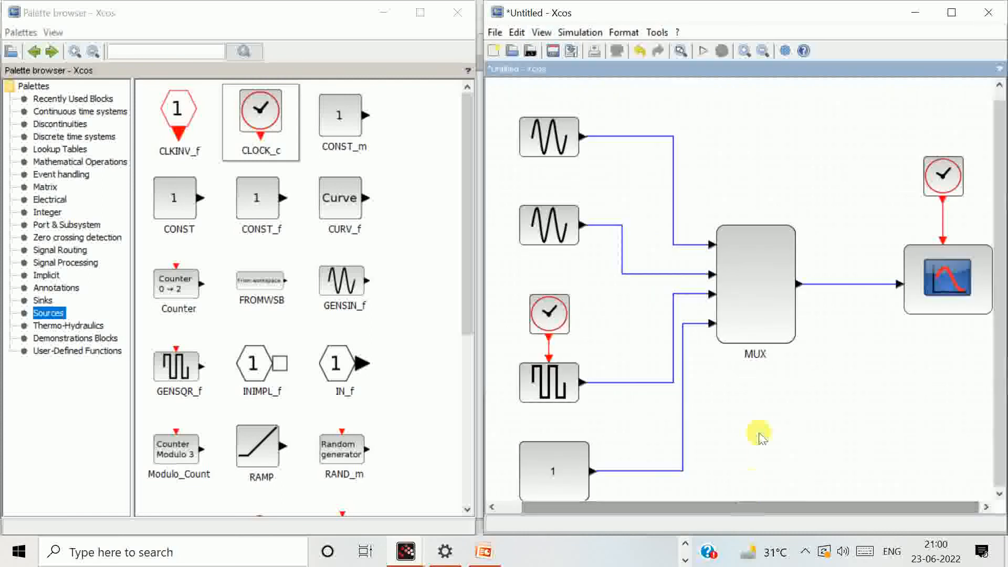
# - Run the simulation and move the scope's graphic window clear of the diagram
pyautogui.click(703, 52)
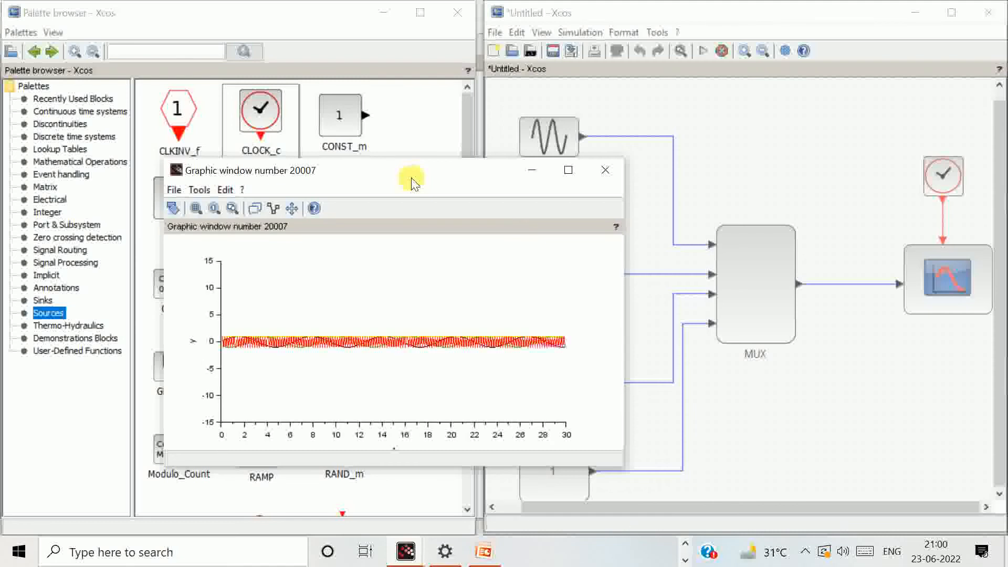
pyautogui.moveTo(415, 183); pyautogui.dragTo(272, 29)
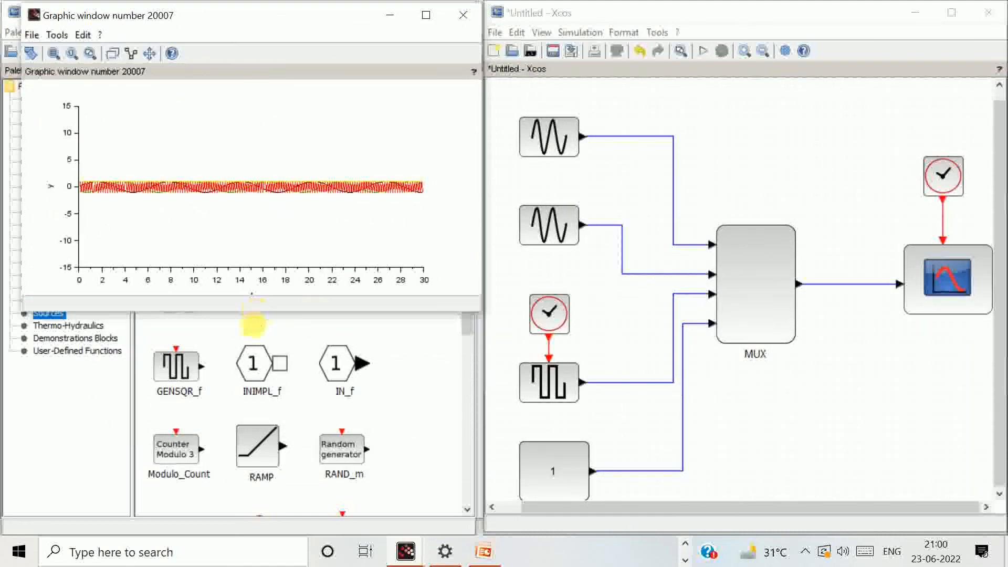
# - Enlarge the scope's graphic window to examine the plotted signals, and close it
pyautogui.moveTo(253, 311); pyautogui.dragTo(254, 515)
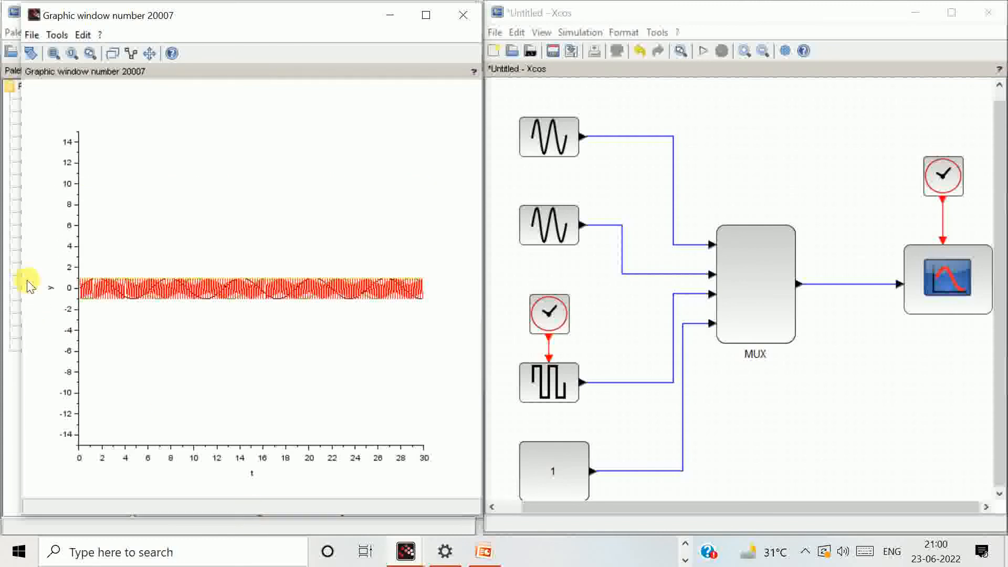
pyautogui.moveTo(21, 287); pyautogui.dragTo(5, 286)
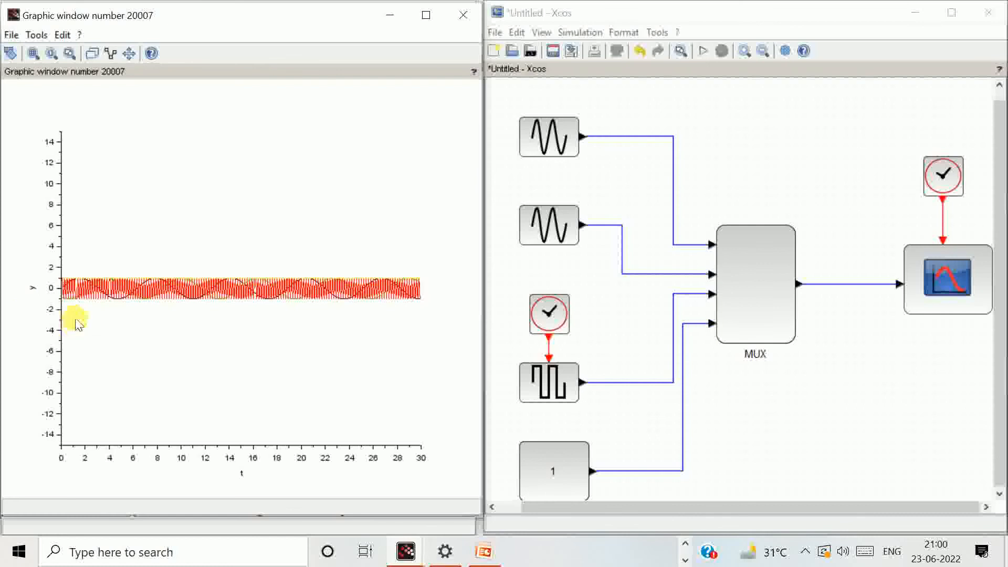
pyautogui.click(458, 17)
# - Set the scope's Ymin to -2 and Ymax to 2 in its block parameters
pyautogui.click(953, 277)
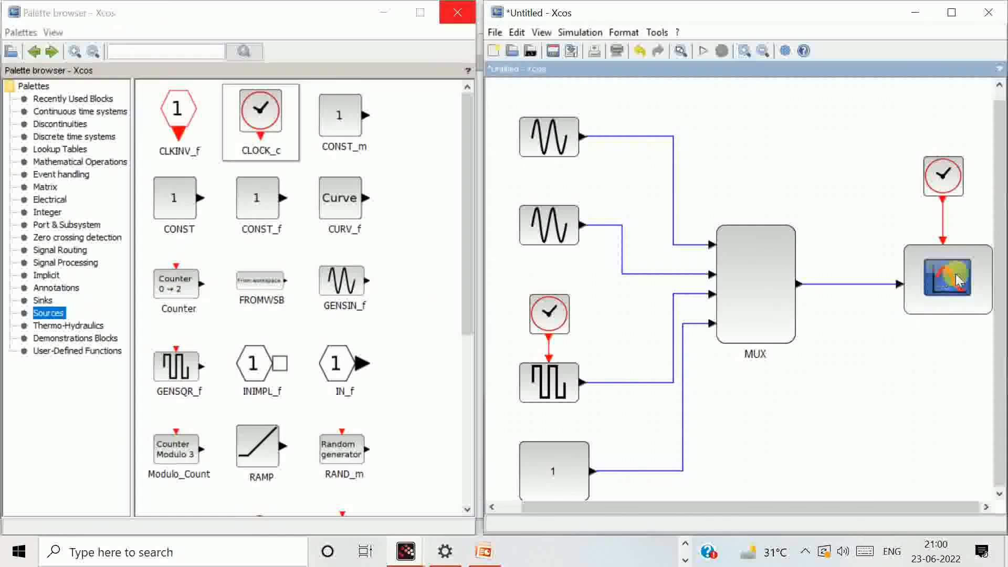
pyautogui.doubleClick(956, 280)
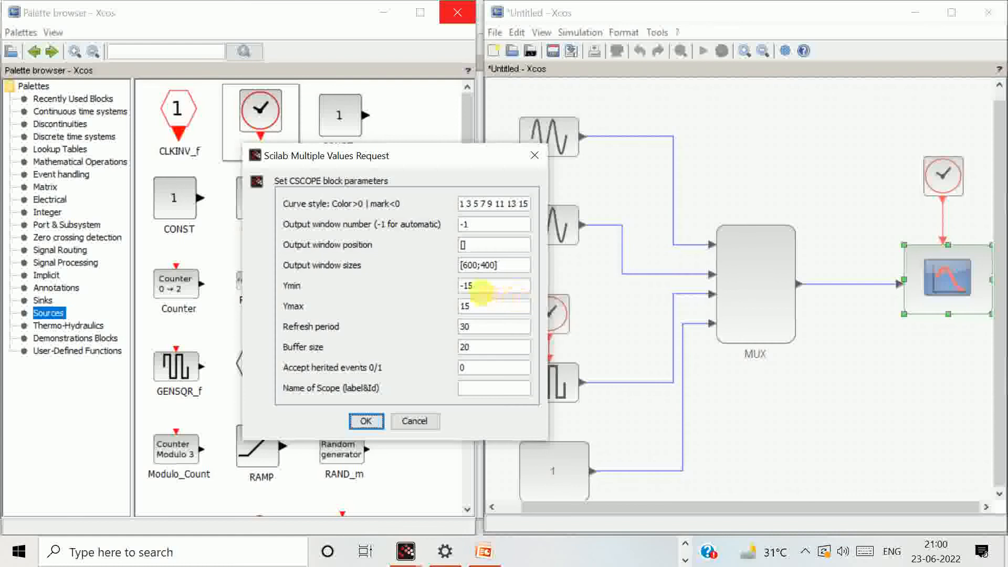
pyautogui.moveTo(474, 287); pyautogui.dragTo(465, 286)
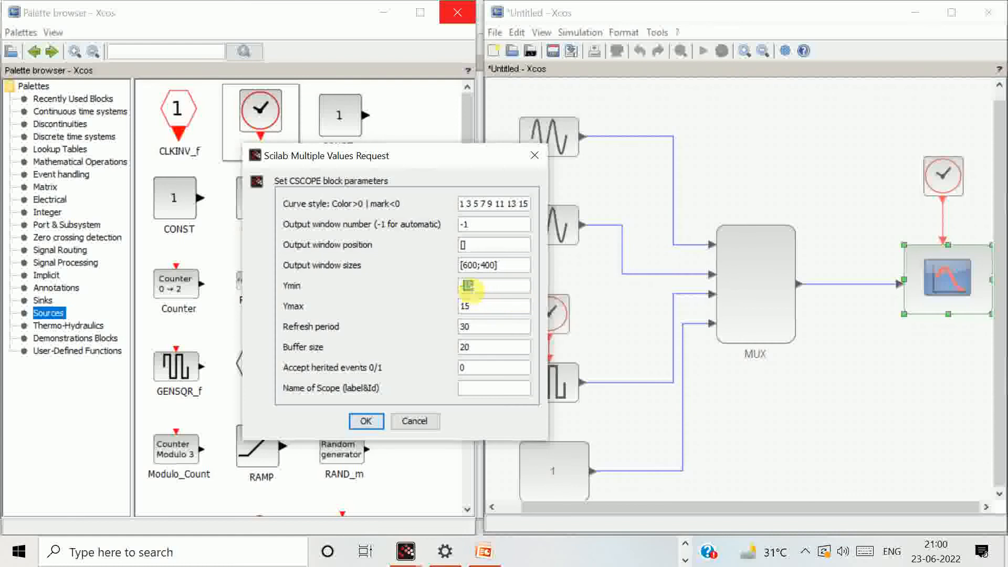
pyautogui.write('1')
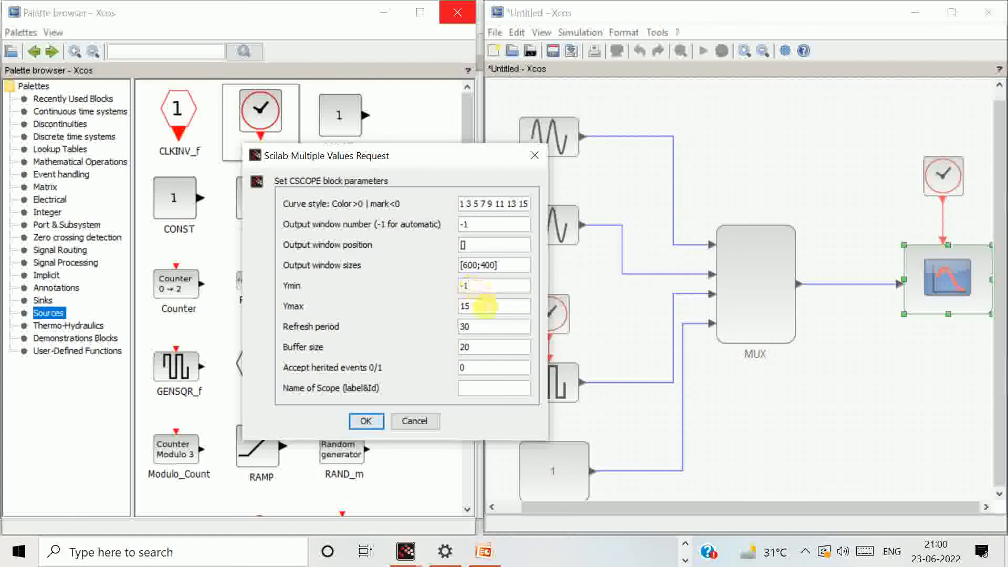
pyautogui.moveTo(472, 287); pyautogui.dragTo(462, 307)
pyautogui.write('22')
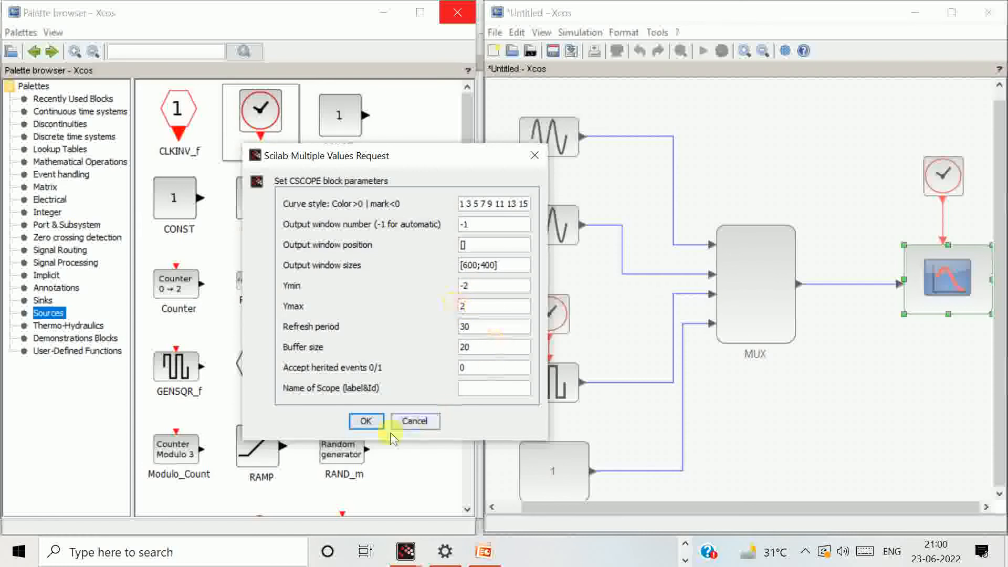
pyautogui.click(362, 420)
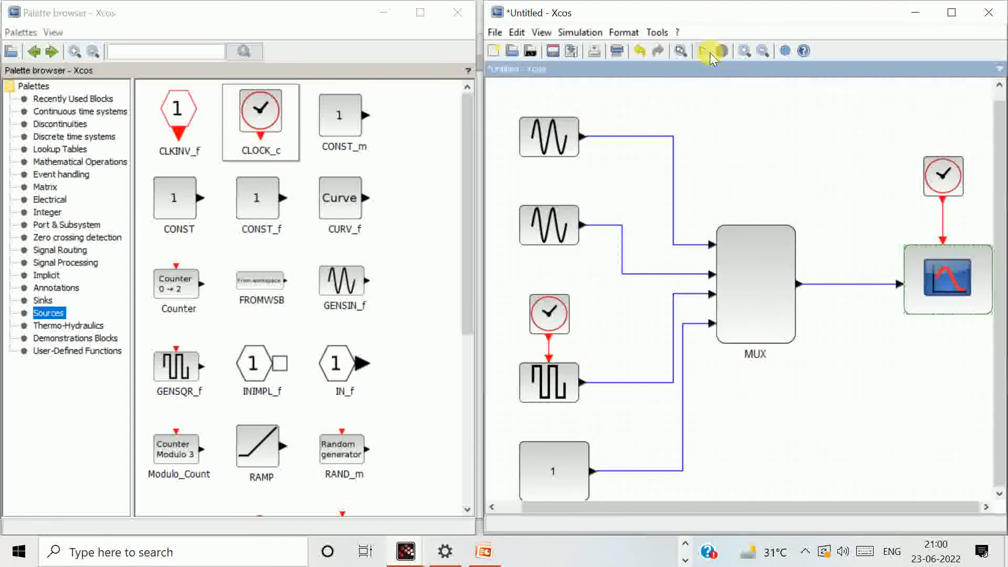
# - Run the simulation again and arrange the scope's graphic window beside the diagram to compare the curves with their source blocks
pyautogui.click(704, 50)
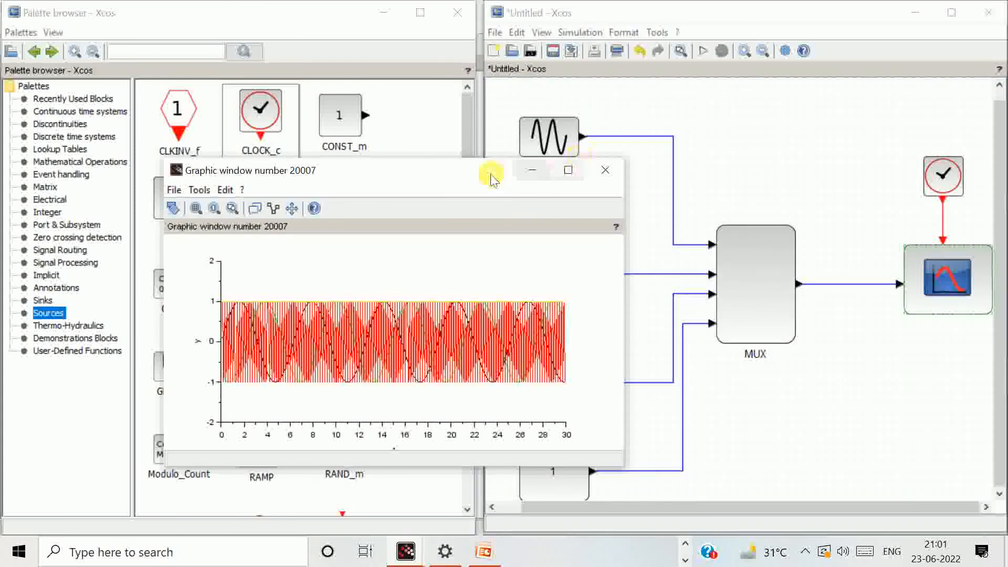
pyautogui.moveTo(459, 177); pyautogui.dragTo(299, 21)
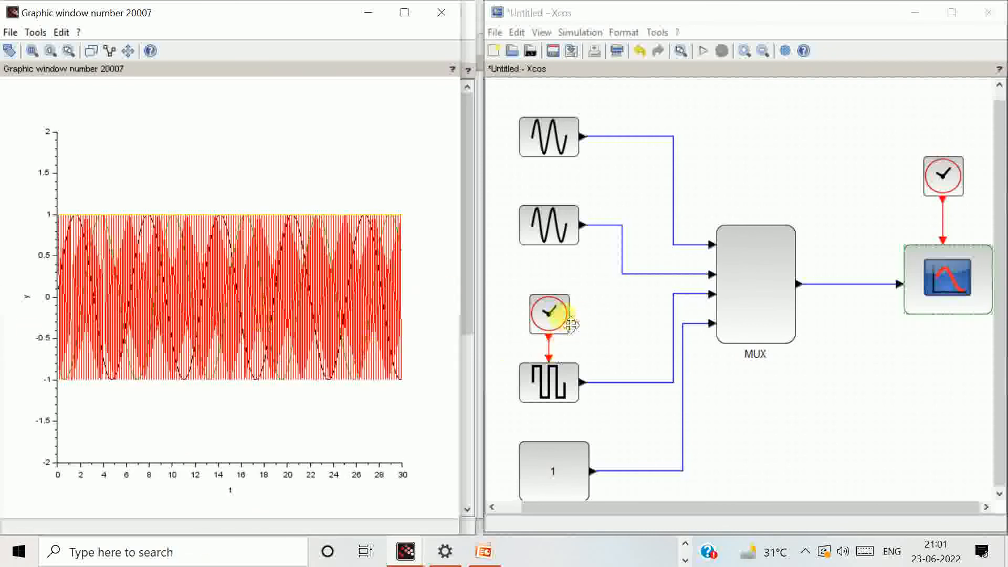
pyautogui.moveTo(564, 322)
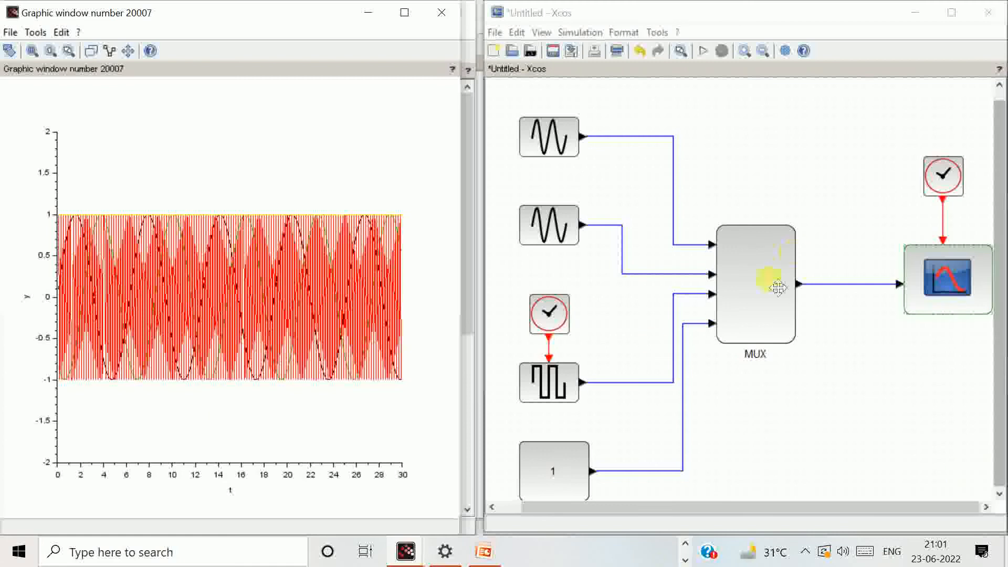
pyautogui.moveTo(552, 388)
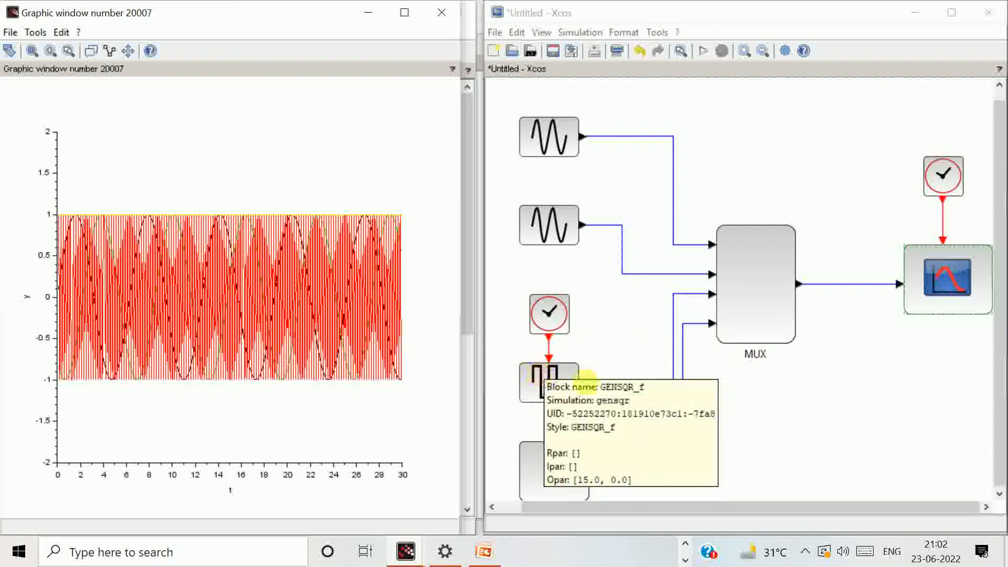
pyautogui.click(806, 440)
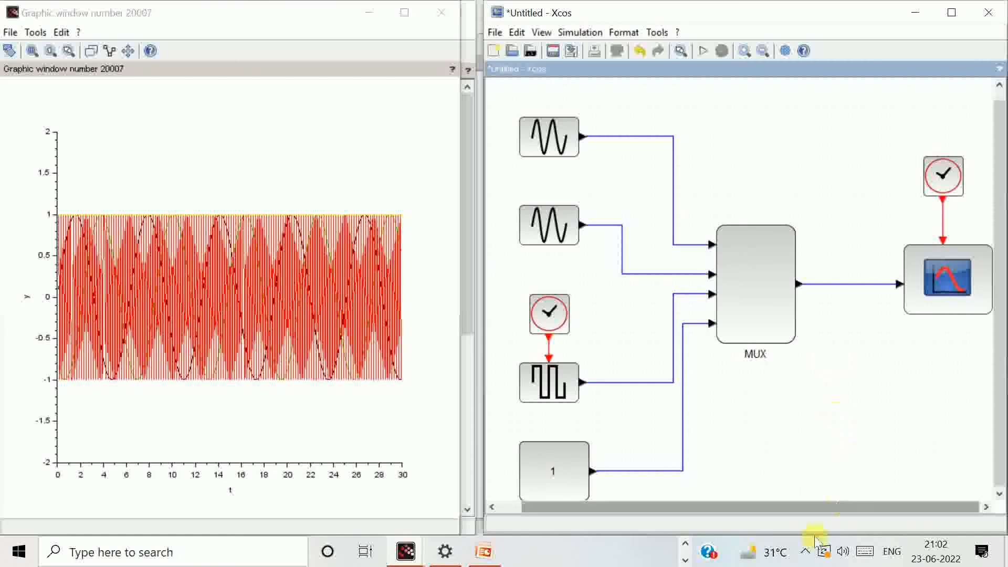
pyautogui.click(806, 556)
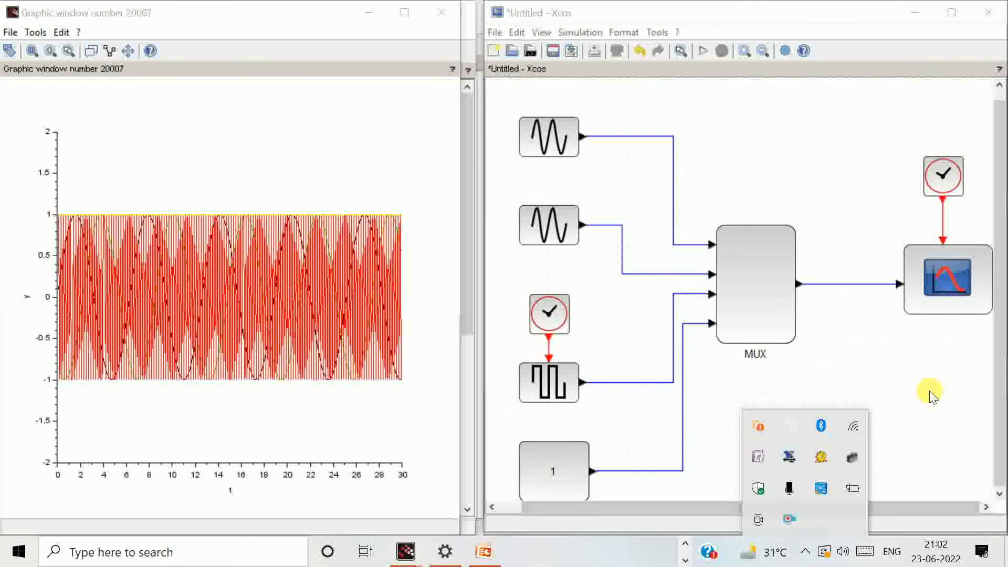
pyautogui.click(929, 397)
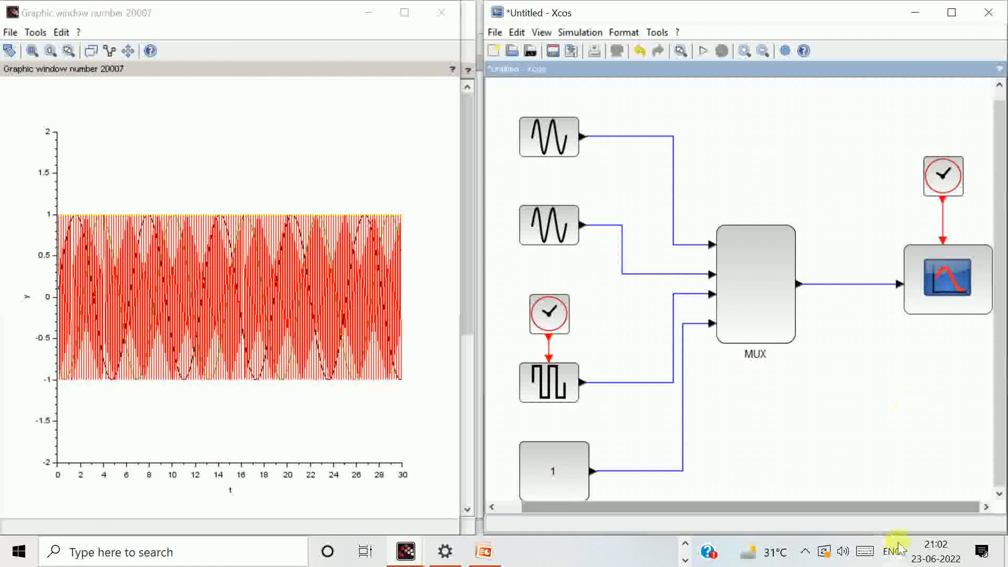
# - Close the scope's graphic window and create a new blank diagram
pyautogui.click(440, 14)
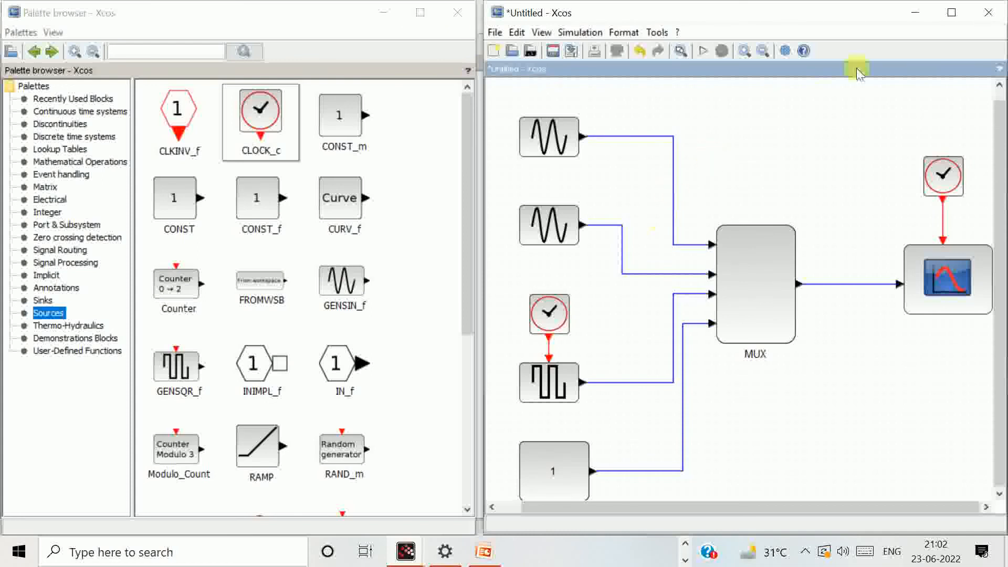
pyautogui.click(495, 32)
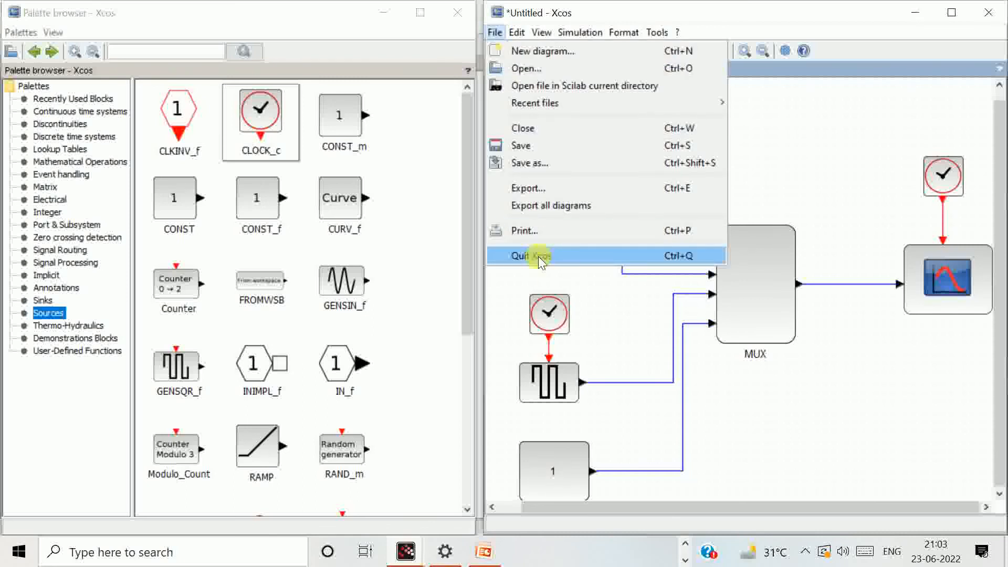
pyautogui.click(795, 144)
pyautogui.click(495, 33)
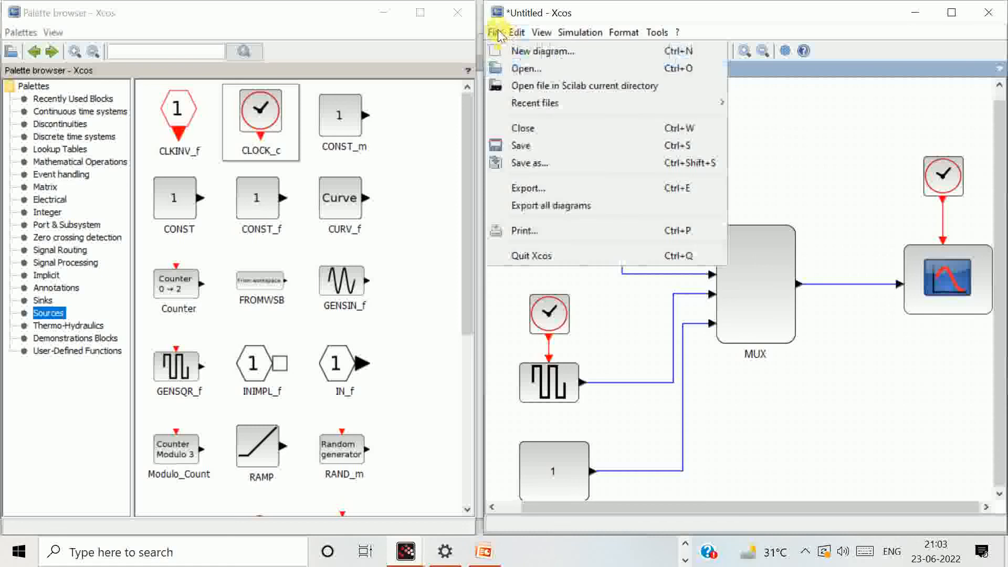
pyautogui.click(522, 51)
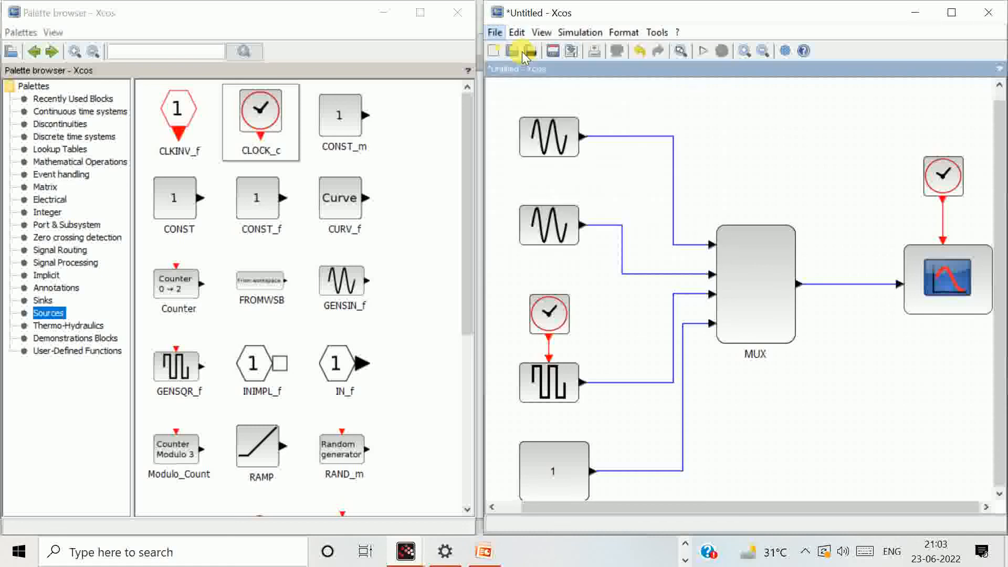
# - Move the new diagram's window beside the palette browser and stretch it to the full available height
pyautogui.moveTo(732, 20); pyautogui.dragTo(817, 16)
pyautogui.moveTo(943, 122); pyautogui.dragTo(1005, 122)
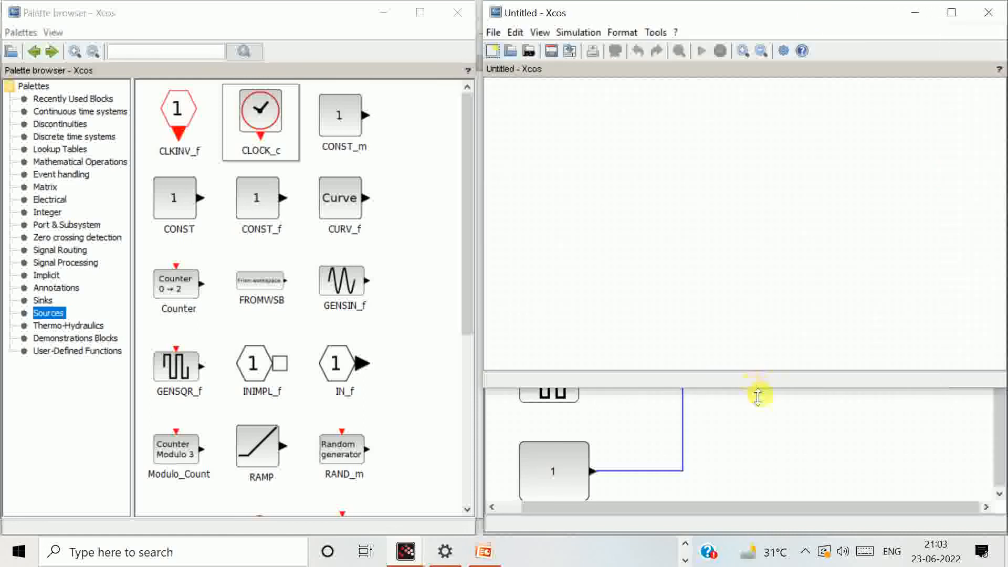
pyautogui.moveTo(758, 396); pyautogui.dragTo(742, 536)
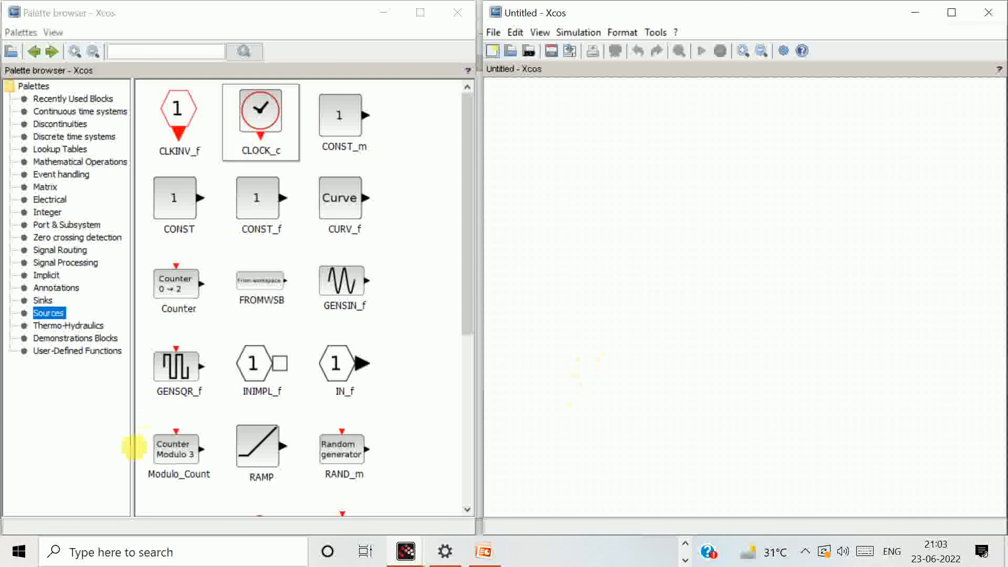
# - Place three GENSQR_f square wave blocks diagonally in the new diagram and a CMSCOPE sink to their right
pyautogui.click(175, 374)
pyautogui.moveTo(175, 374); pyautogui.dragTo(556, 173)
pyautogui.click(585, 233)
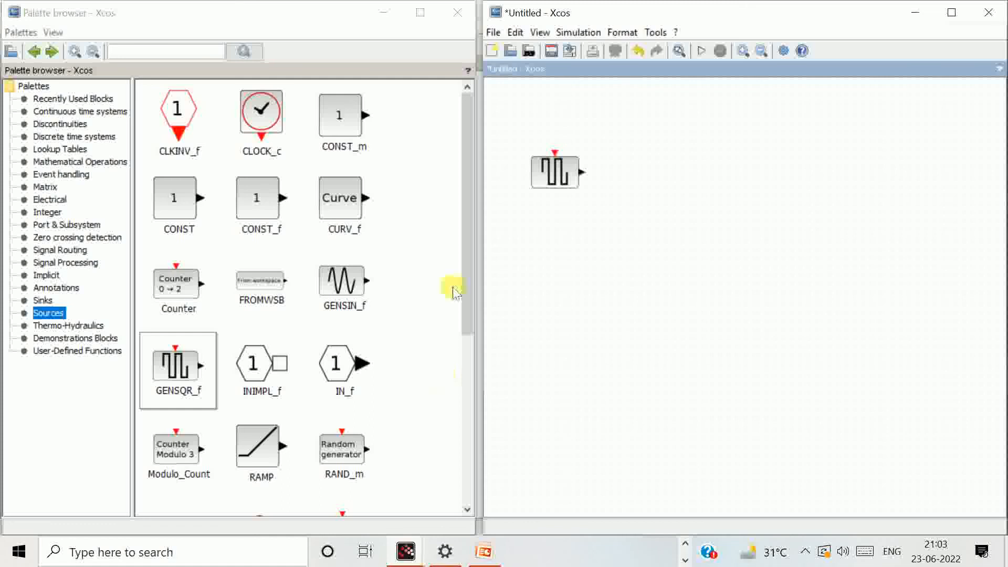
pyautogui.moveTo(162, 386); pyautogui.dragTo(603, 259)
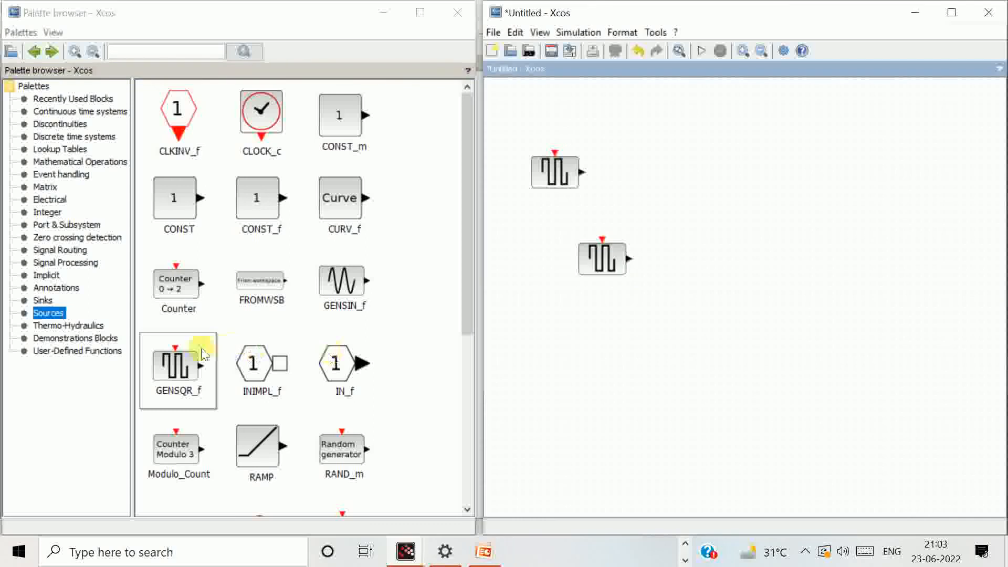
pyautogui.moveTo(198, 349); pyautogui.dragTo(677, 334)
pyautogui.click(705, 322)
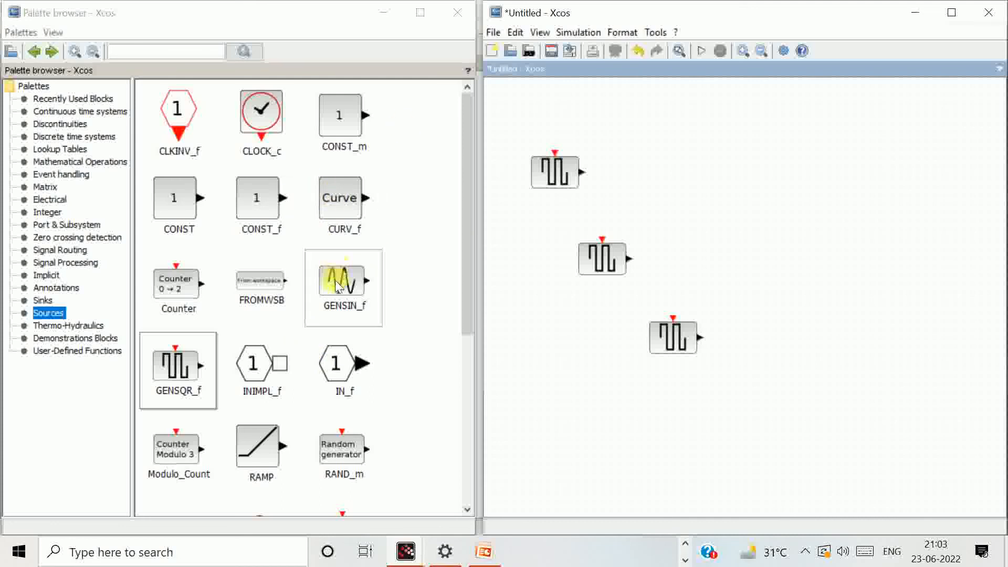
pyautogui.click(43, 300)
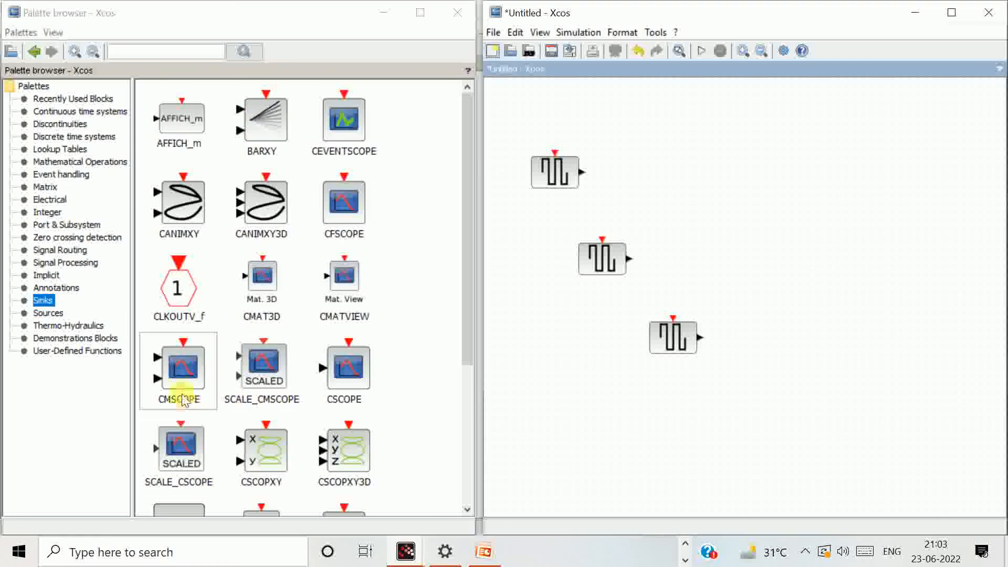
pyautogui.moveTo(184, 391); pyautogui.dragTo(779, 227)
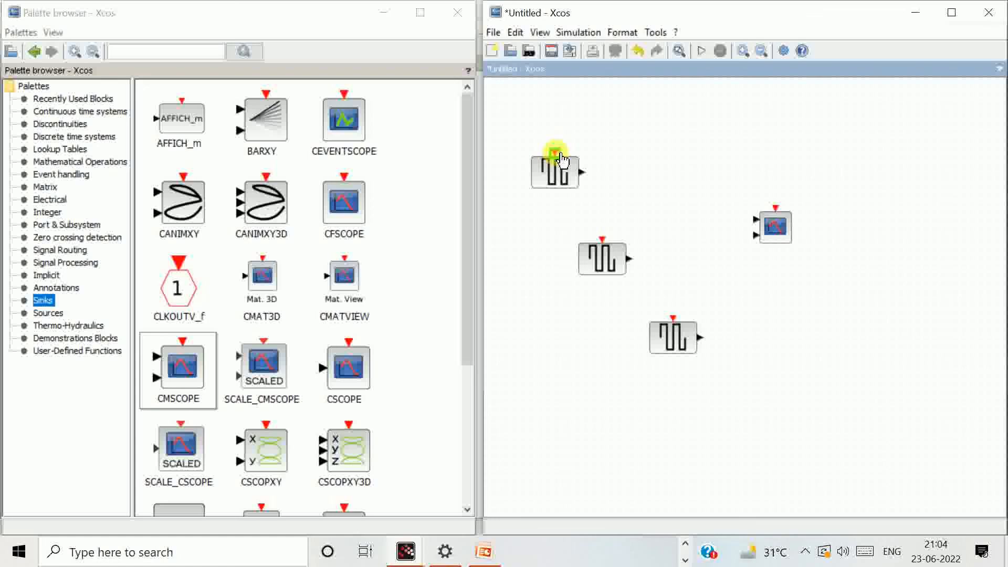
# - Place one CLOCK_c block above each of the two upper square wave generators
pyautogui.click(54, 314)
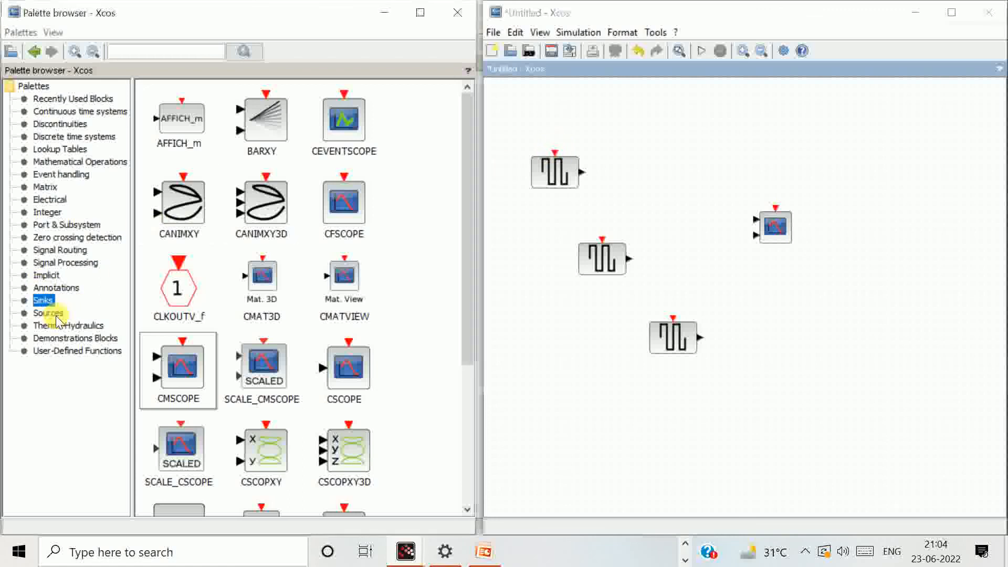
pyautogui.moveTo(261, 111); pyautogui.dragTo(552, 126)
pyautogui.click(659, 154)
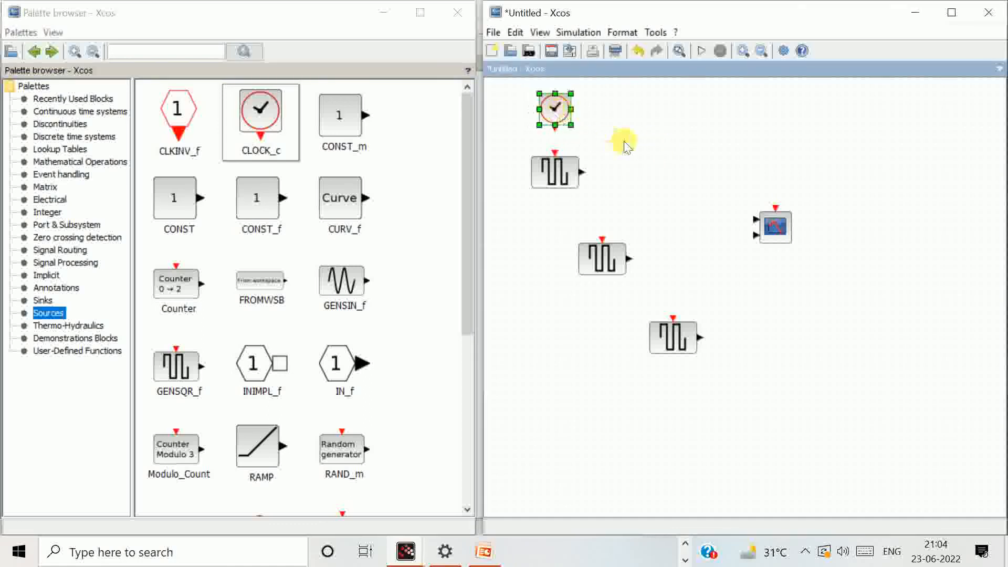
pyautogui.click(627, 144)
pyautogui.moveTo(261, 108); pyautogui.dragTo(604, 205)
pyautogui.click(638, 226)
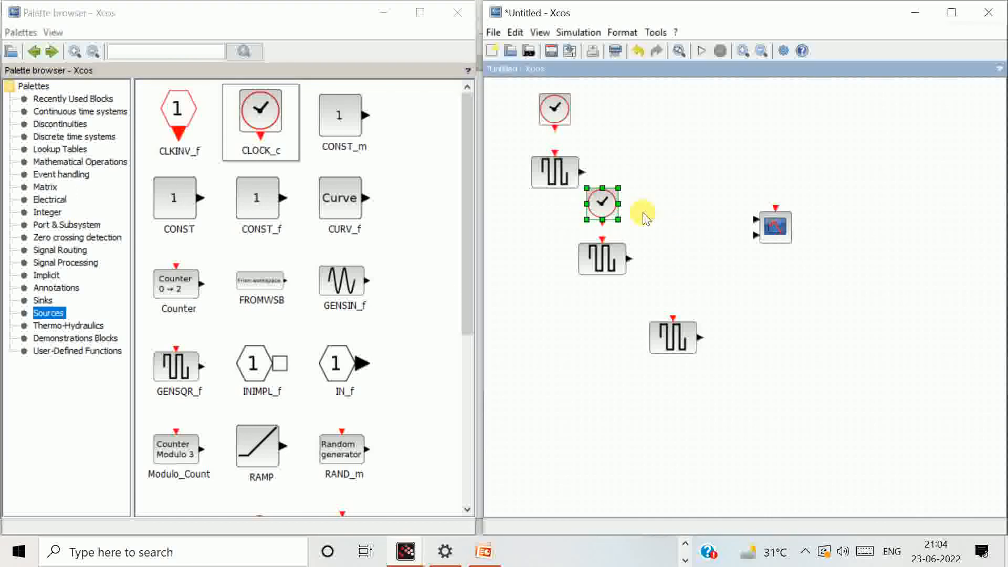
# - Place a third CLOCK_c block directly above the CMSCOPE and delete the two stray text labels
pyautogui.doubleClick(678, 218)
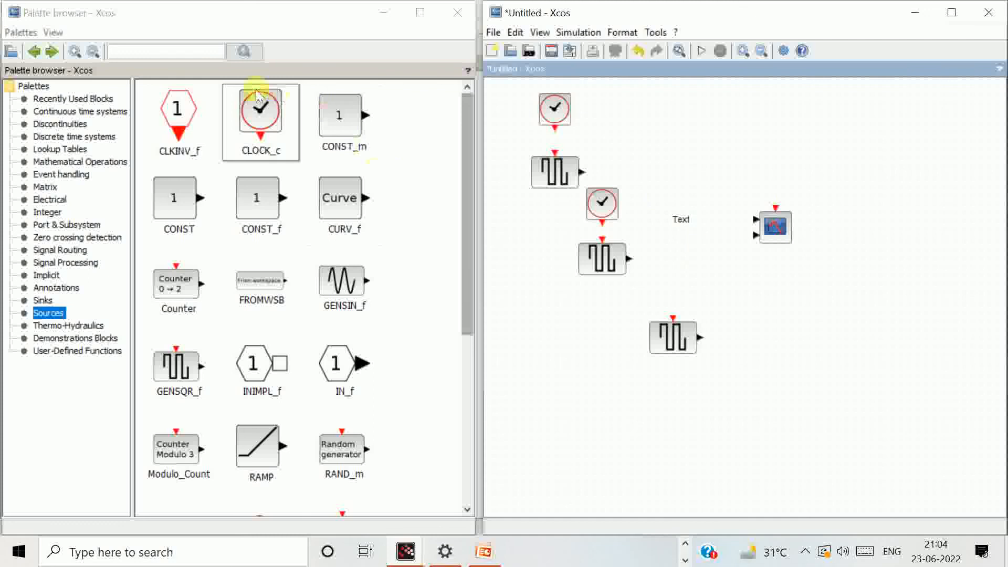
pyautogui.moveTo(256, 97); pyautogui.dragTo(745, 132)
pyautogui.doubleClick(776, 158)
pyautogui.click(795, 169)
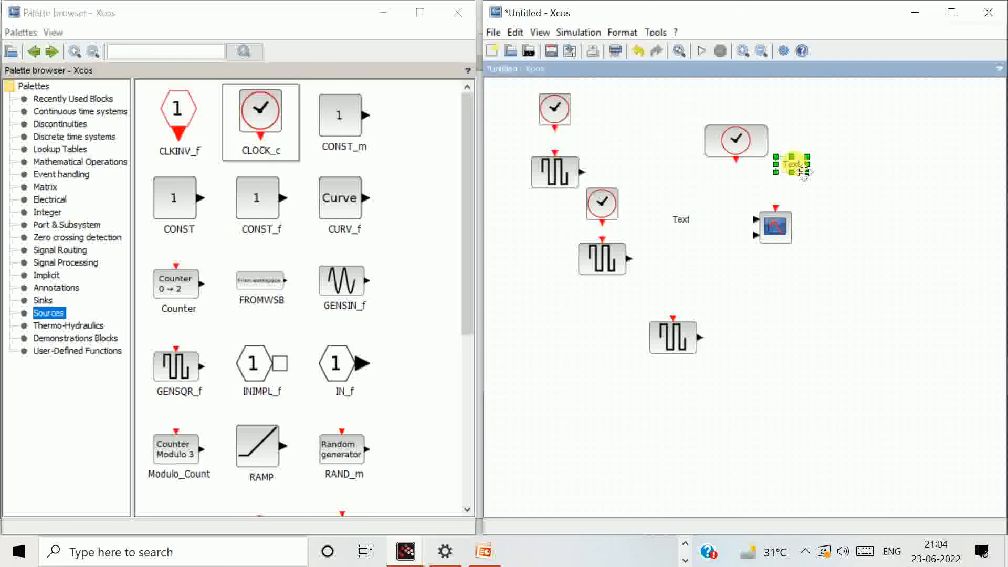
pyautogui.press('Delete')
pyautogui.click(677, 218)
pyautogui.press('Delete')
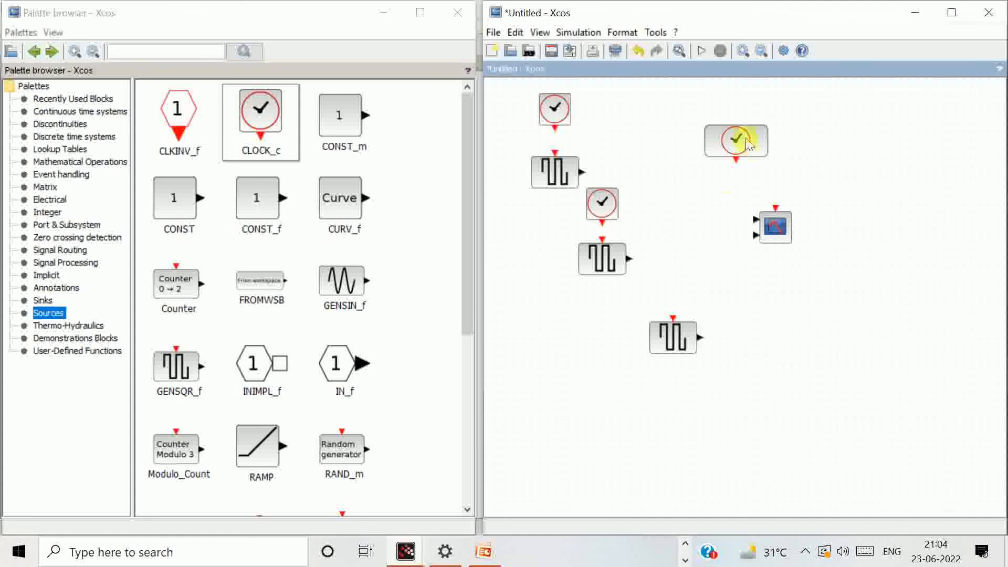
pyautogui.moveTo(748, 145); pyautogui.dragTo(788, 168)
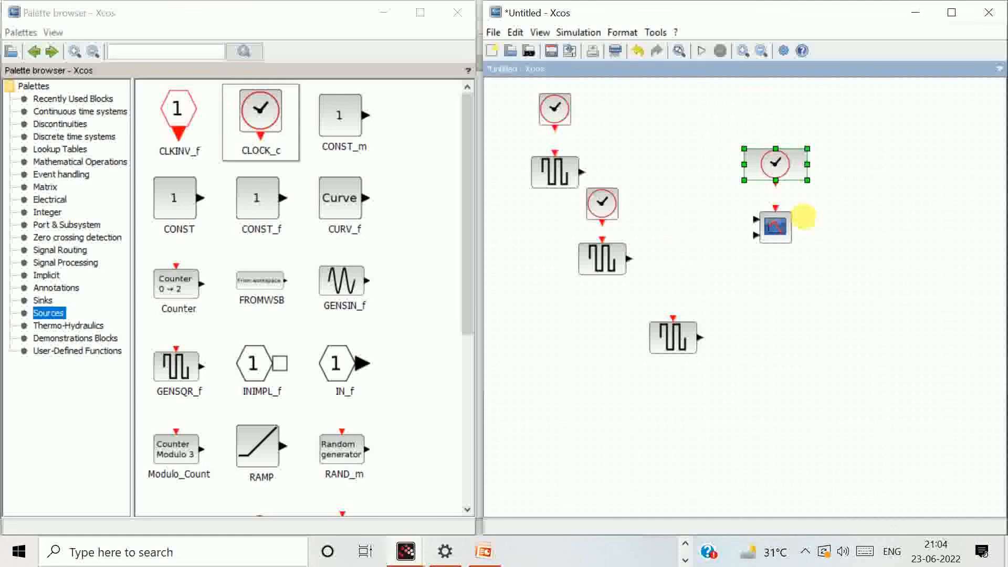
pyautogui.click(853, 318)
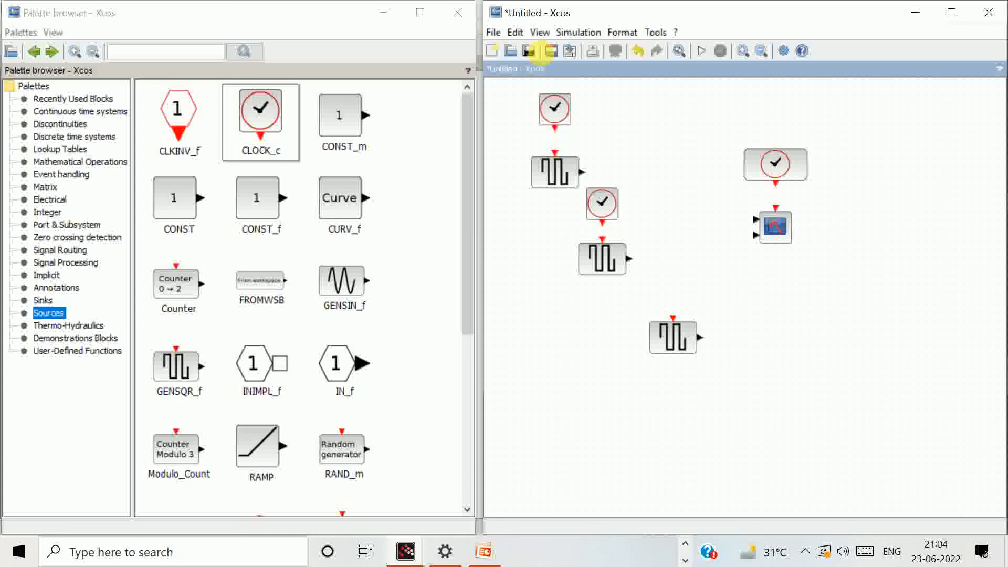
# - Set the period of the clock above the uppermost square wave generator to 8
pyautogui.click(561, 116)
pyautogui.doubleClick(561, 116)
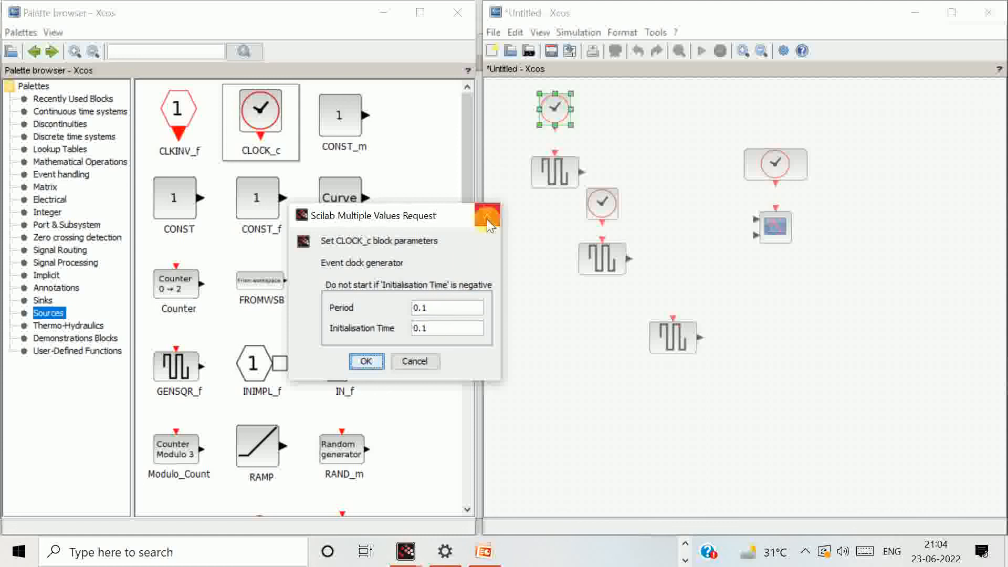
pyautogui.moveTo(446, 309); pyautogui.dragTo(415, 310)
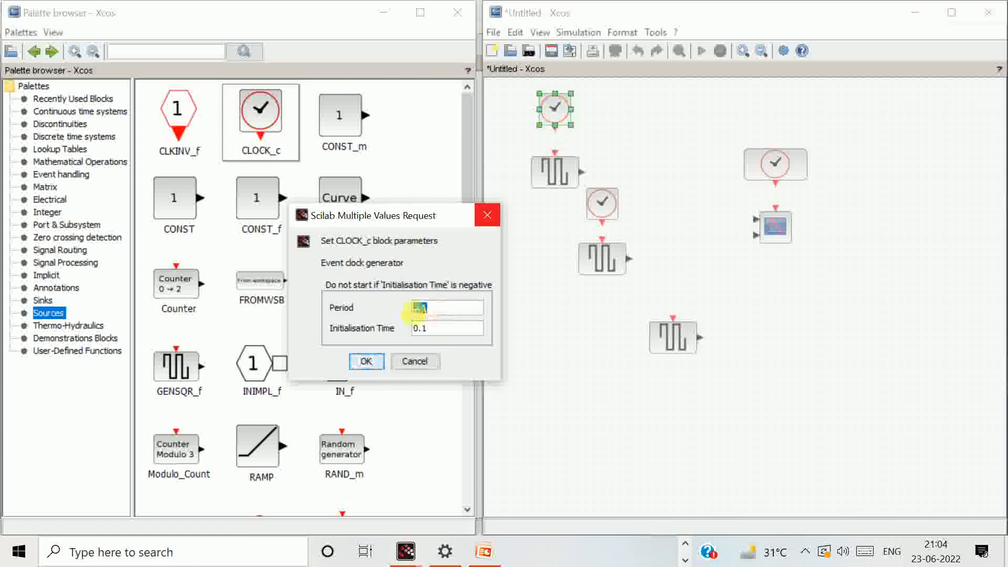
pyautogui.write('8')
pyautogui.click(365, 361)
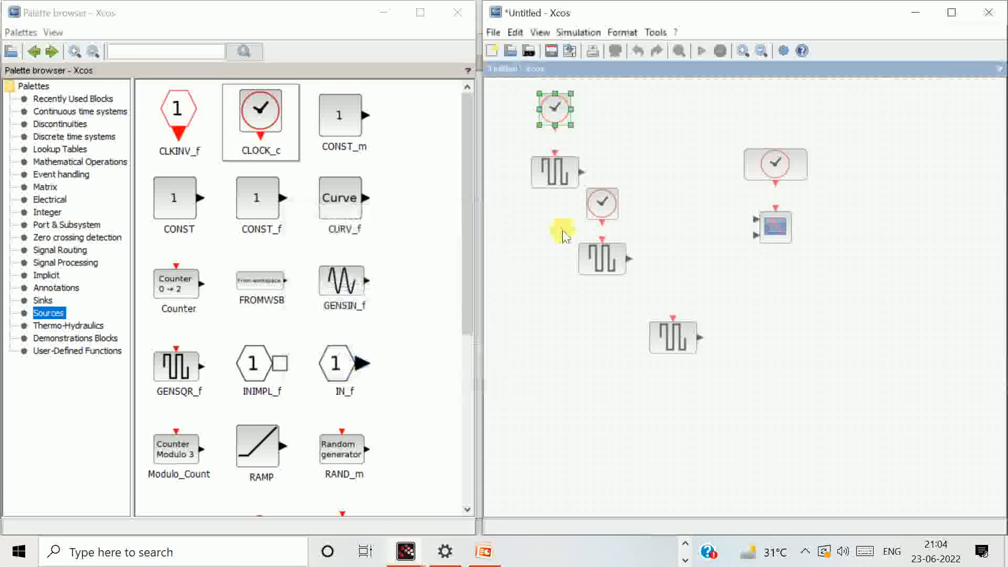
# - Set the period of the clock above the middle square wave generator to 4
pyautogui.doubleClick(604, 209)
pyautogui.moveTo(443, 309); pyautogui.dragTo(417, 314)
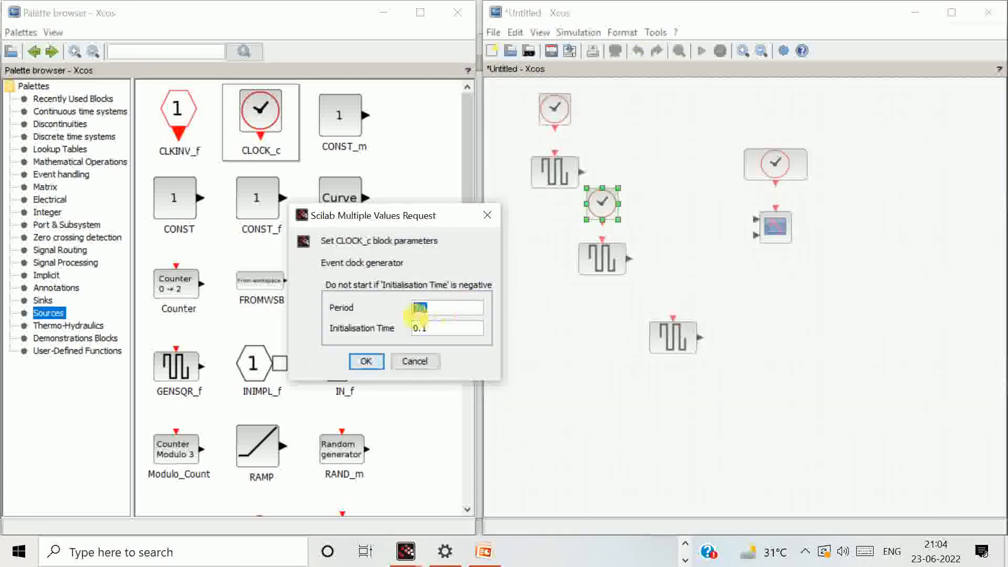
pyautogui.write('4')
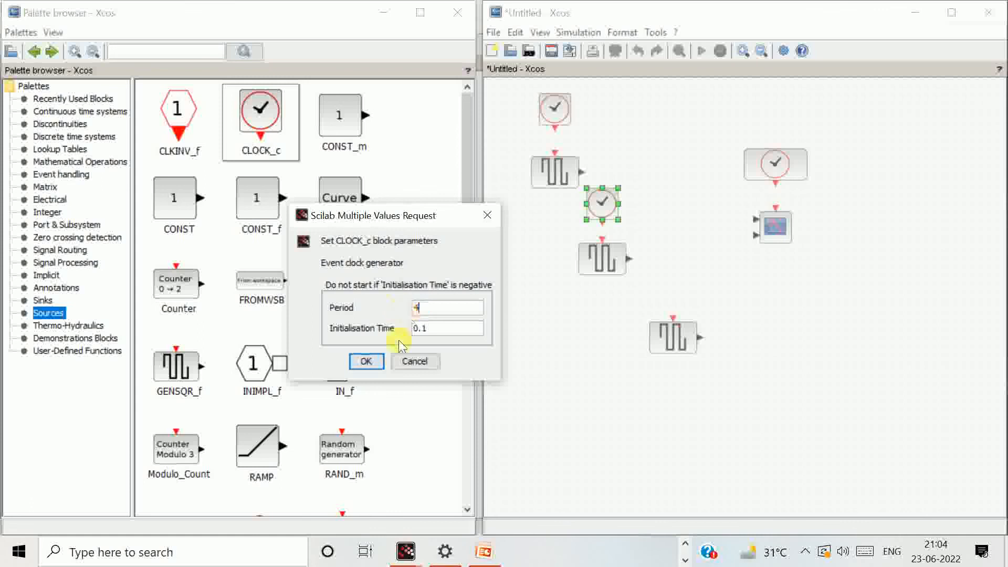
pyautogui.click(366, 362)
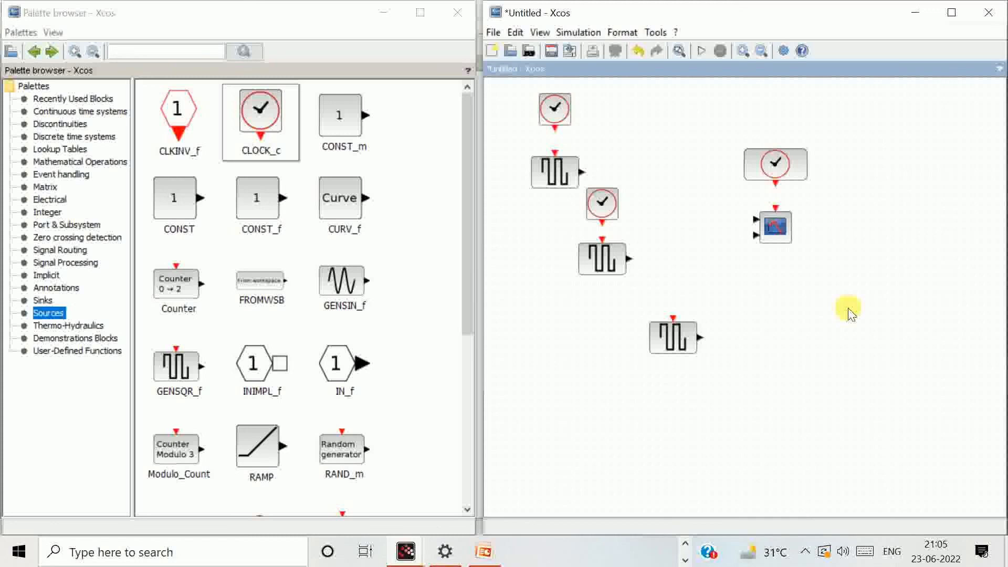
# - Set the period of the clock above the CMSCOPE block to 2
pyautogui.doubleClick(776, 164)
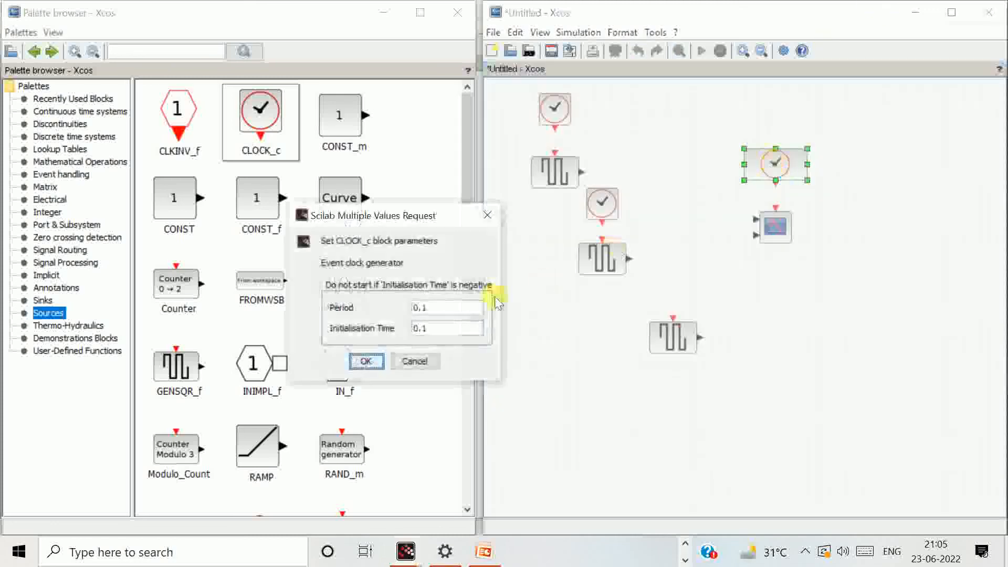
pyautogui.moveTo(450, 308); pyautogui.dragTo(389, 308)
pyautogui.write('2')
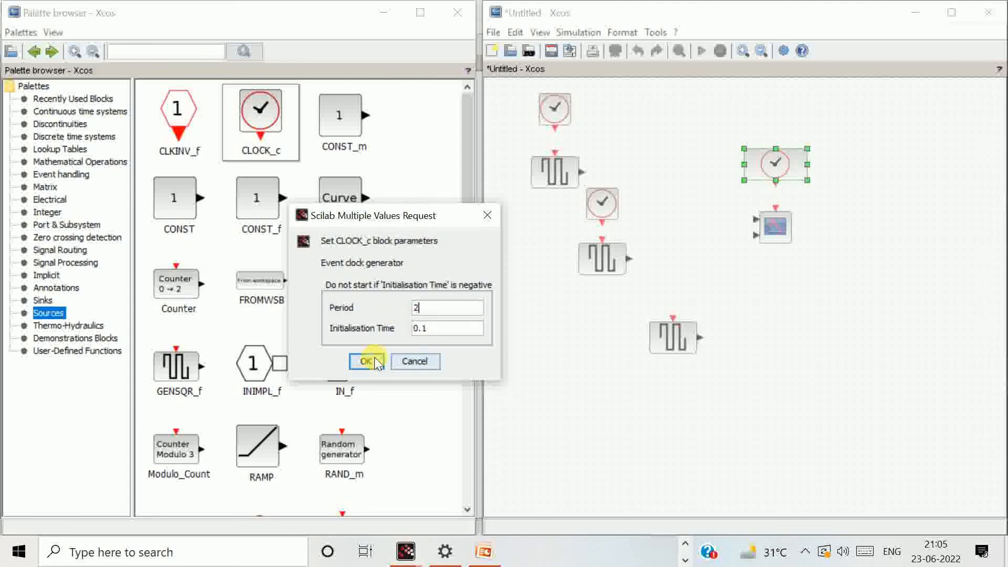
pyautogui.click(368, 361)
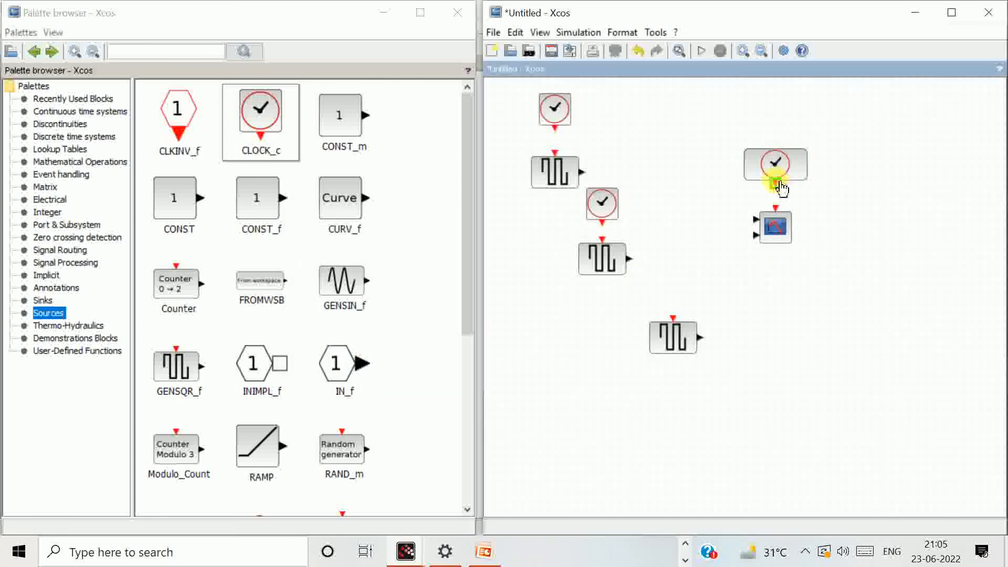
# - Connect each of the three clocks to the event input of the block directly below it
pyautogui.moveTo(557, 129); pyautogui.dragTo(555, 153)
pyautogui.moveTo(602, 222); pyautogui.dragTo(602, 240)
pyautogui.moveTo(776, 184); pyautogui.dragTo(776, 208)
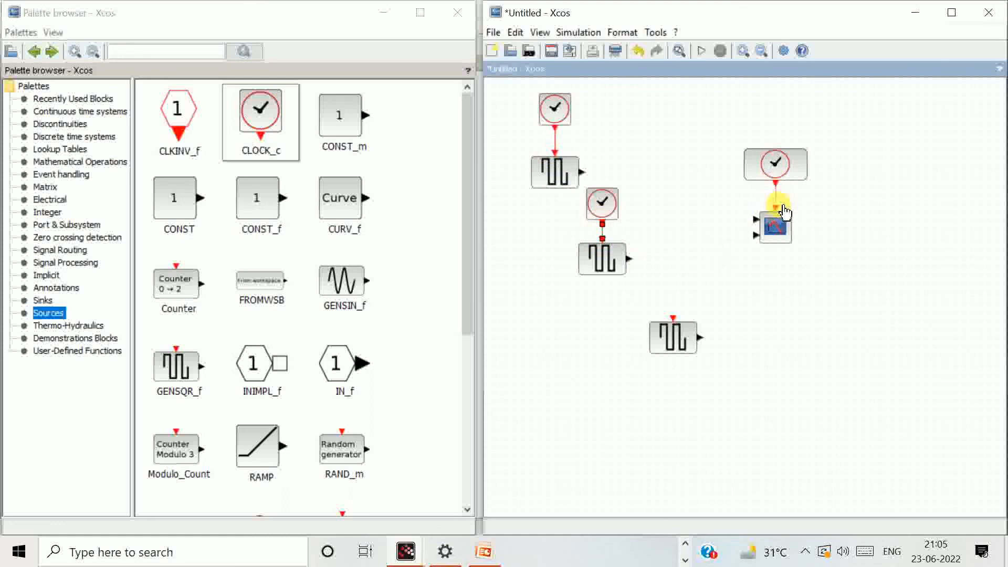
# - Branch the event link between the clock and the CMSCOPE to the lowest square wave generator's event input
pyautogui.click(855, 229)
pyautogui.click(776, 197)
pyautogui.moveTo(778, 199); pyautogui.dragTo(676, 320)
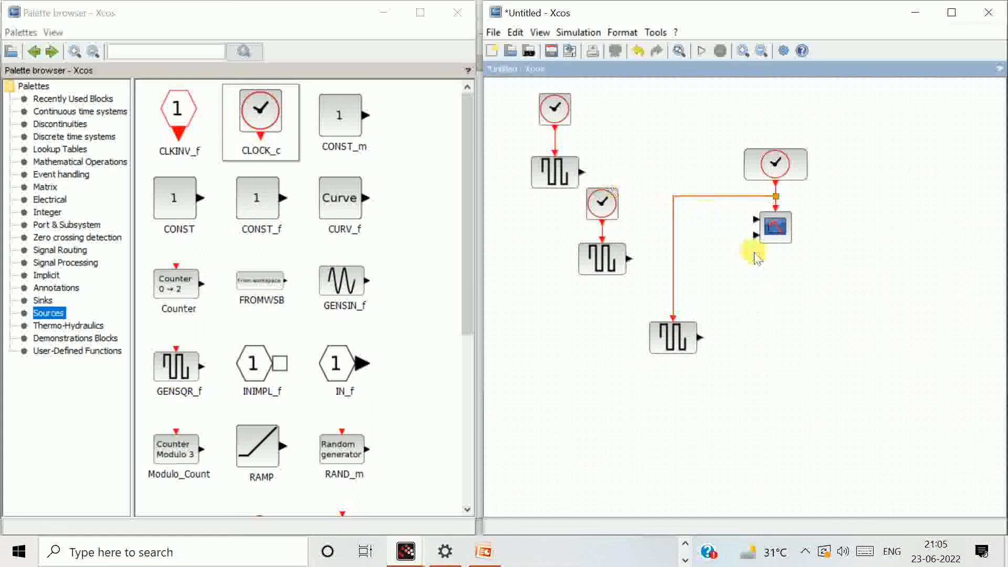
# - Enlarge the CMSCOPE block and enter 1 1 1 as its input ports sizes
pyautogui.click(780, 236)
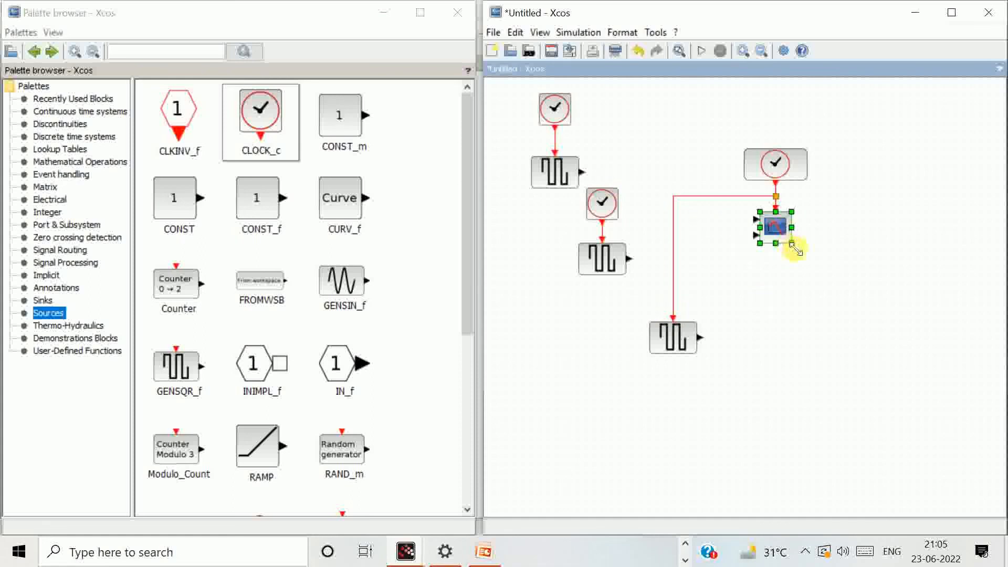
pyautogui.moveTo(791, 243); pyautogui.dragTo(814, 316)
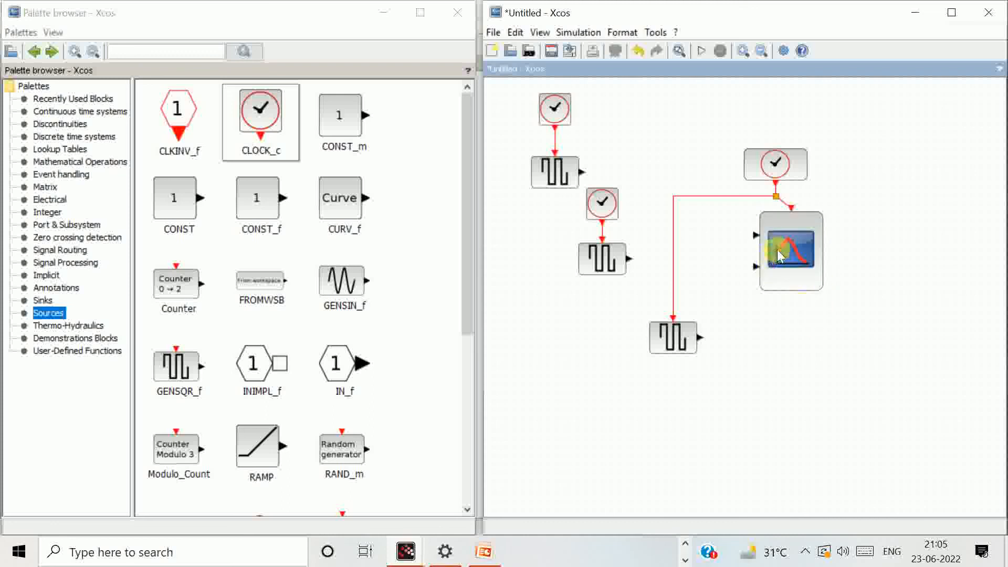
pyautogui.rightClick(778, 251)
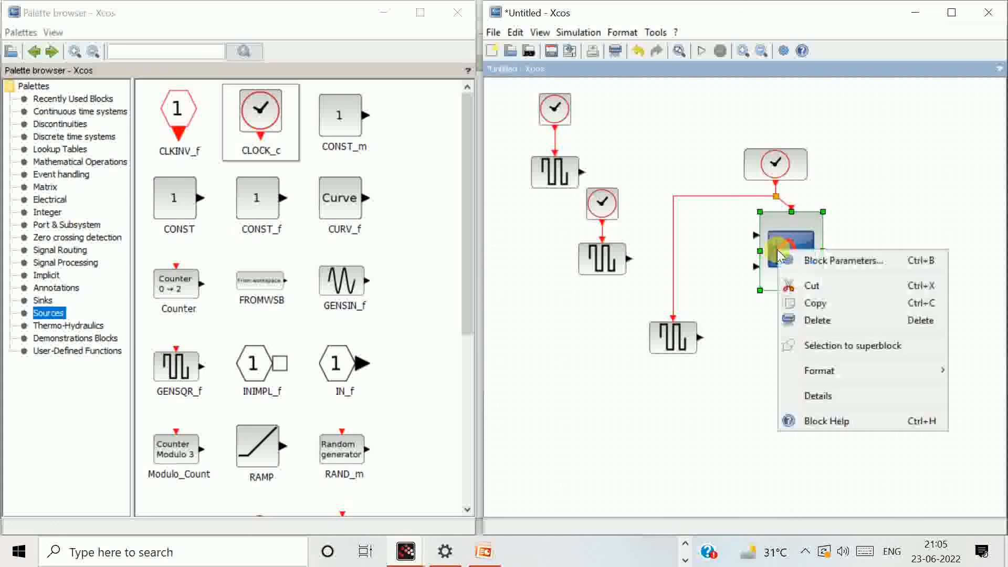
pyautogui.click(827, 261)
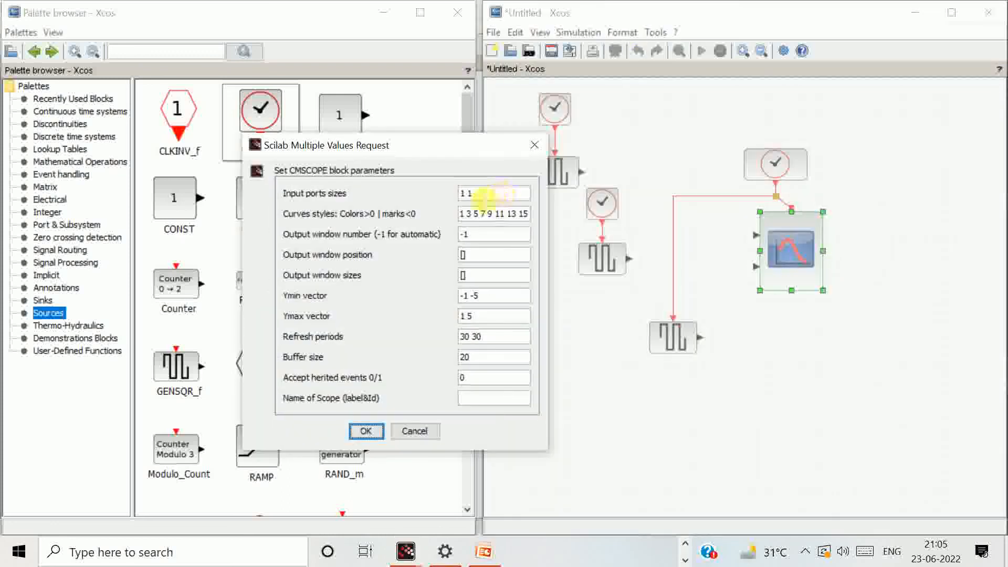
pyautogui.click(488, 198)
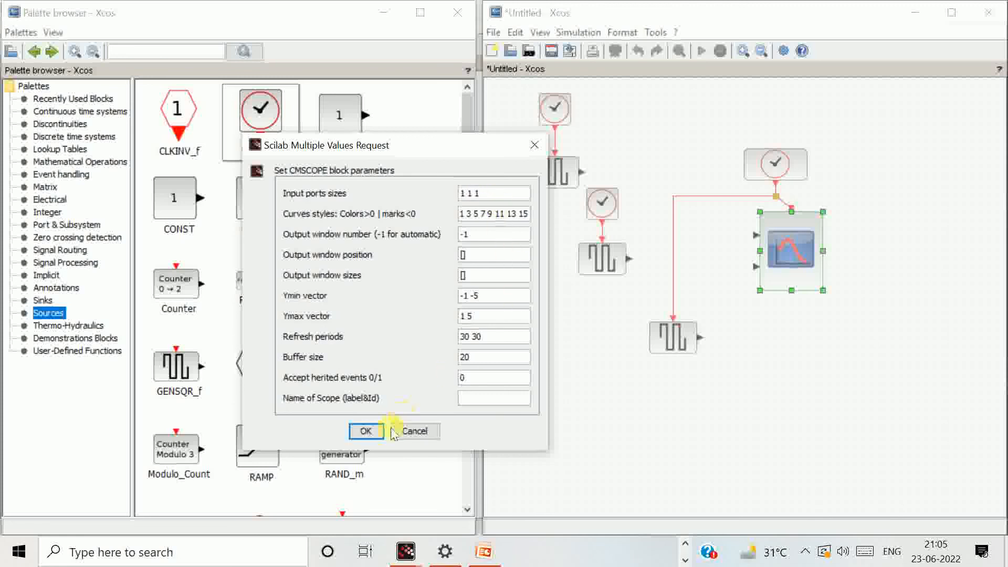
pyautogui.click(366, 431)
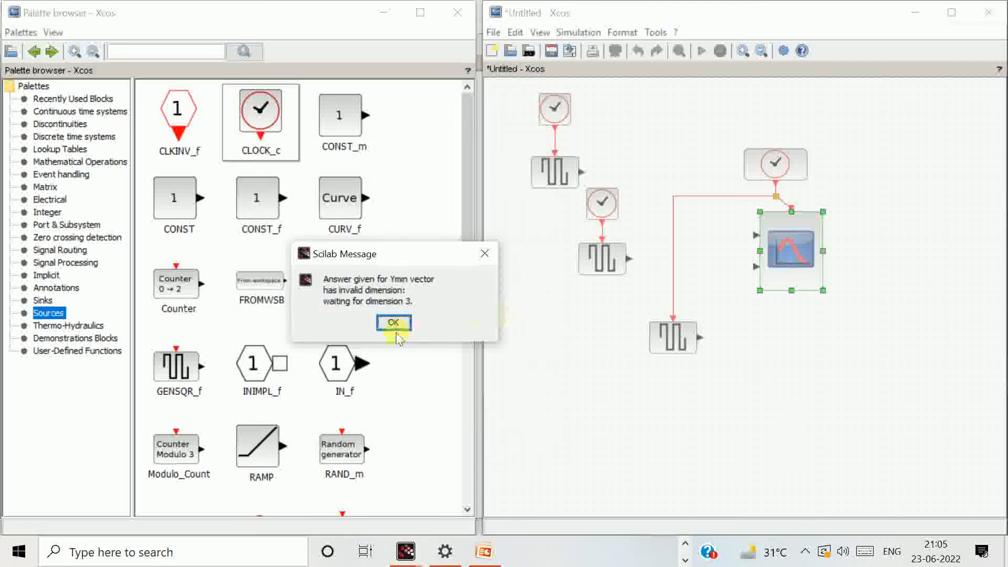
pyautogui.click(394, 321)
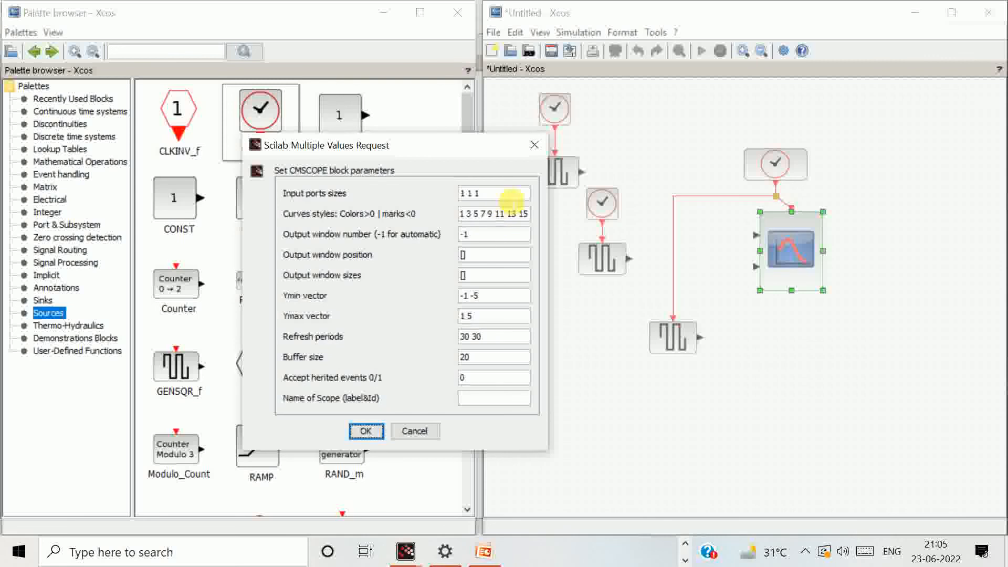
pyautogui.click(366, 432)
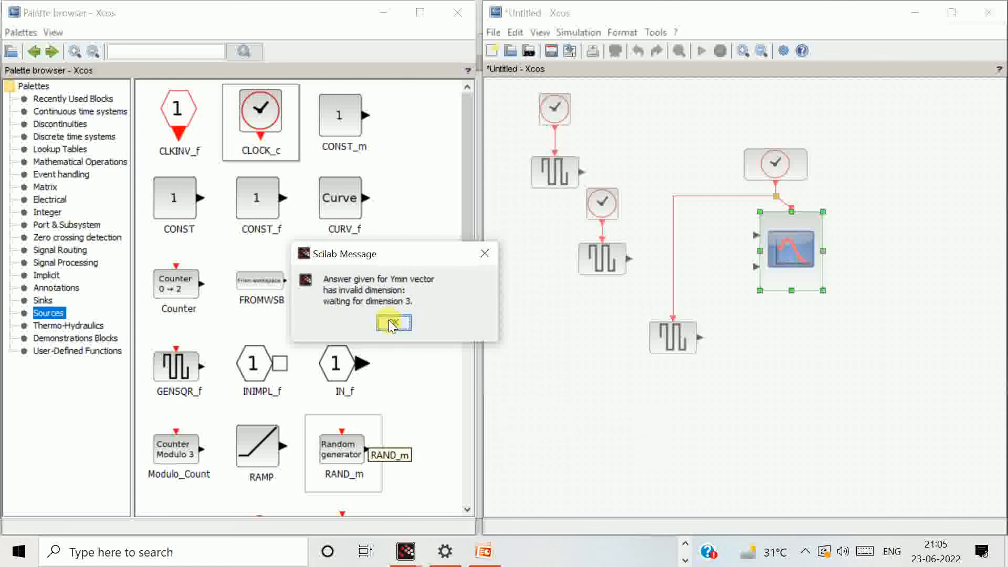
pyautogui.click(393, 323)
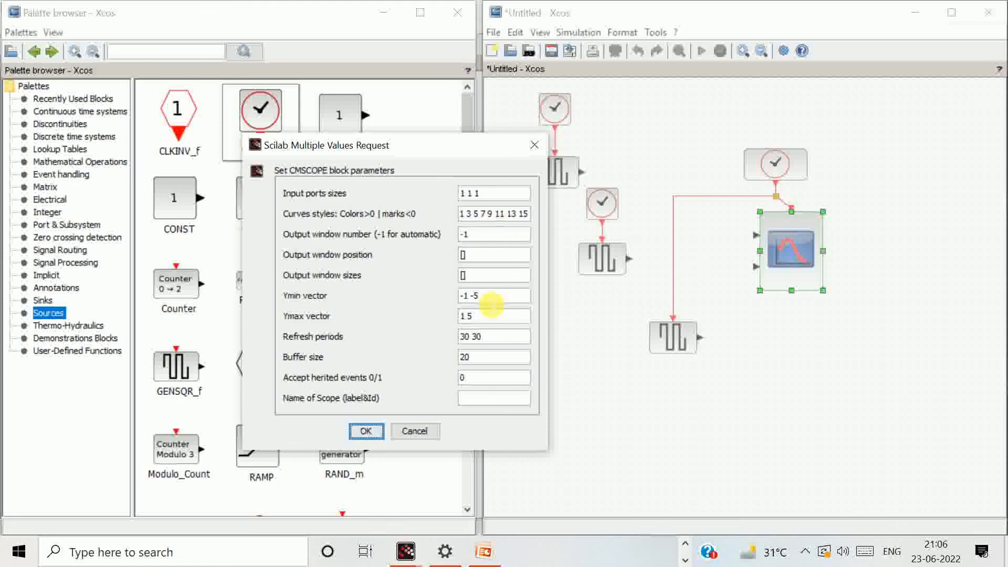
# - Set the CMSCOPE Ymin vector to -1 -1 -1 and the Ymax vector to 1 1 1
pyautogui.click(477, 296)
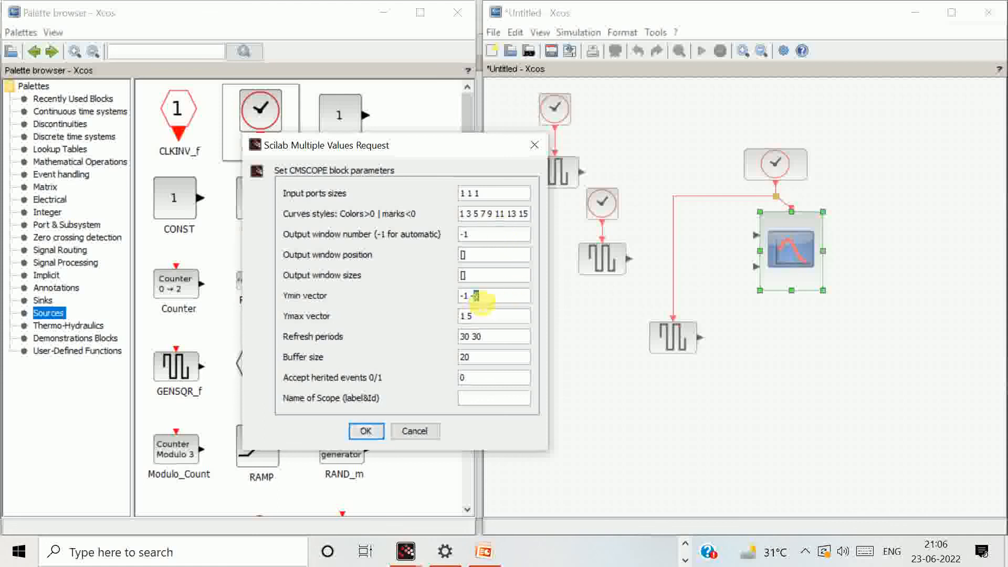
pyautogui.press('BackSpace')
pyautogui.write('1 -1')
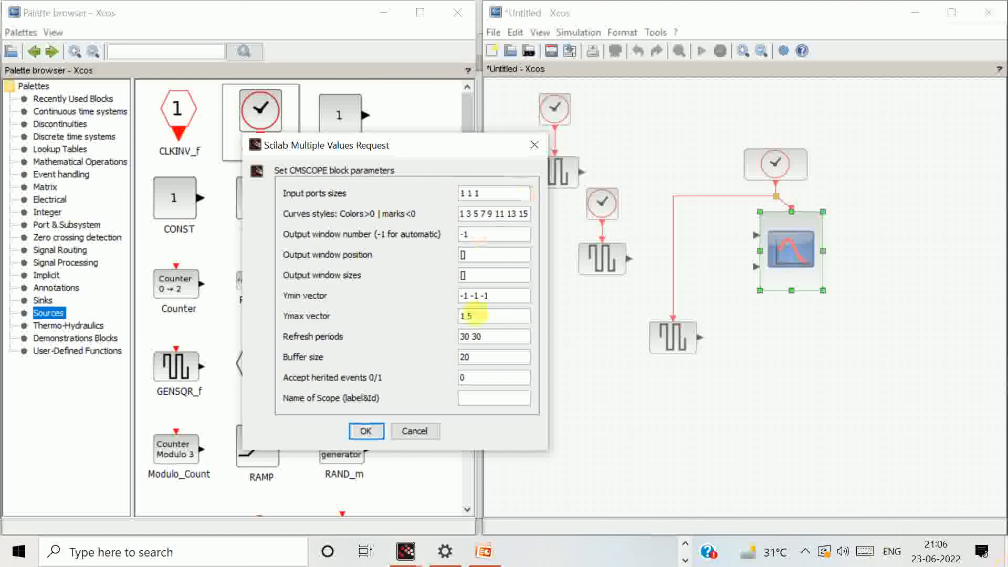
pyautogui.moveTo(464, 317); pyautogui.dragTo(494, 330)
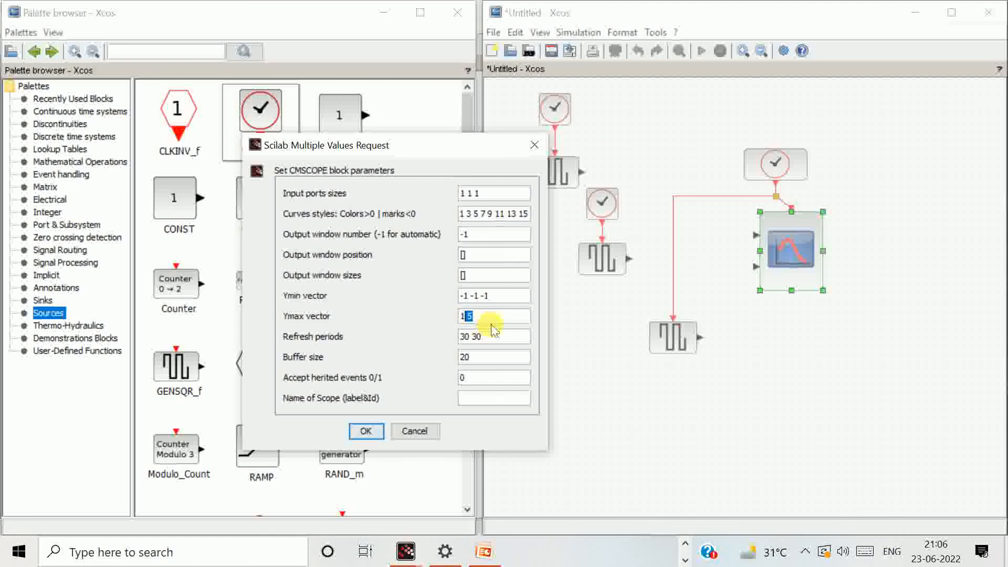
pyautogui.write('1')
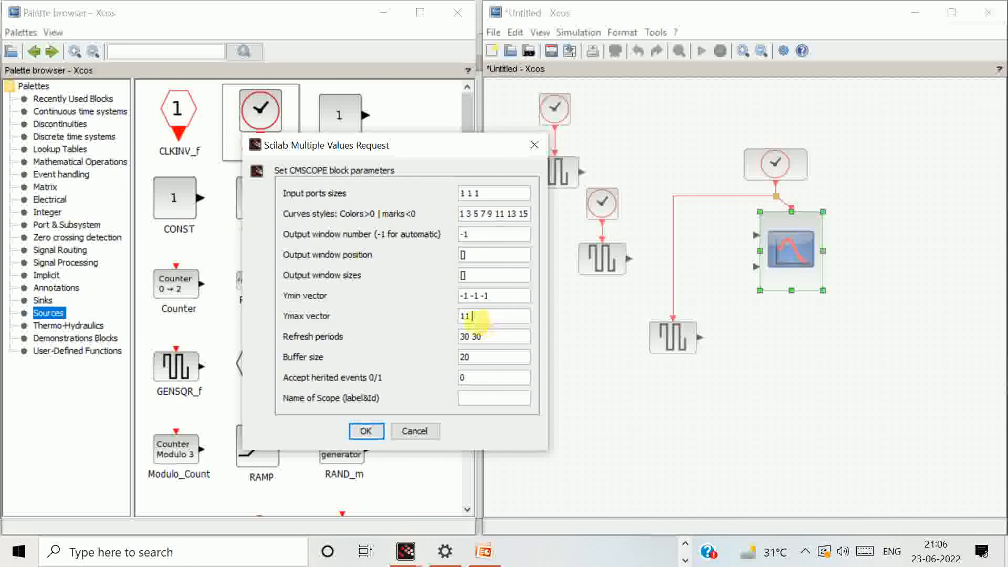
pyautogui.press('Left')
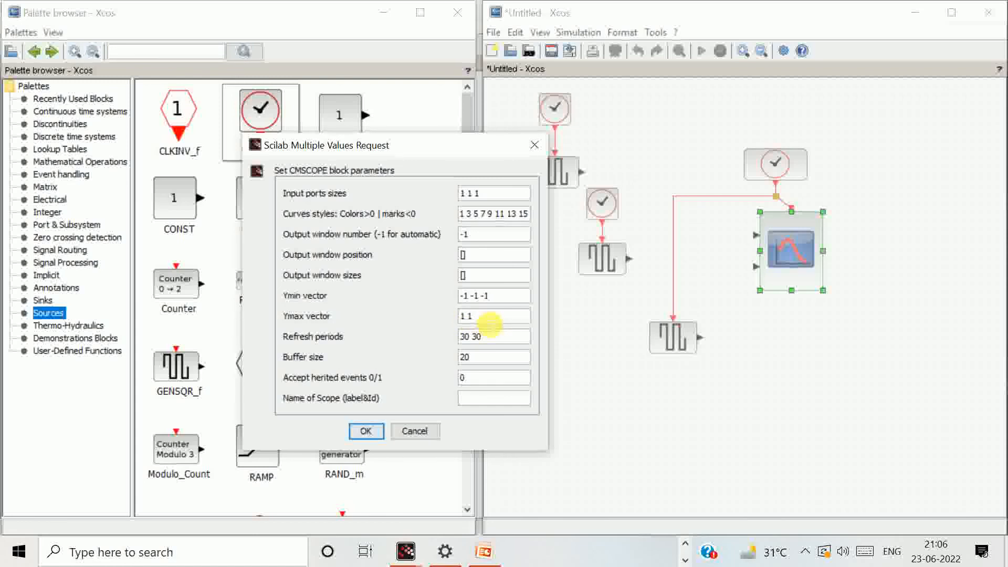
pyautogui.click(366, 431)
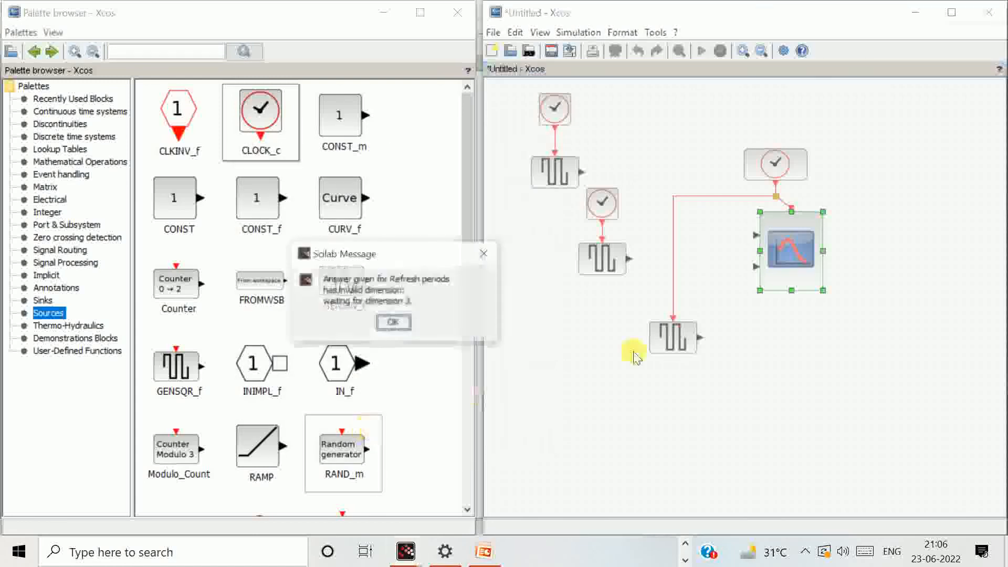
pyautogui.click(394, 323)
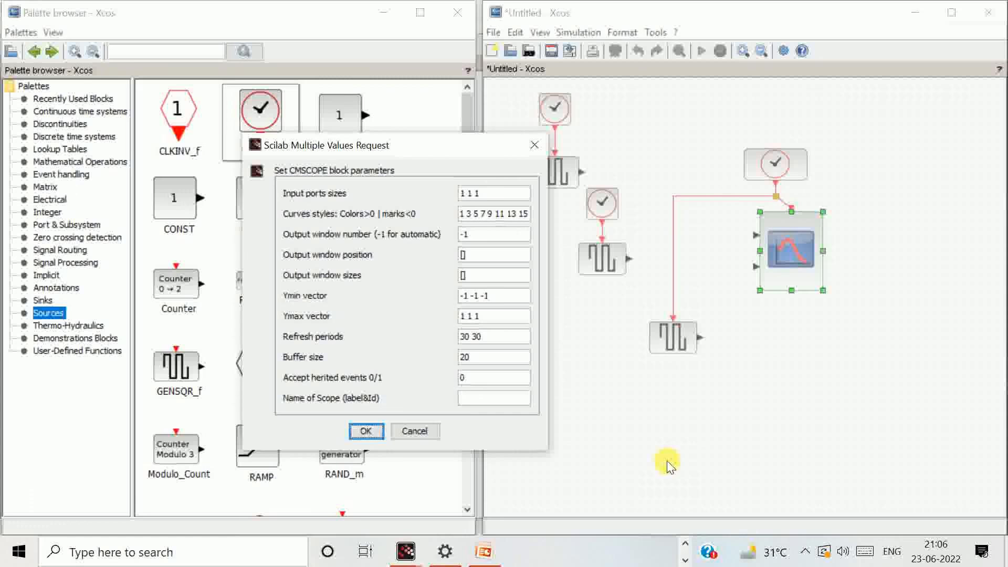
# - Set the CMSCOPE refresh periods to 30 30 30 and apply the block parameters
pyautogui.click(493, 340)
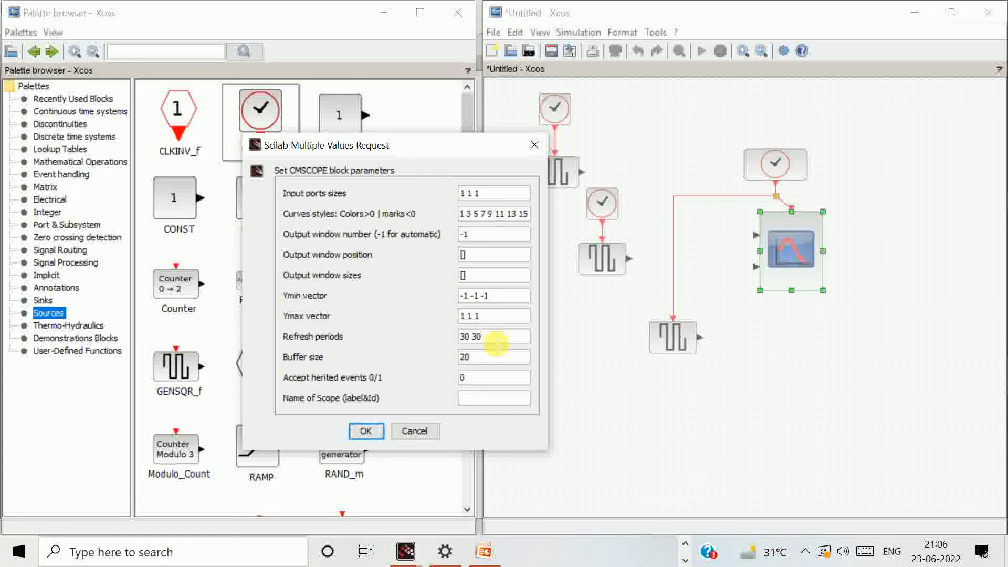
pyautogui.write('30')
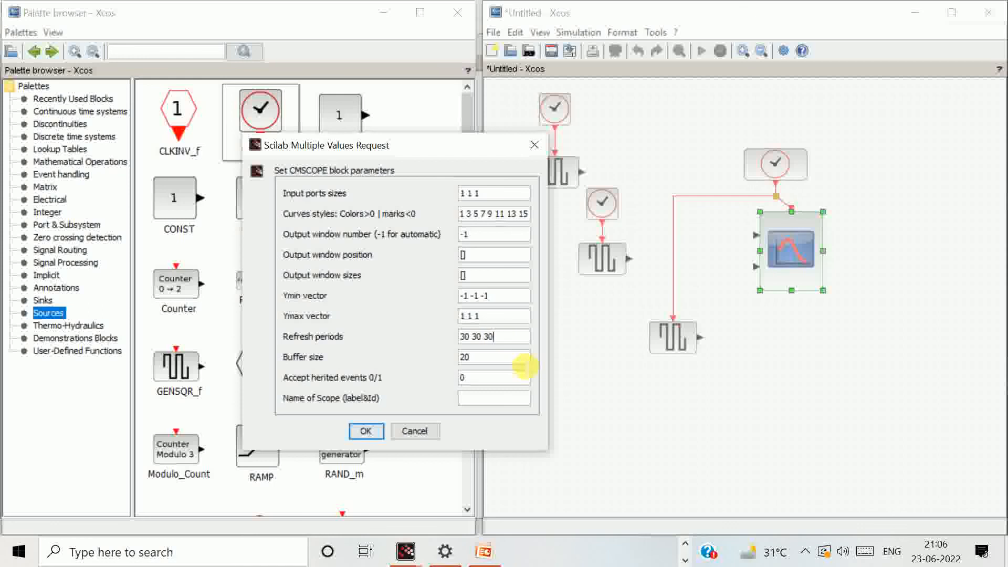
pyautogui.click(367, 431)
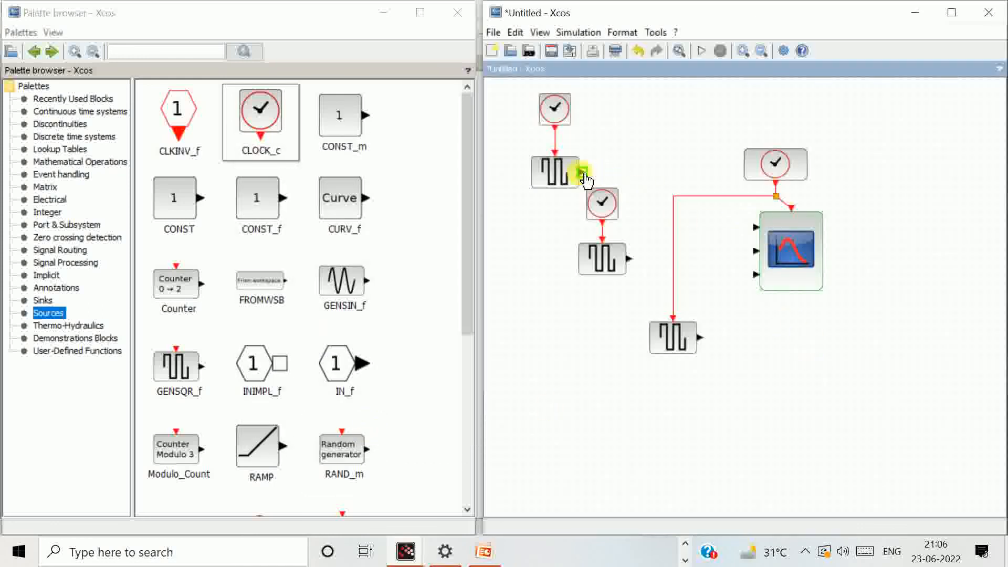
# - Connect the outputs of the upper, middle and lowest square wave generators to the CMSCOPE's first, second and third inputs
pyautogui.moveTo(581, 172); pyautogui.dragTo(758, 230)
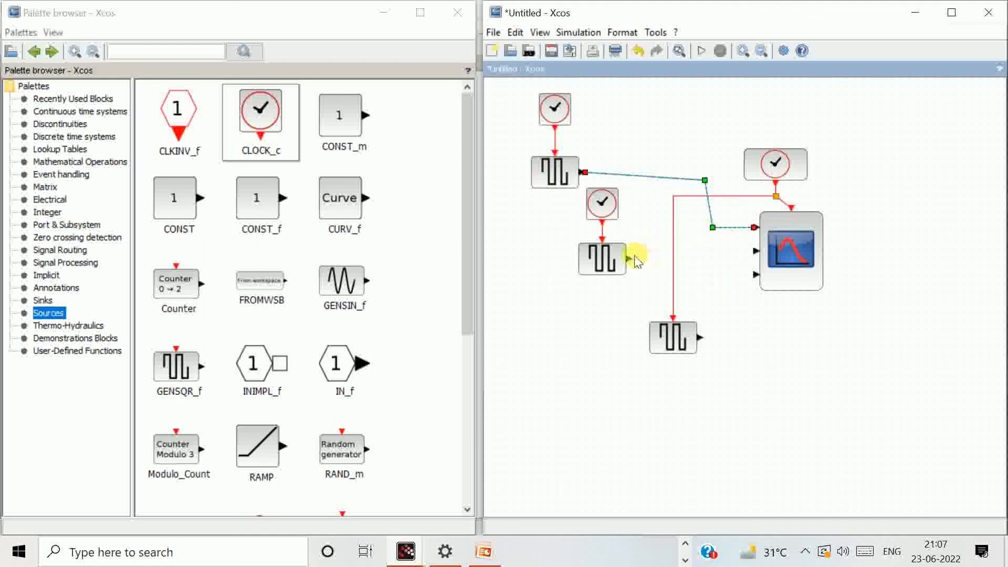
pyautogui.moveTo(635, 265); pyautogui.dragTo(754, 251)
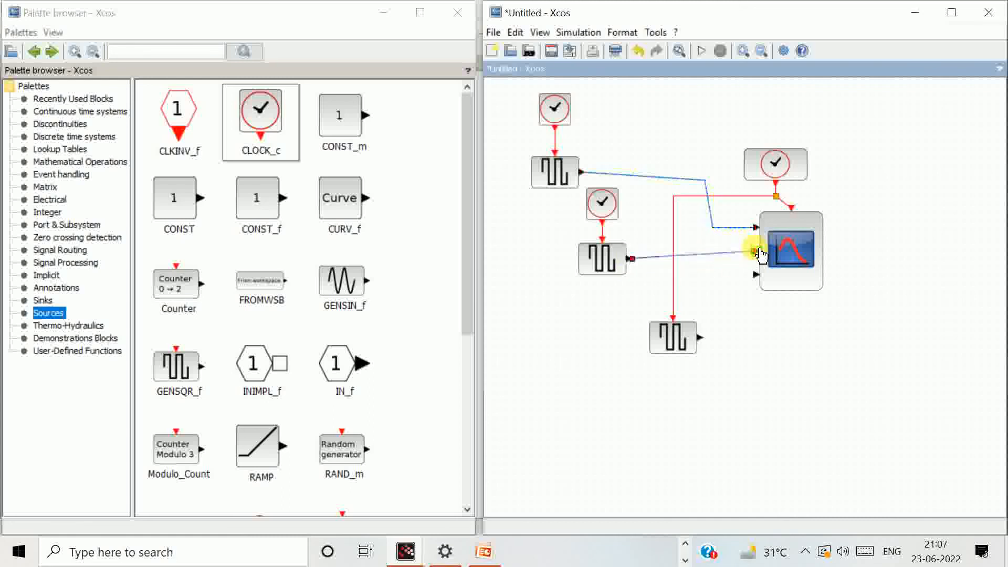
pyautogui.moveTo(699, 337); pyautogui.dragTo(756, 275)
# - Select the whole diagram and apply the Optimal link style to all of its links
pyautogui.moveTo(514, 91); pyautogui.dragTo(895, 436)
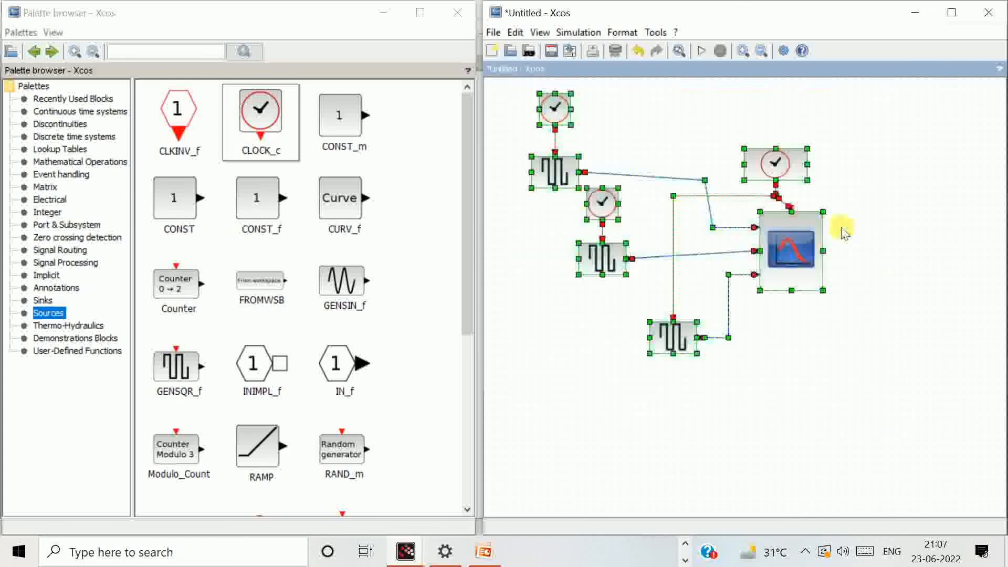
pyautogui.click(576, 33)
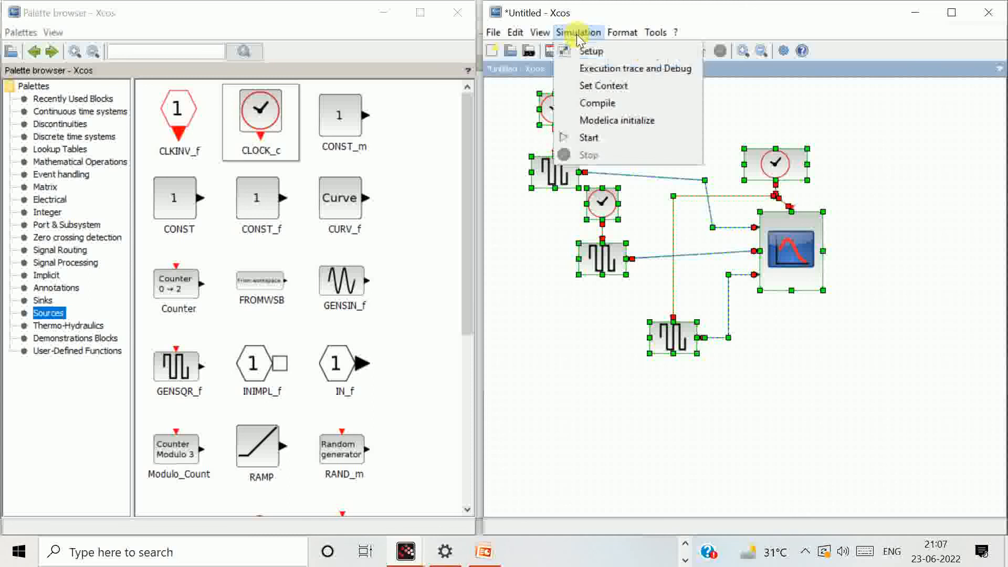
pyautogui.moveTo(539, 34)
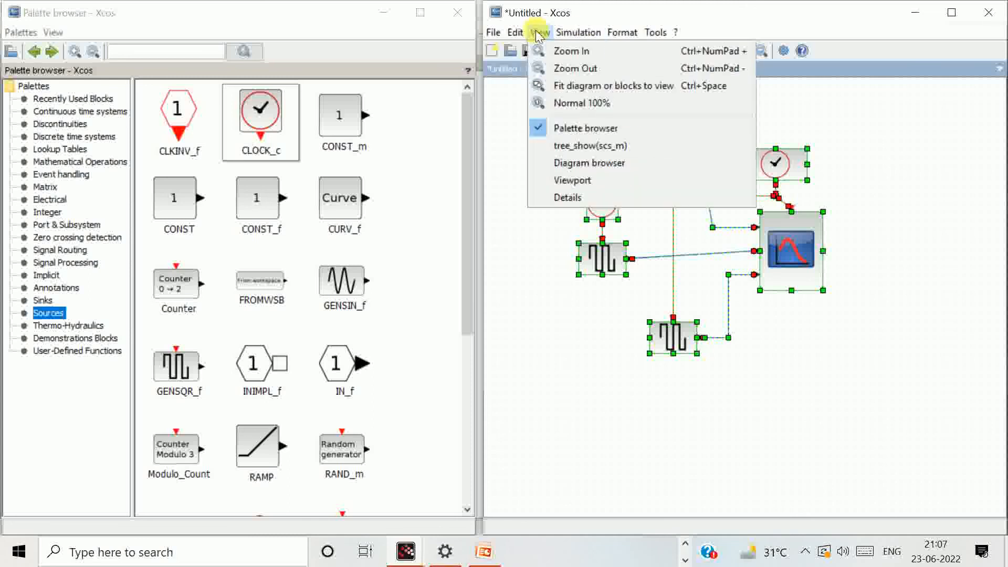
pyautogui.moveTo(622, 32)
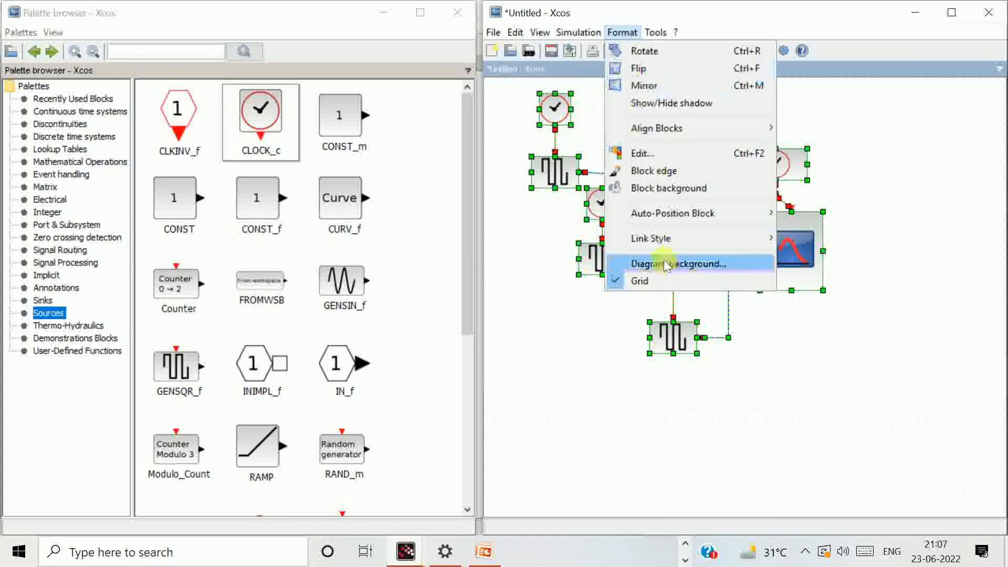
pyautogui.moveTo(658, 239)
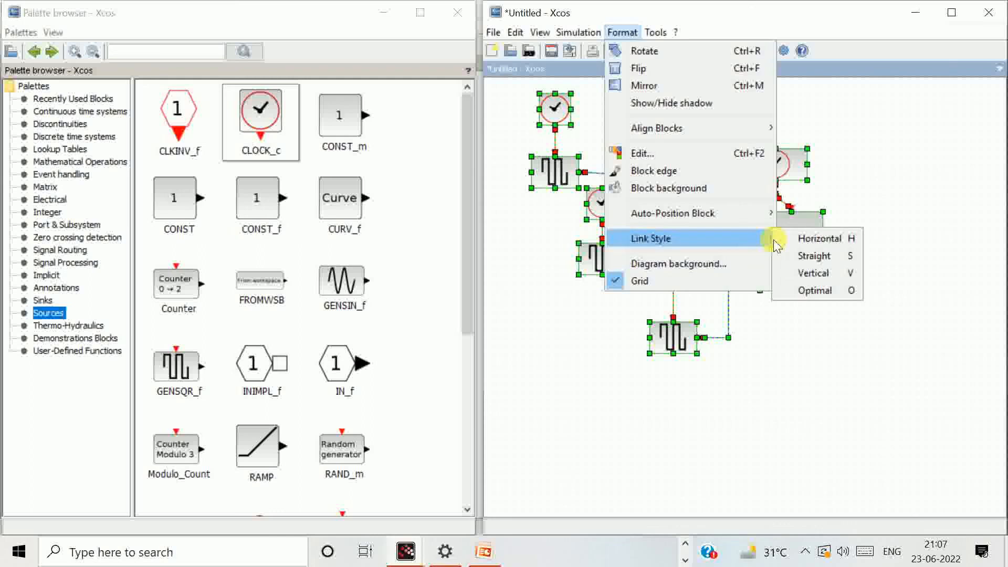
pyautogui.click(835, 296)
pyautogui.click(490, 101)
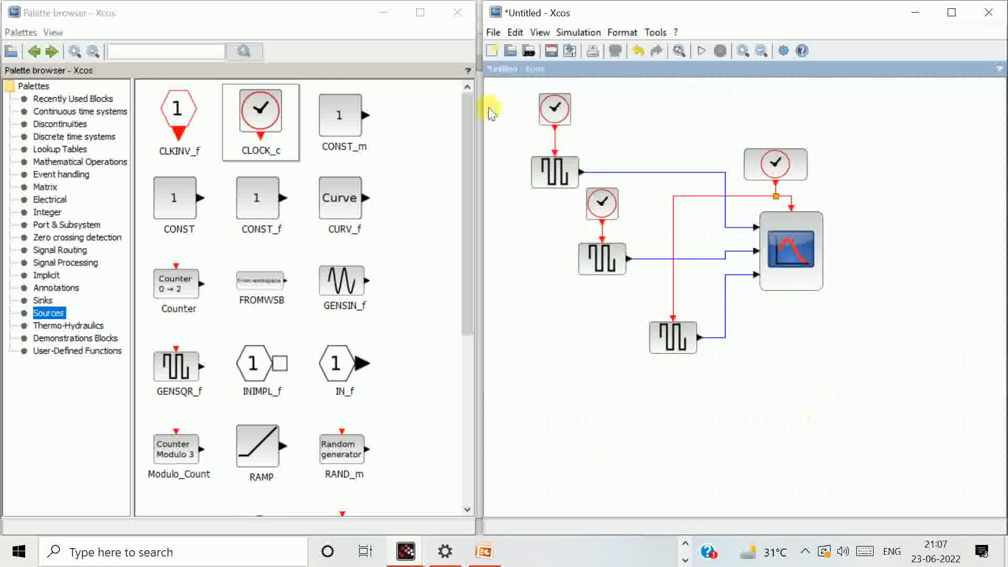
# - Select all the blocks again and fit the diagram to the view, then clear the selection
pyautogui.moveTo(509, 90); pyautogui.dragTo(903, 438)
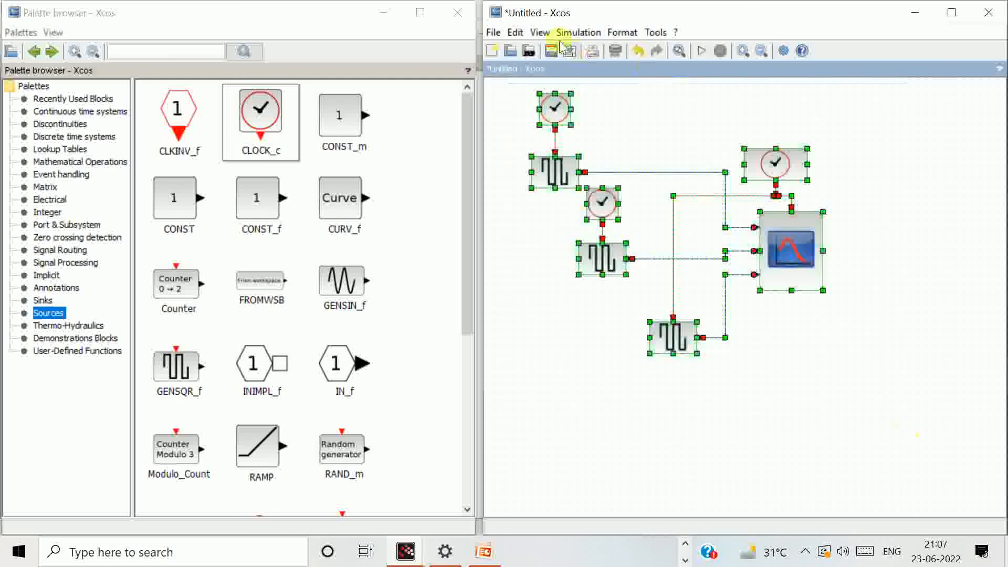
pyautogui.click(534, 32)
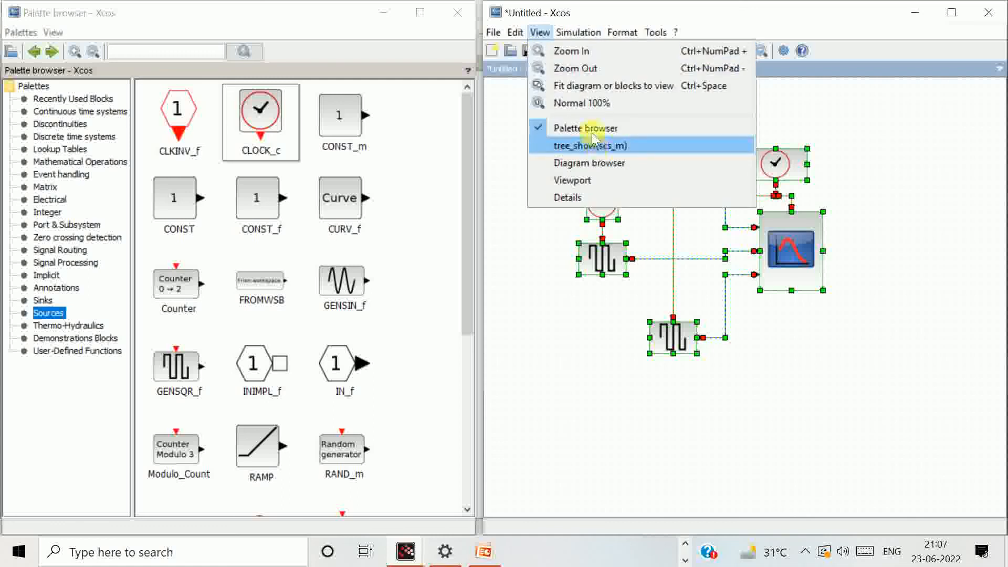
pyautogui.click(584, 86)
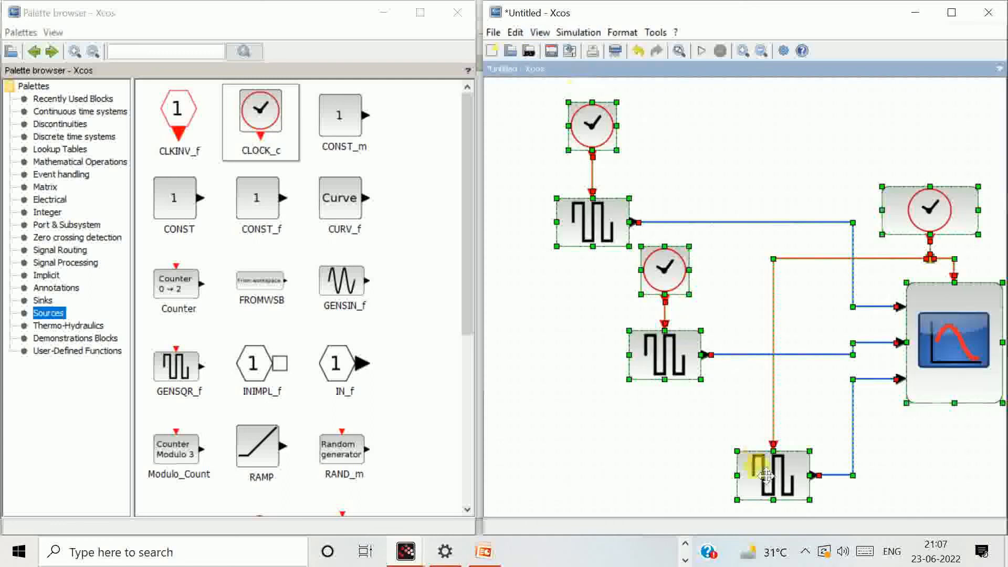
pyautogui.click(685, 479)
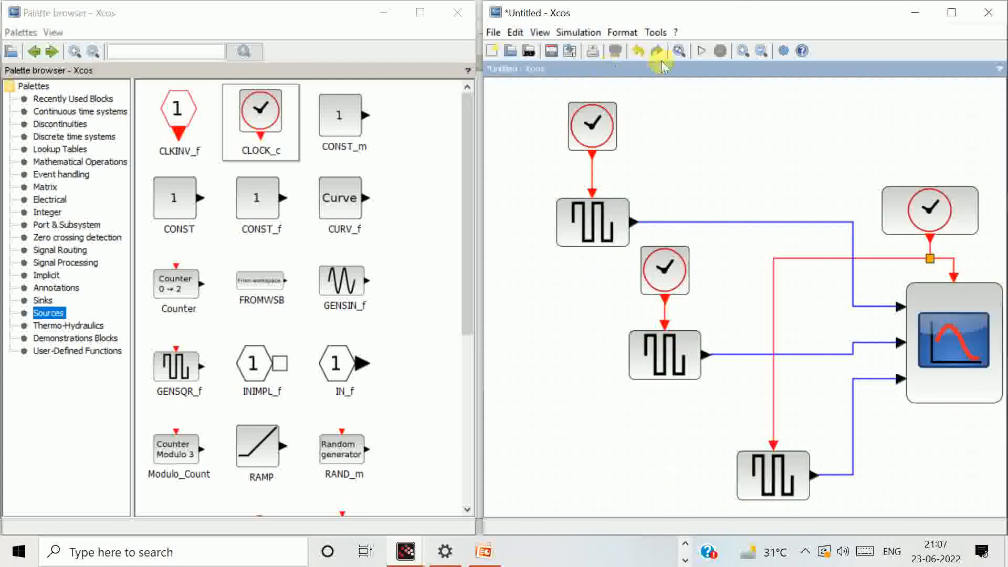
# - Run the simulation, then place the graphic window beside the diagram and make it taller to show all three plots
pyautogui.click(700, 52)
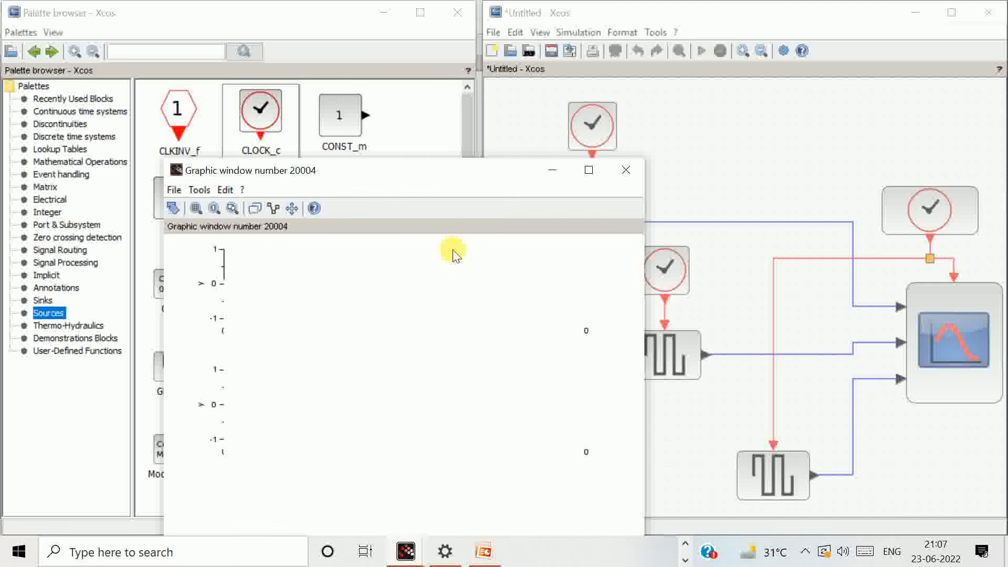
pyautogui.moveTo(411, 173)
pyautogui.mouseDown()
pyautogui.moveTo(289, 31)
pyautogui.moveTo(253, 21)
pyautogui.mouseUp()
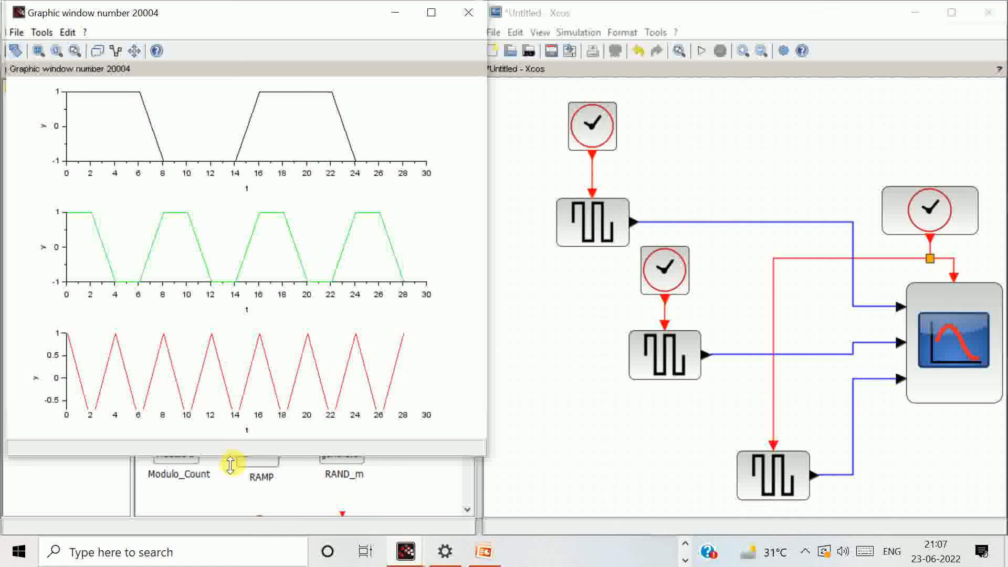
pyautogui.moveTo(230, 465); pyautogui.dragTo(223, 523)
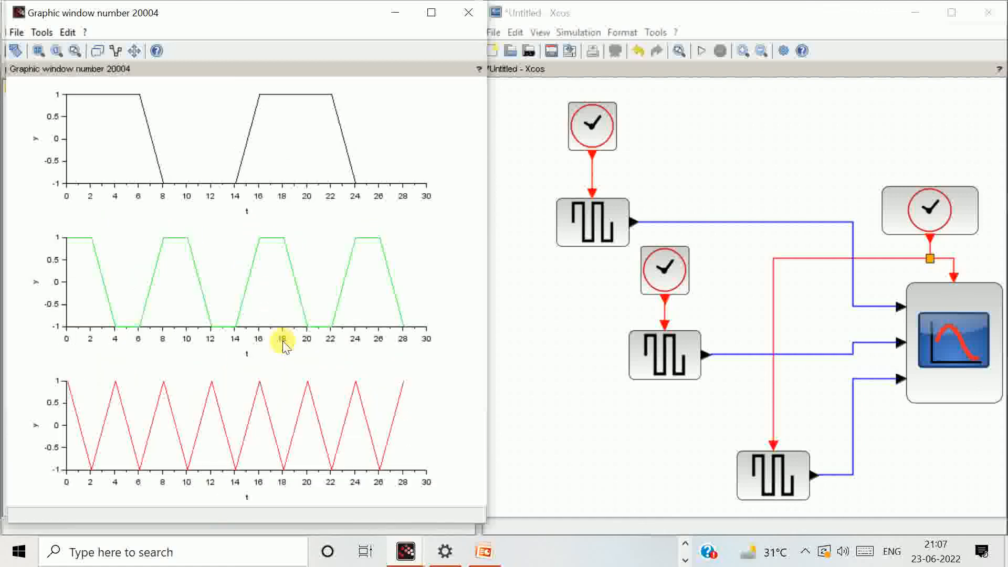